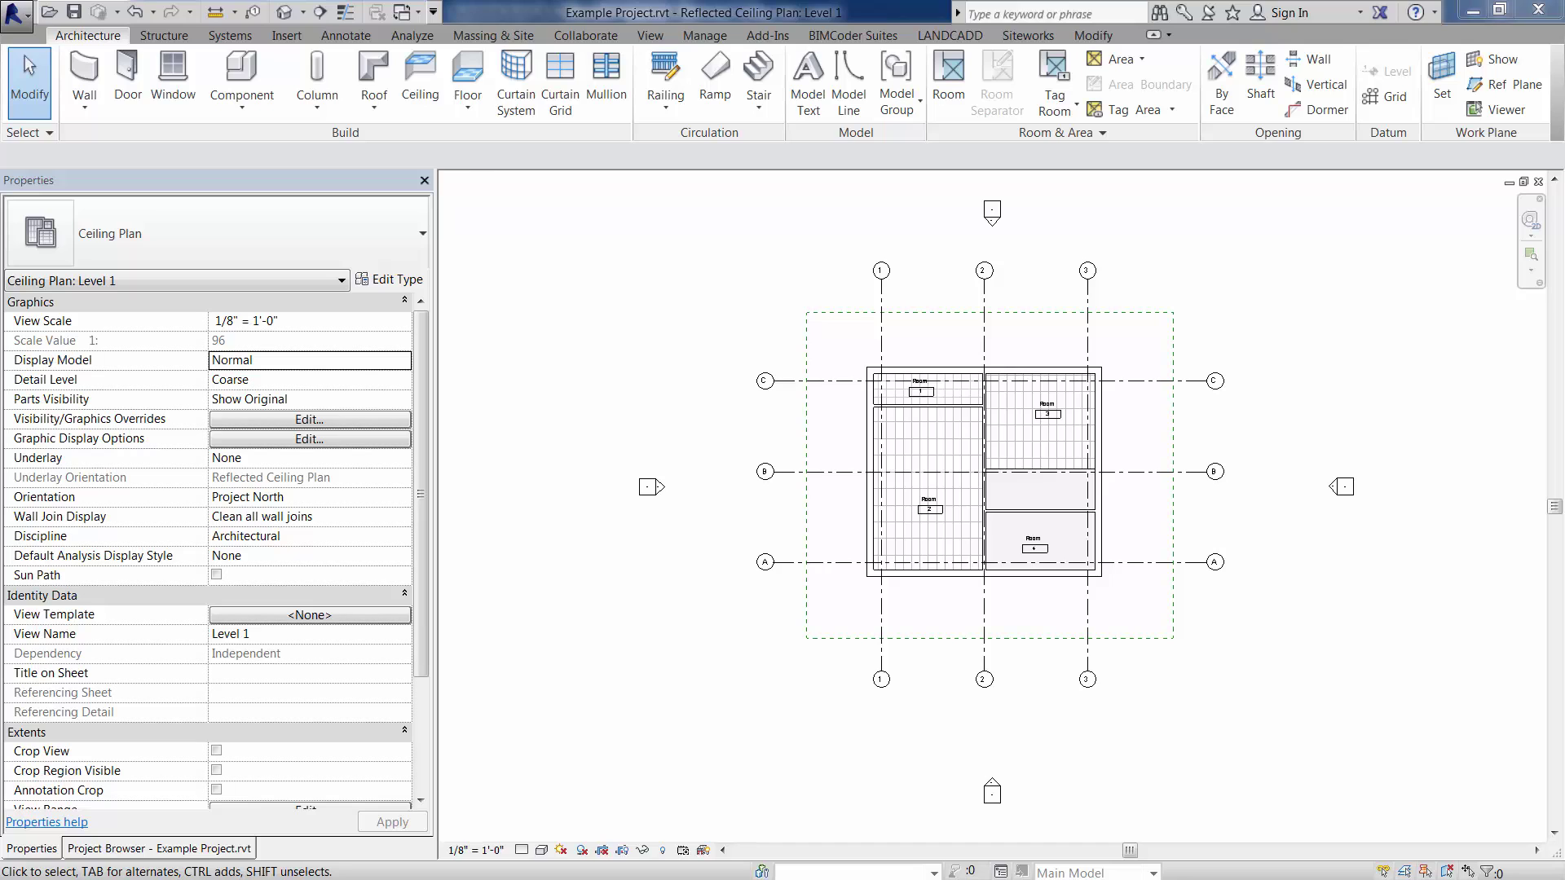
# - Zoom in until the four rooms of the Level 1 reflected ceiling plan fill the view
pyautogui.scroll(3, 1034, 459)
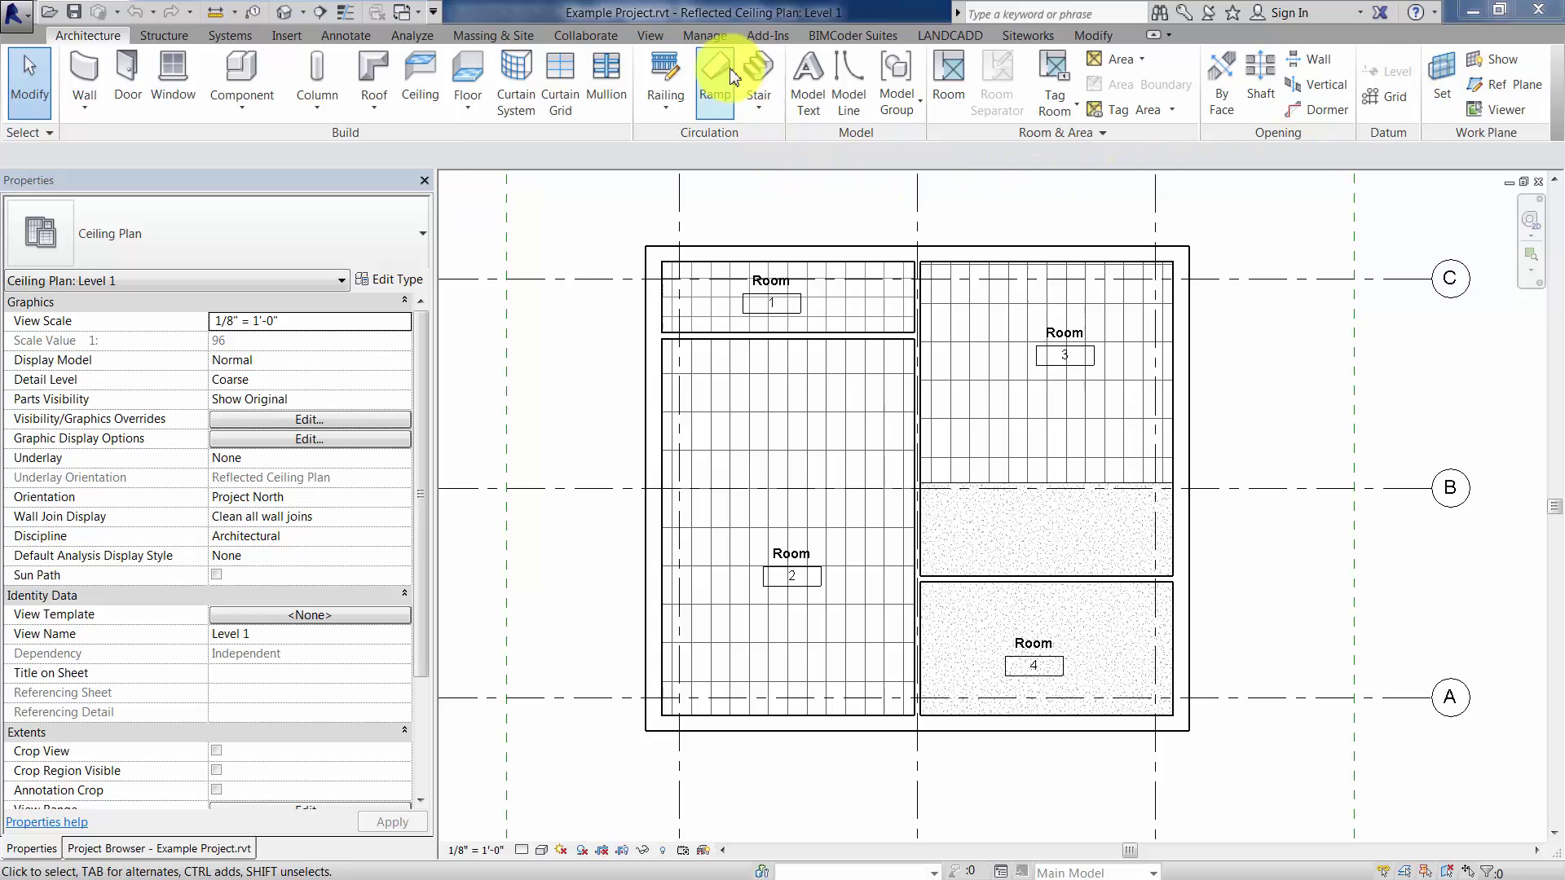
# - Add an instance project parameter named Ceiling Type, data type Text, assigned to the Rooms category
pyautogui.click(704, 35)
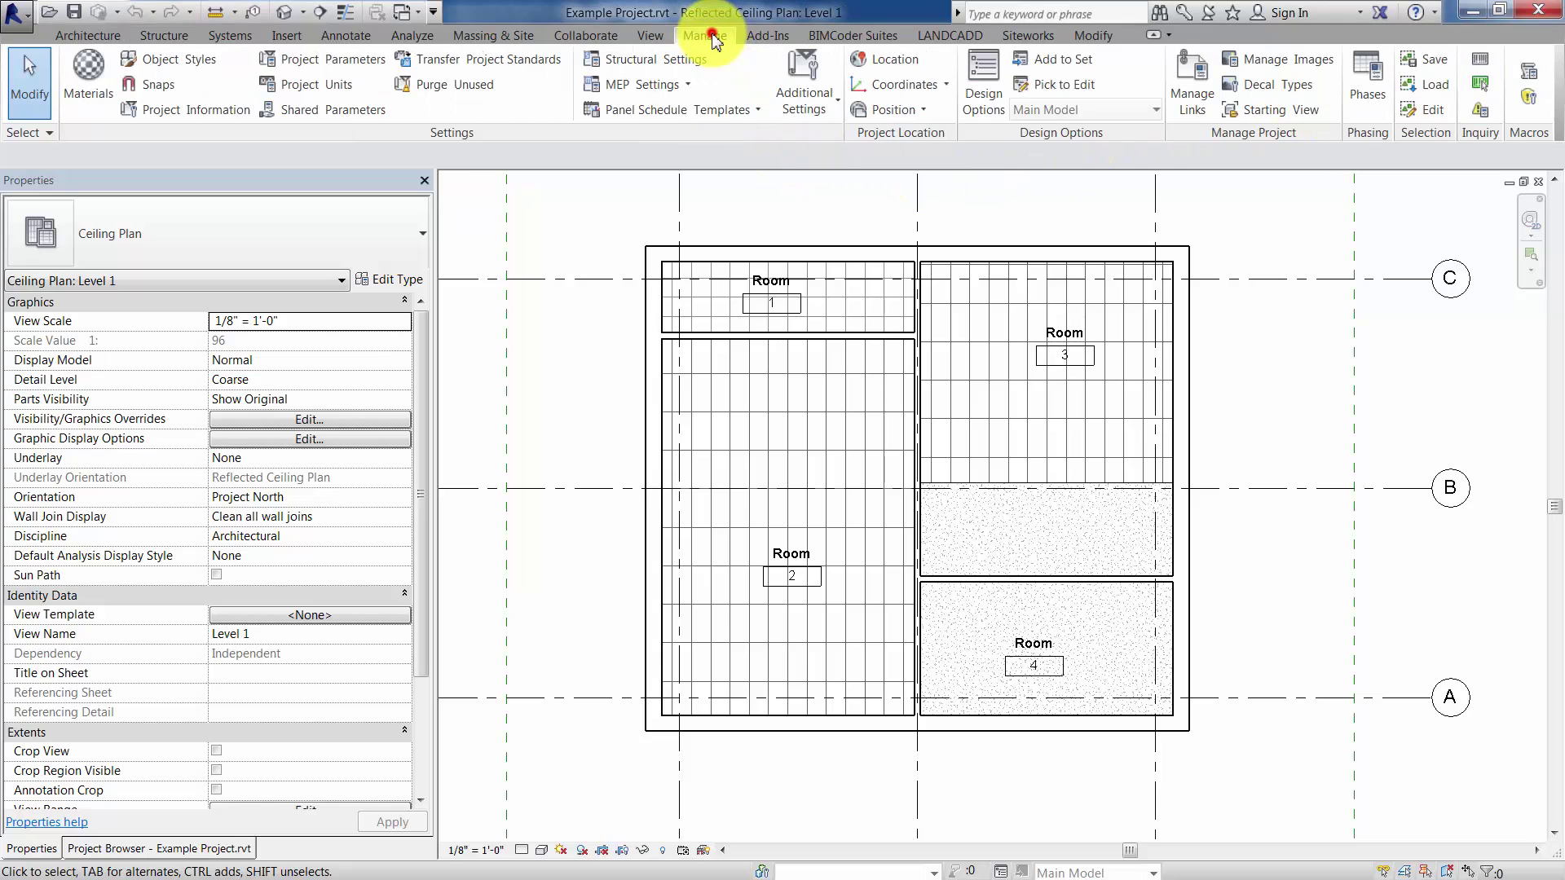
pyautogui.click(339, 59)
pyautogui.click(894, 359)
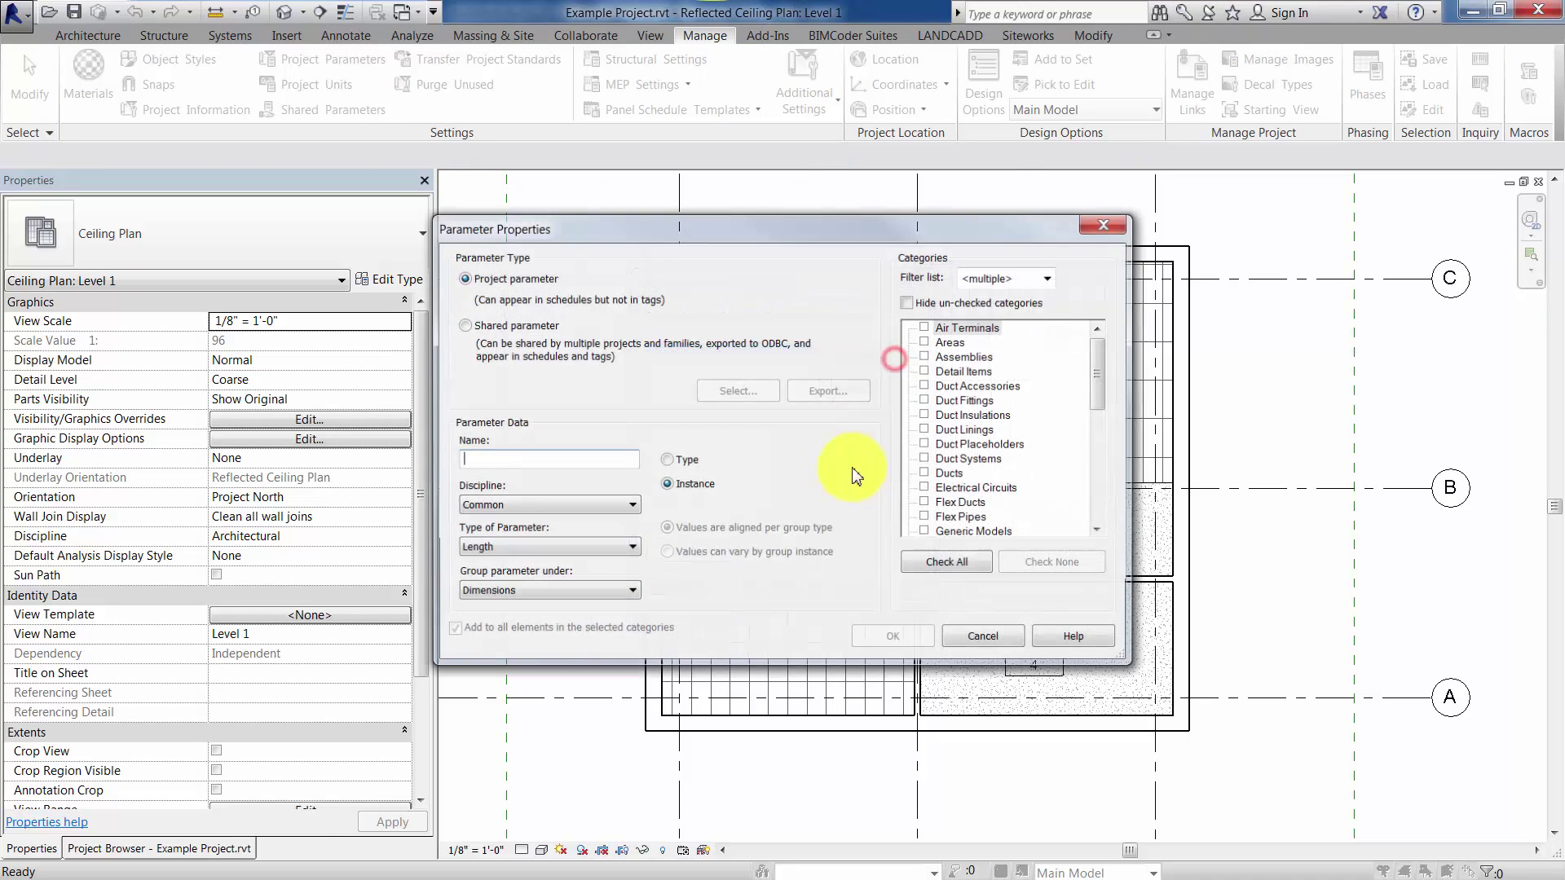
pyautogui.write('cE')
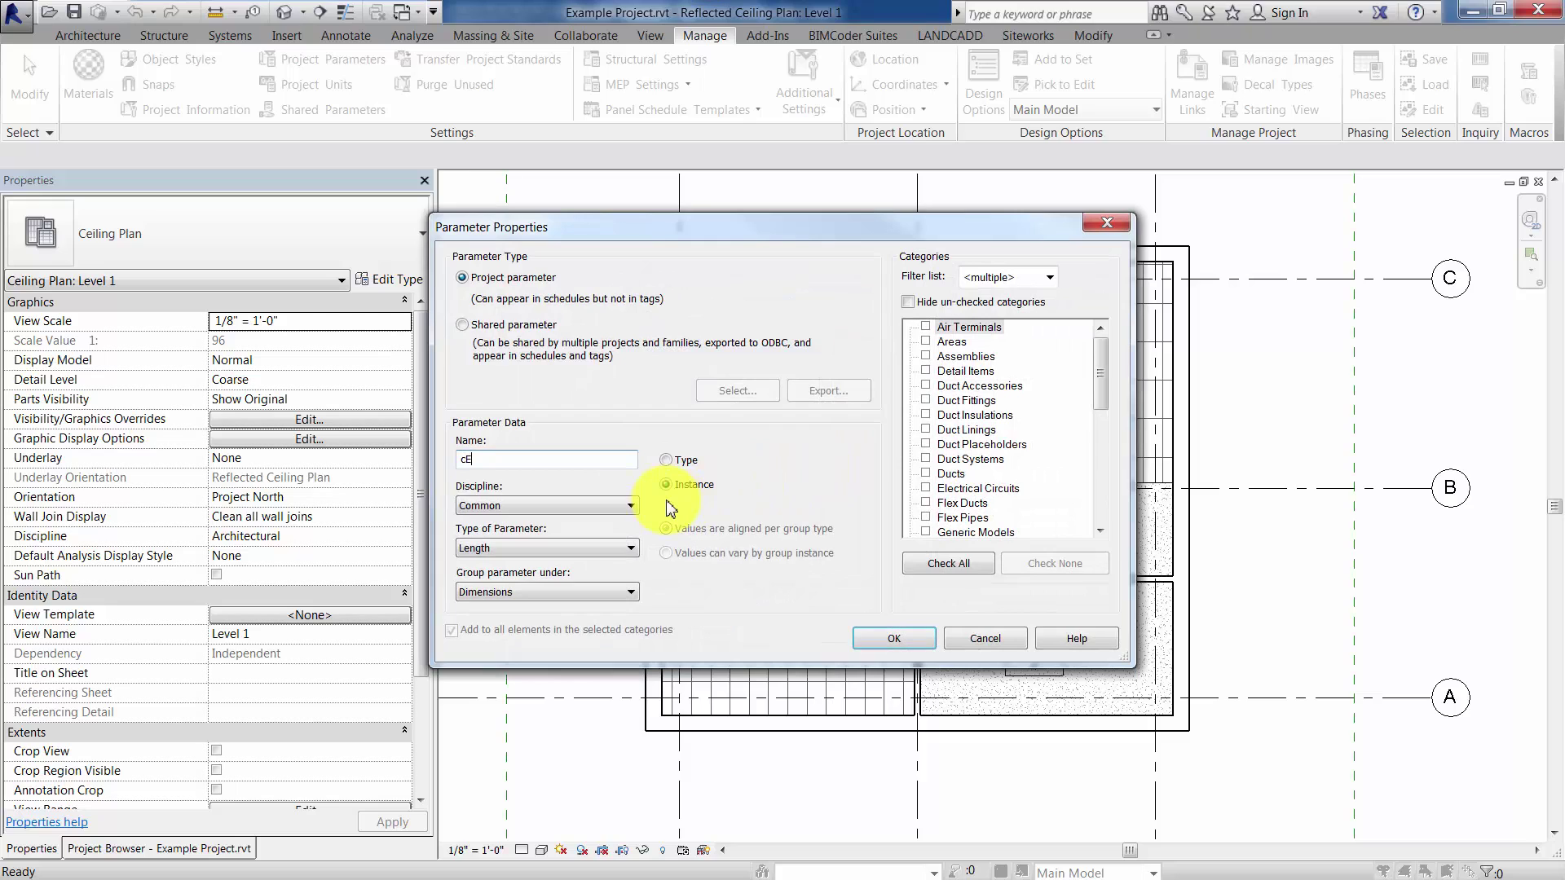
pyautogui.write('eiling Type')
pyautogui.click(499, 461)
pyautogui.click(524, 542)
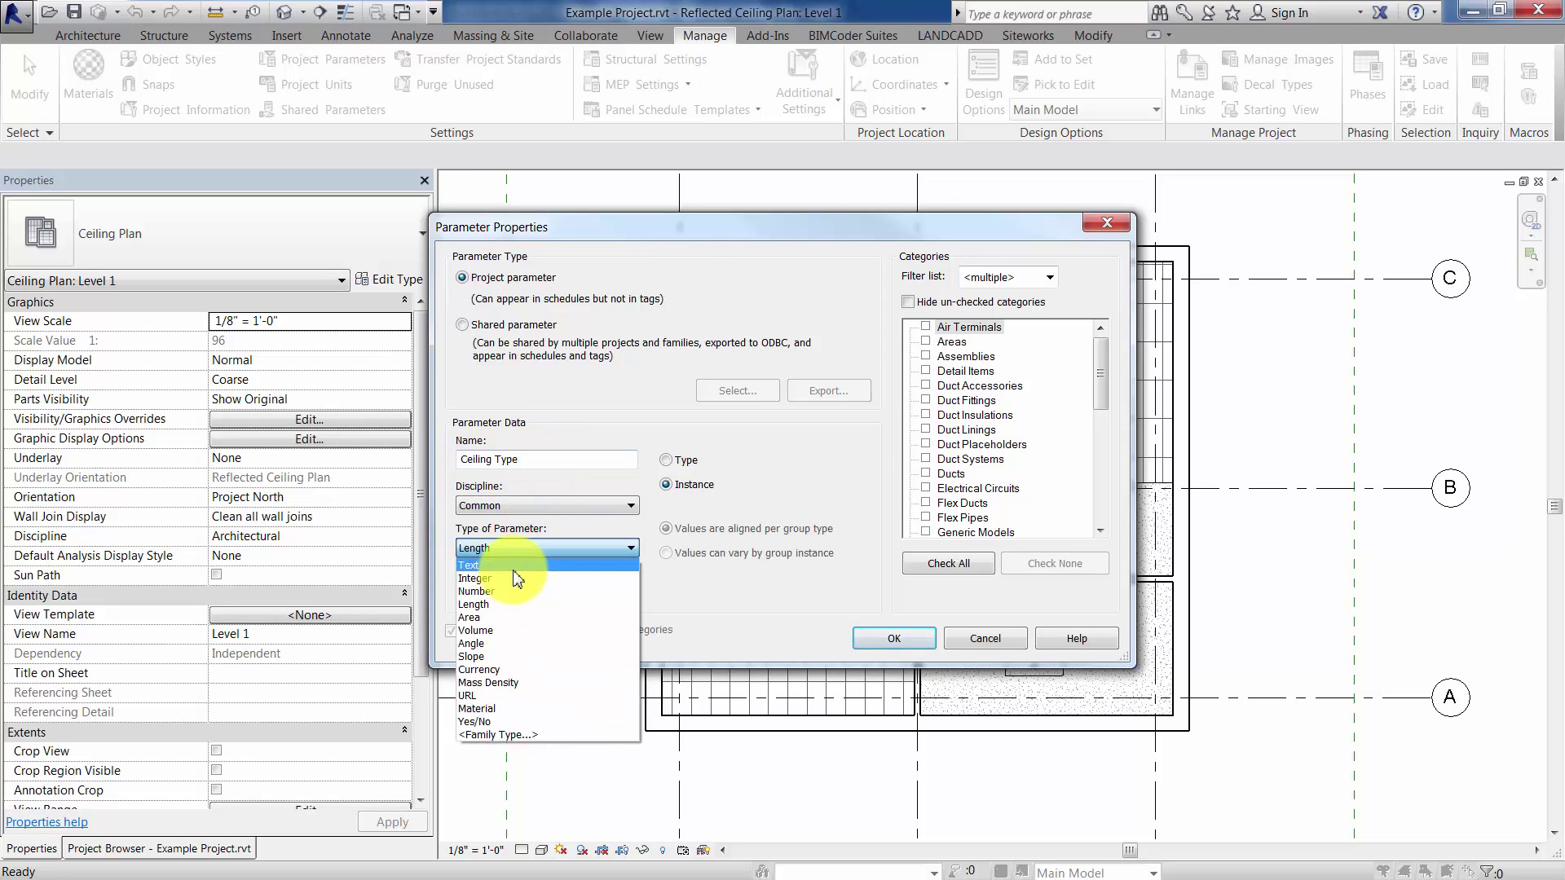
pyautogui.click(505, 565)
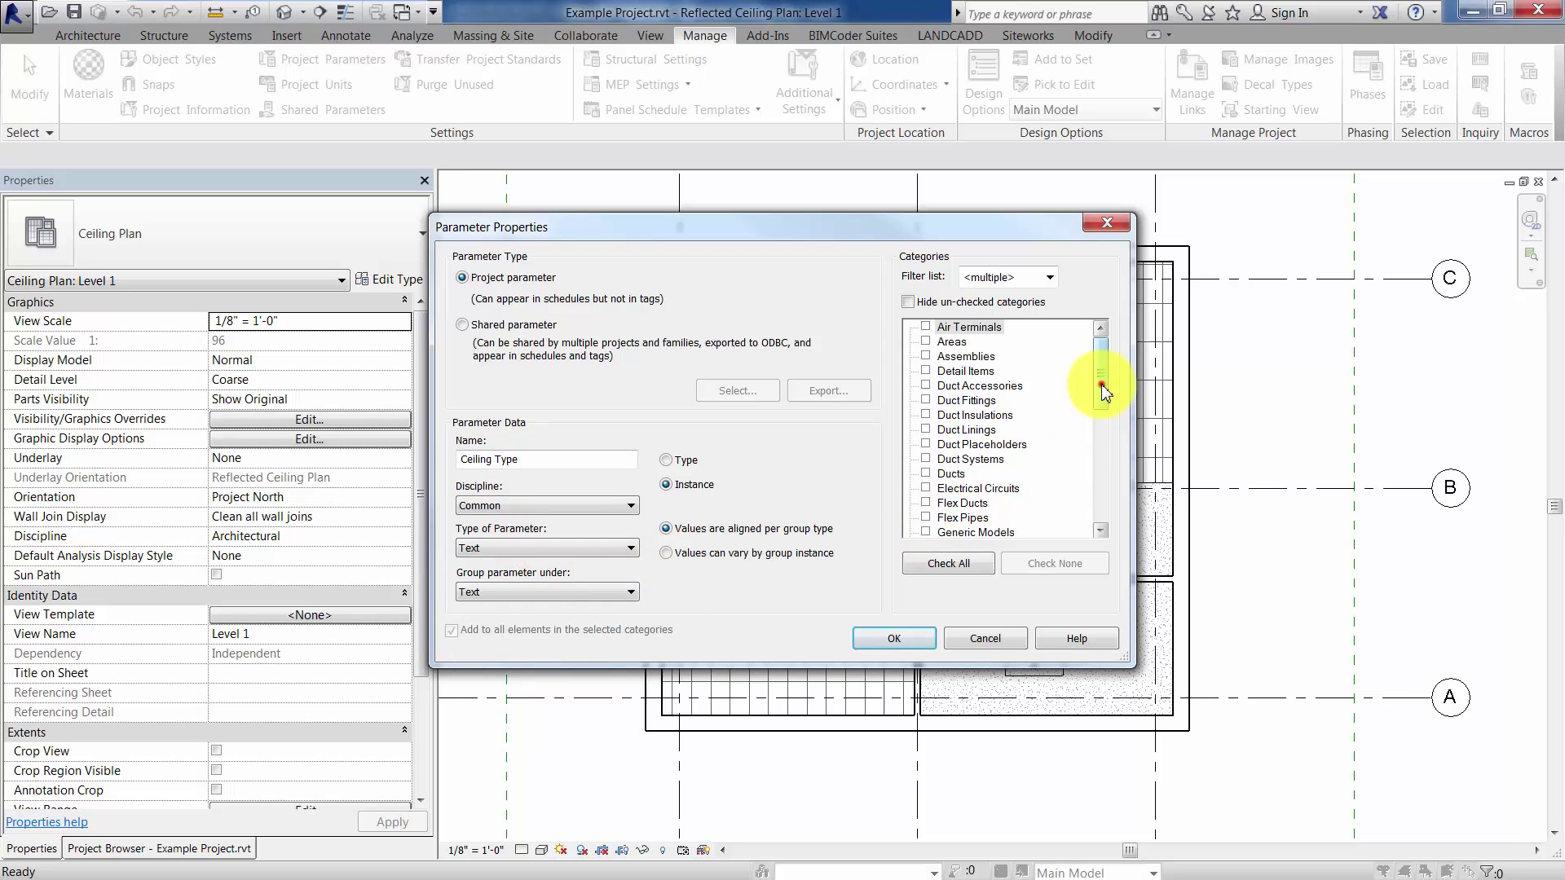
pyautogui.moveTo(1102, 371); pyautogui.dragTo(1106, 504)
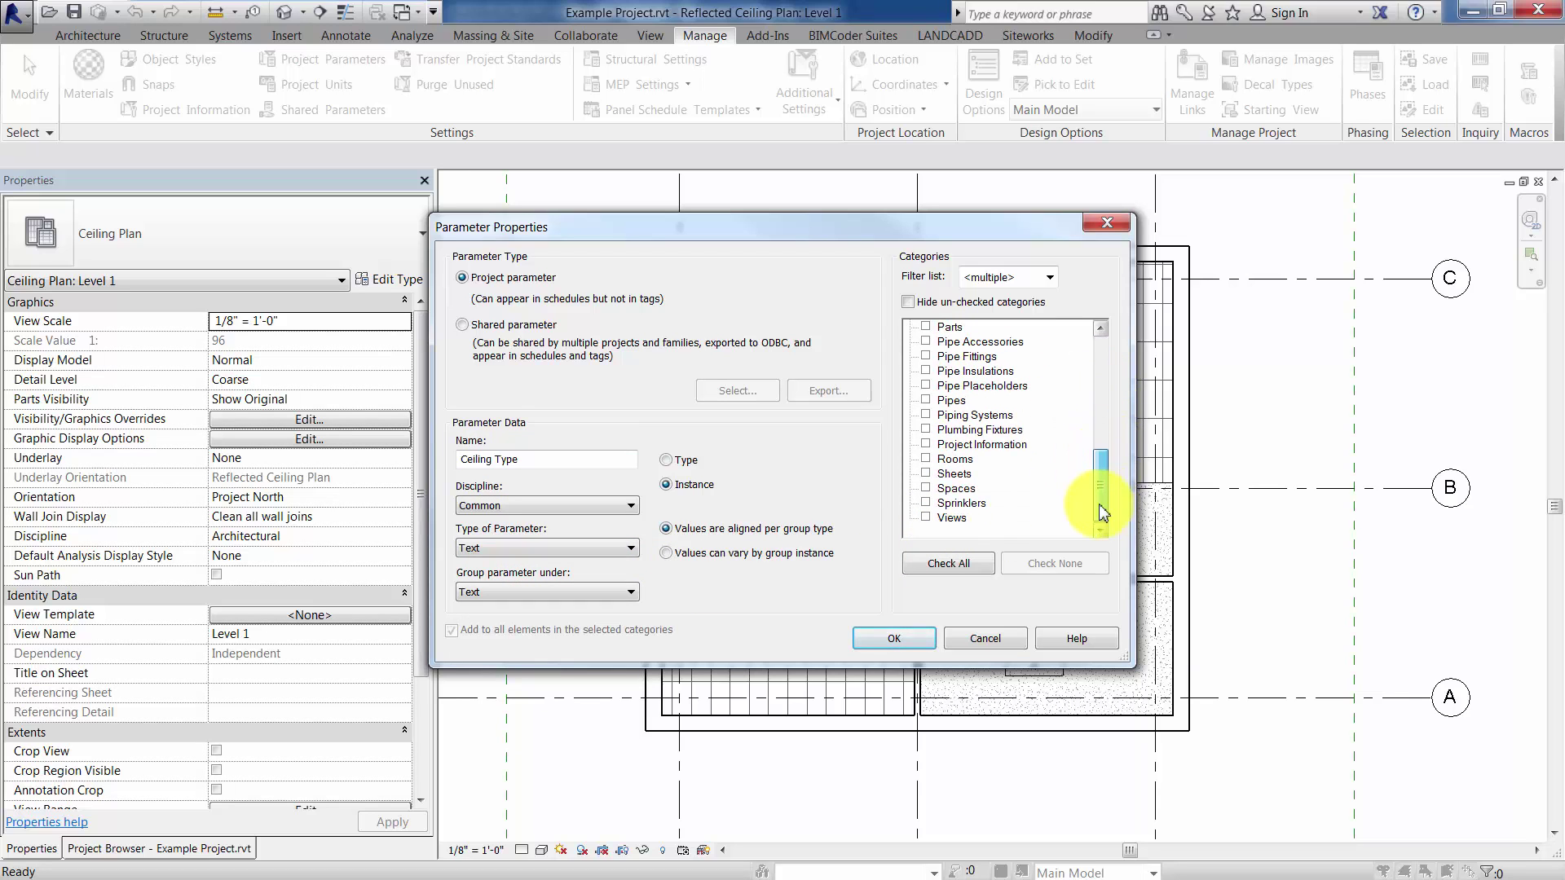
pyautogui.click(926, 458)
pyautogui.click(910, 644)
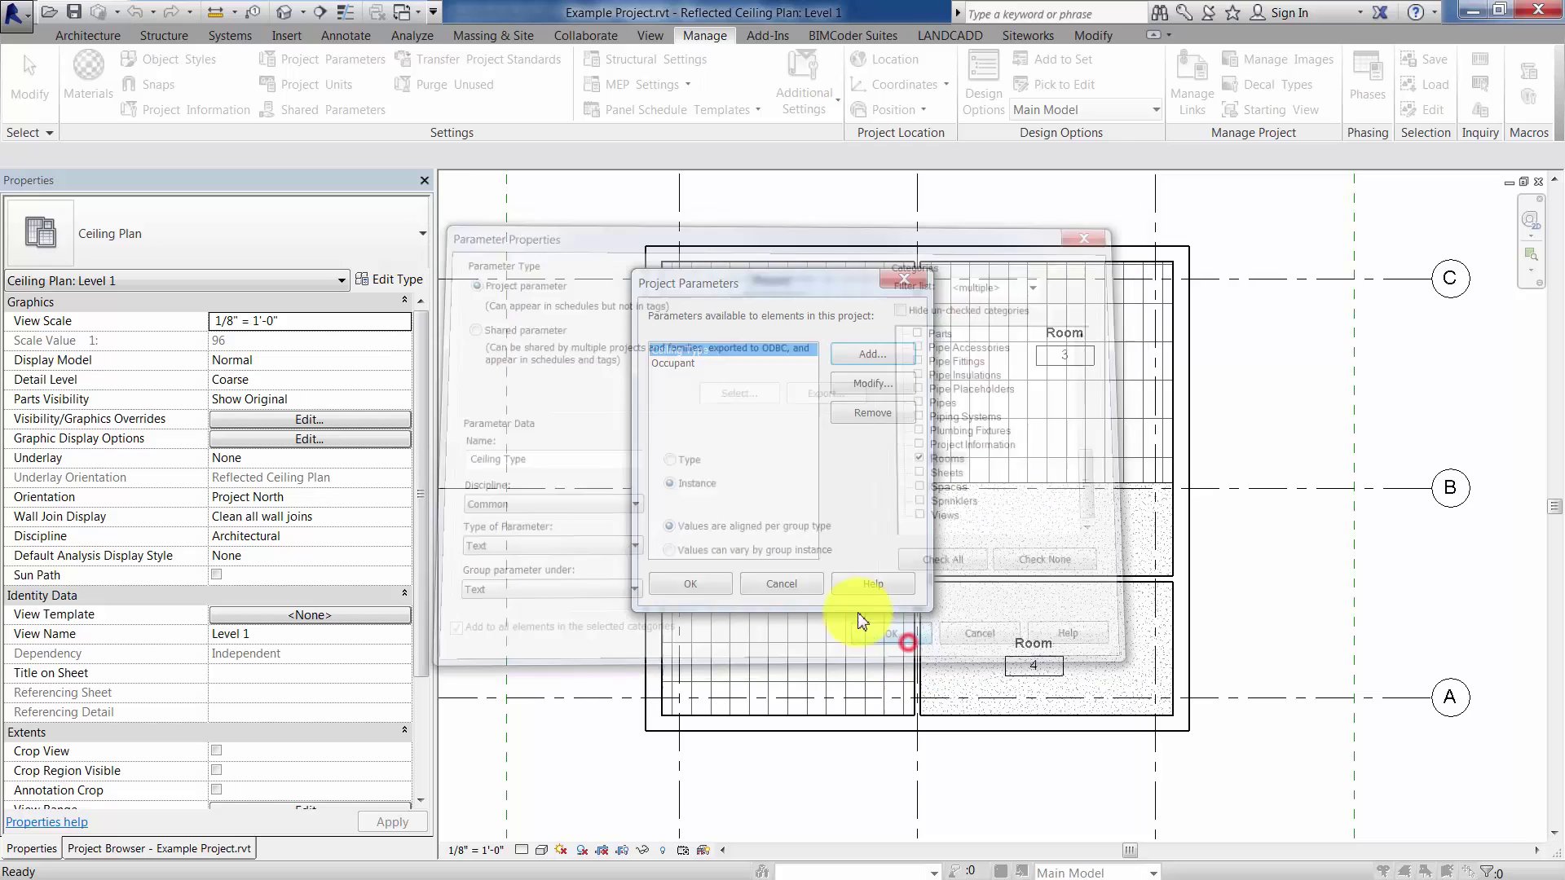
pyautogui.click(699, 584)
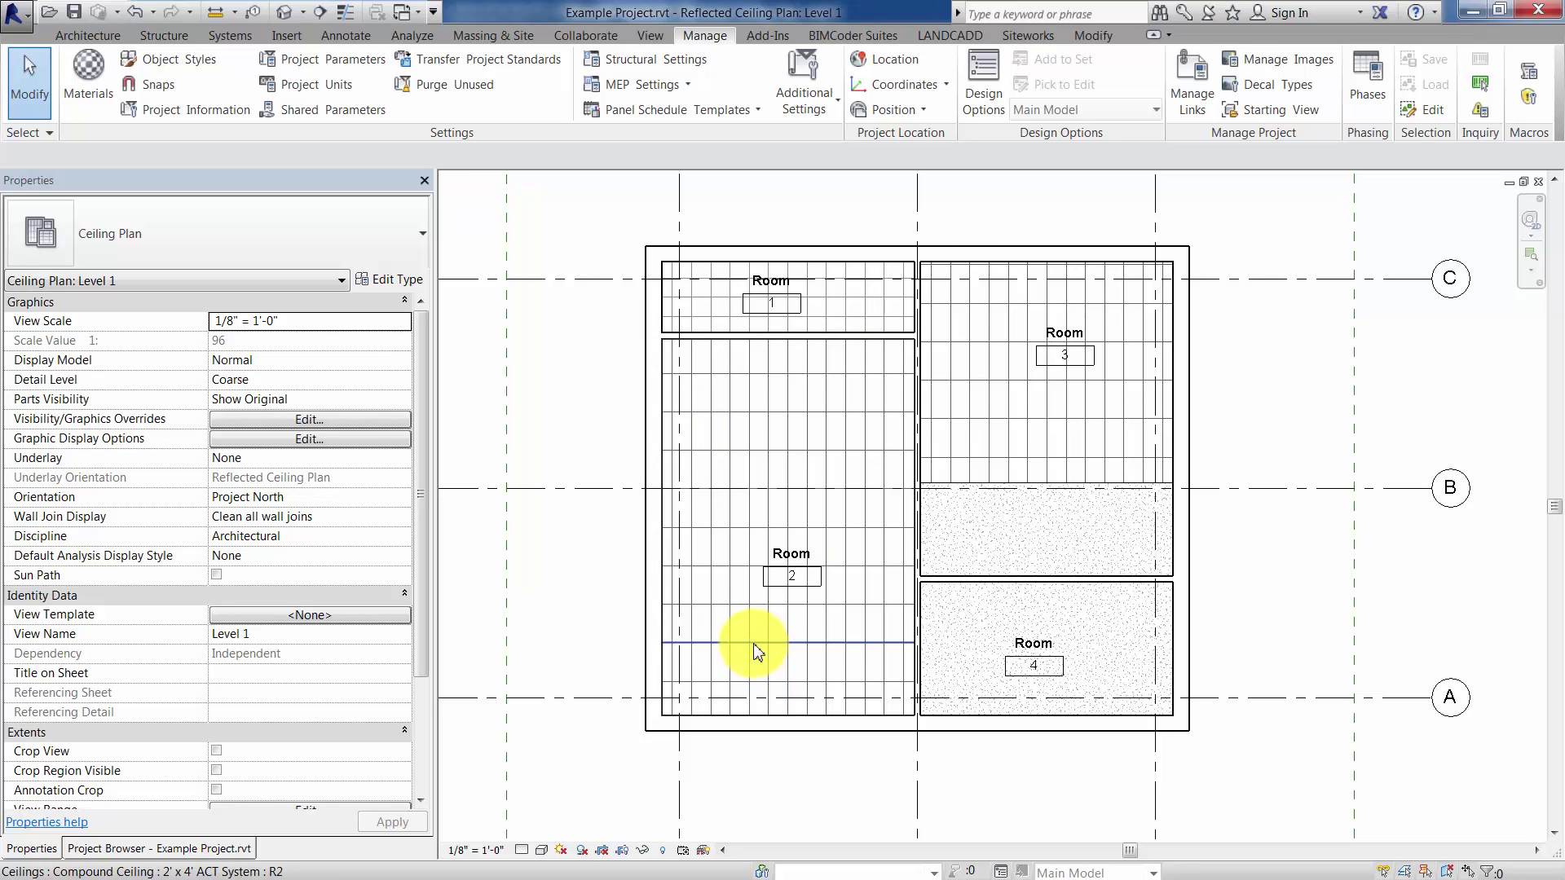
# - In Visibility/Graphics (VG), filter to Architecture and turn on the Rooms Interior Fill and Reference subcategories
pyautogui.press('v')
pyautogui.press('g')
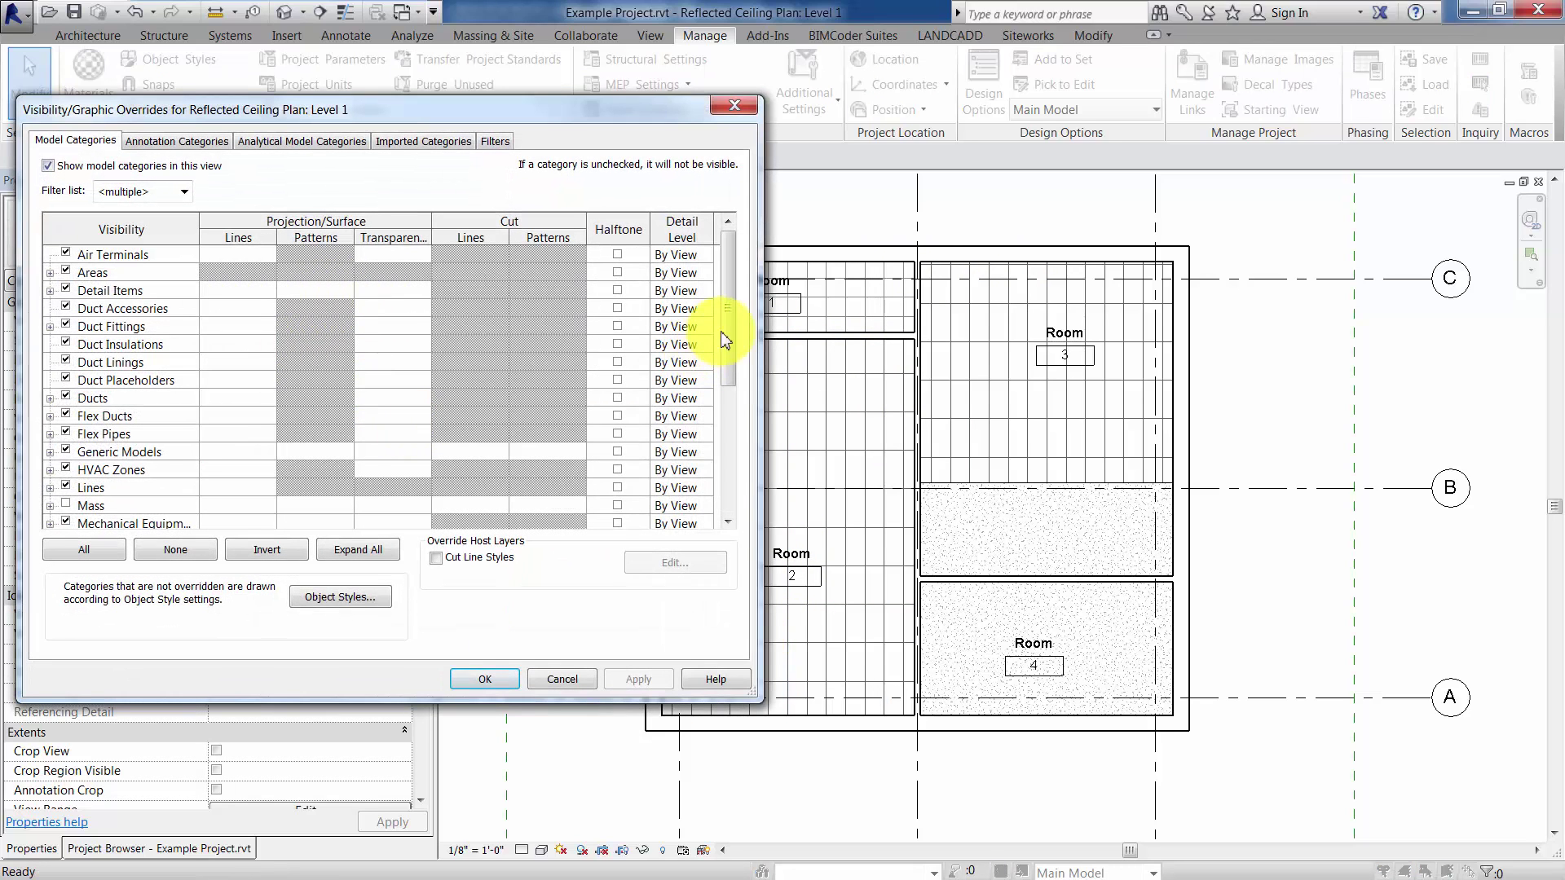
pyautogui.moveTo(724, 338); pyautogui.dragTo(727, 469)
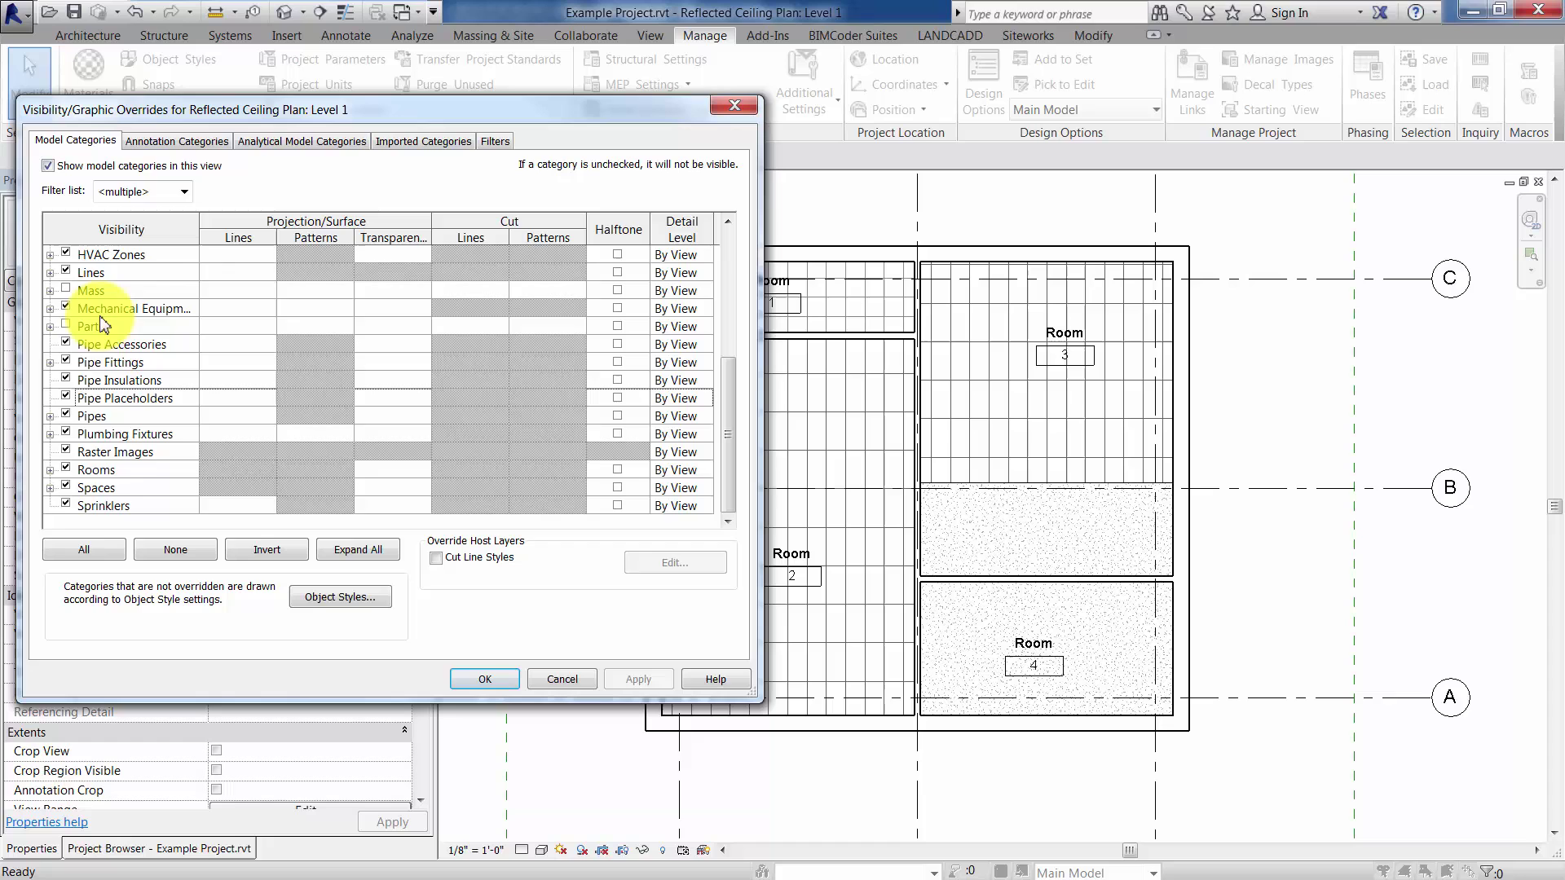
pyautogui.scroll(2, 114, 310)
pyautogui.click(181, 192)
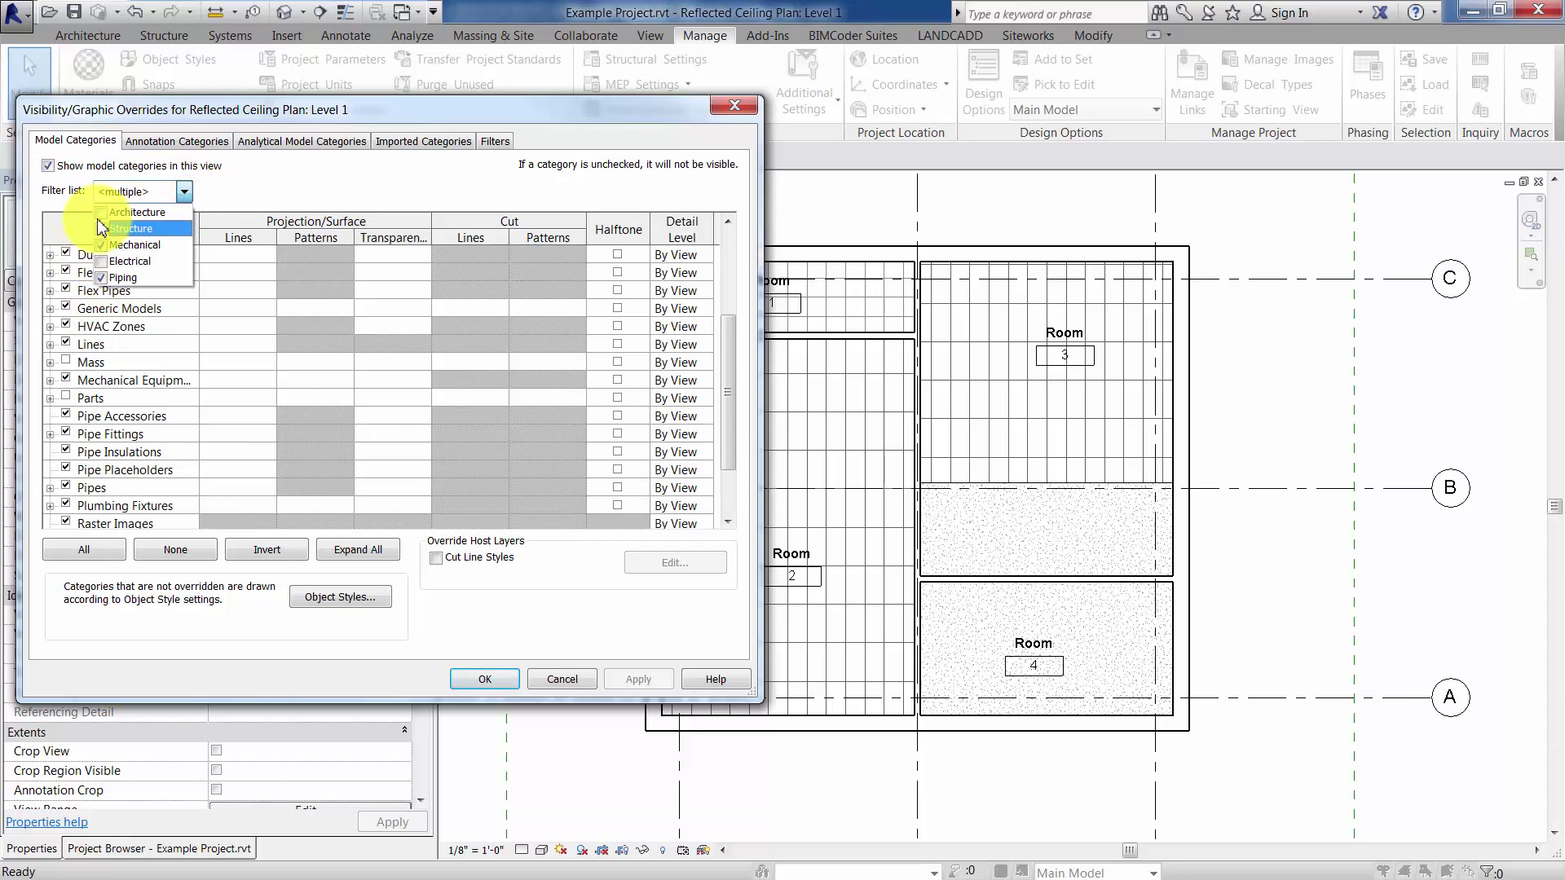
pyautogui.click(101, 213)
pyautogui.click(728, 313)
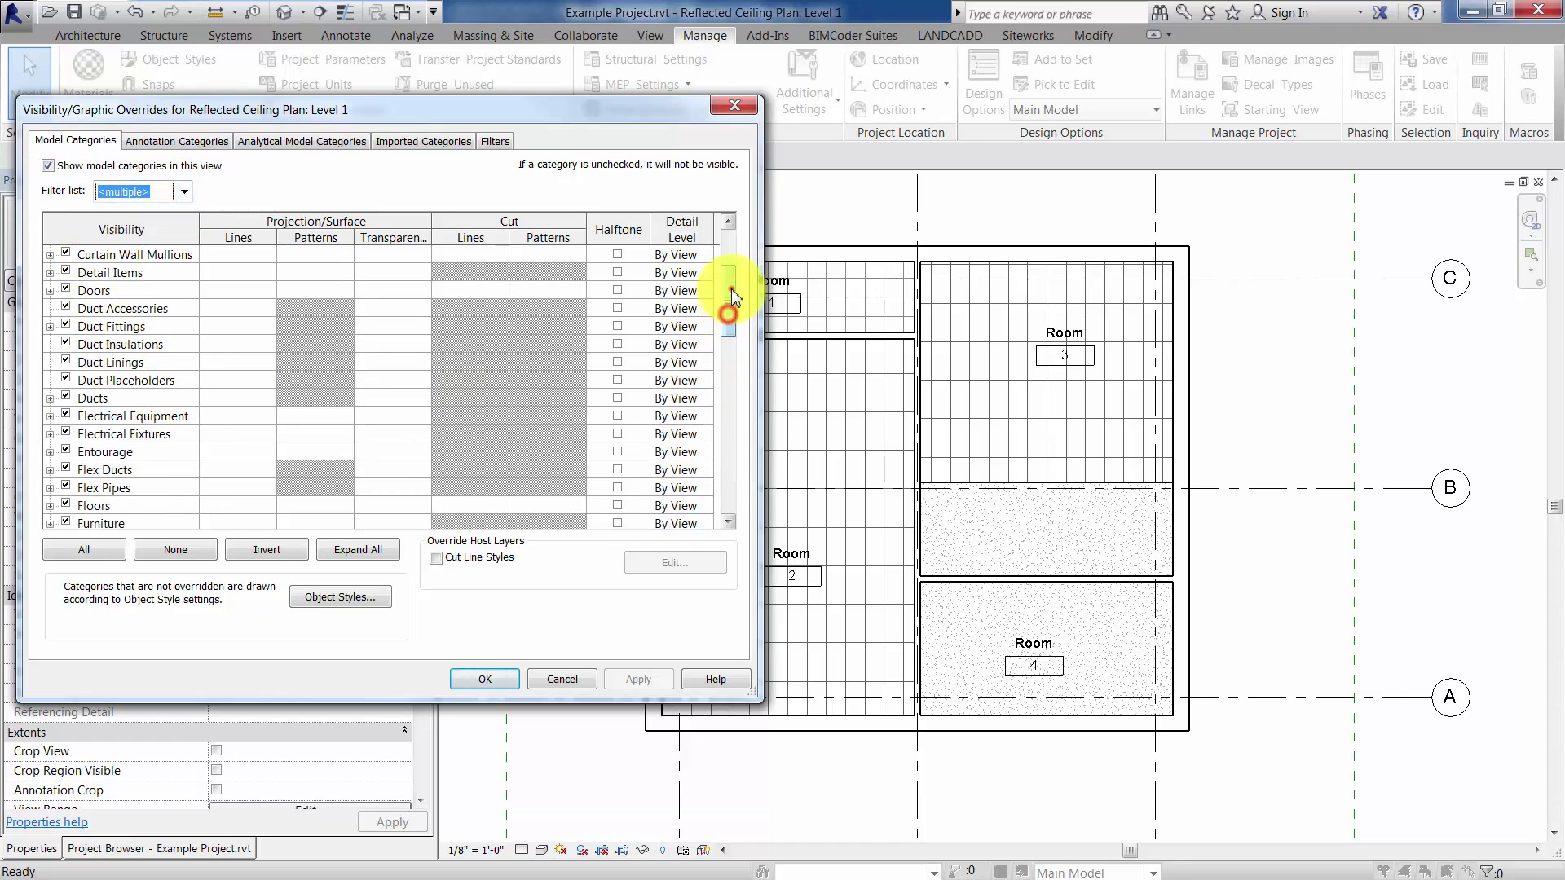
pyautogui.moveTo(731, 293); pyautogui.dragTo(730, 428)
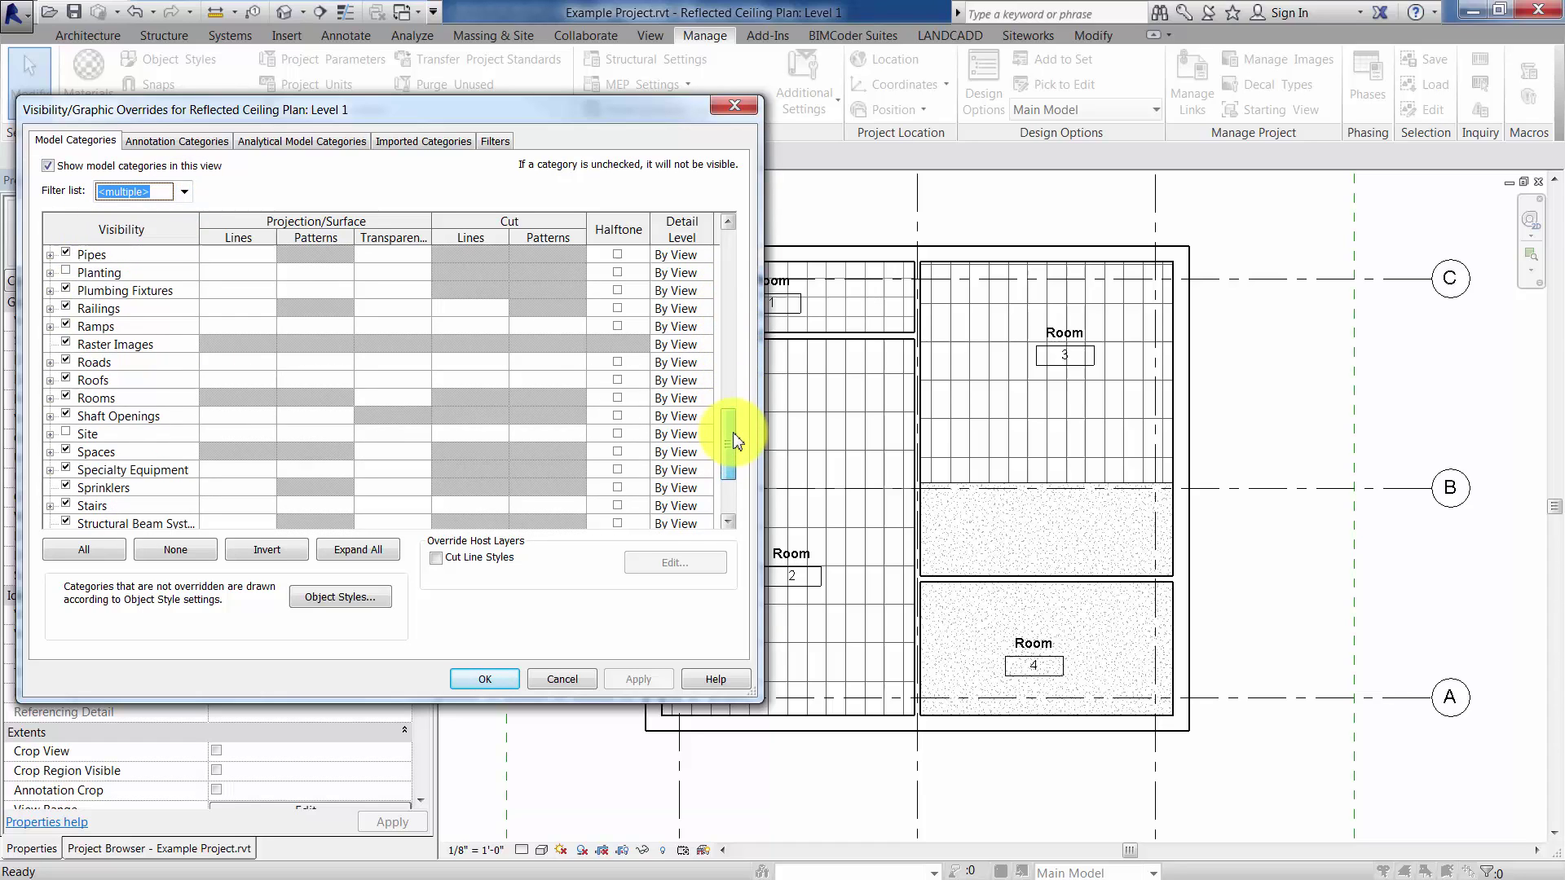
pyautogui.click(50, 397)
pyautogui.click(82, 451)
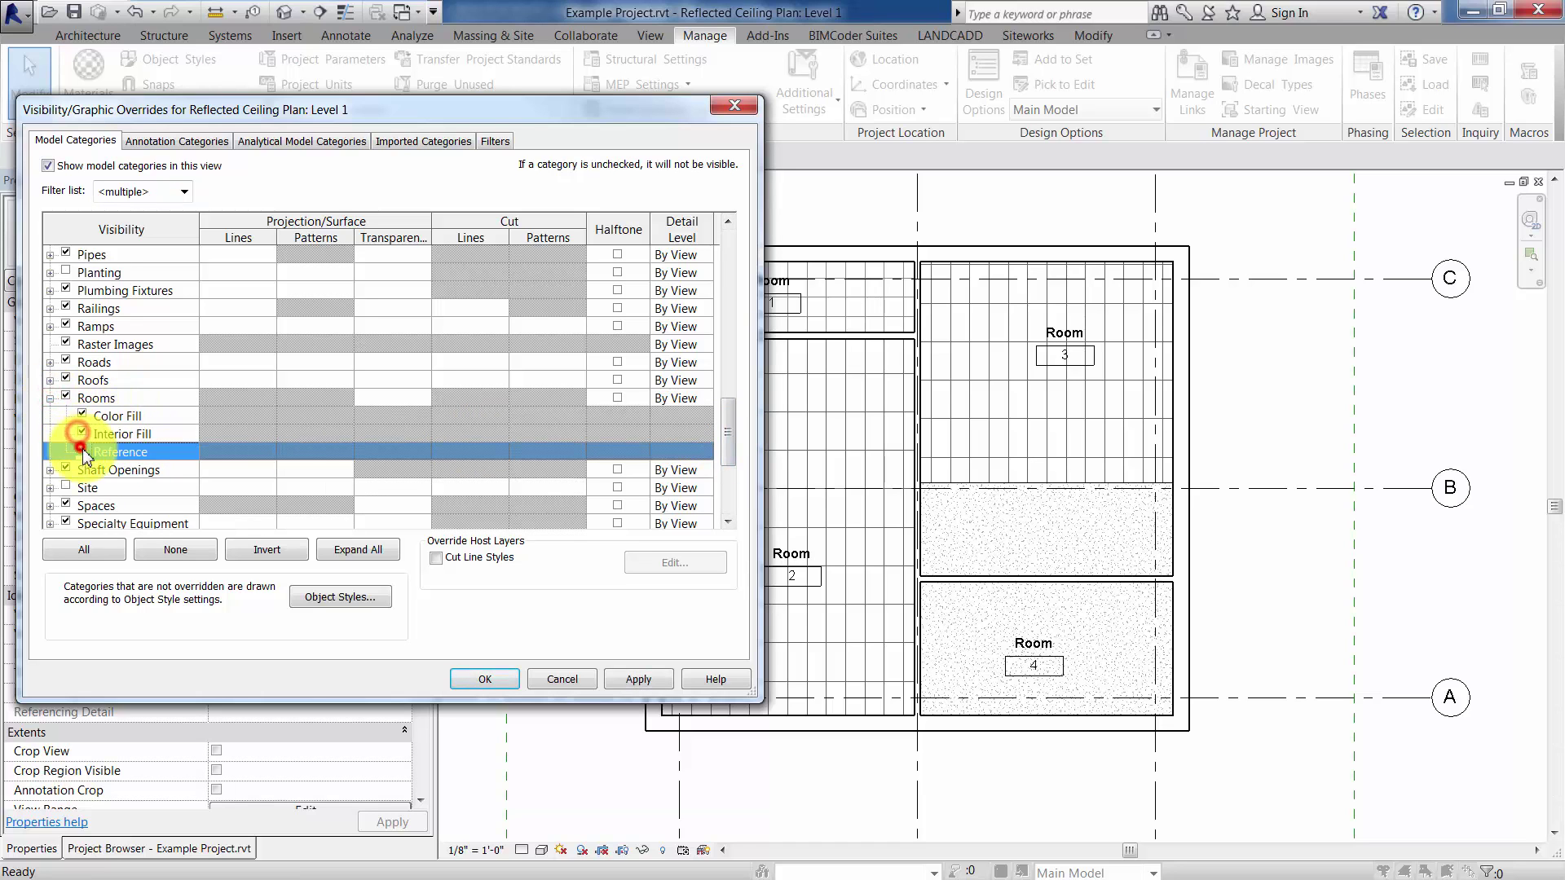
pyautogui.click(636, 679)
pyautogui.click(485, 679)
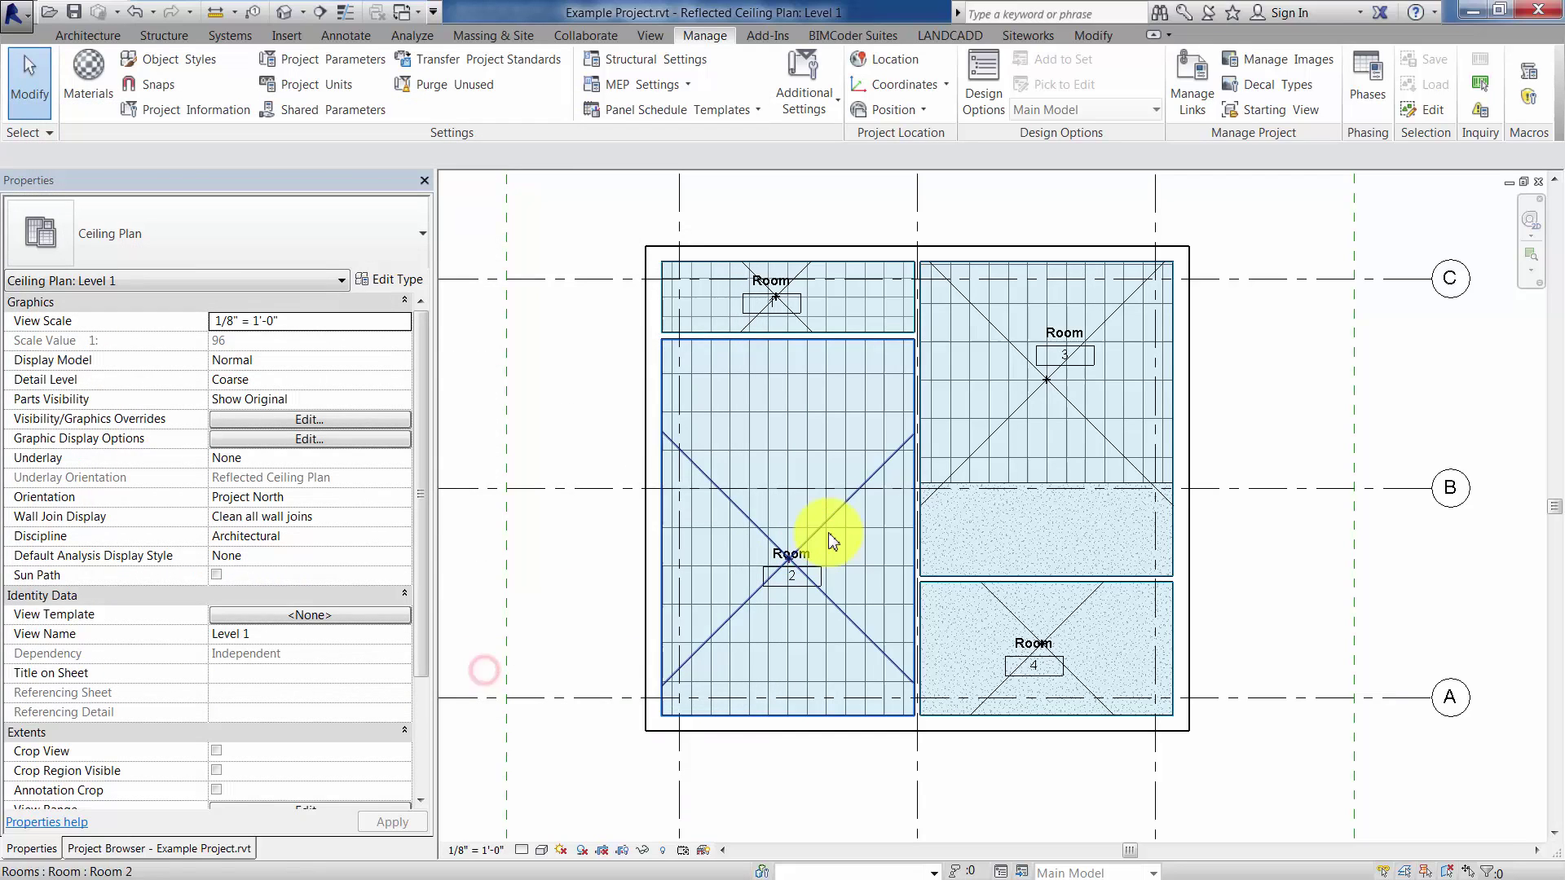
# - Set Room 2's Ceiling Type to A and Room 1's to B
pyautogui.click(838, 510)
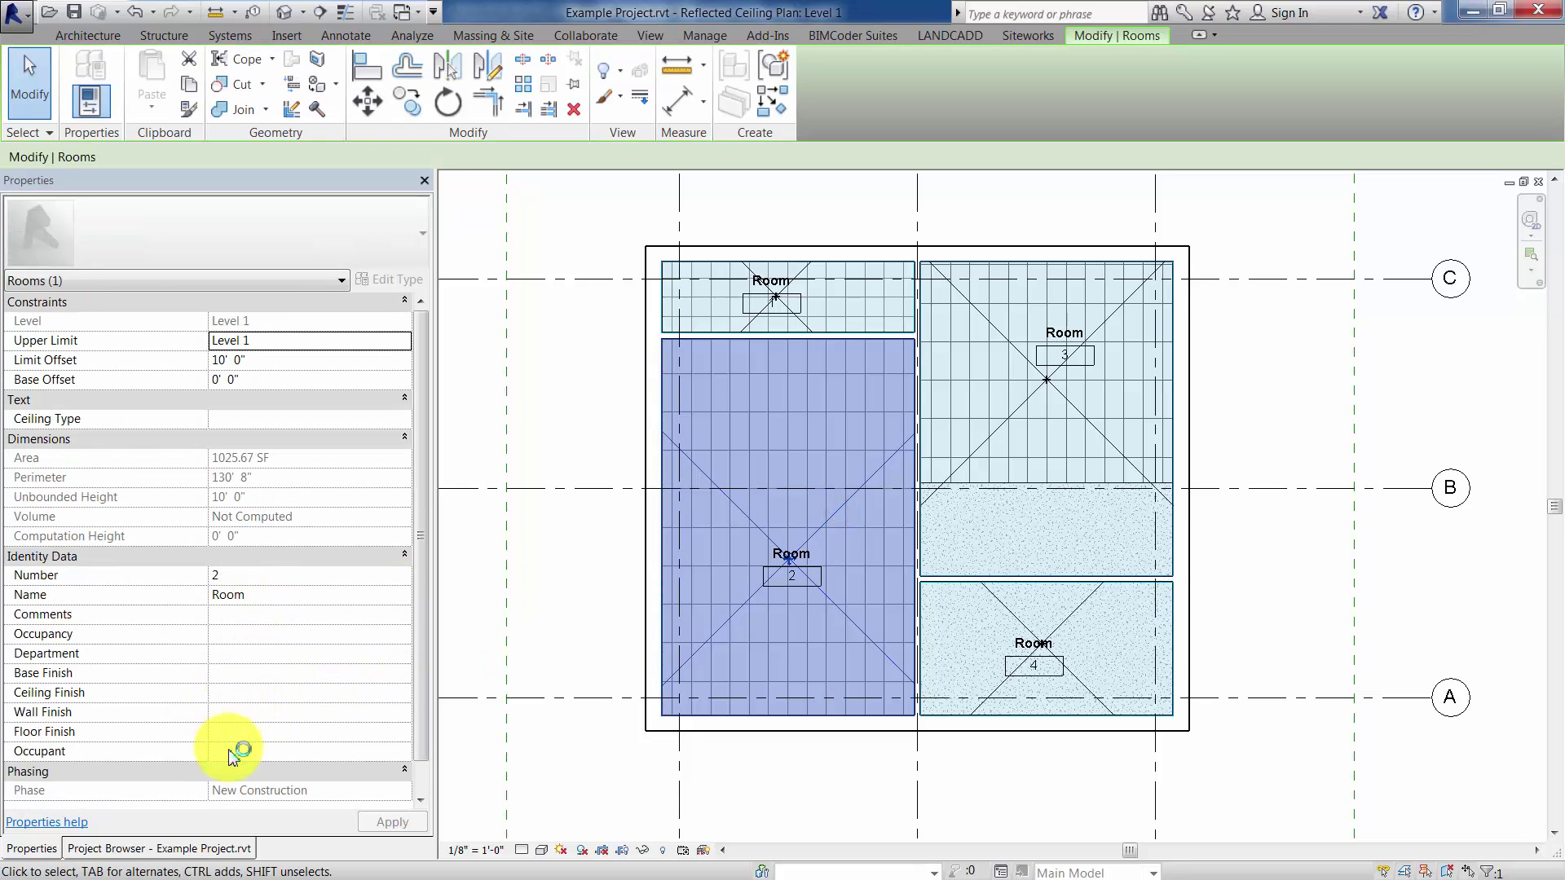
pyautogui.click(264, 420)
pyautogui.write('A')
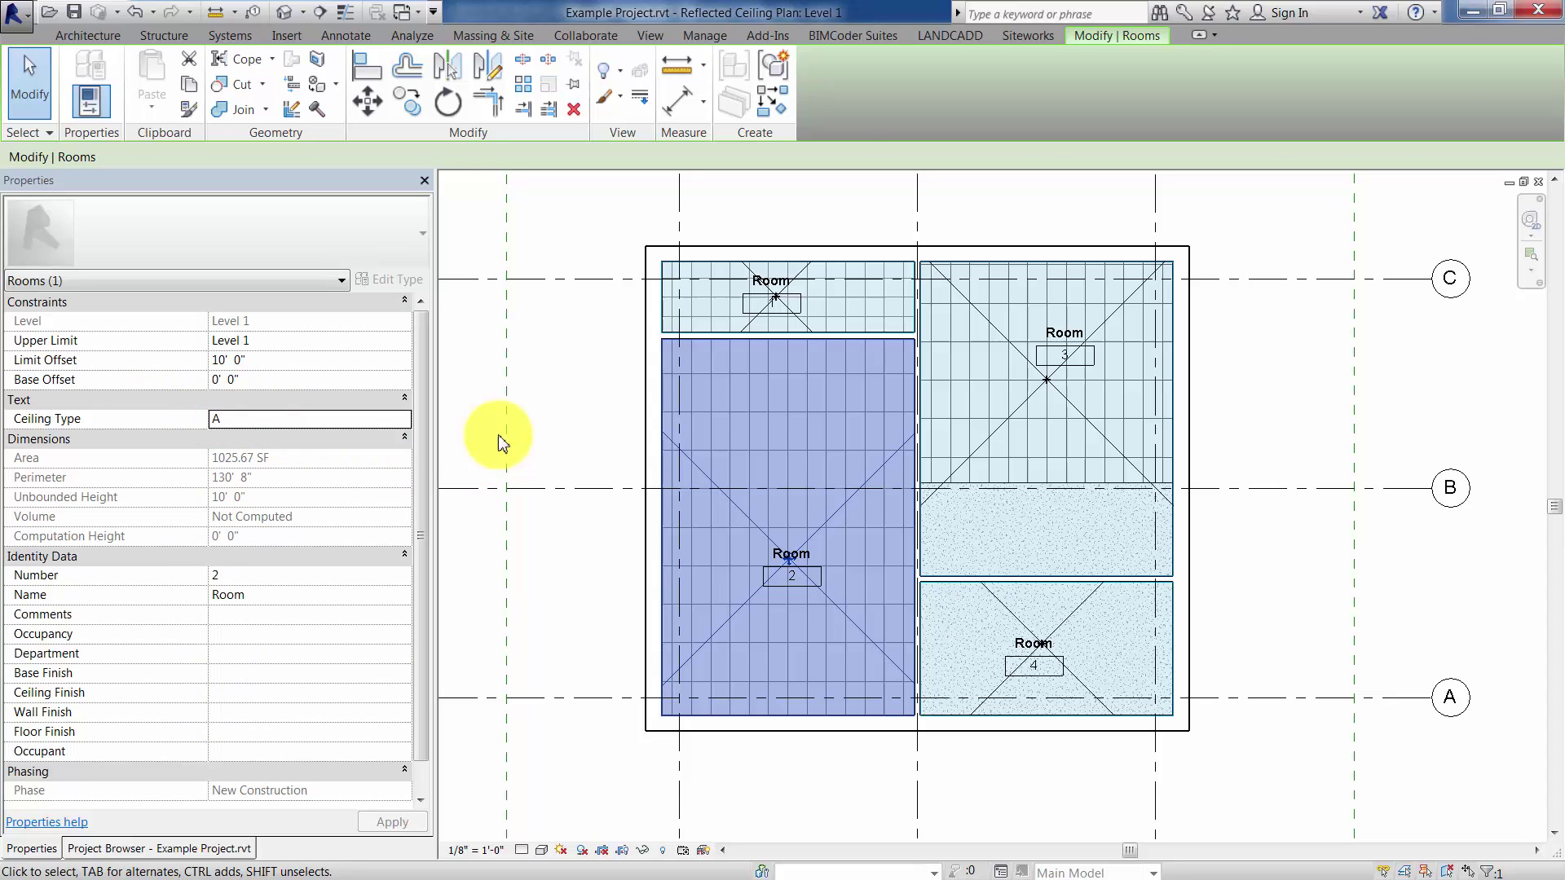
pyautogui.click(554, 414)
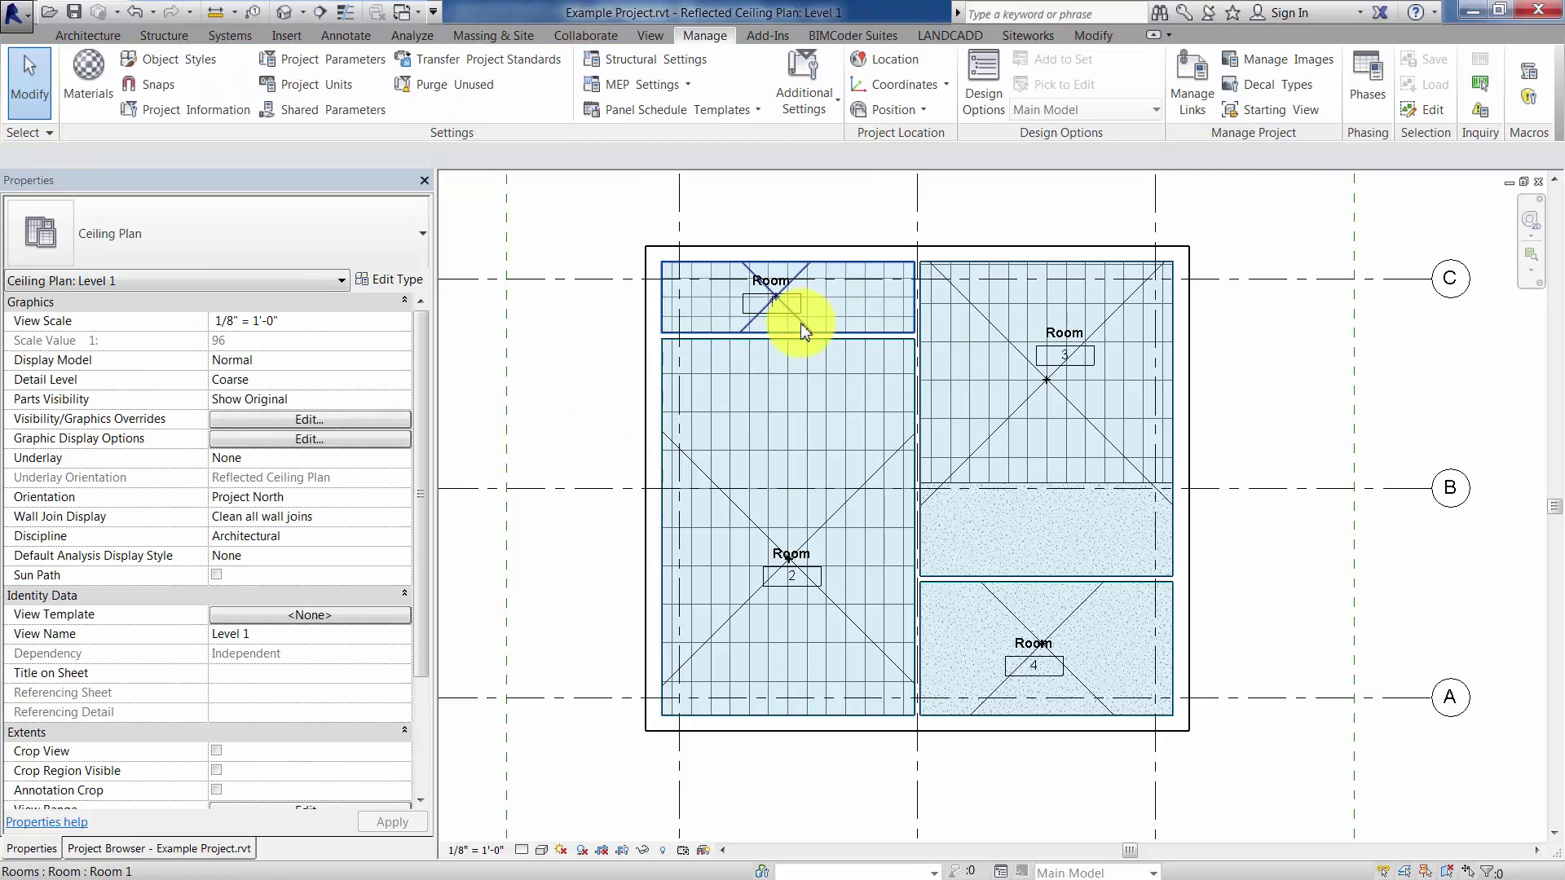
pyautogui.click(796, 324)
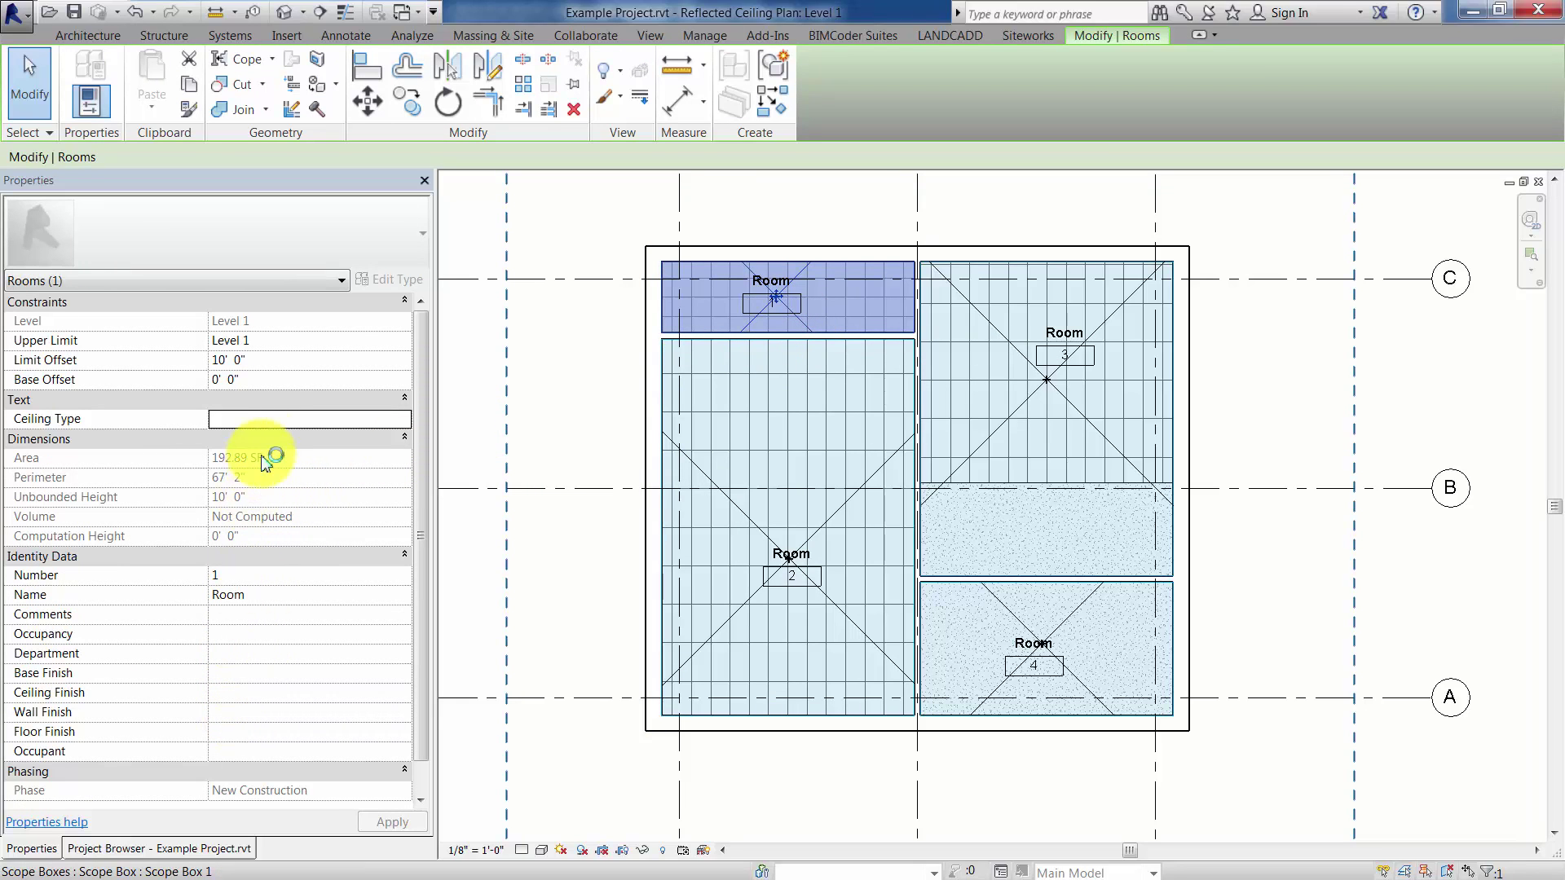
pyautogui.click(269, 418)
pyautogui.write('B')
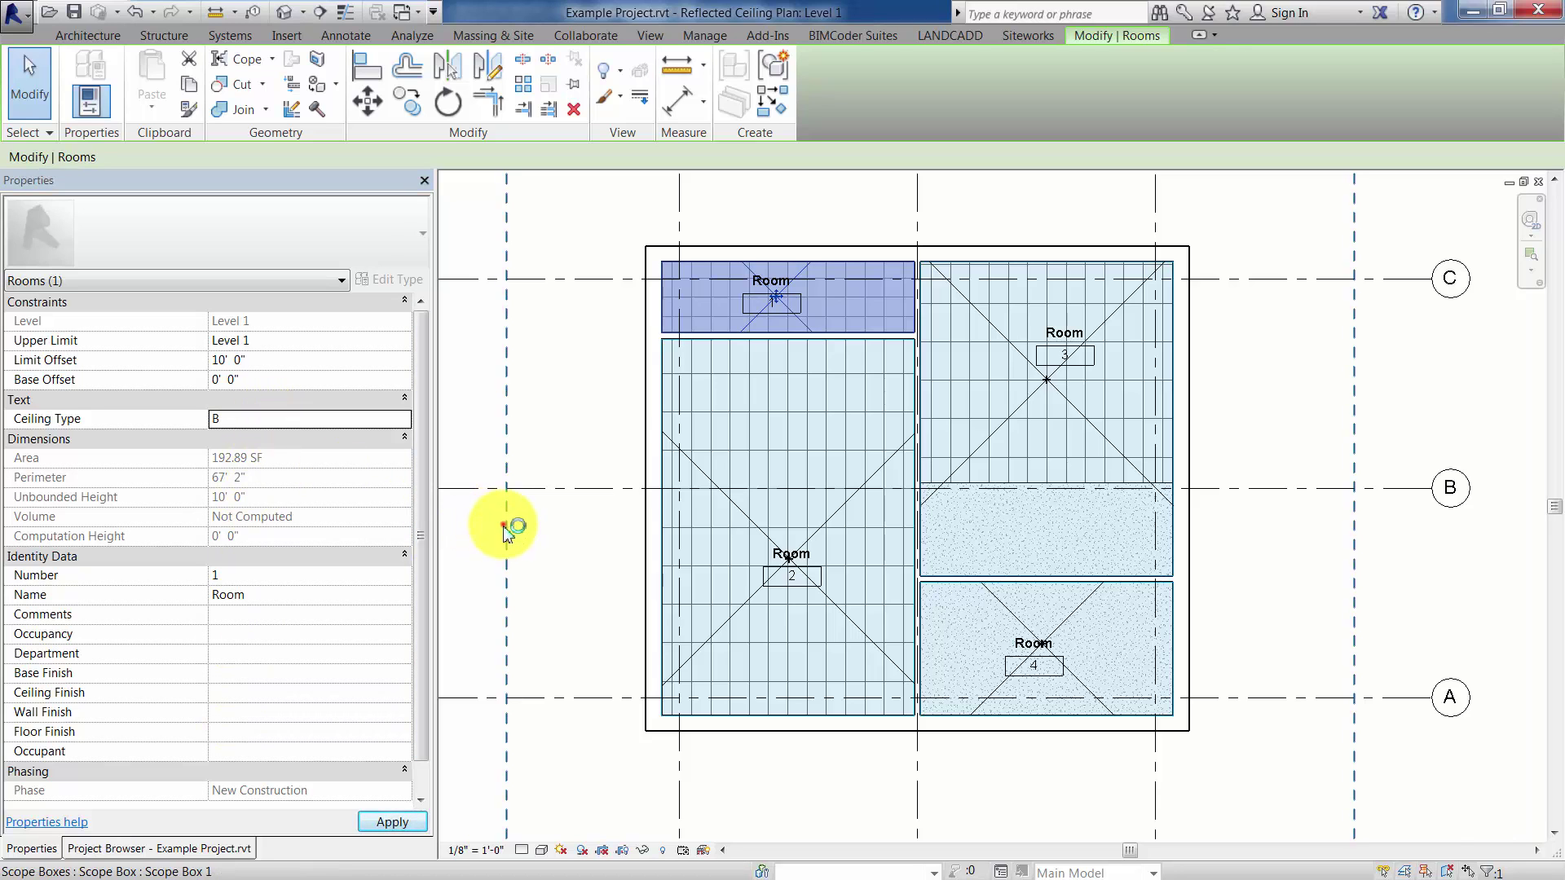
pyautogui.click(504, 528)
# - Set Room 4's Ceiling Type to C and Room 3's to B, then apply
pyautogui.click(1088, 600)
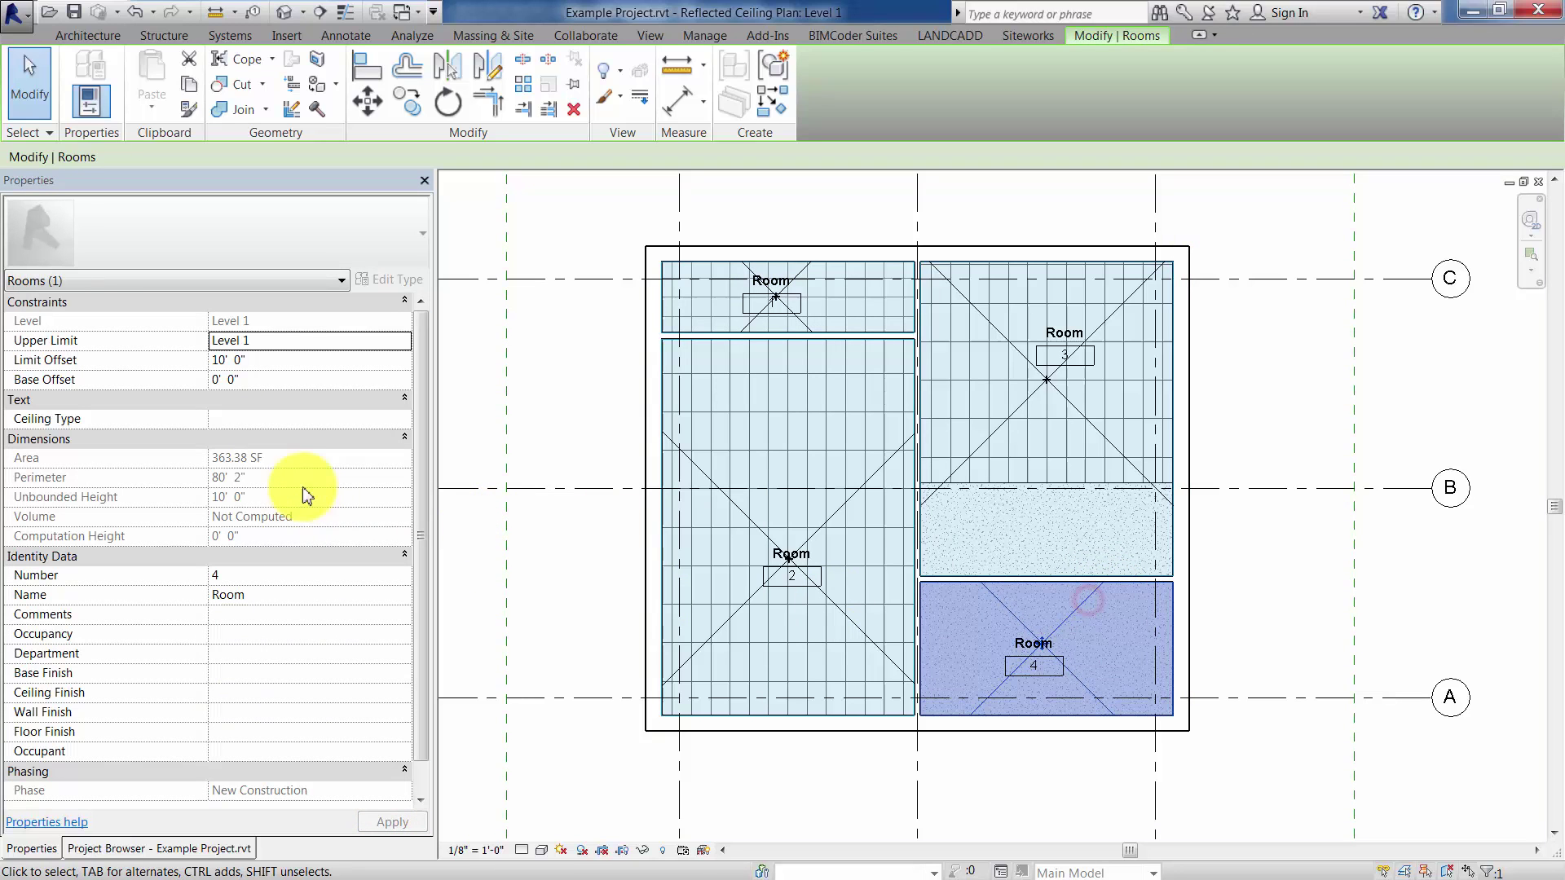
pyautogui.click(293, 417)
pyautogui.write('C')
pyautogui.click(472, 429)
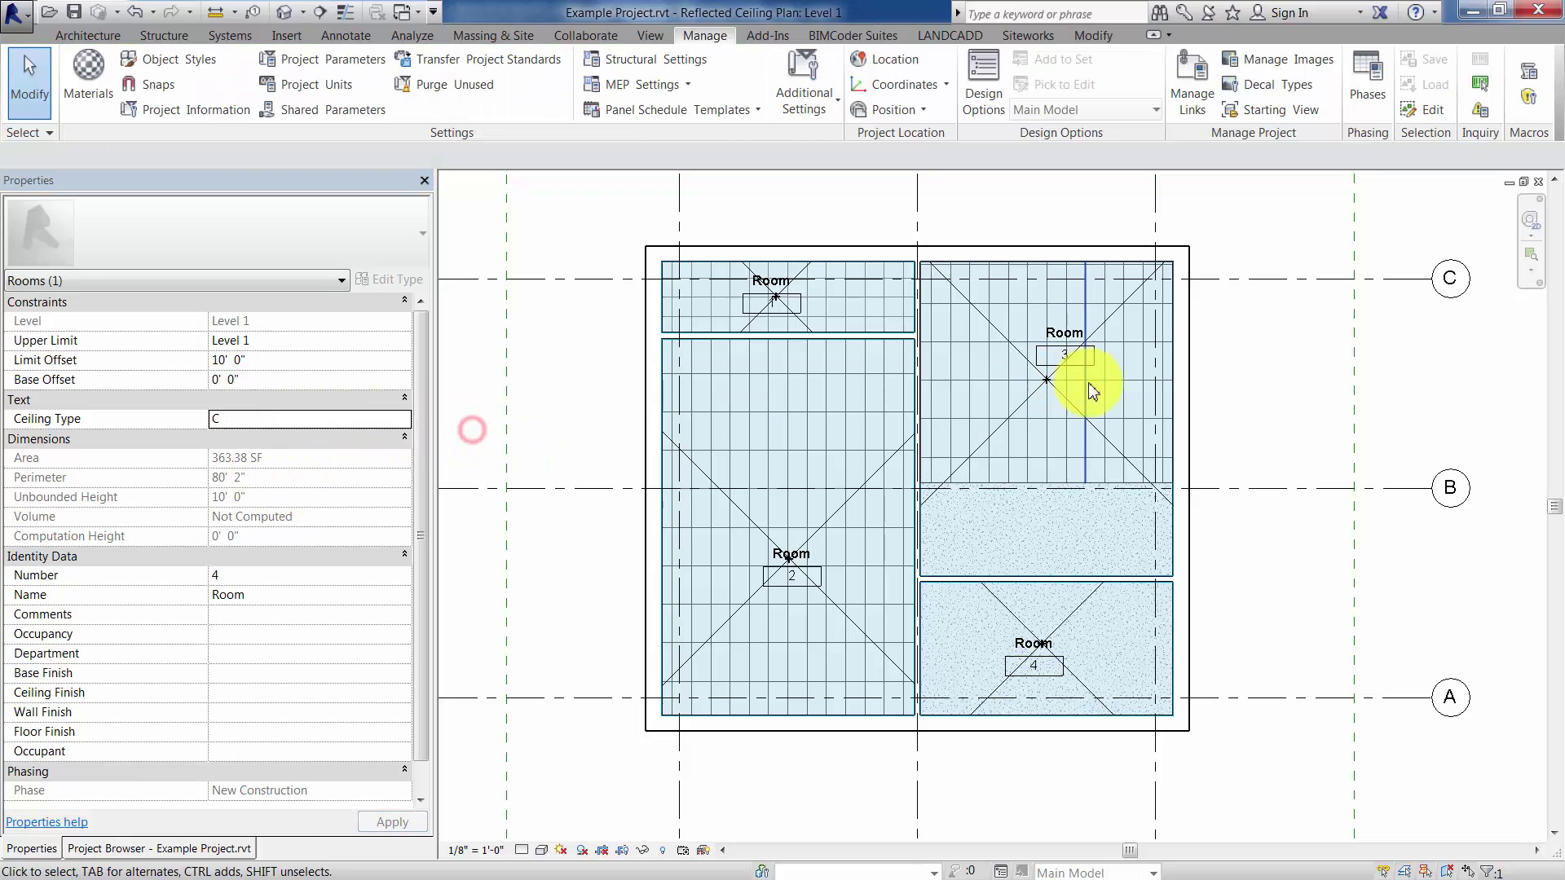
pyautogui.click(1093, 329)
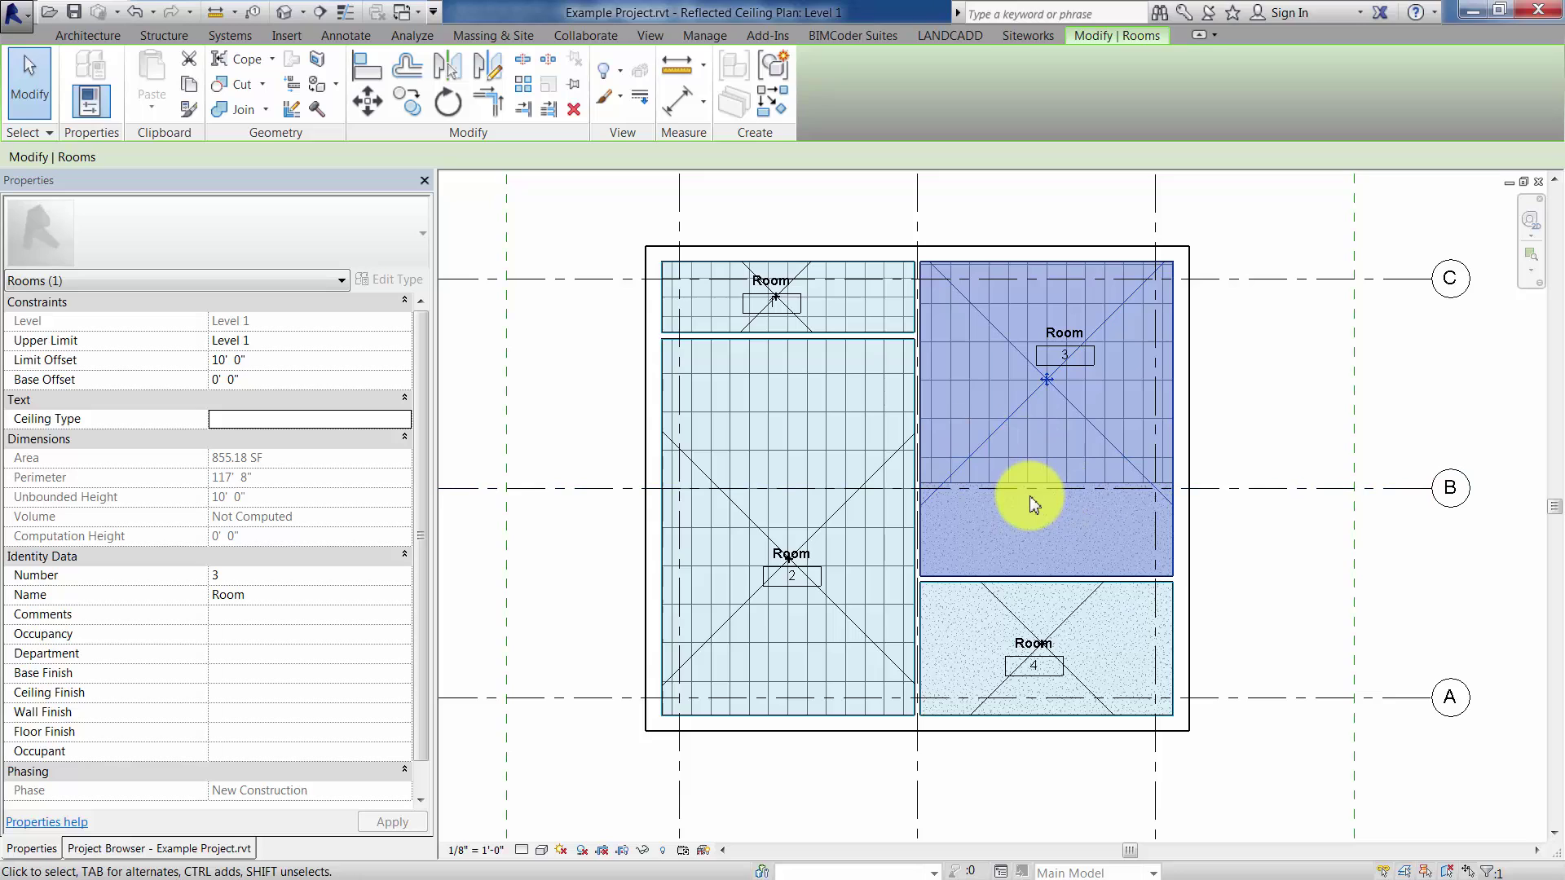
pyautogui.click(238, 414)
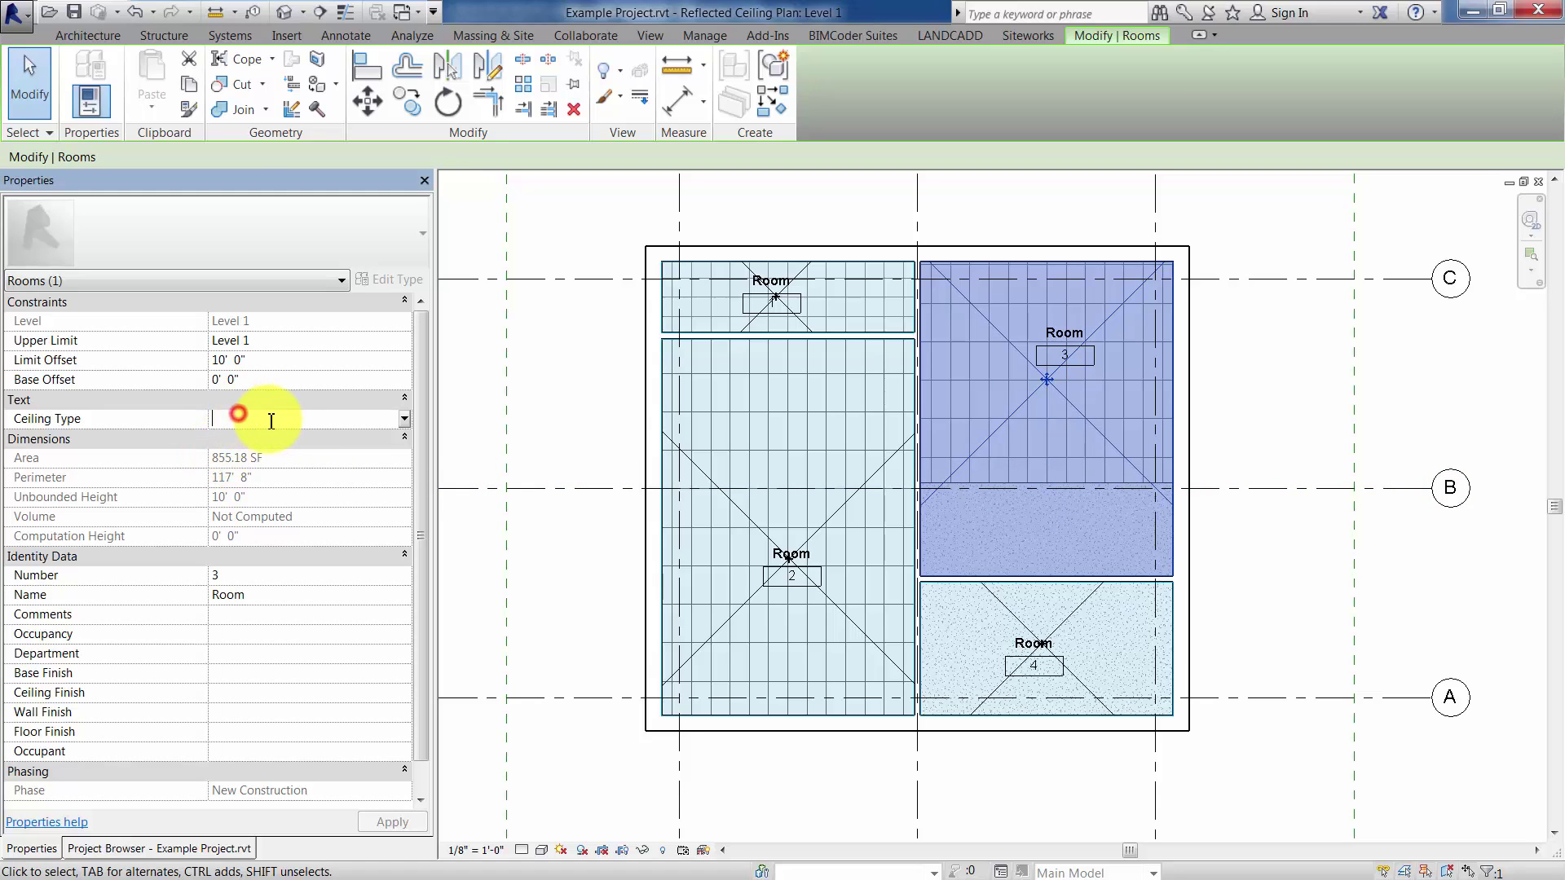
pyautogui.write('B')
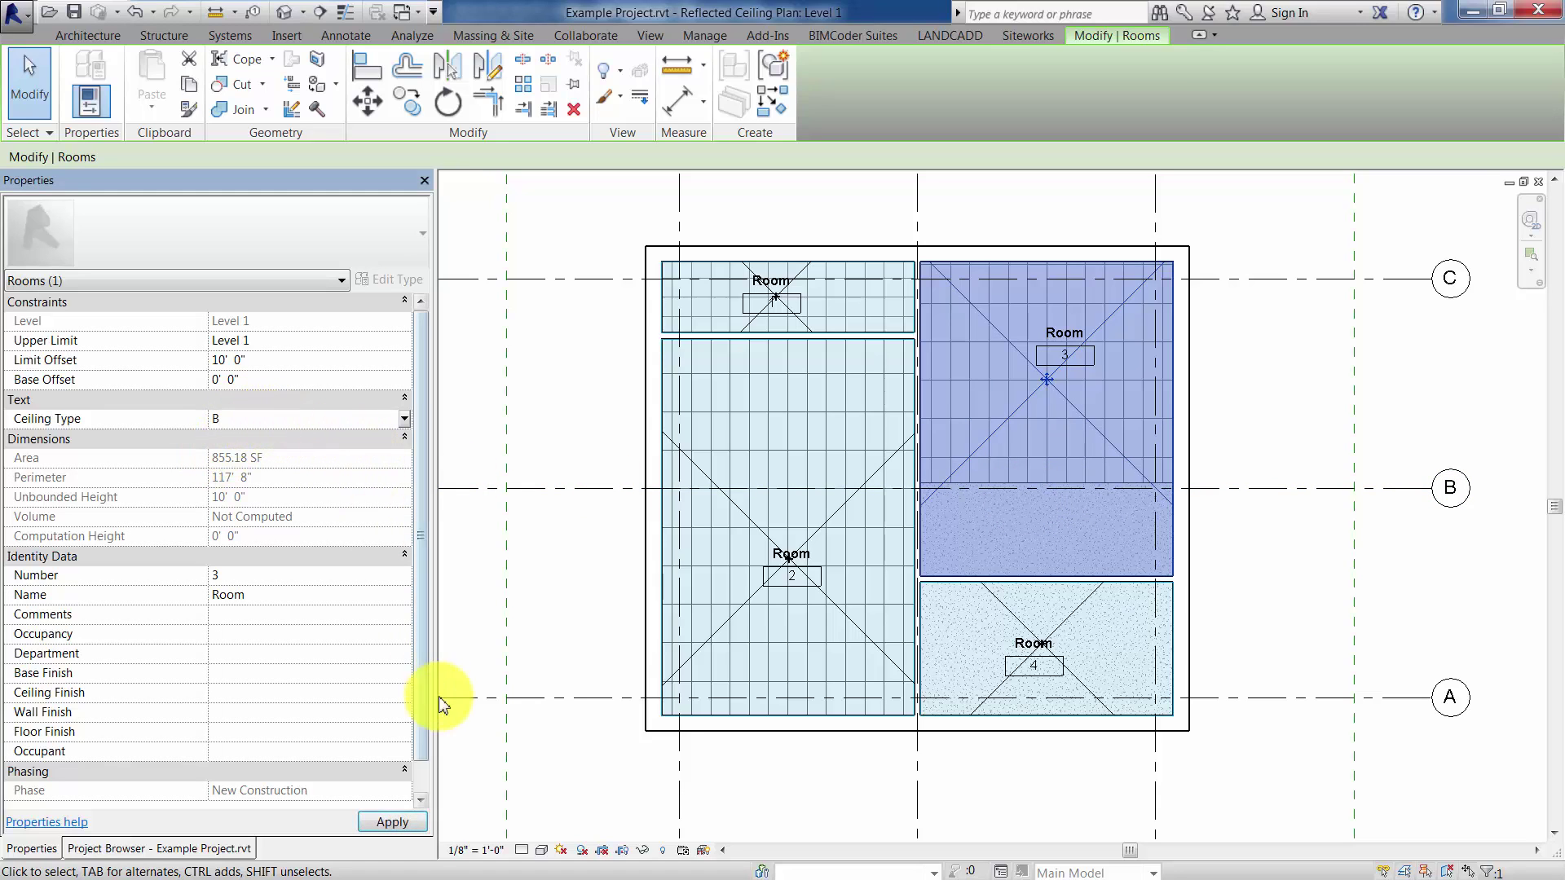
pyautogui.click(412, 826)
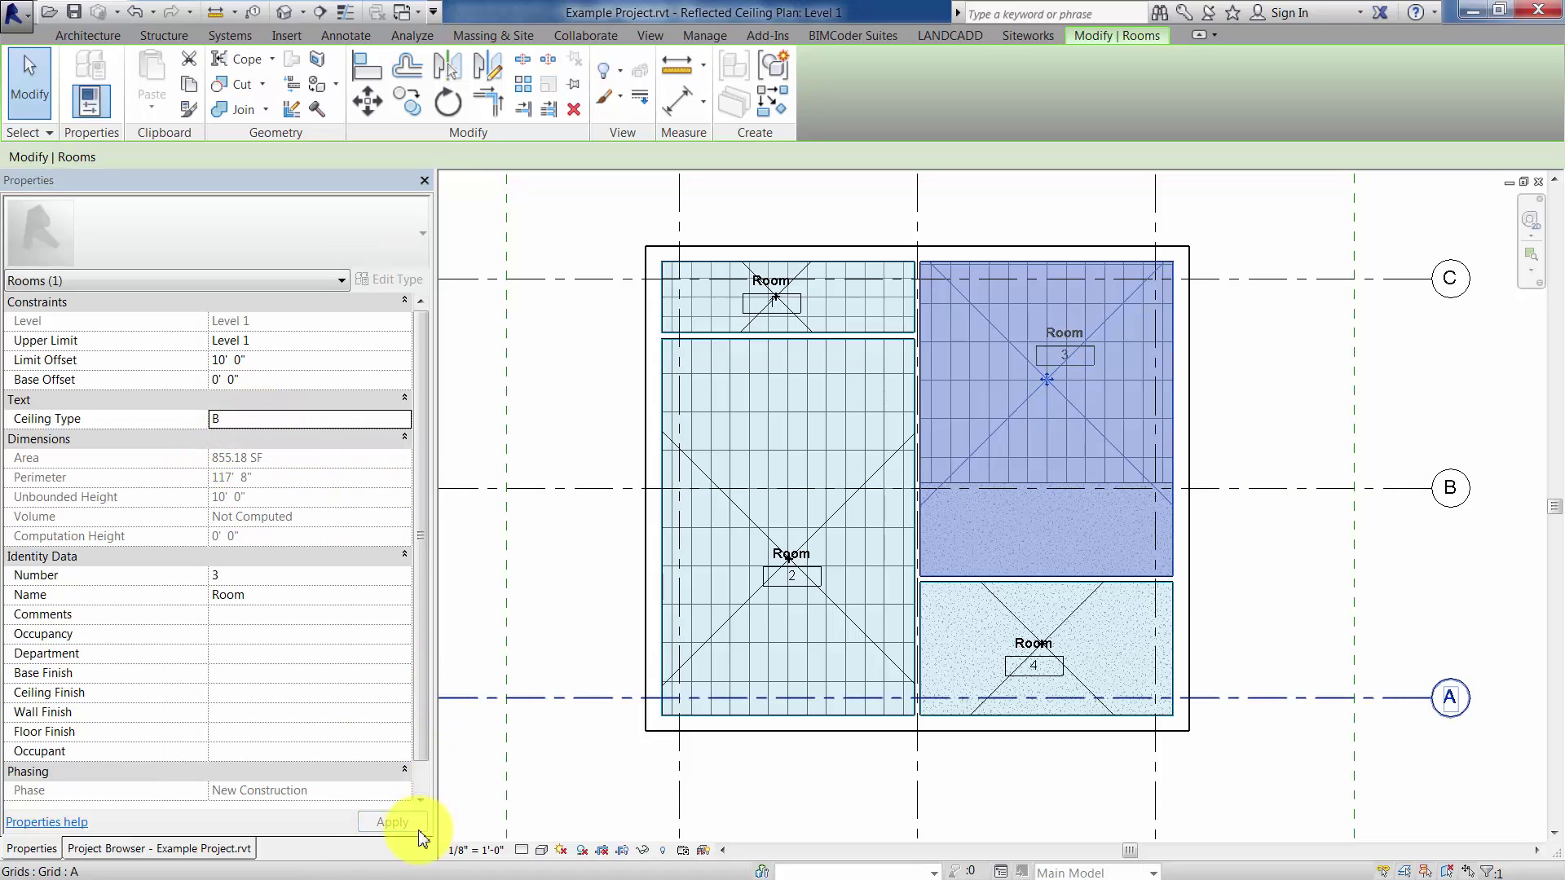
pyautogui.click(559, 437)
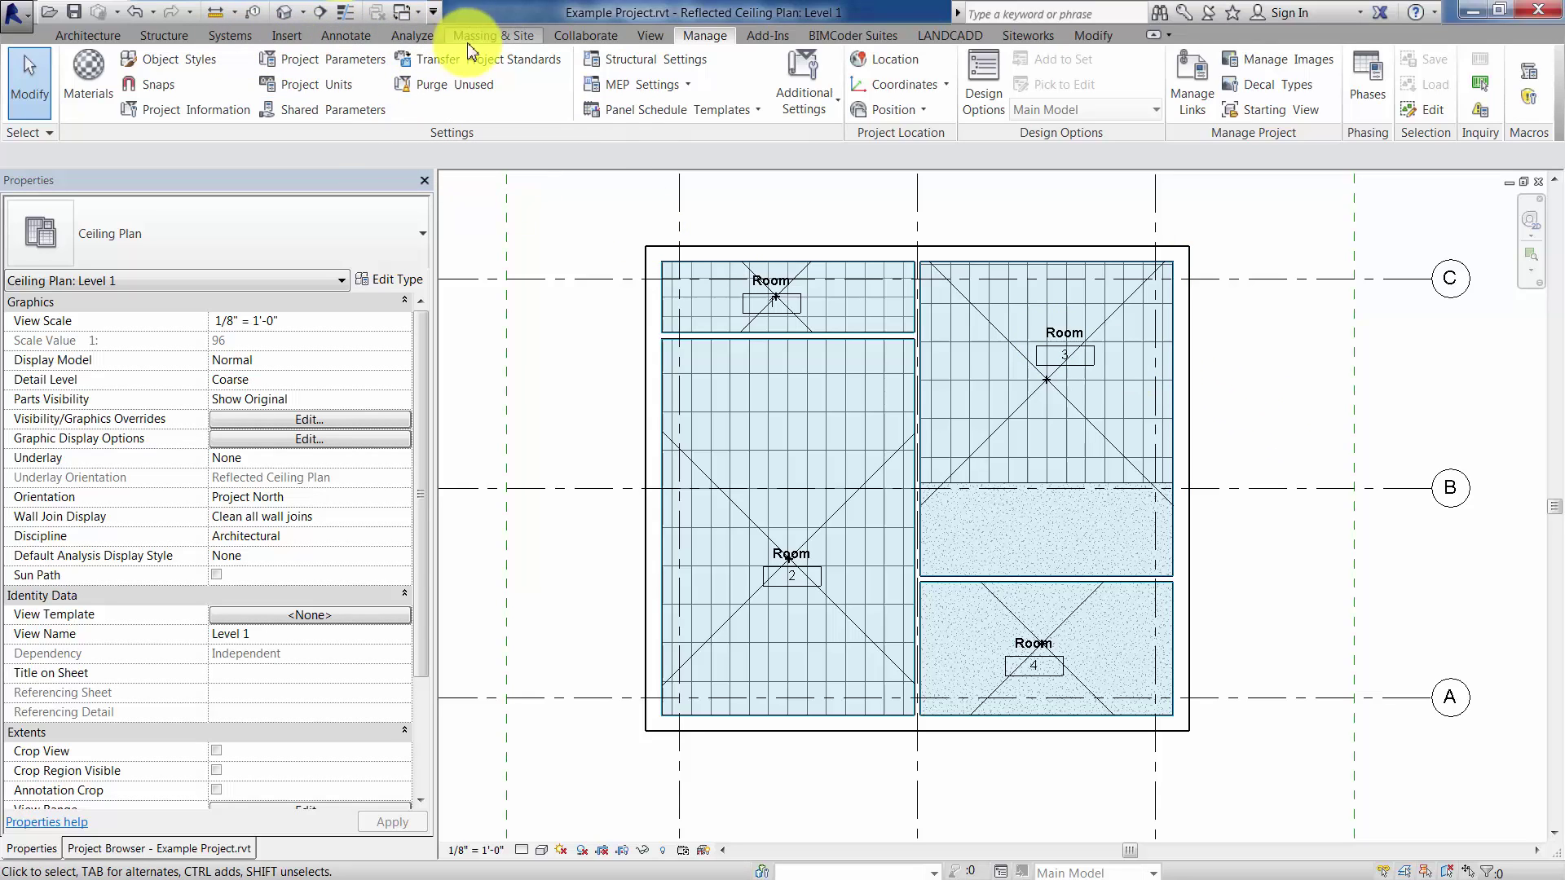
# - Create a new view filter named Type A
pyautogui.click(649, 36)
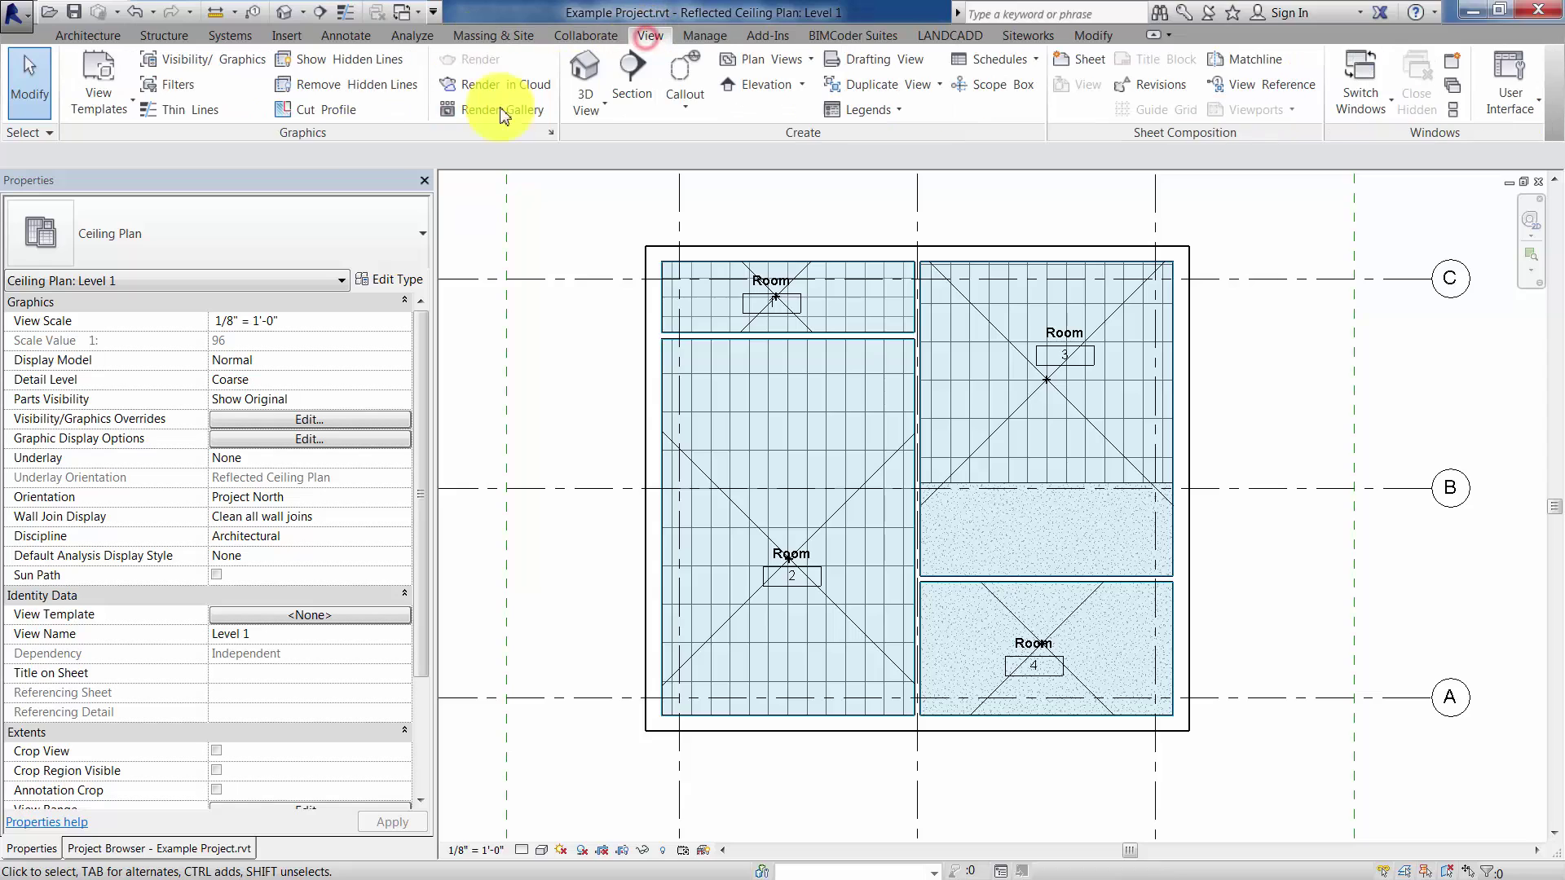
pyautogui.click(183, 87)
pyautogui.click(909, 325)
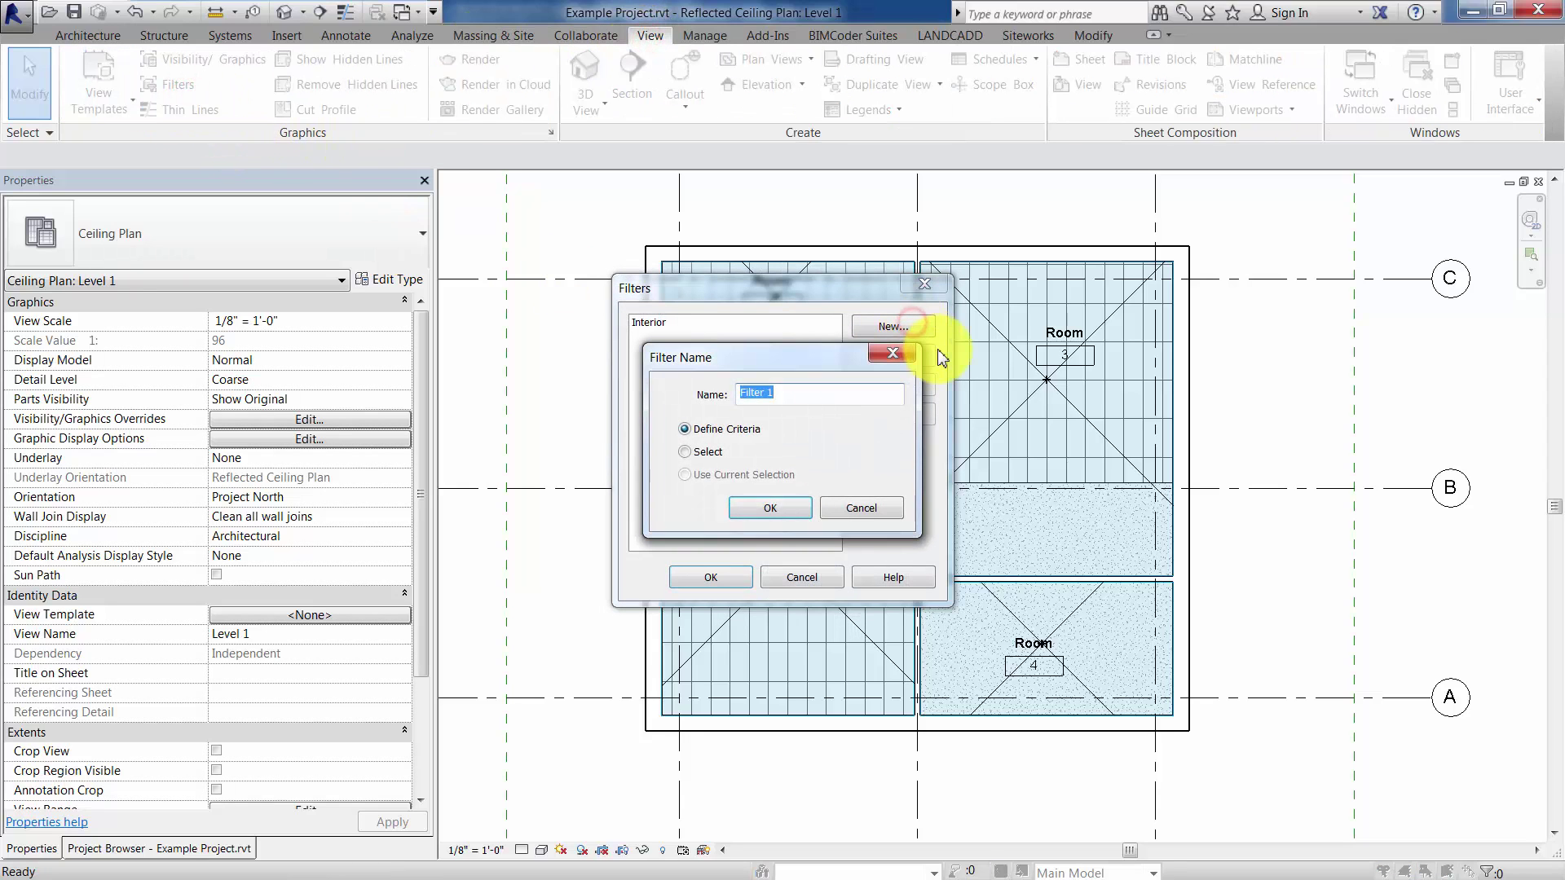
pyautogui.write('tY')
pyautogui.press('BackSpace')
pyautogui.press('BackSpace')
pyautogui.write('Typo')
pyautogui.click(791, 514)
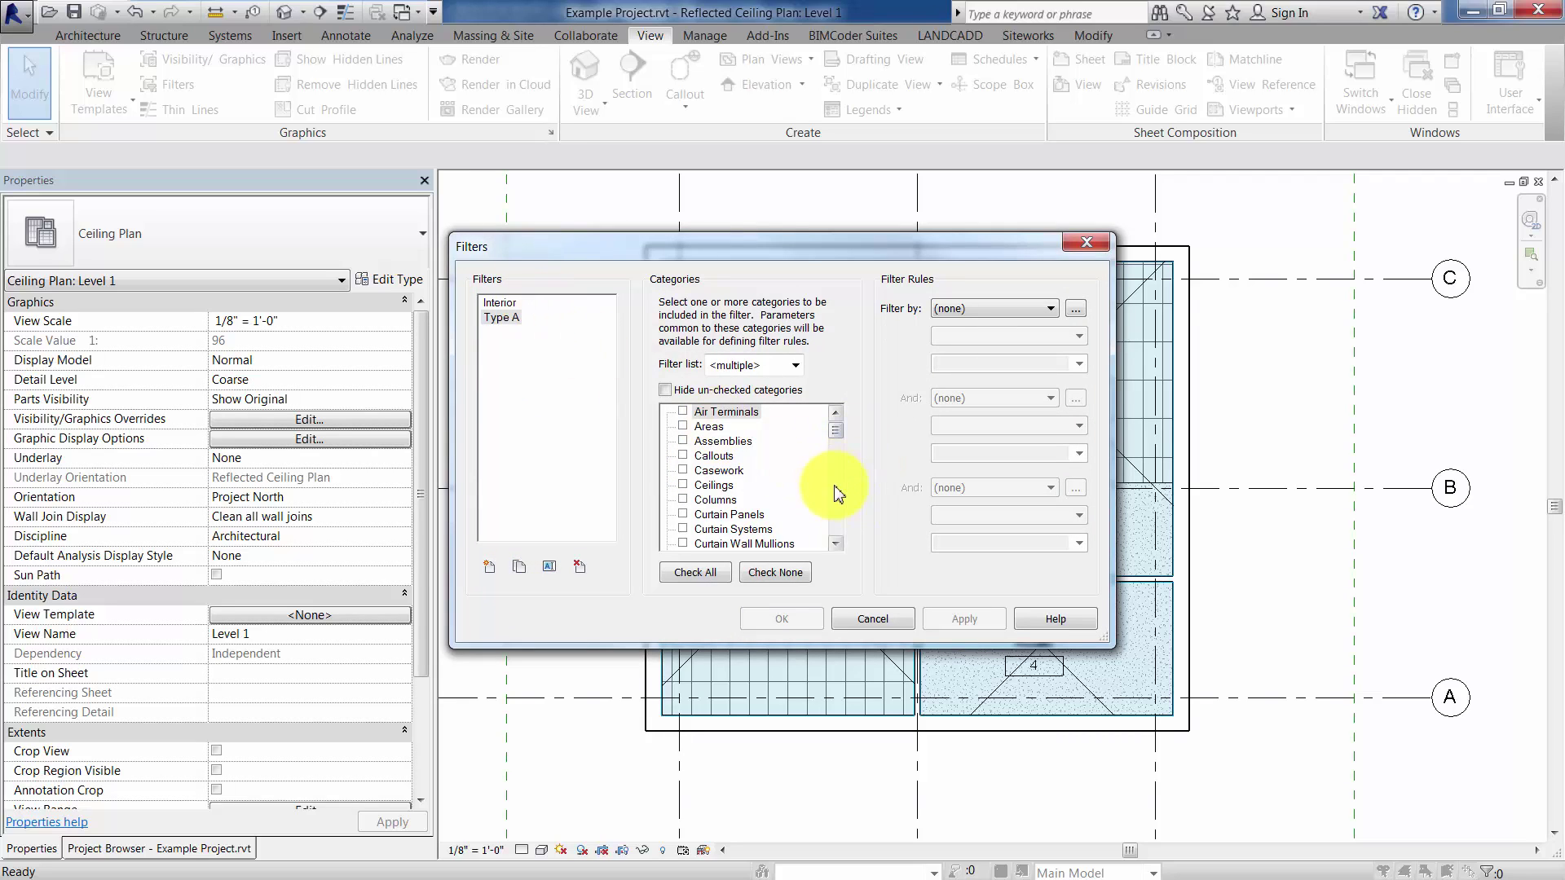
# - Set the Type A filter to Rooms with the rule Ceiling Type equals A
pyautogui.moveTo(839, 504); pyautogui.dragTo(837, 522)
pyautogui.scroll(1, 717, 489)
pyautogui.click(683, 441)
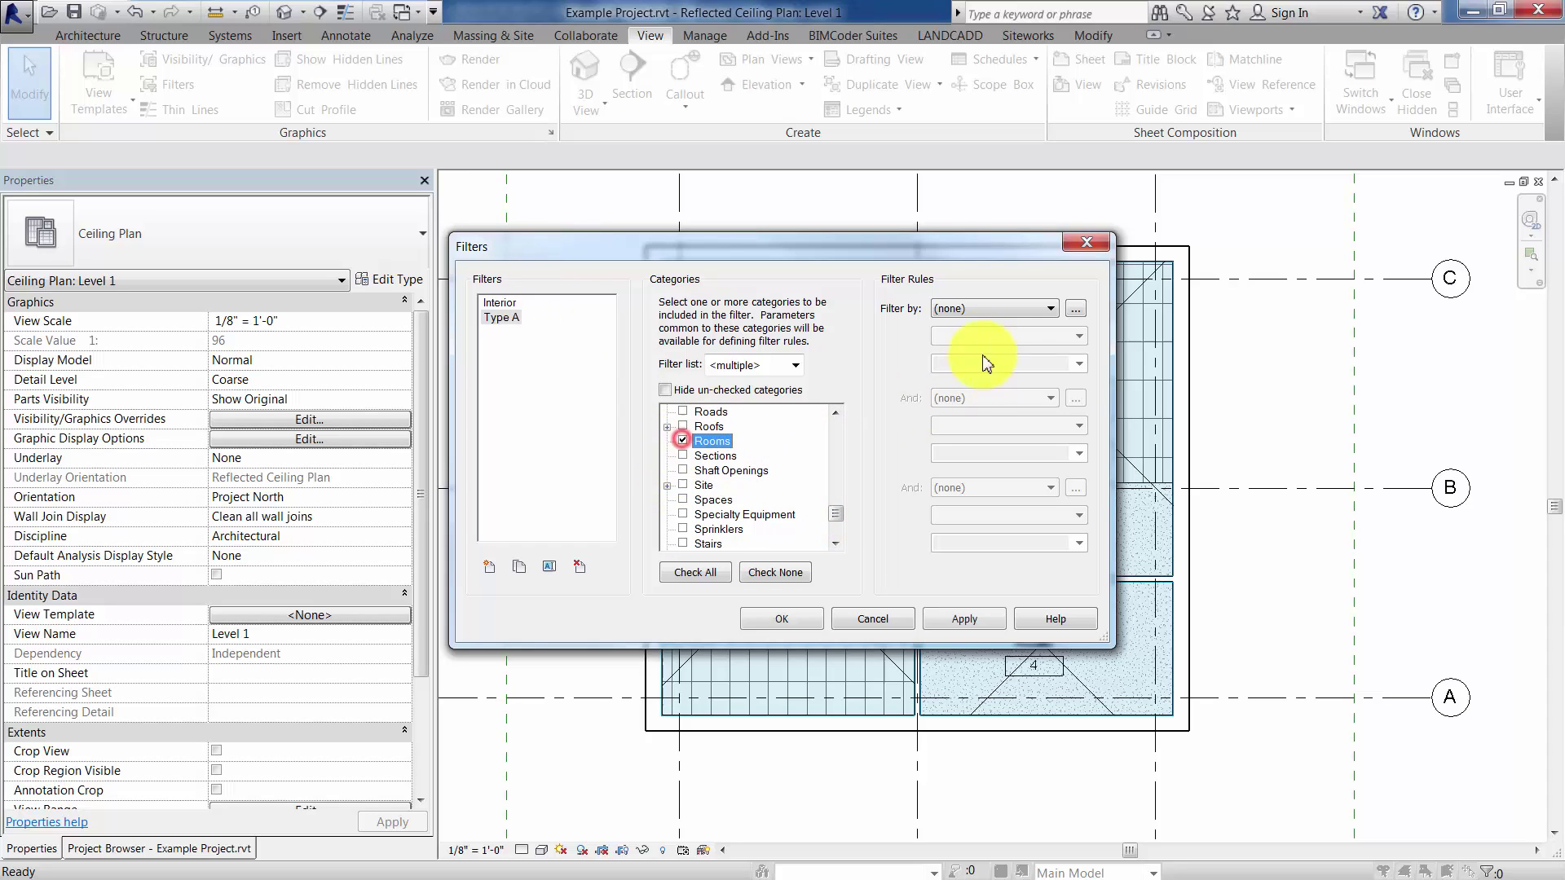
pyautogui.click(1005, 310)
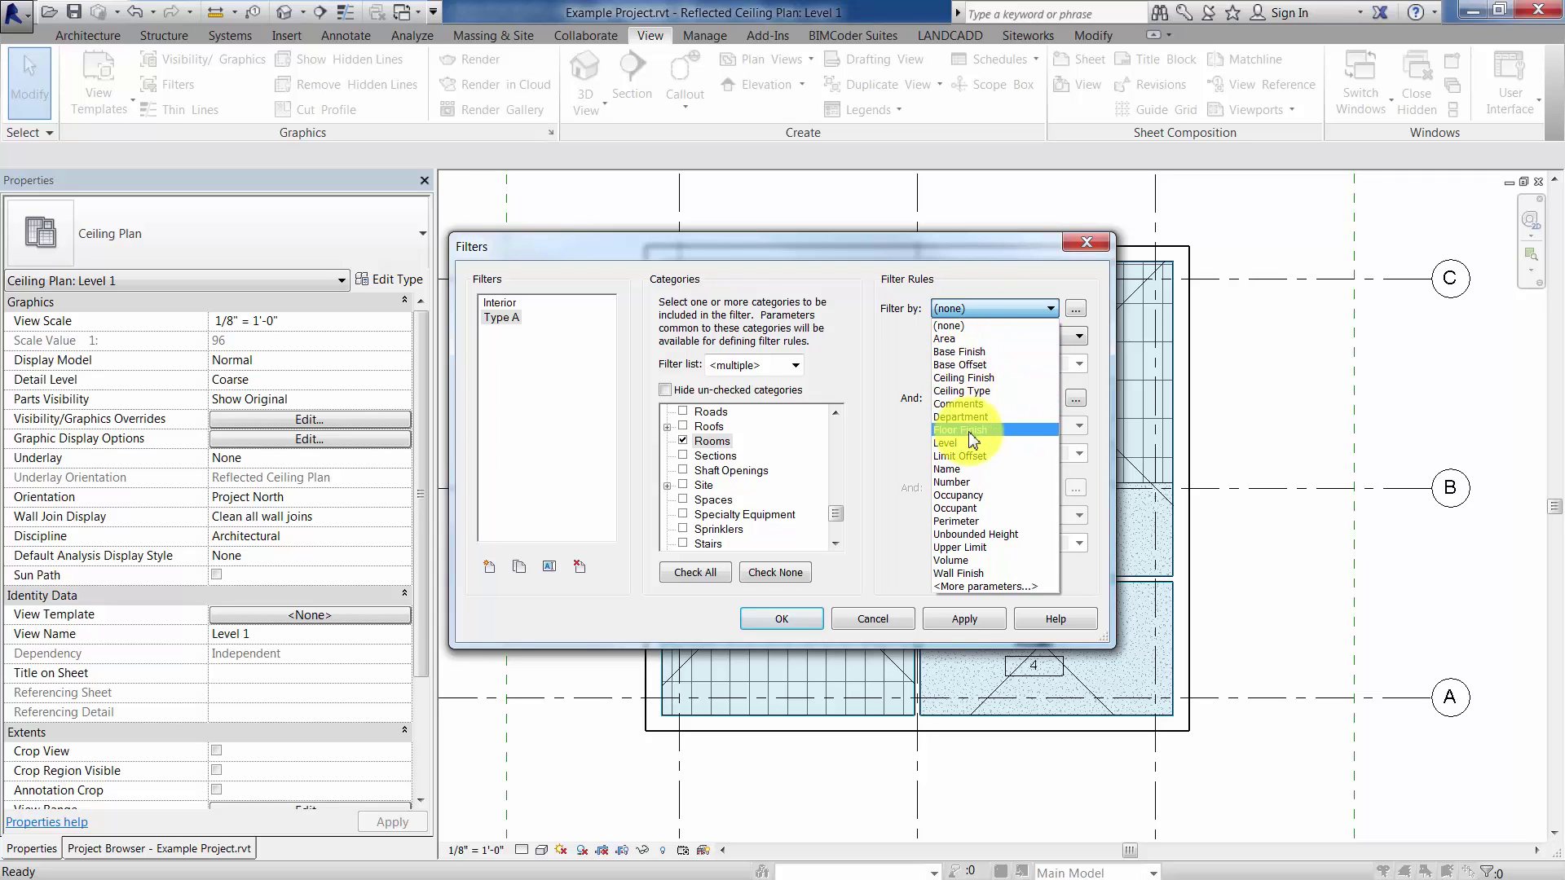
pyautogui.click(963, 390)
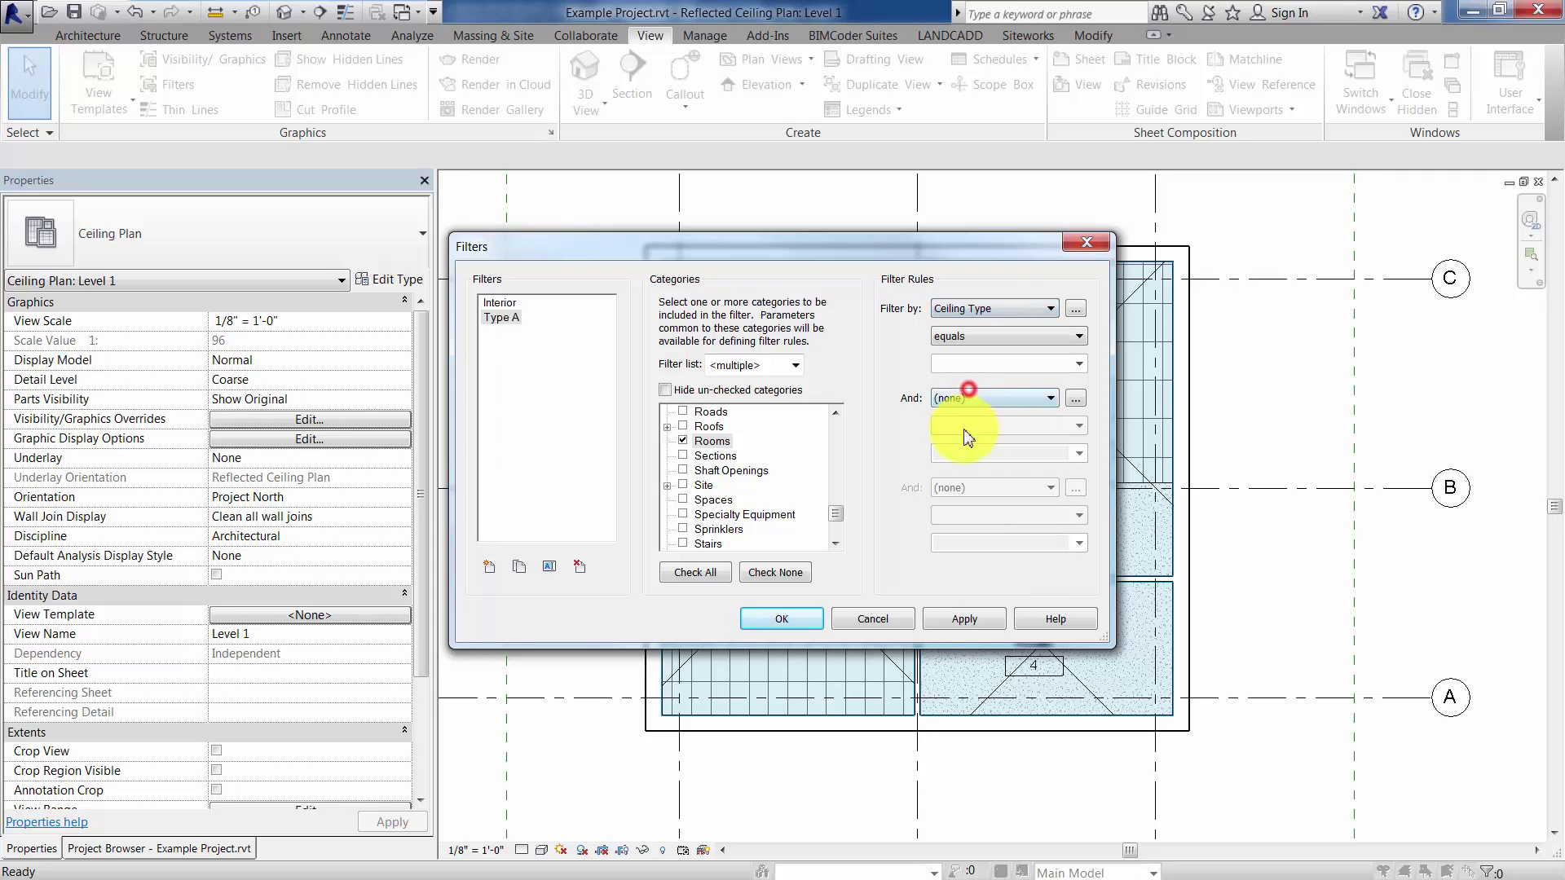
pyautogui.click(1079, 364)
pyautogui.click(983, 382)
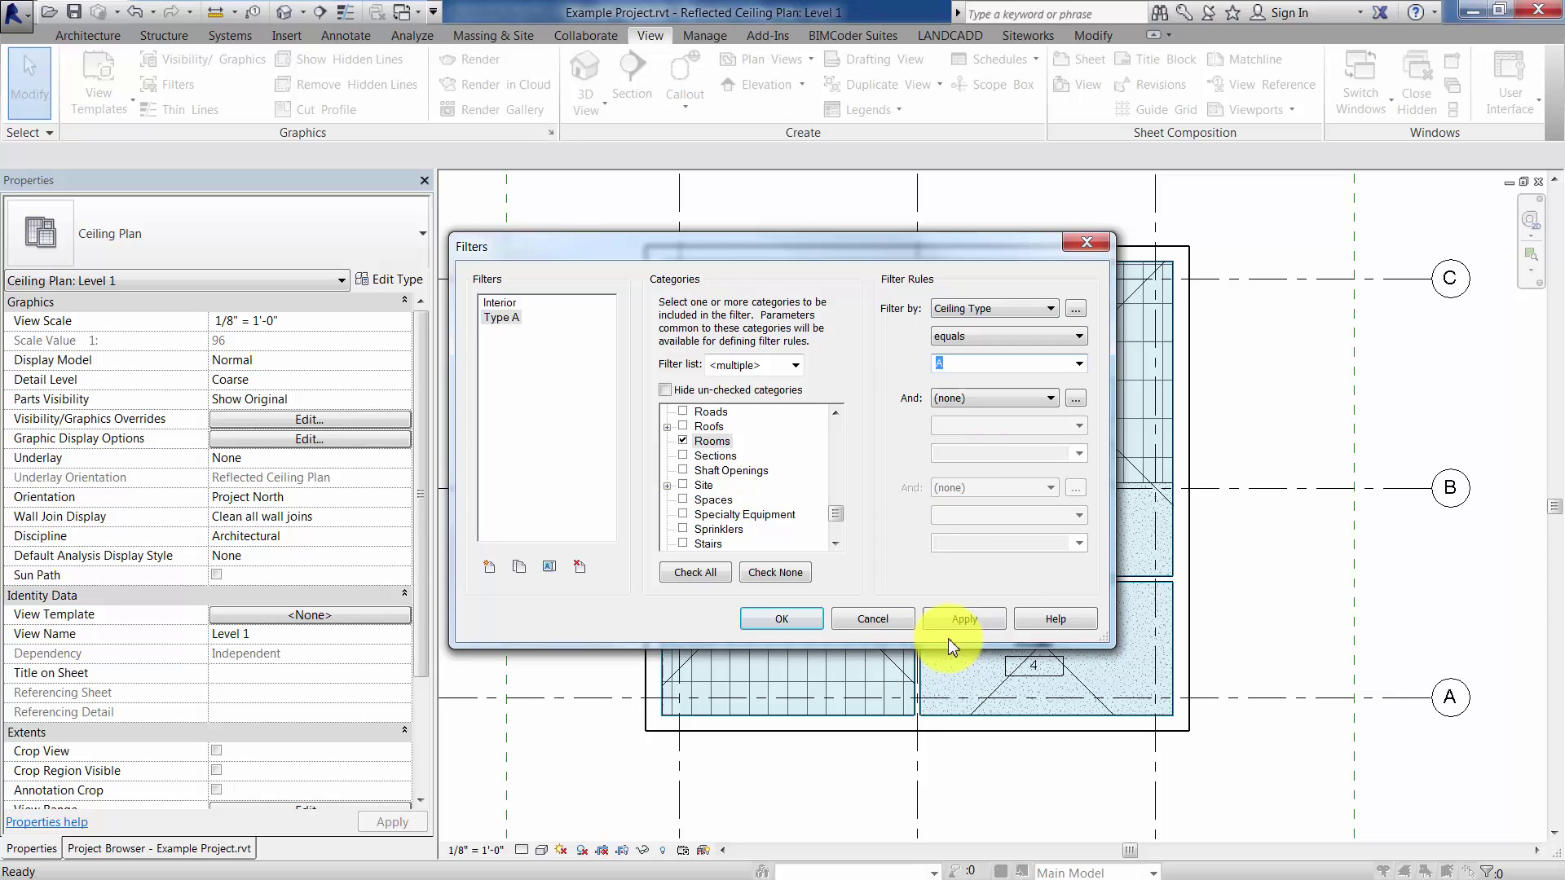
pyautogui.click(960, 619)
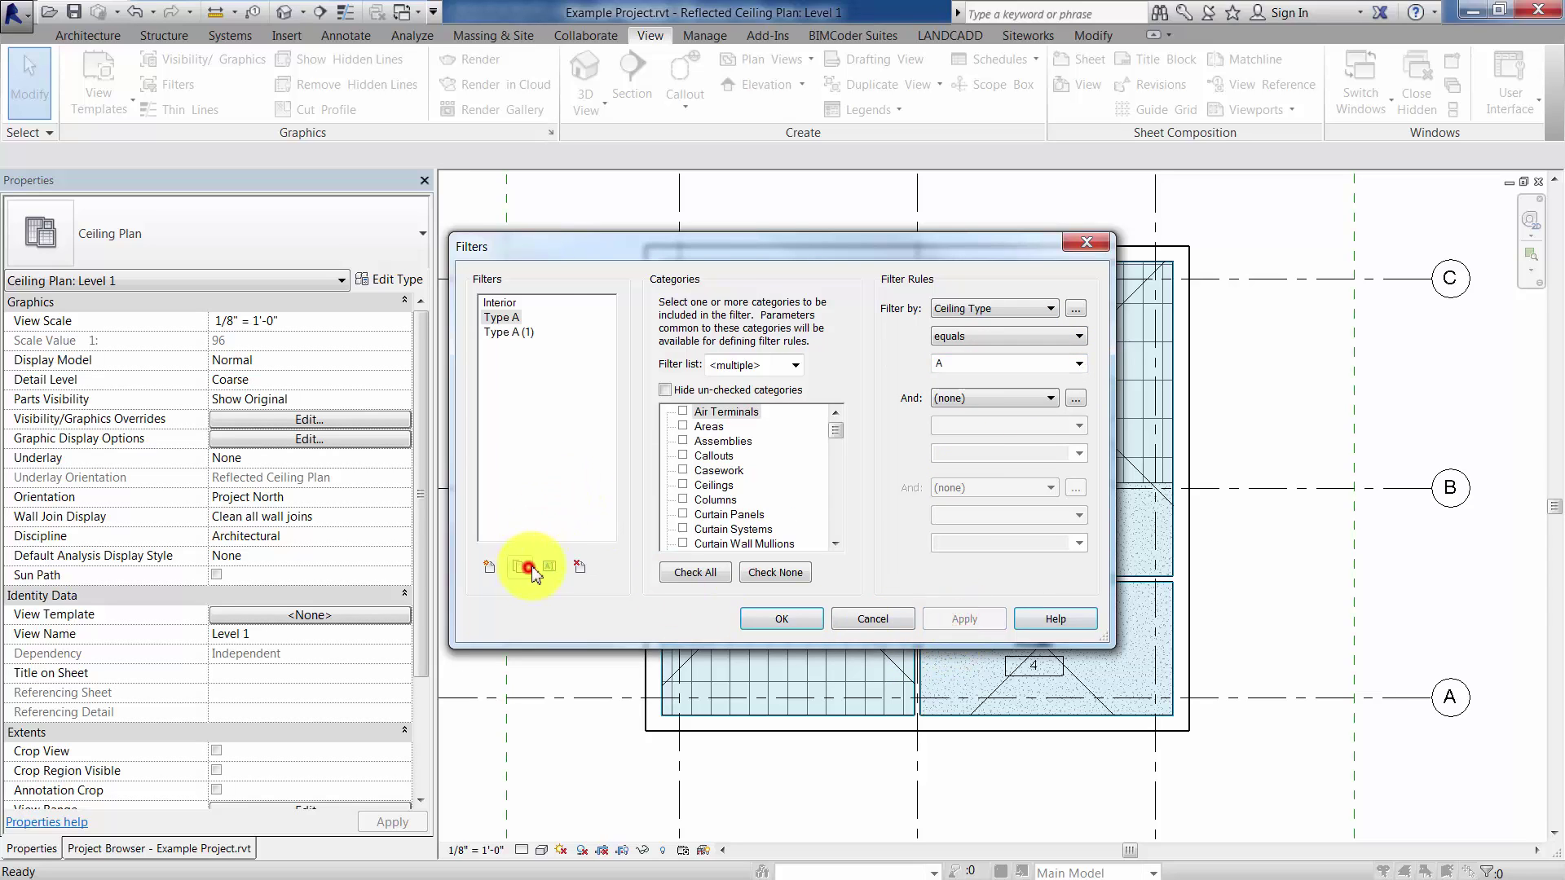
# - Rename the copied filter to Type B and set its rule value to B
pyautogui.click(507, 332)
pyautogui.click(549, 565)
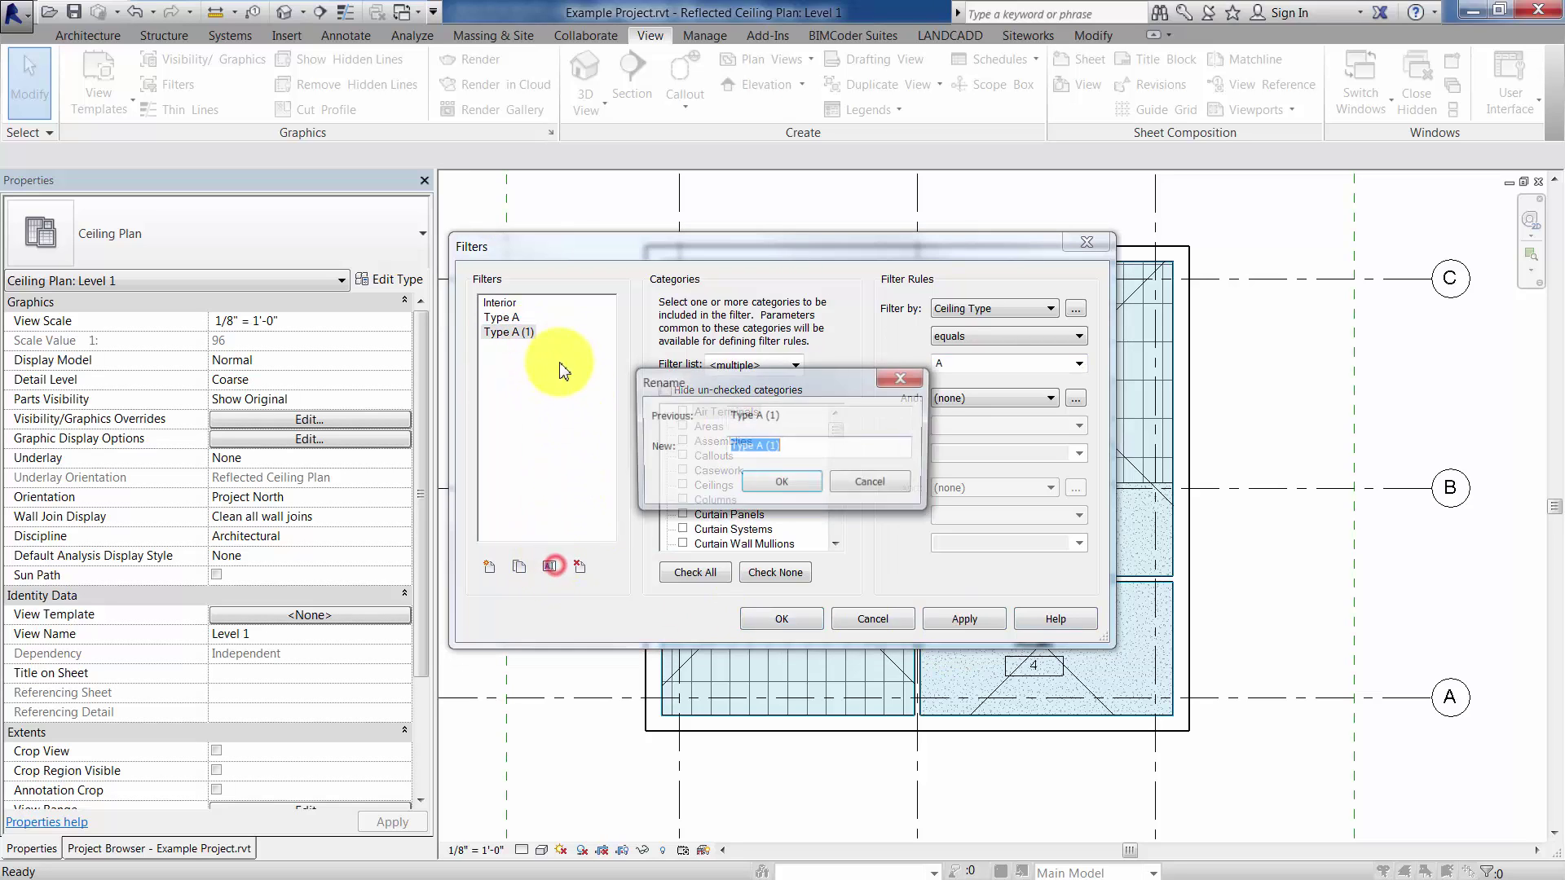
pyautogui.write('Type b')
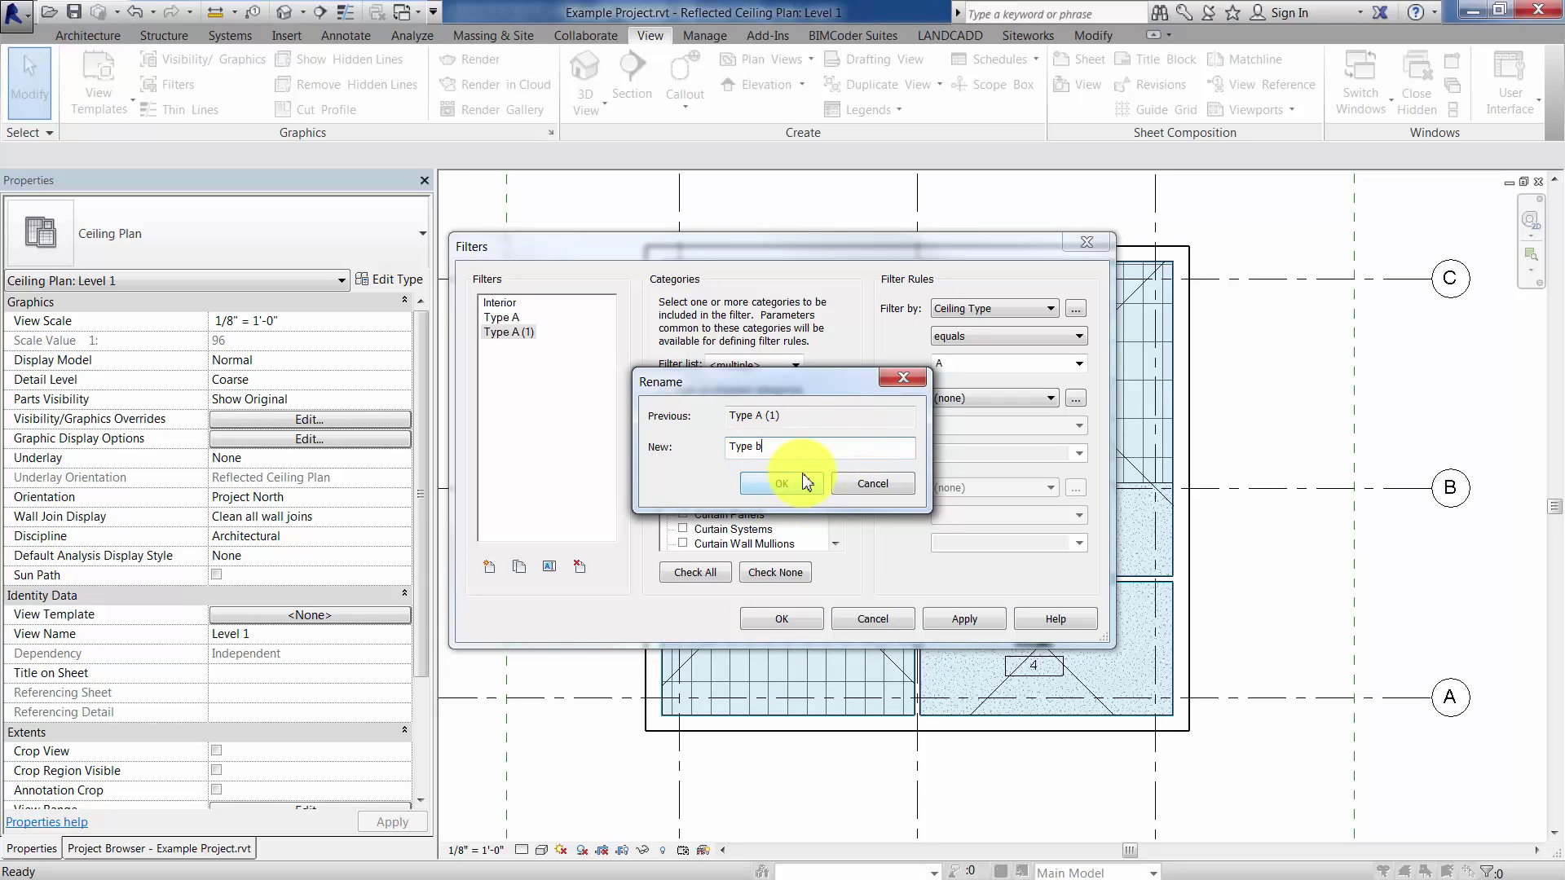
pyautogui.write(' B')
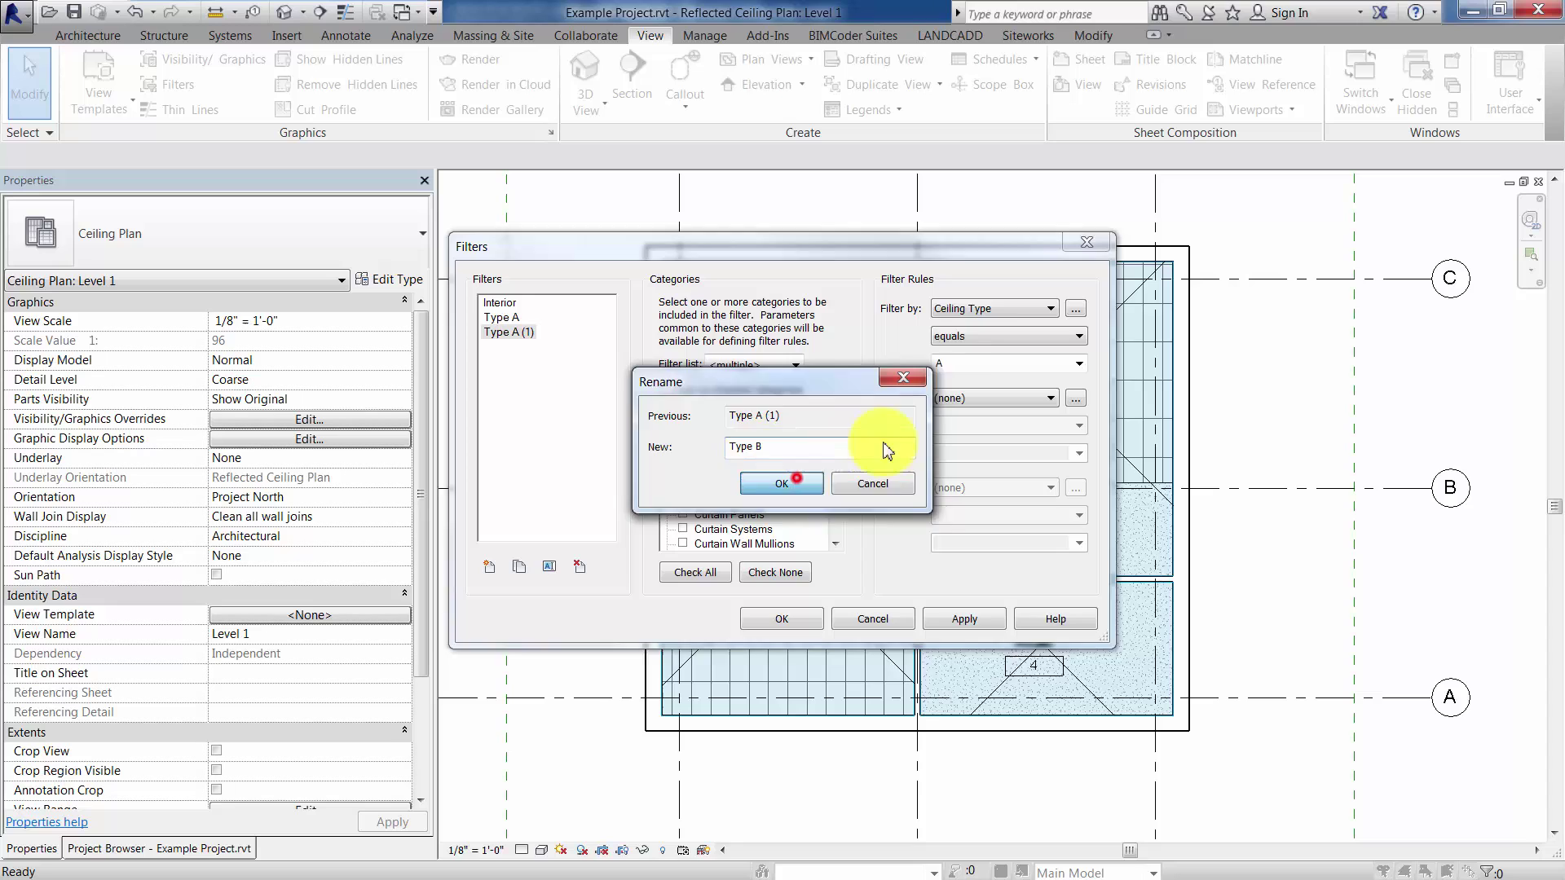
pyautogui.click(803, 484)
pyautogui.click(1079, 363)
pyautogui.click(994, 394)
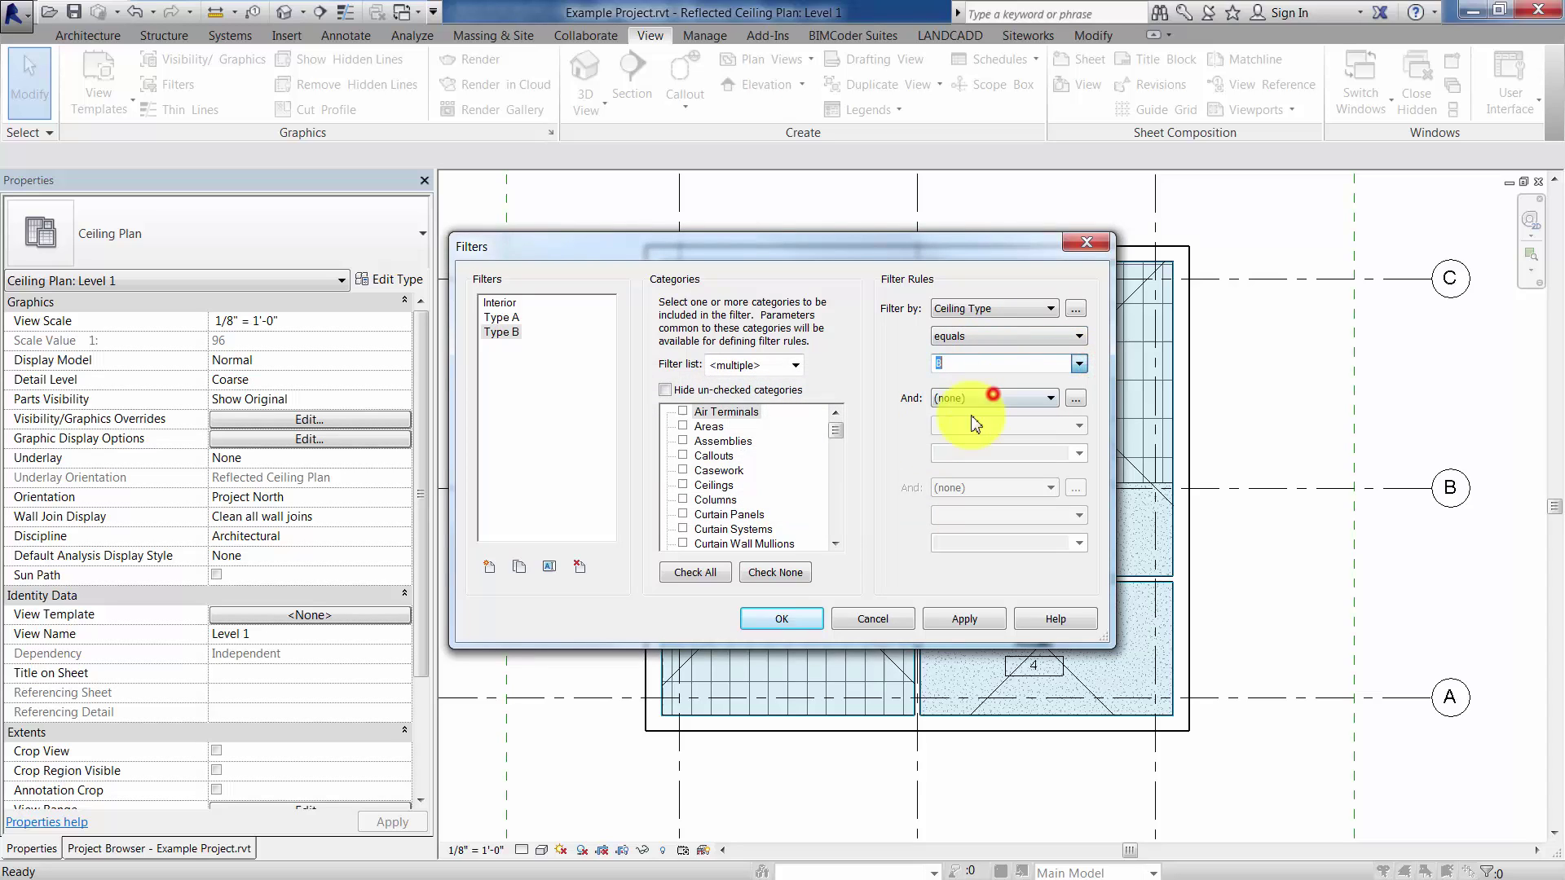
# - Duplicate Type B, rename the copy Type C and set its rule value to C
pyautogui.click(519, 567)
pyautogui.click(519, 346)
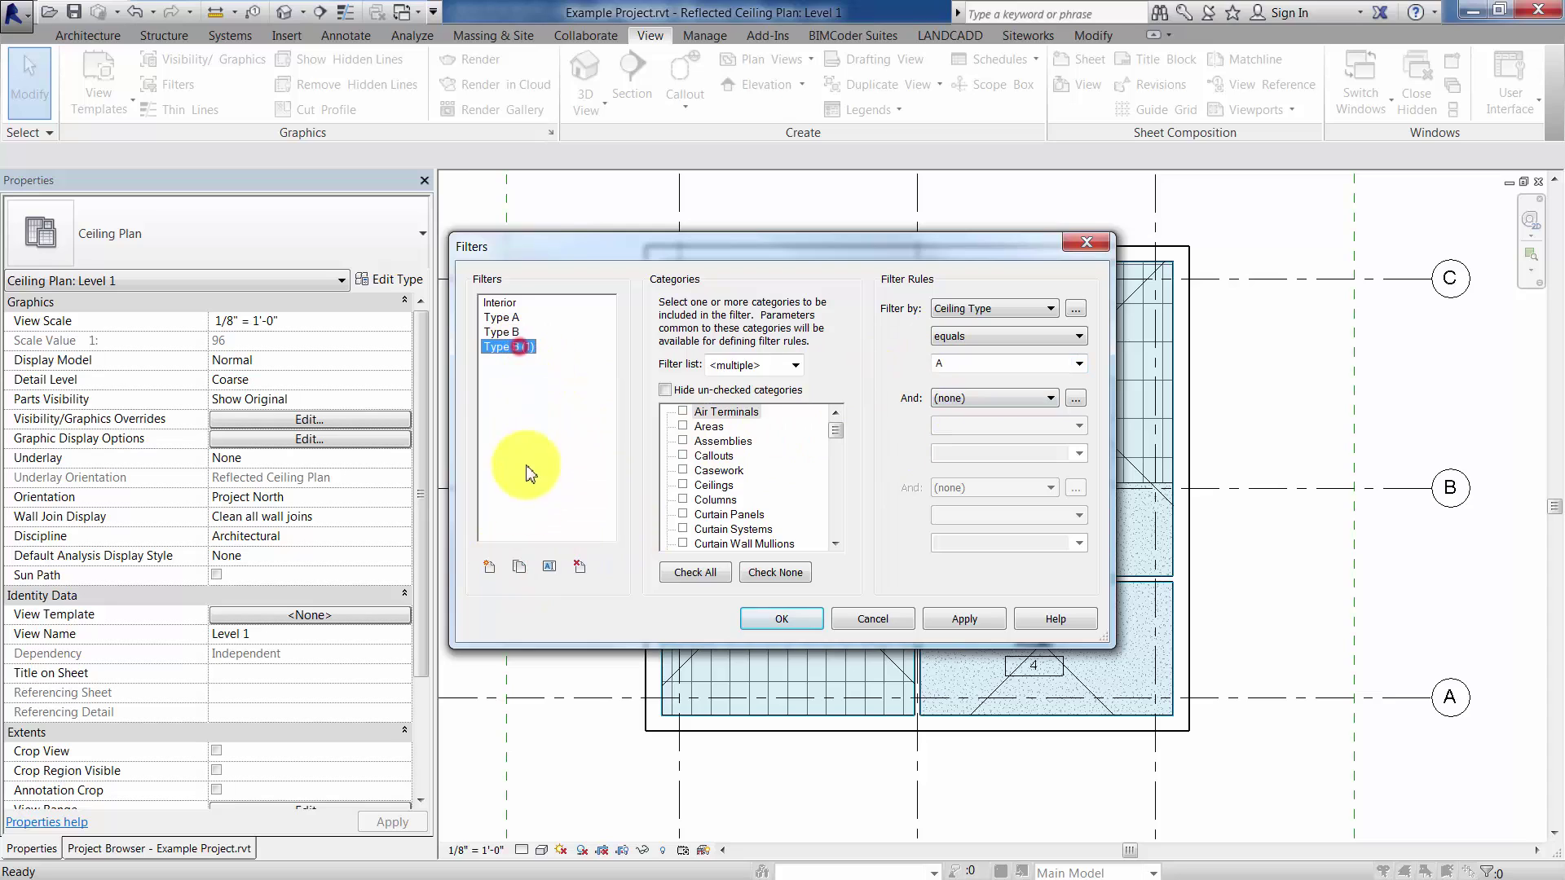
pyautogui.click(549, 566)
pyautogui.write('Type C')
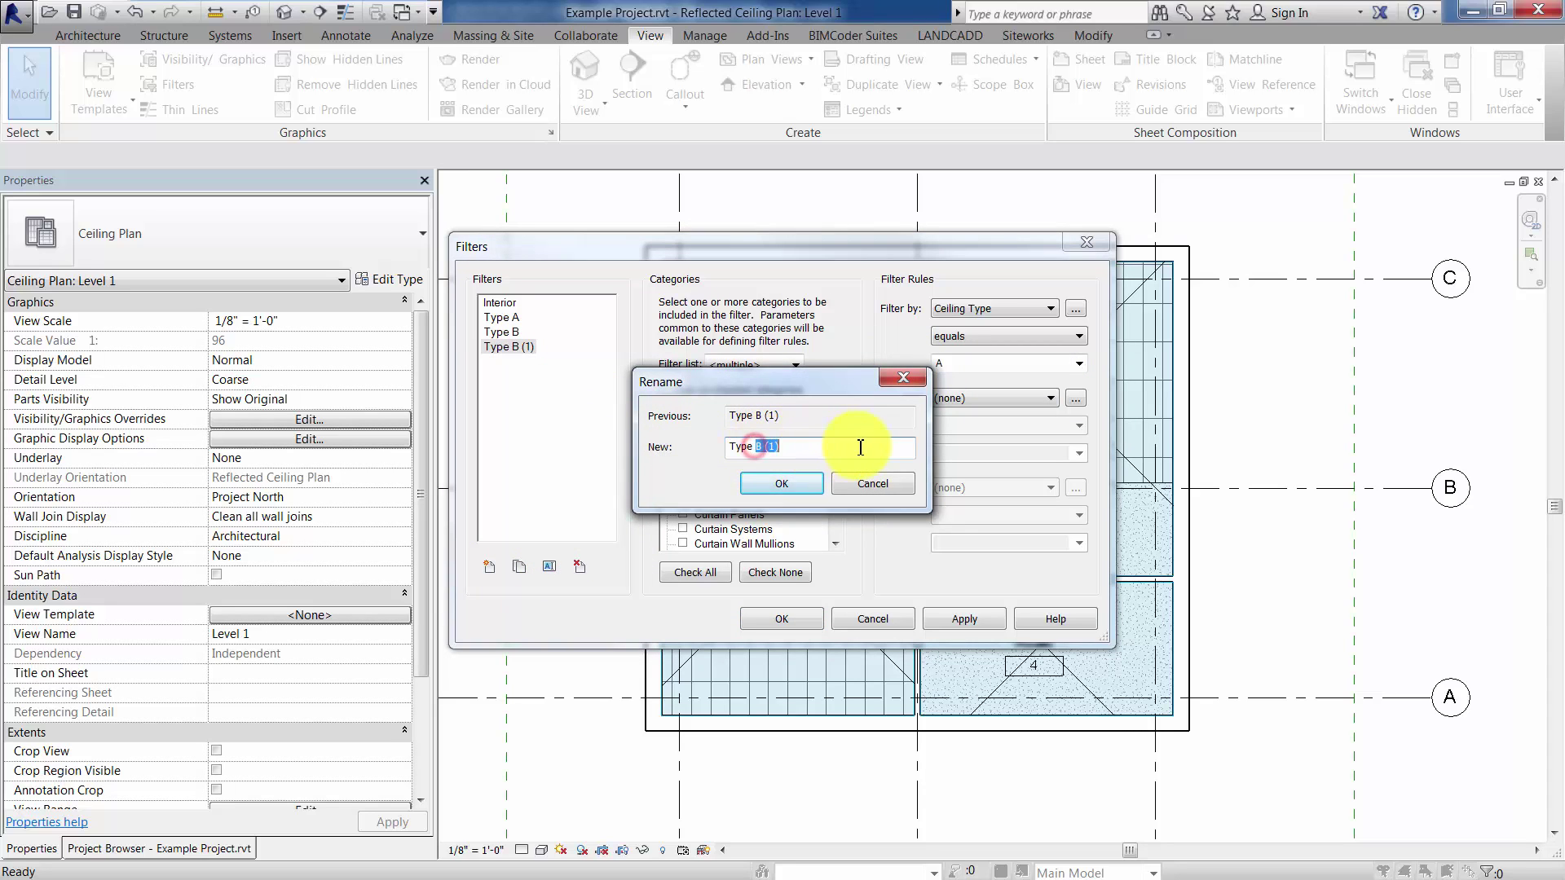
pyautogui.click(782, 485)
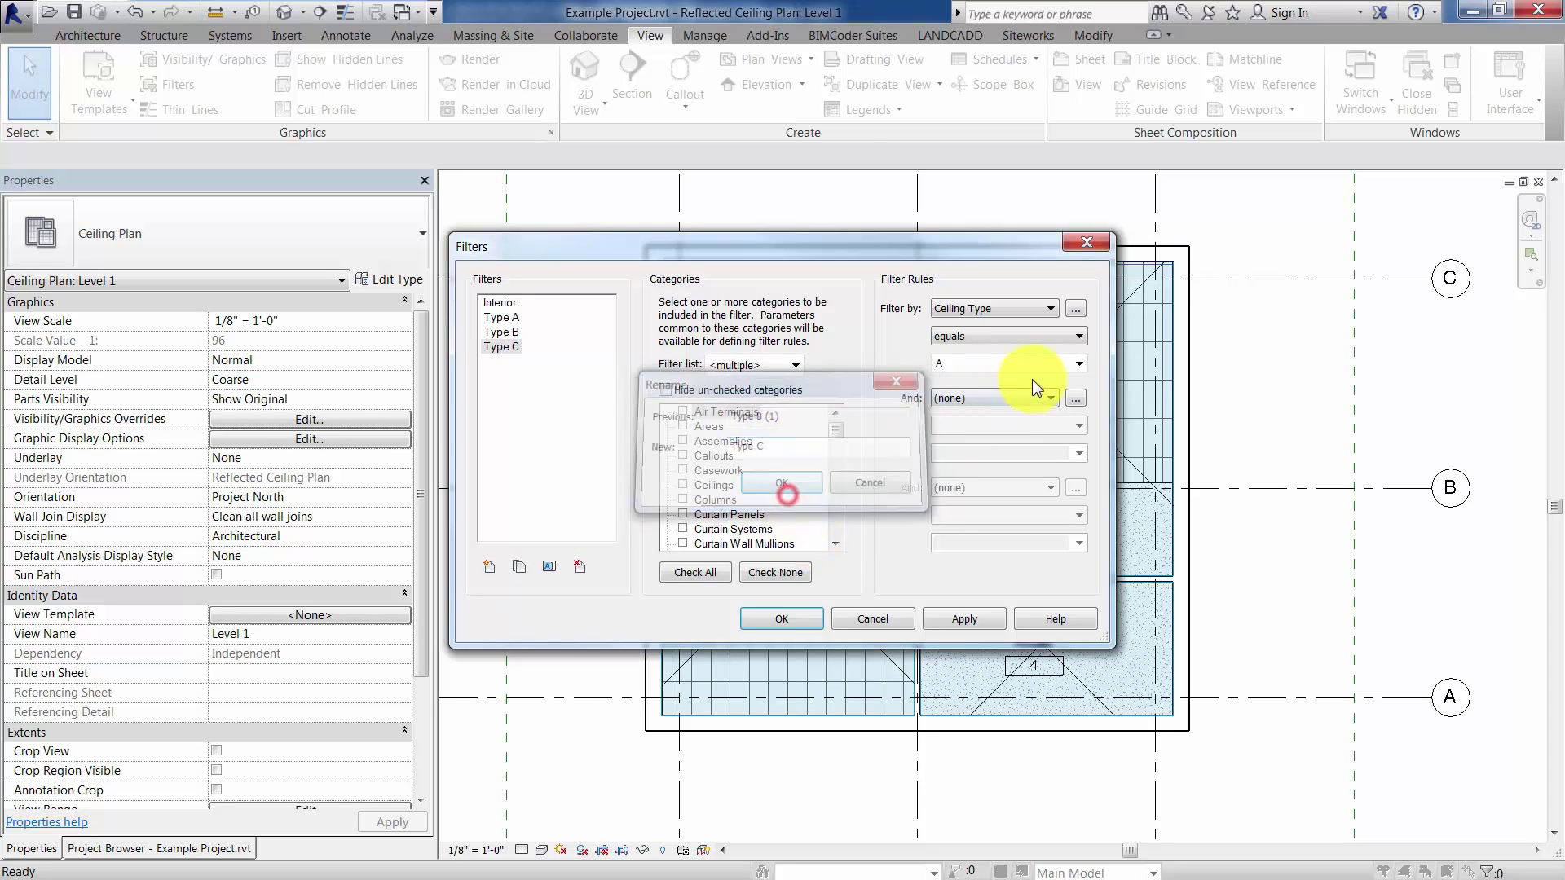
pyautogui.click(1079, 364)
pyautogui.click(970, 402)
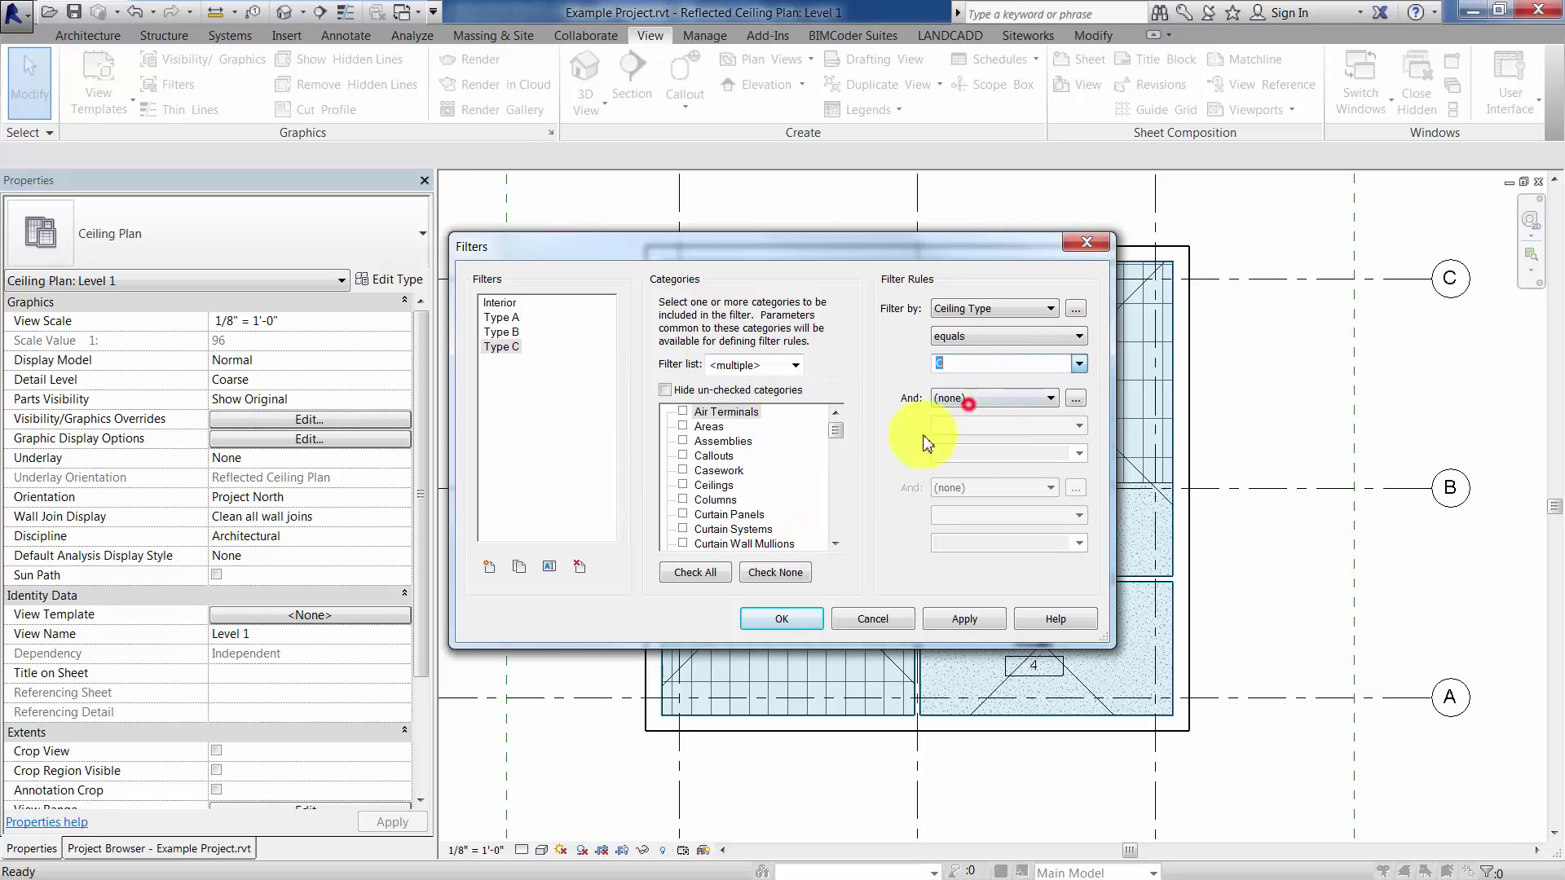
# - Review the Type A and Type B rules, apply, and close the filter dialogs
pyautogui.click(509, 318)
pyautogui.click(509, 332)
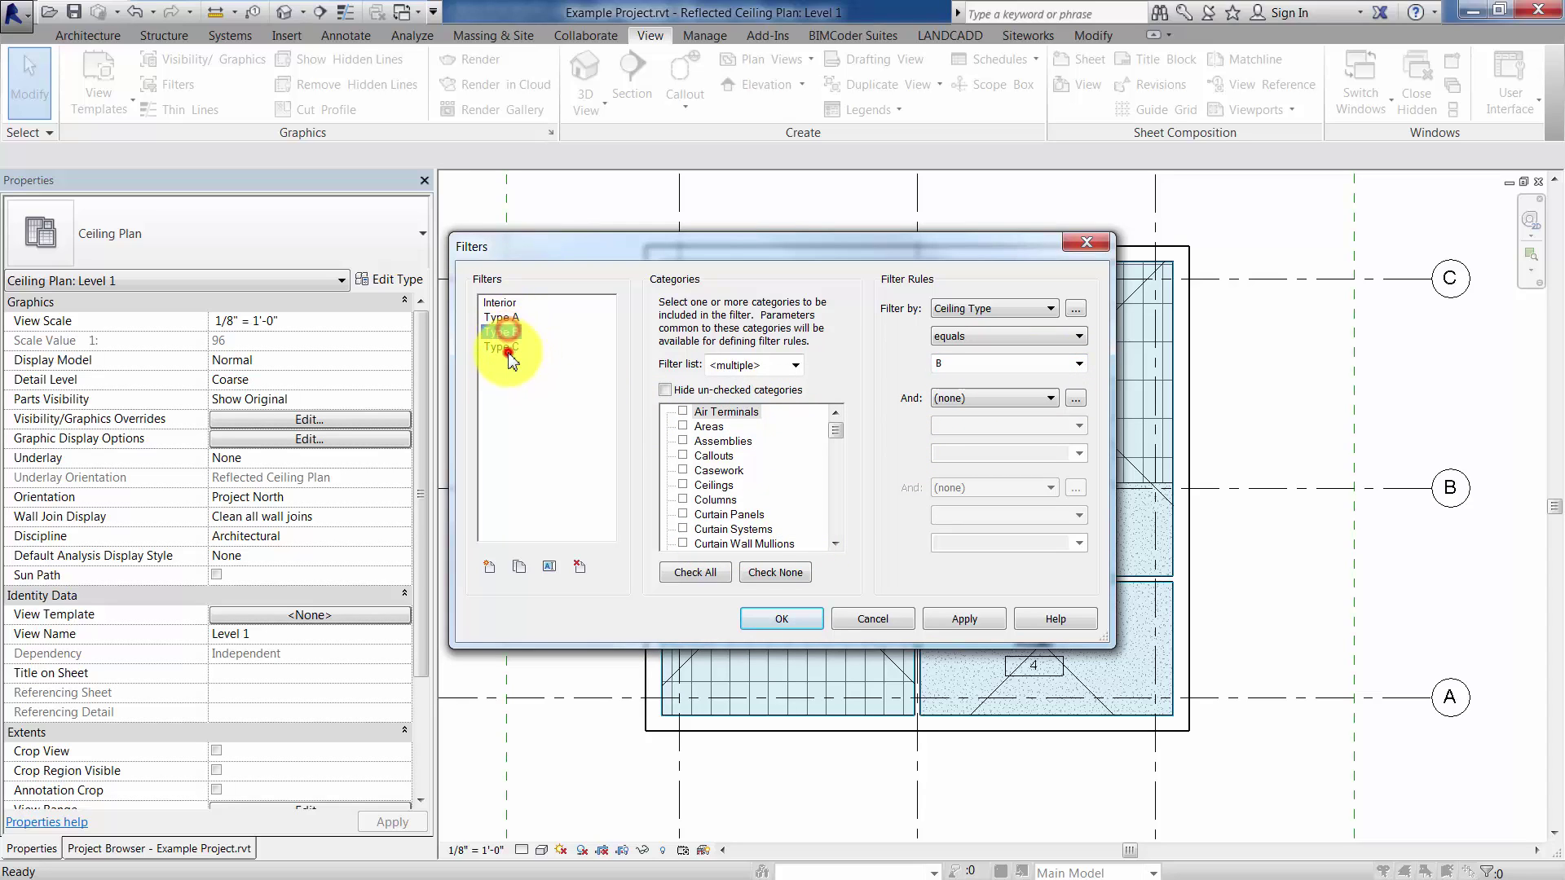
pyautogui.click(503, 318)
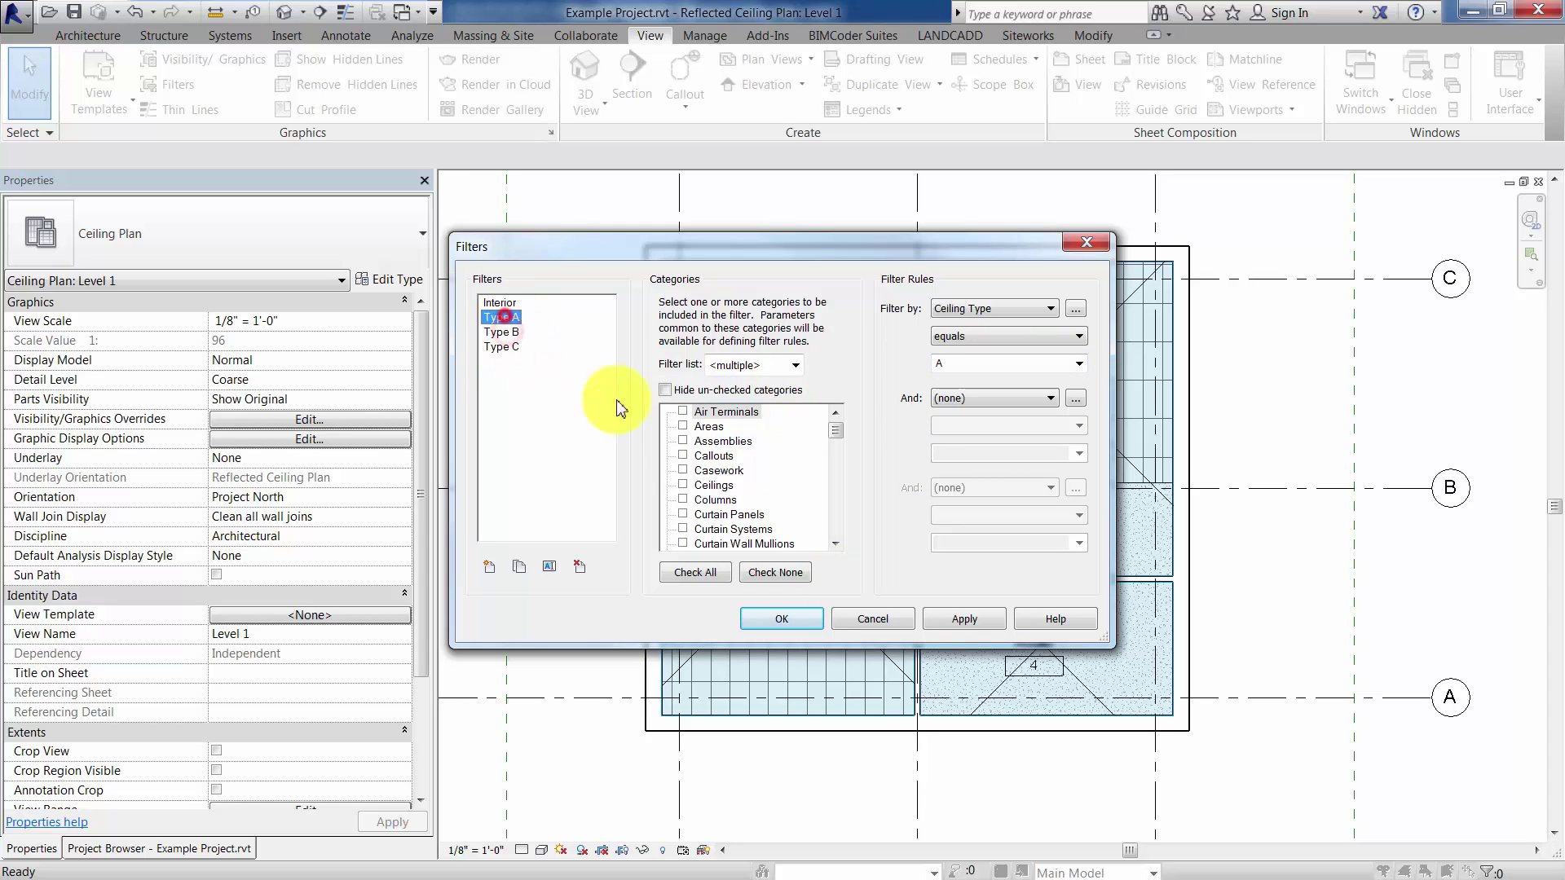
pyautogui.click(970, 621)
pyautogui.click(760, 621)
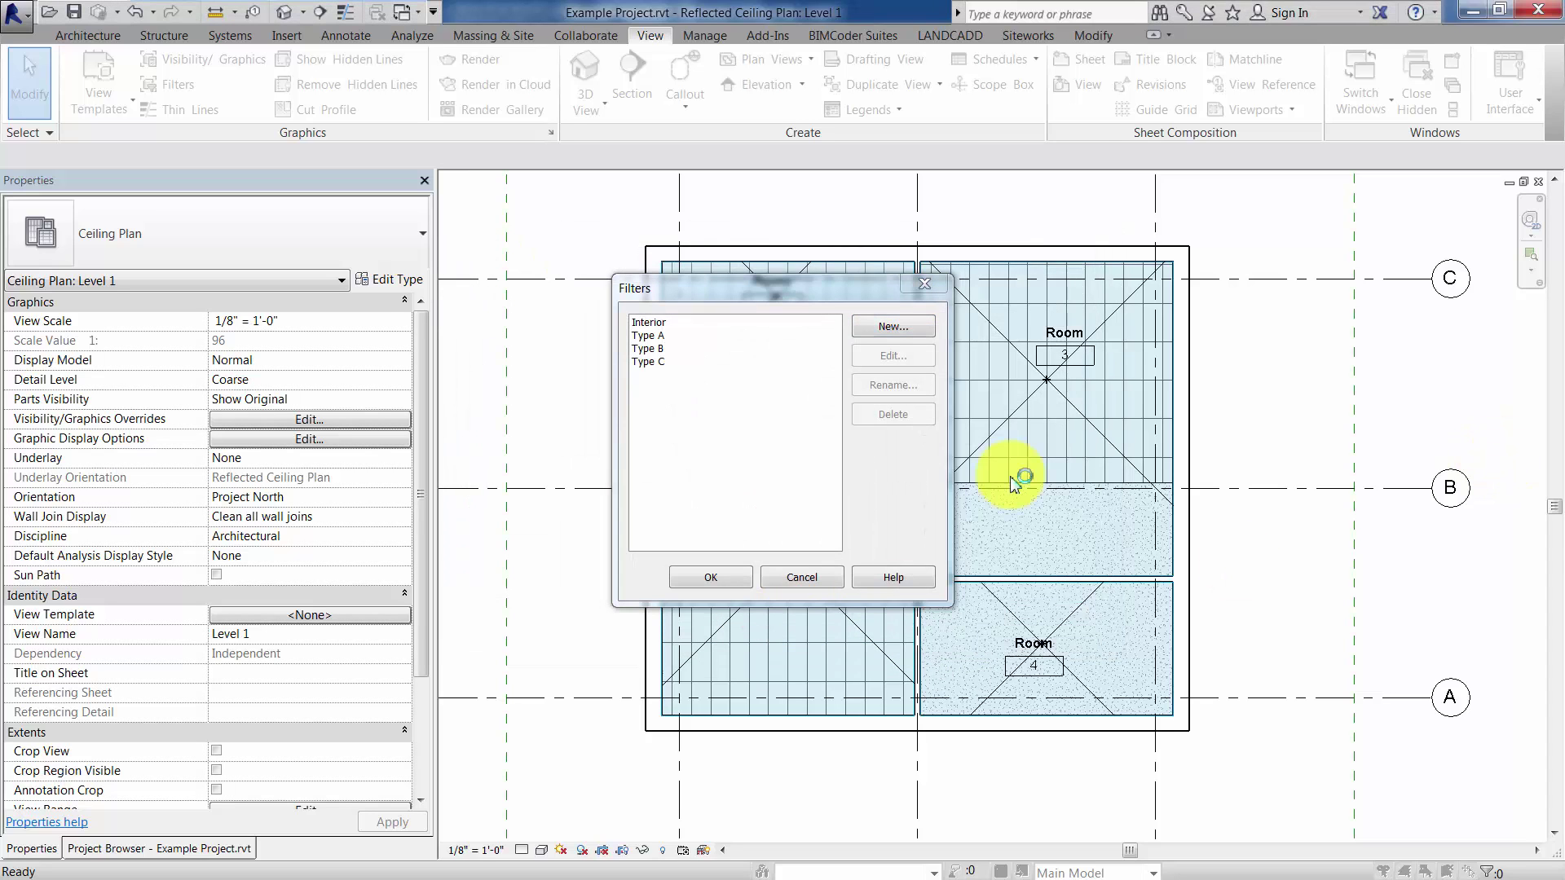
pyautogui.click(736, 577)
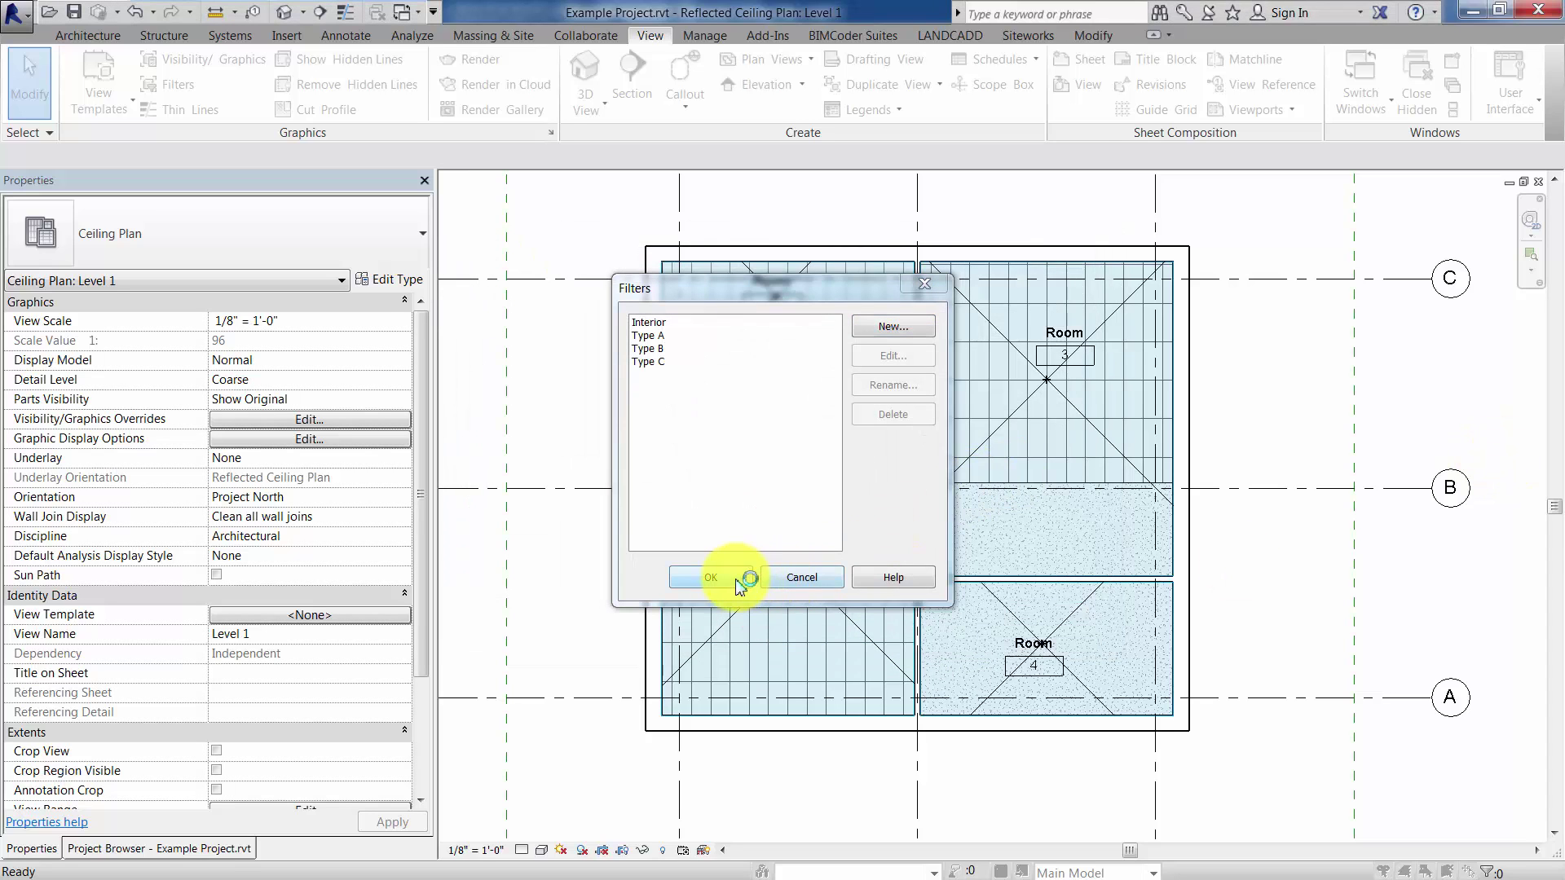
pyautogui.click(534, 584)
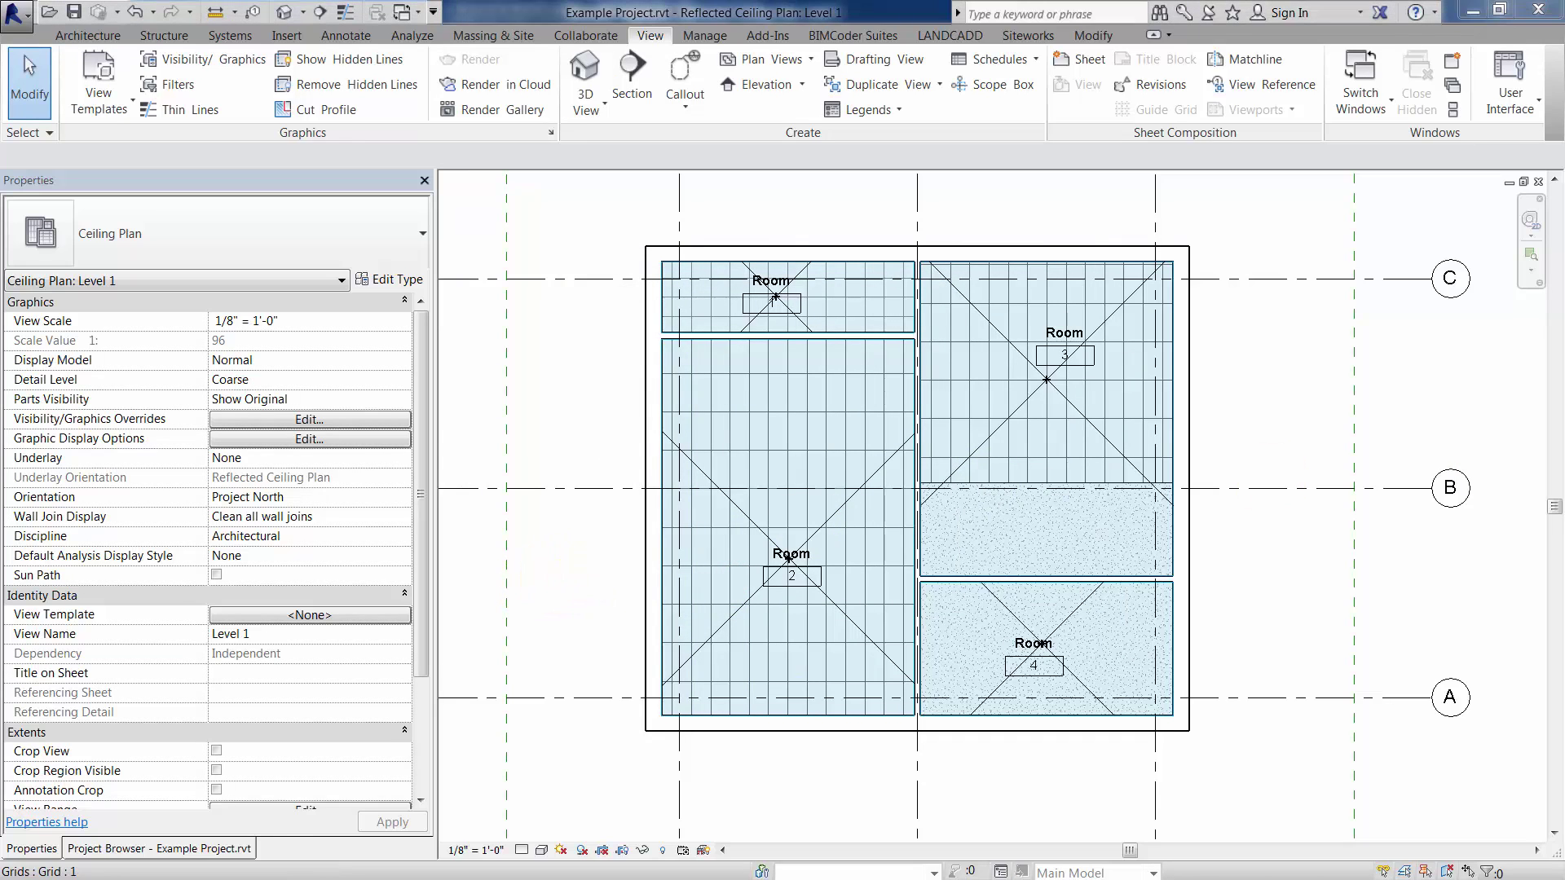
# - Duplicate the Level 1 ceiling plan with detailing from the Project Browser
pyautogui.click(1325, 431)
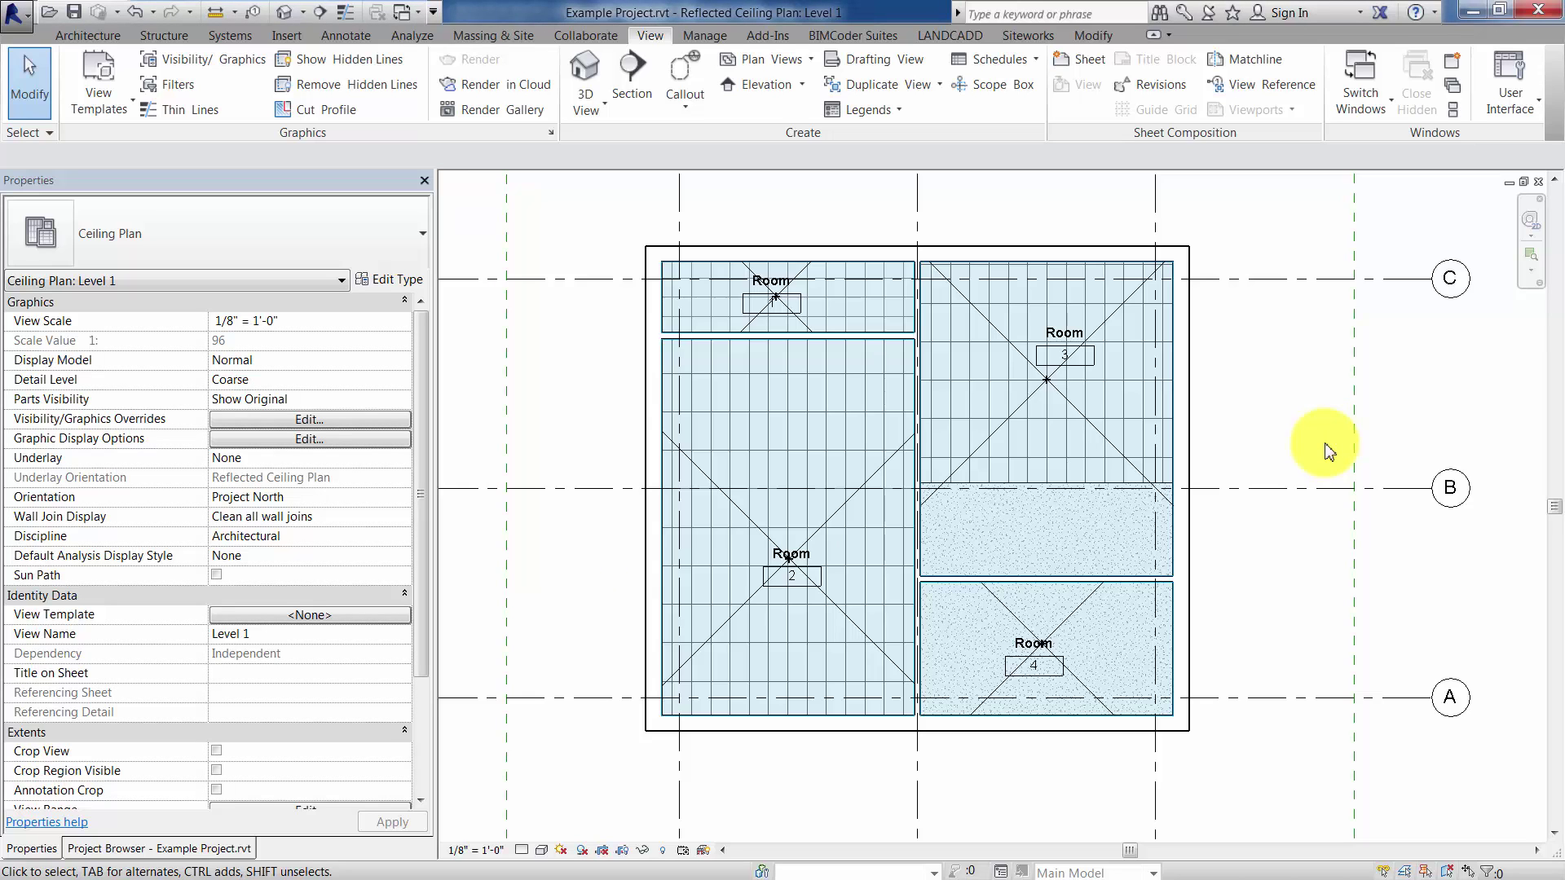
pyautogui.click(163, 849)
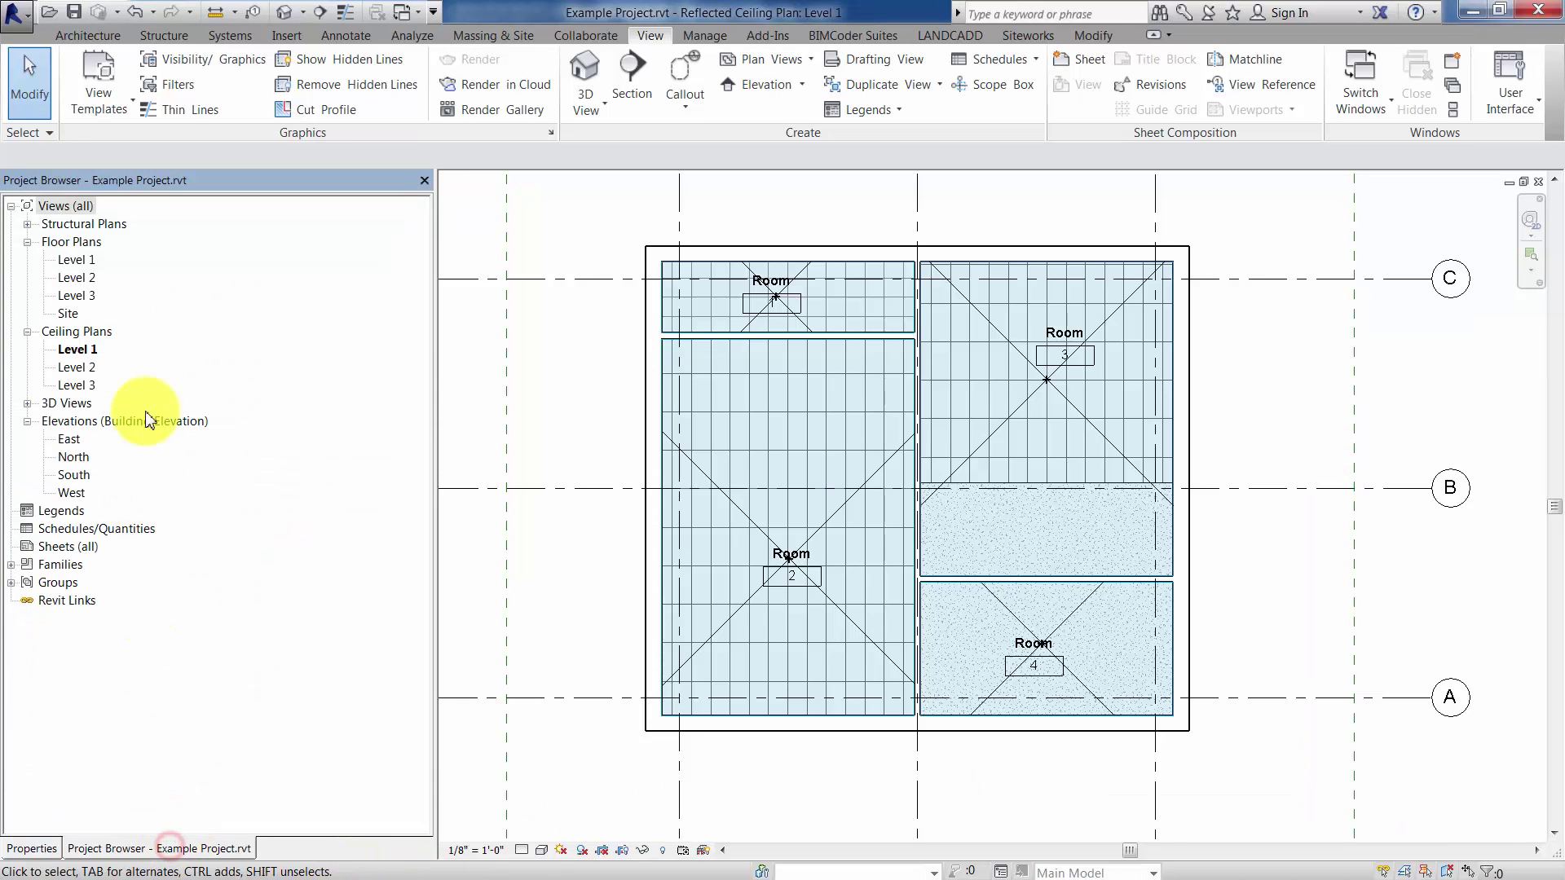
pyautogui.rightClick(86, 350)
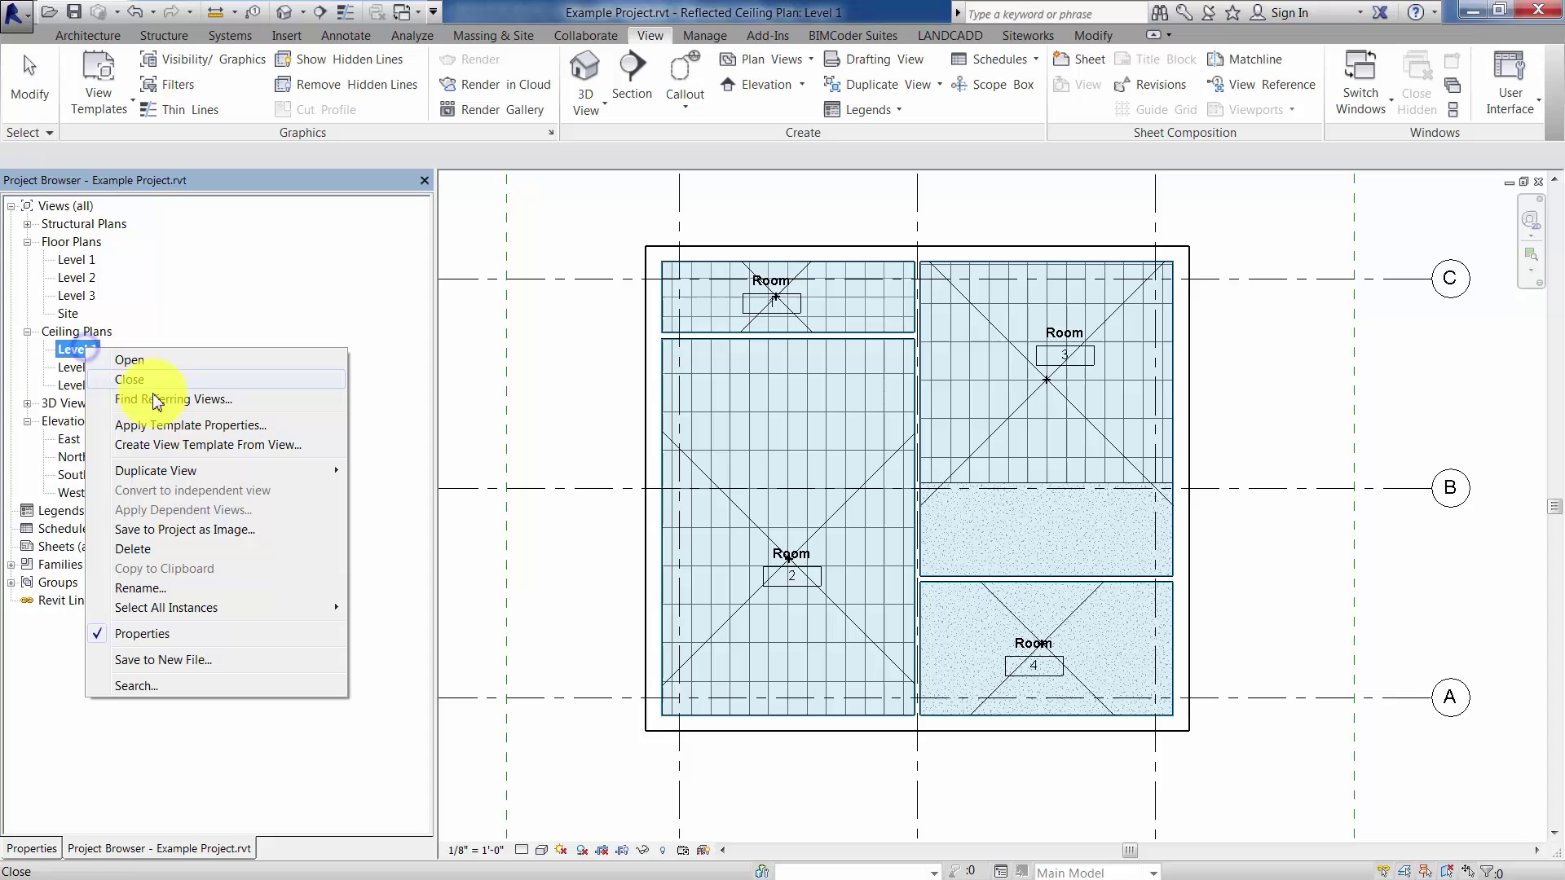
pyautogui.click(170, 466)
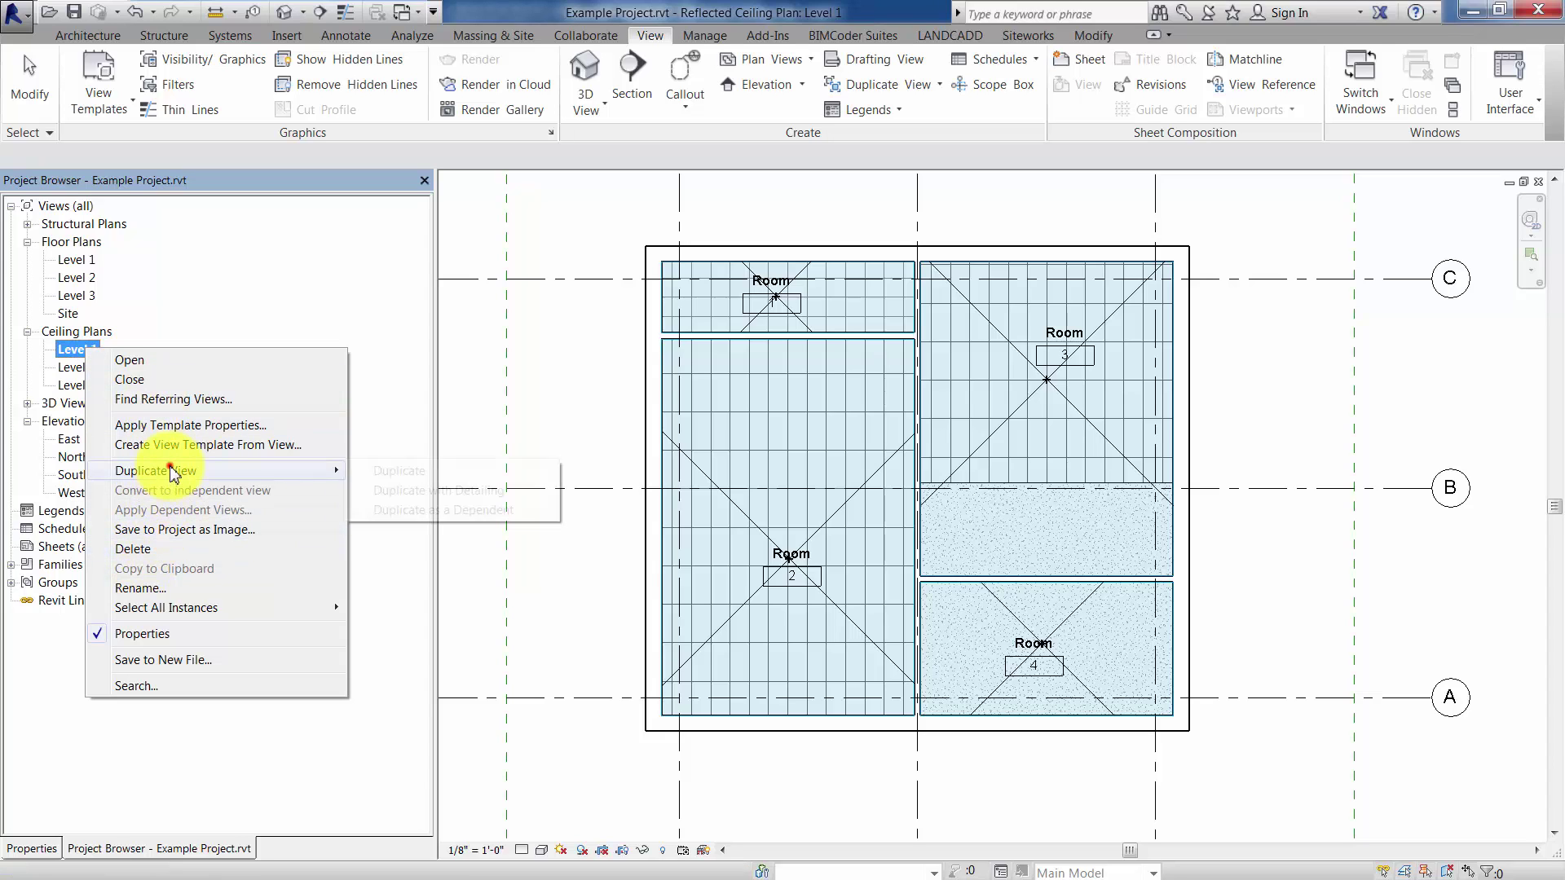
pyautogui.click(413, 490)
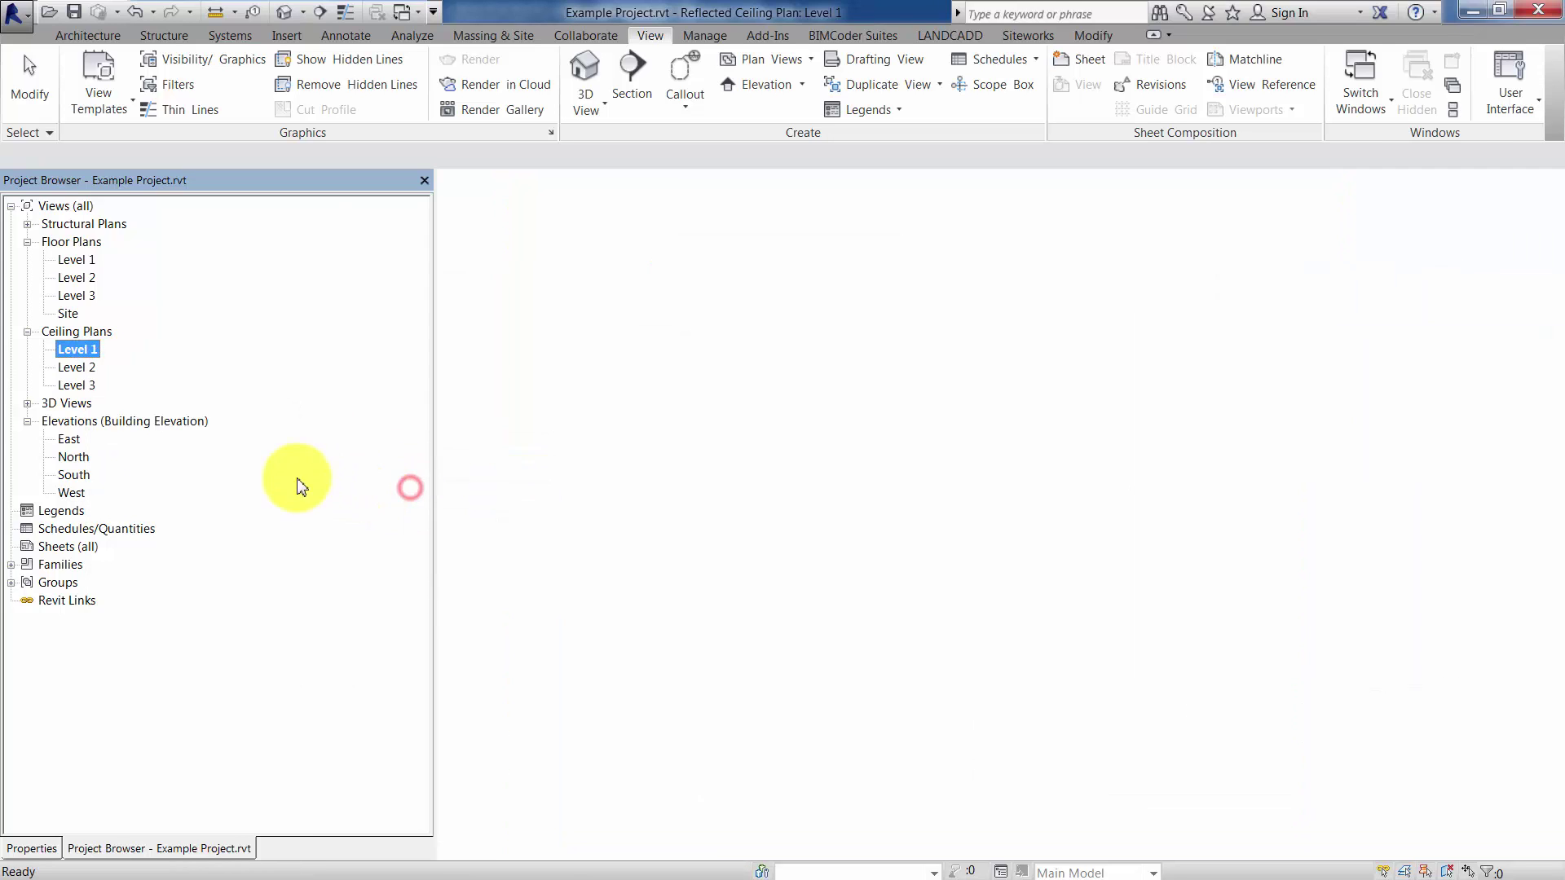
# - Rename the duplicated ceiling plan to 'Level 1 - Export'
pyautogui.rightClick(100, 350)
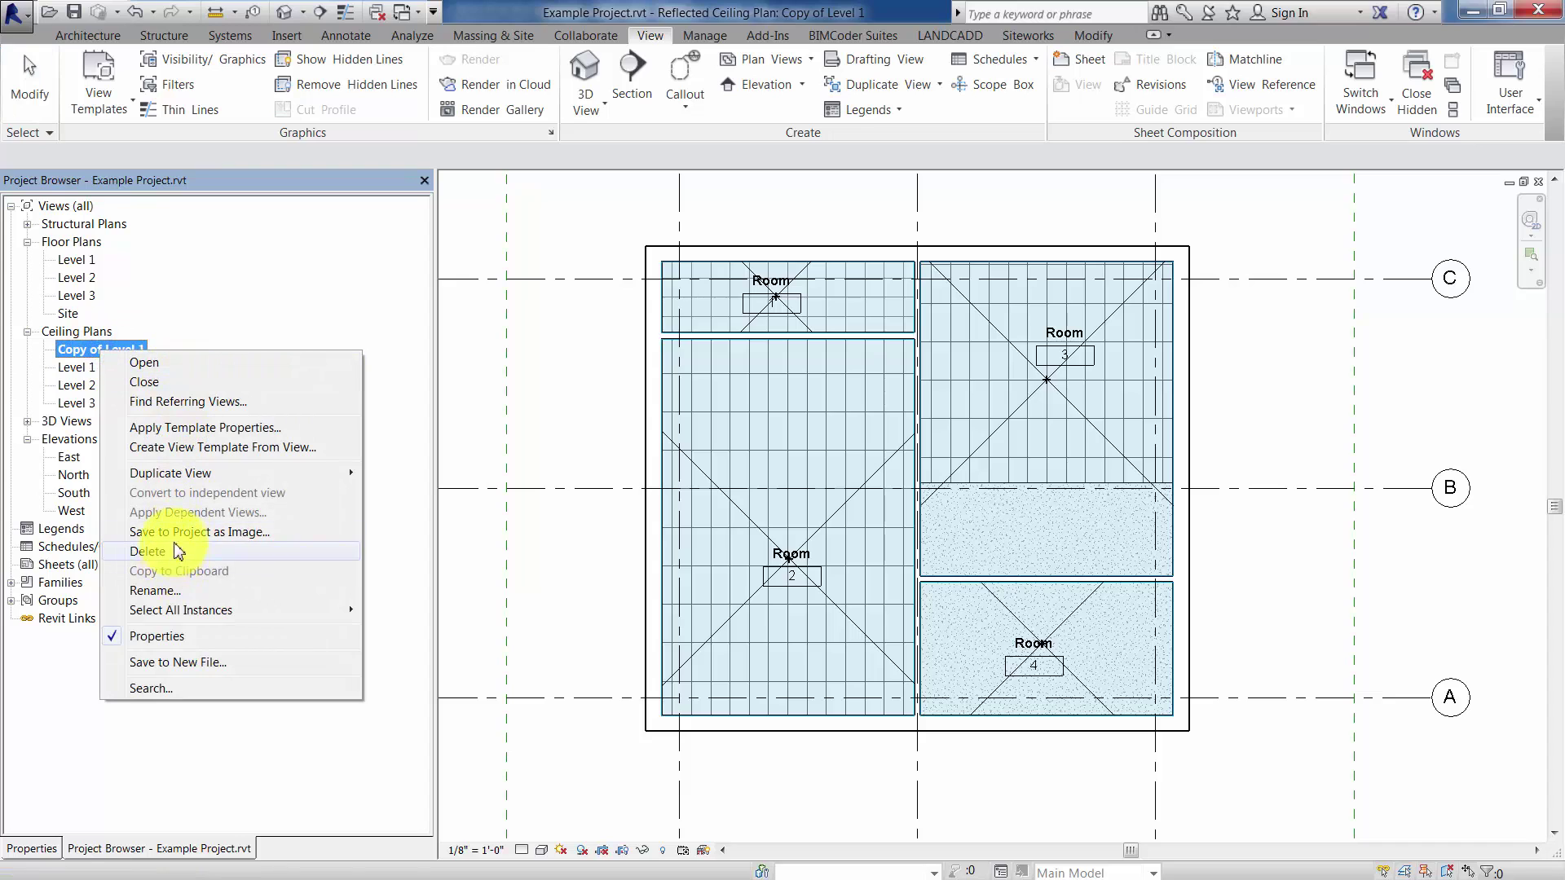
pyautogui.click(168, 588)
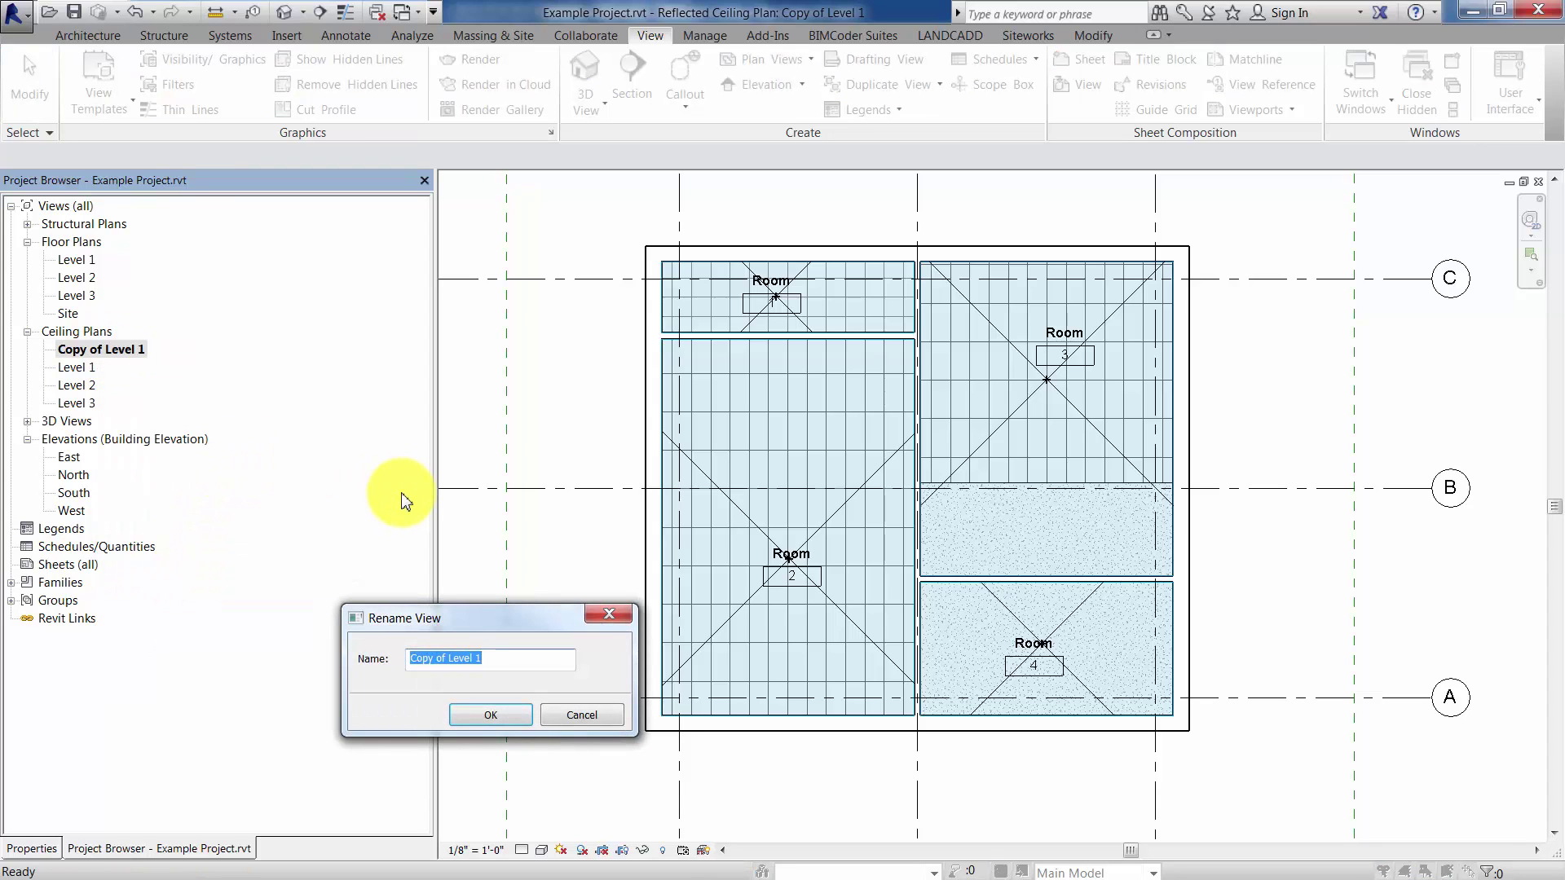
pyautogui.write('lE')
pyautogui.press('BackSpace')
pyautogui.press('BackSpace')
pyautogui.write('Le')
pyautogui.press('Return')
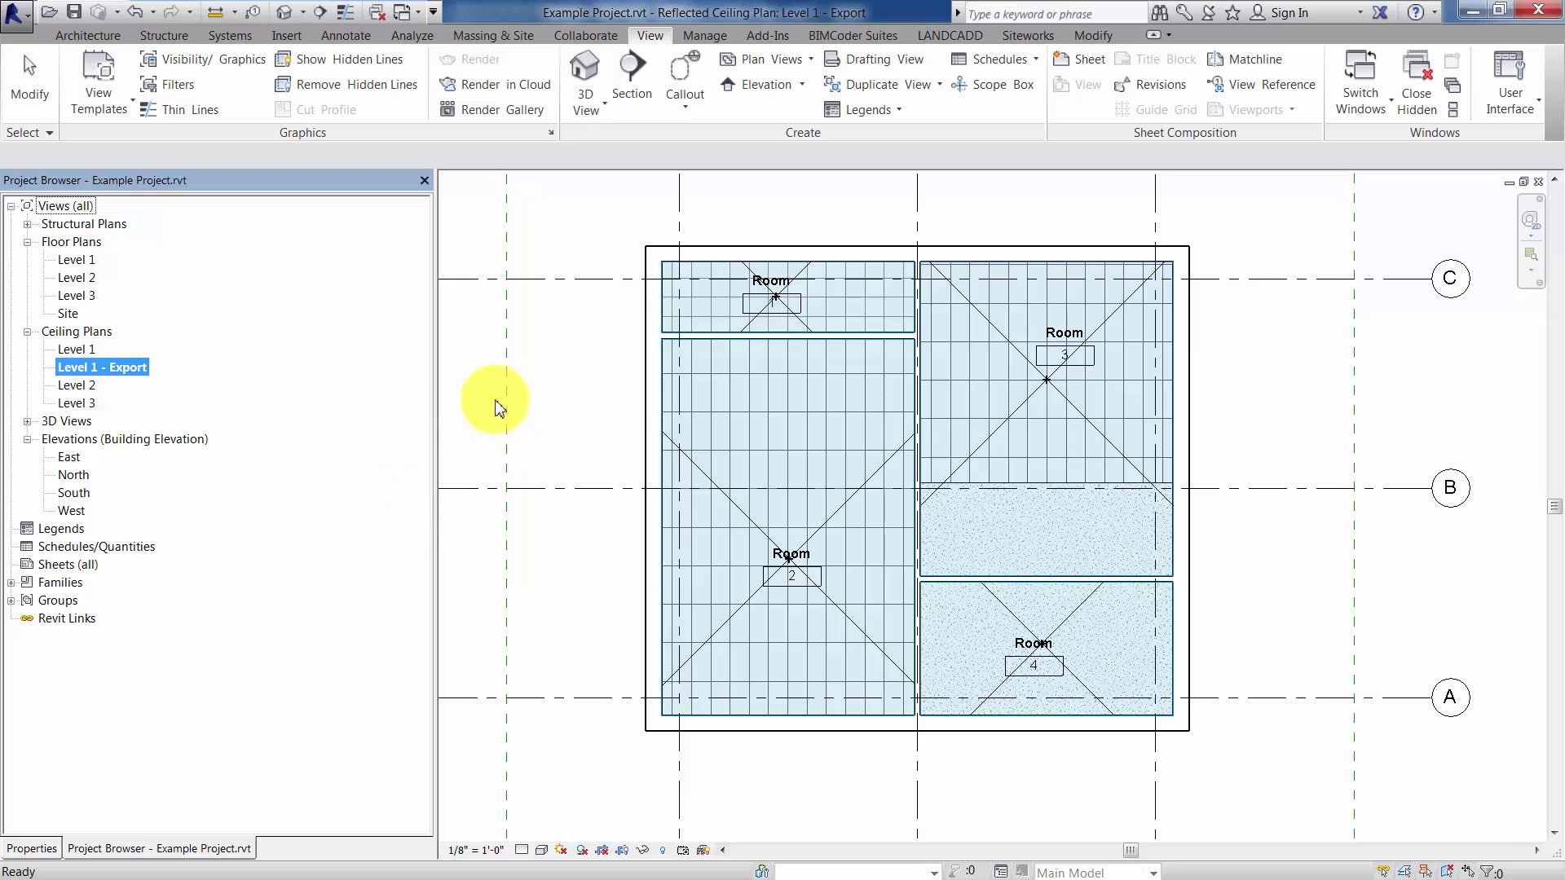
pyautogui.click(622, 432)
pyautogui.click(583, 454)
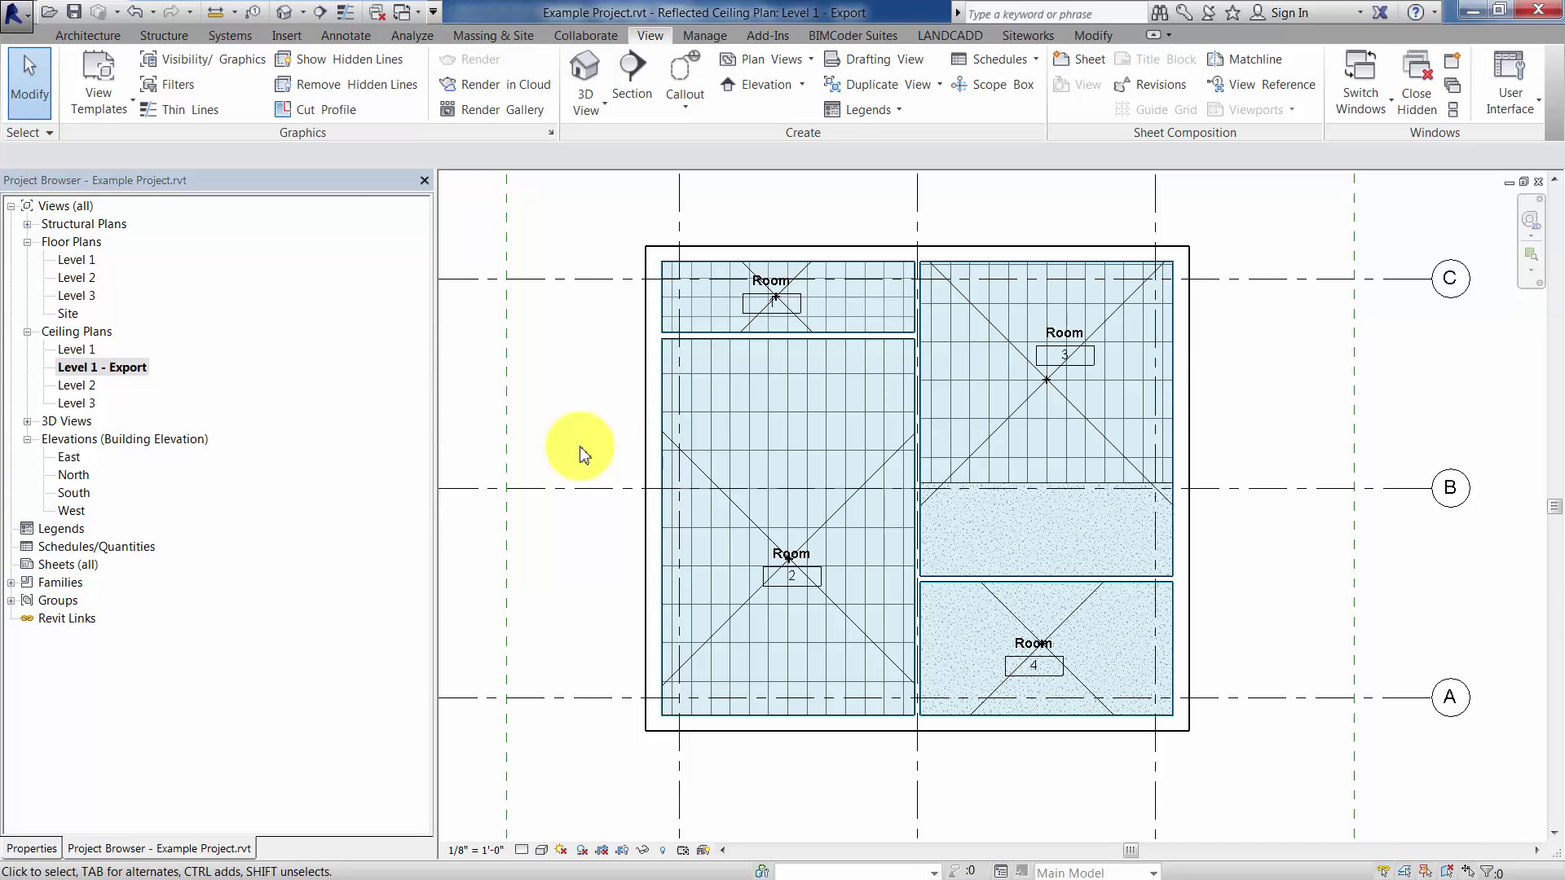
# - Show categories from all disciplines and uncheck every model category in Visibility/Graphics
pyautogui.press('v')
pyautogui.press('v')
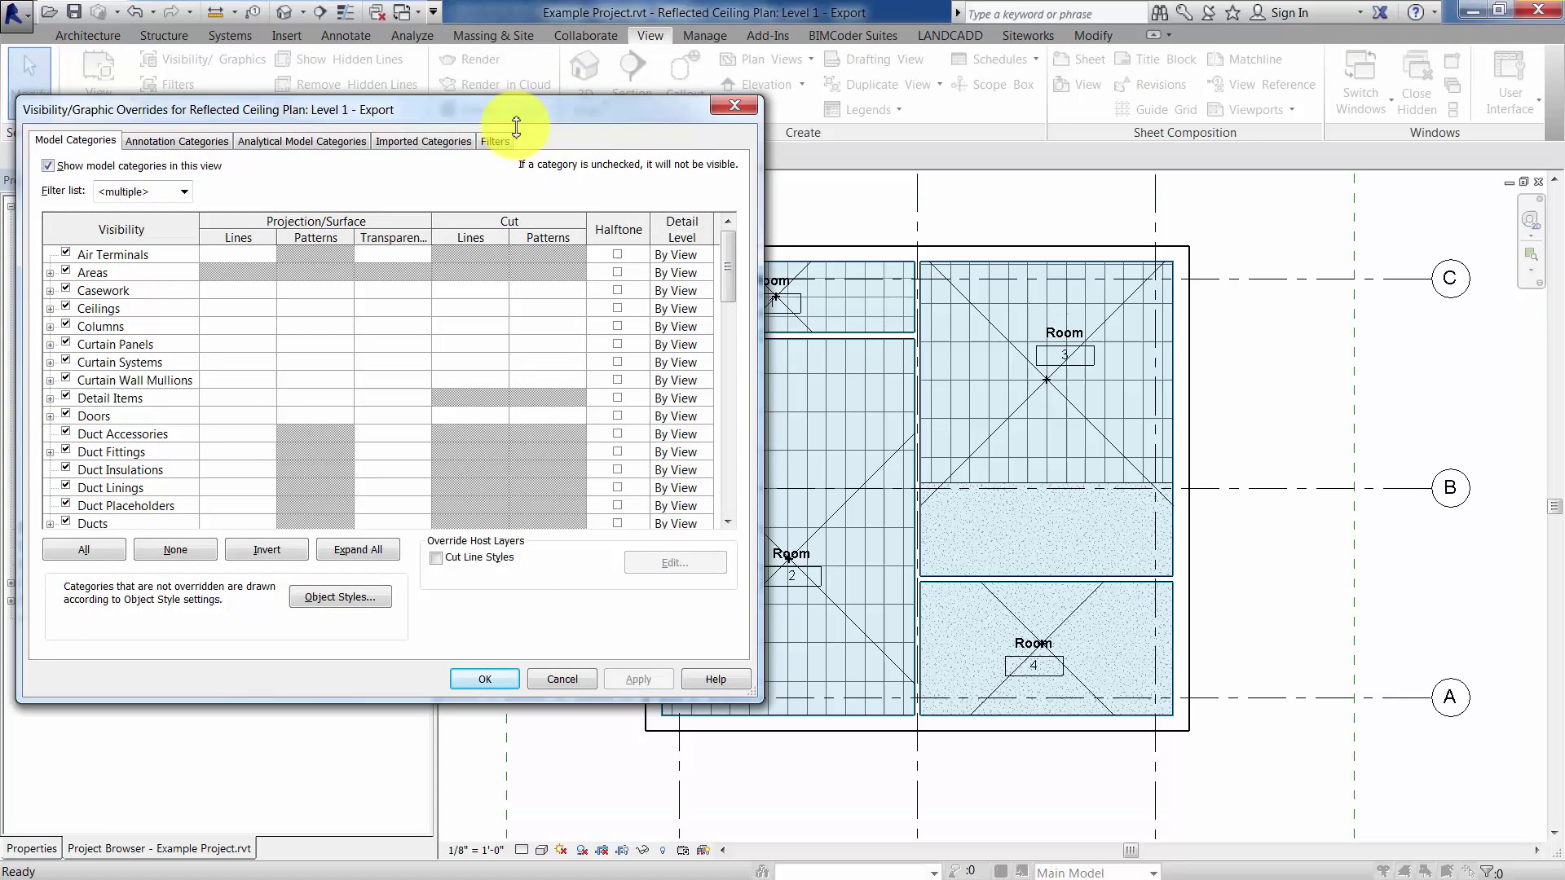
pyautogui.moveTo(515, 116); pyautogui.dragTo(833, 123)
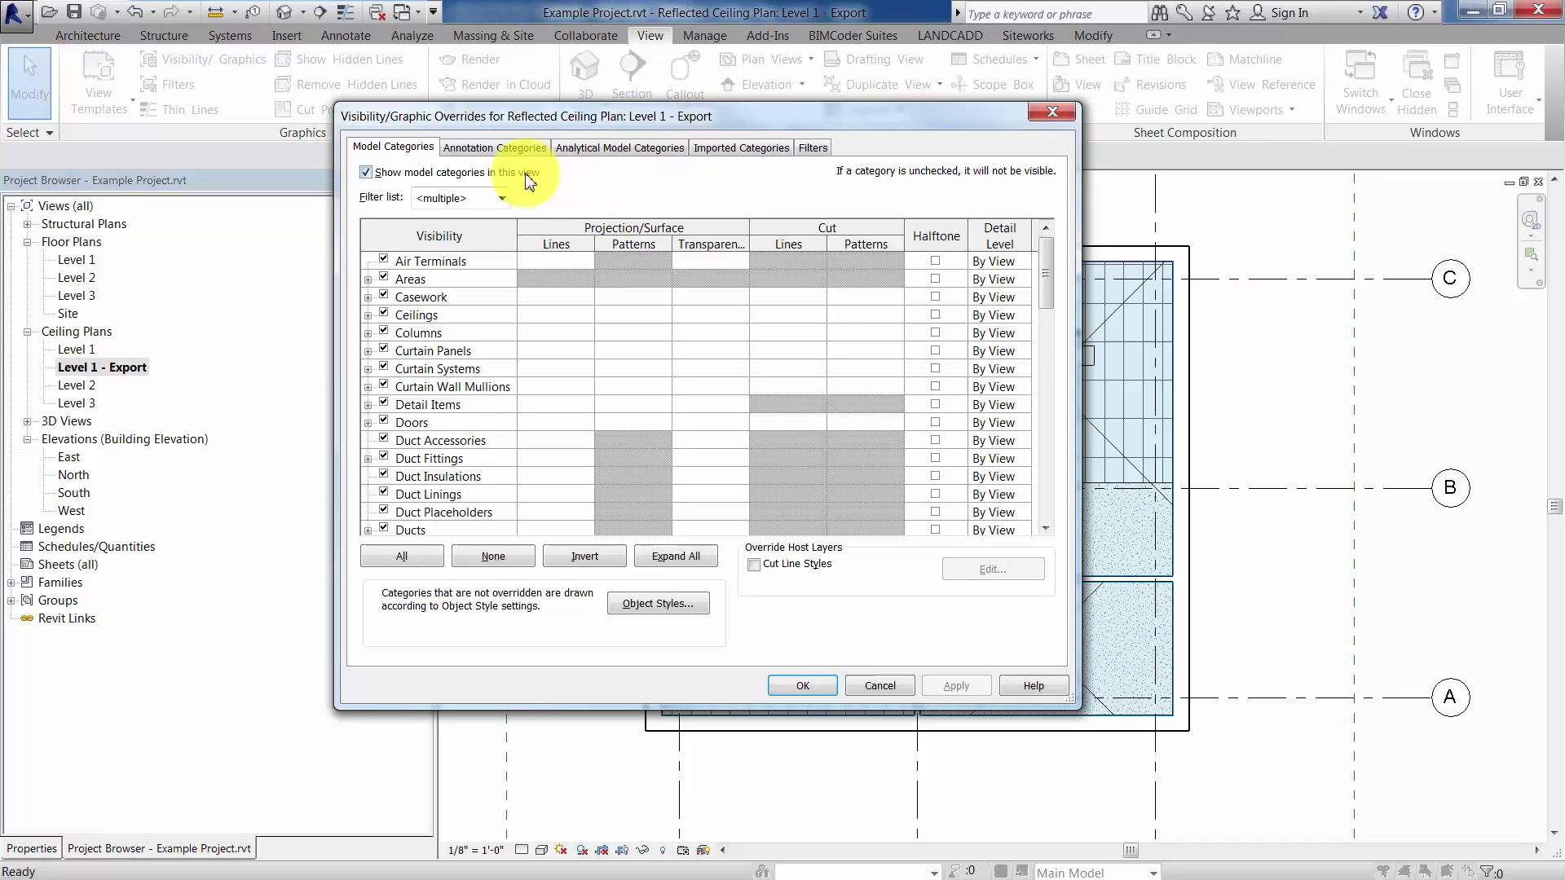
pyautogui.click(423, 556)
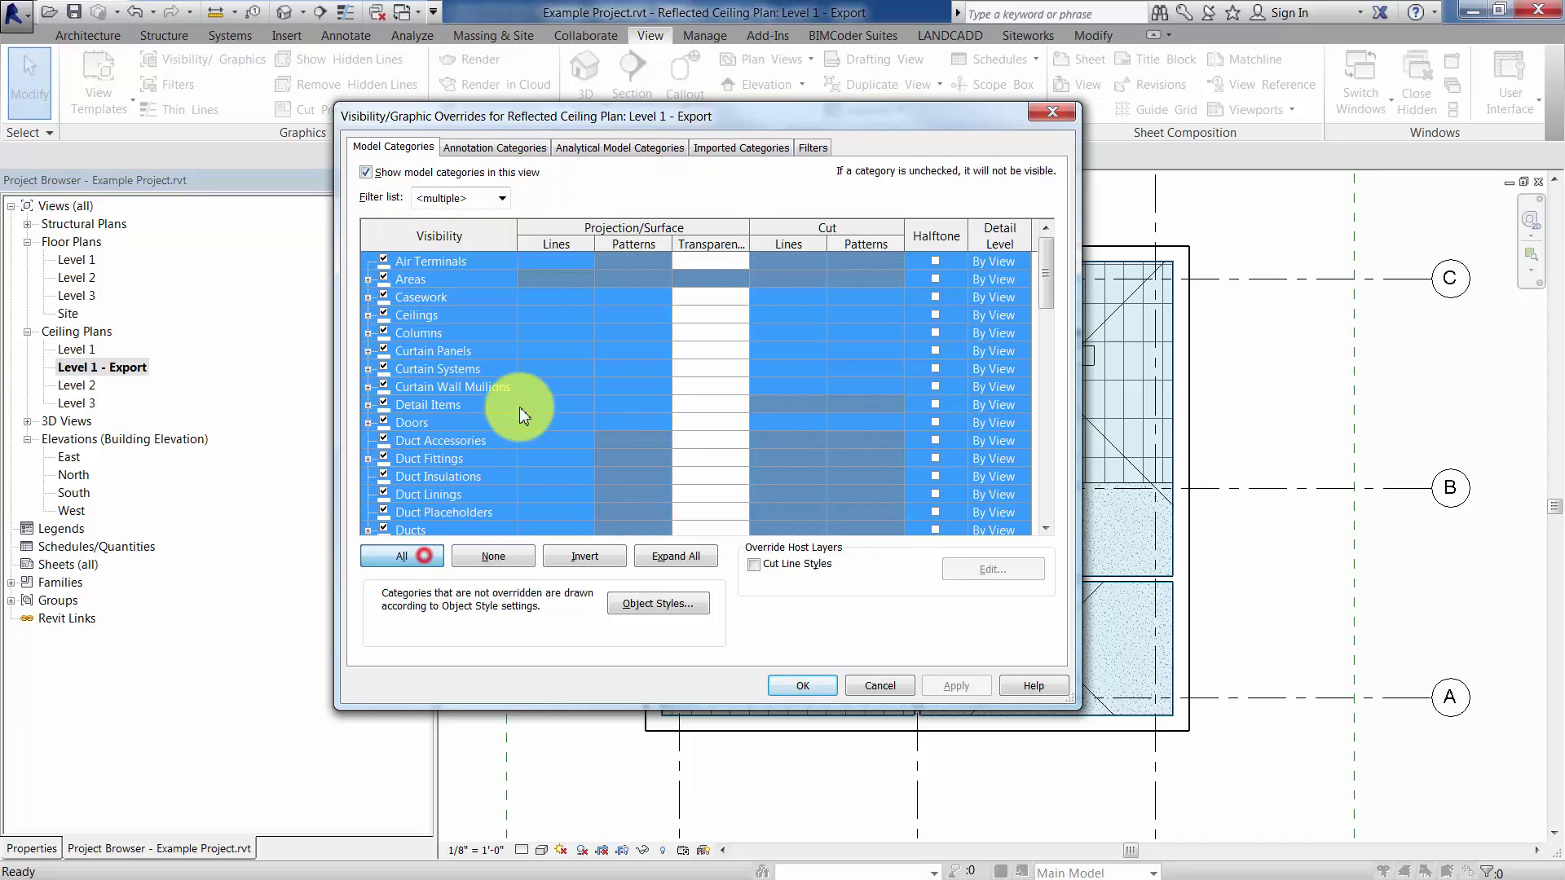
pyautogui.click(499, 198)
pyautogui.click(418, 235)
pyautogui.click(418, 267)
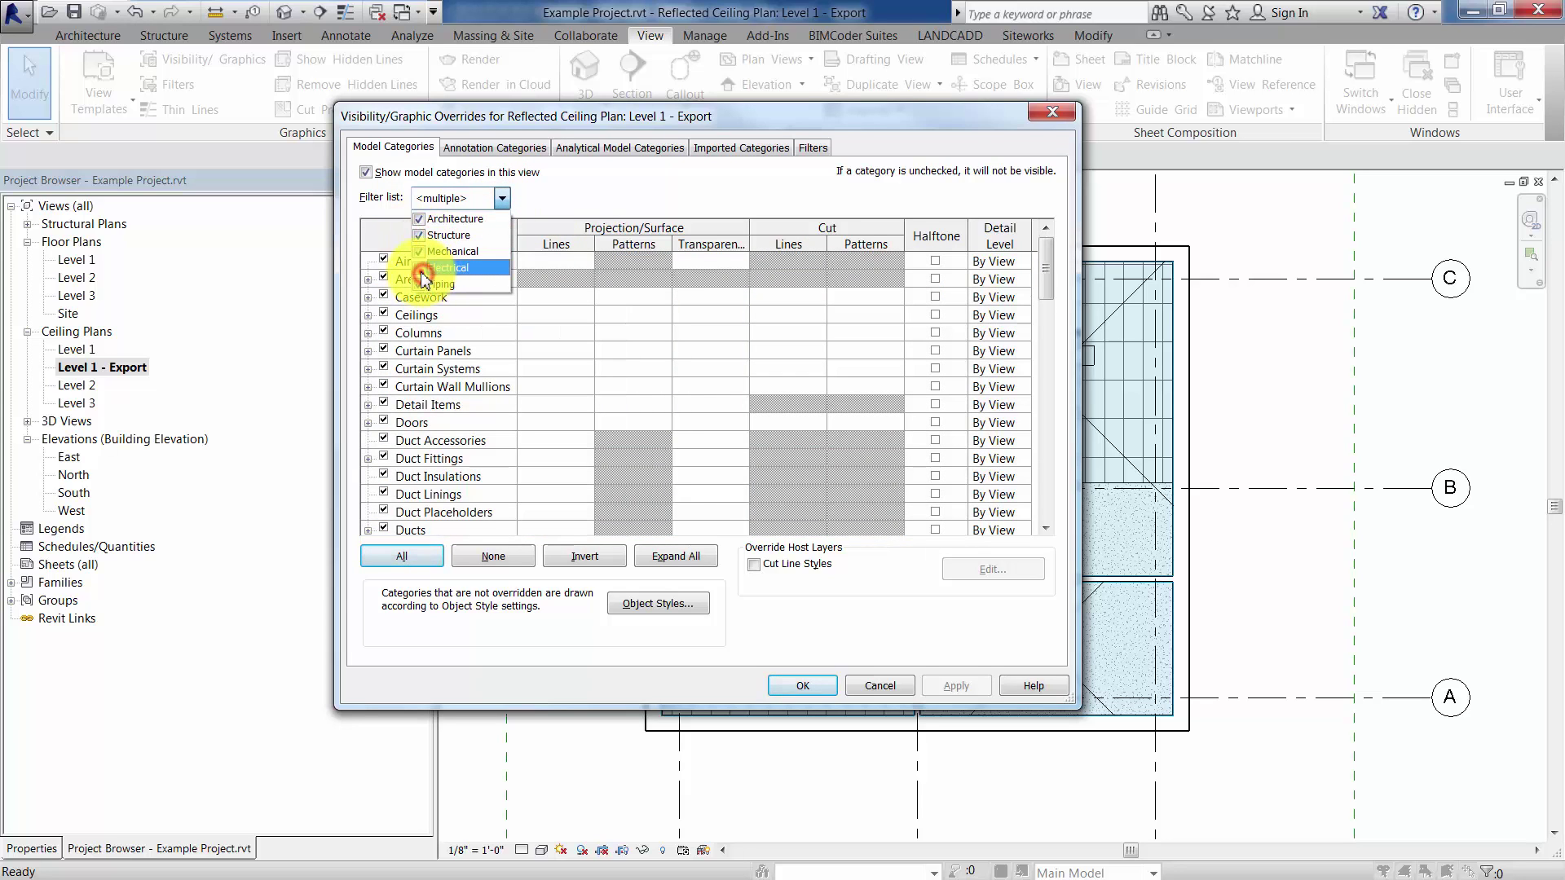
pyautogui.click(454, 297)
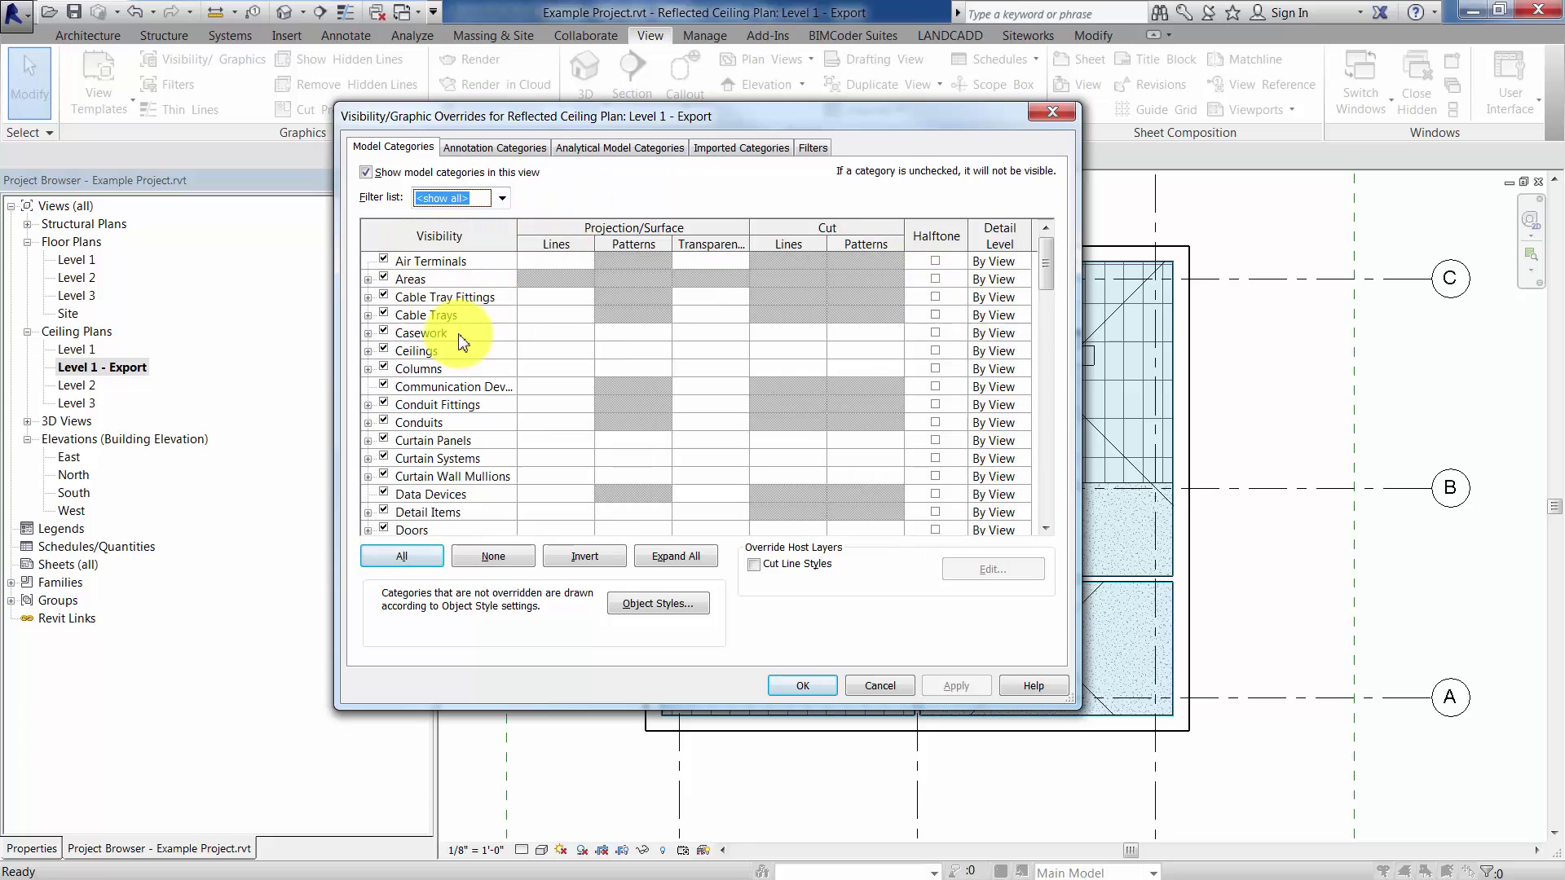
pyautogui.click(460, 332)
pyautogui.click(408, 557)
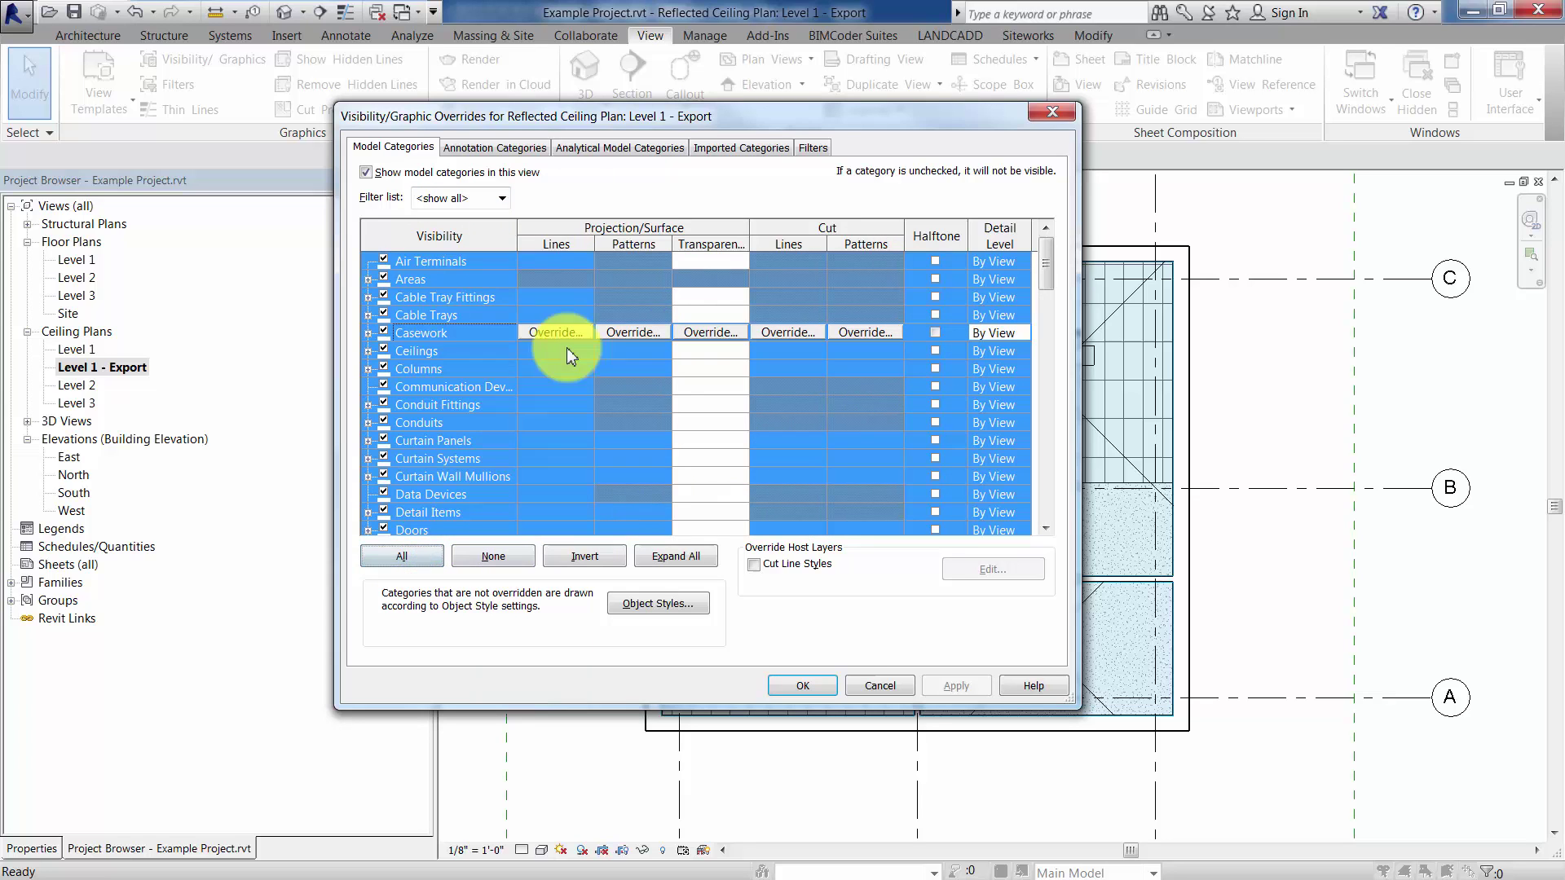
pyautogui.click(496, 556)
# - Turn the Rooms category back on and apply the visibility changes
pyautogui.scroll(-8, 419, 388)
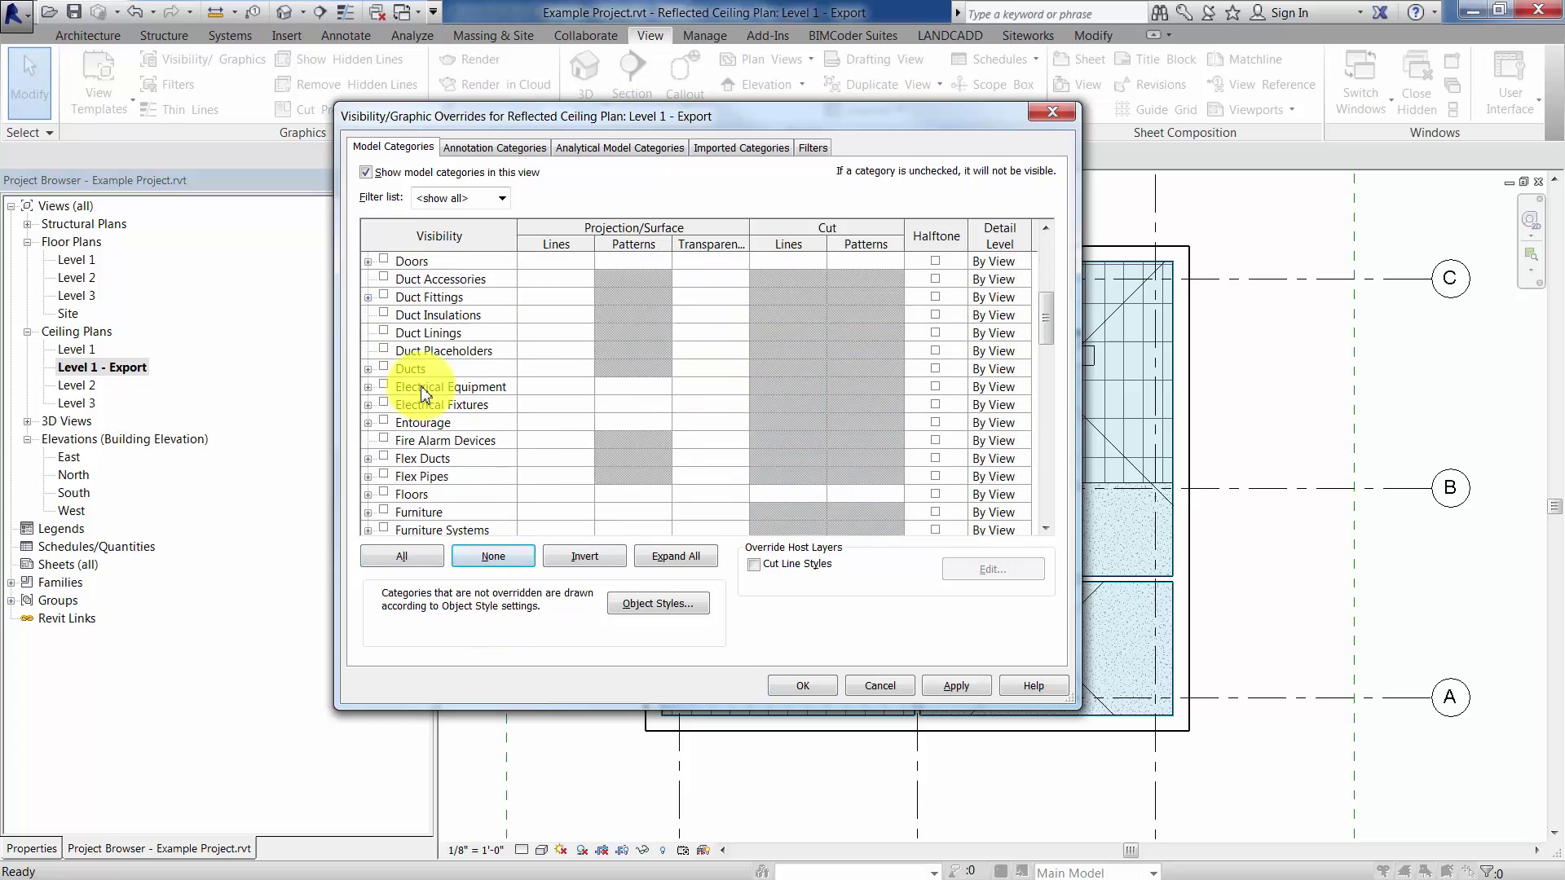
pyautogui.scroll(-6, 421, 388)
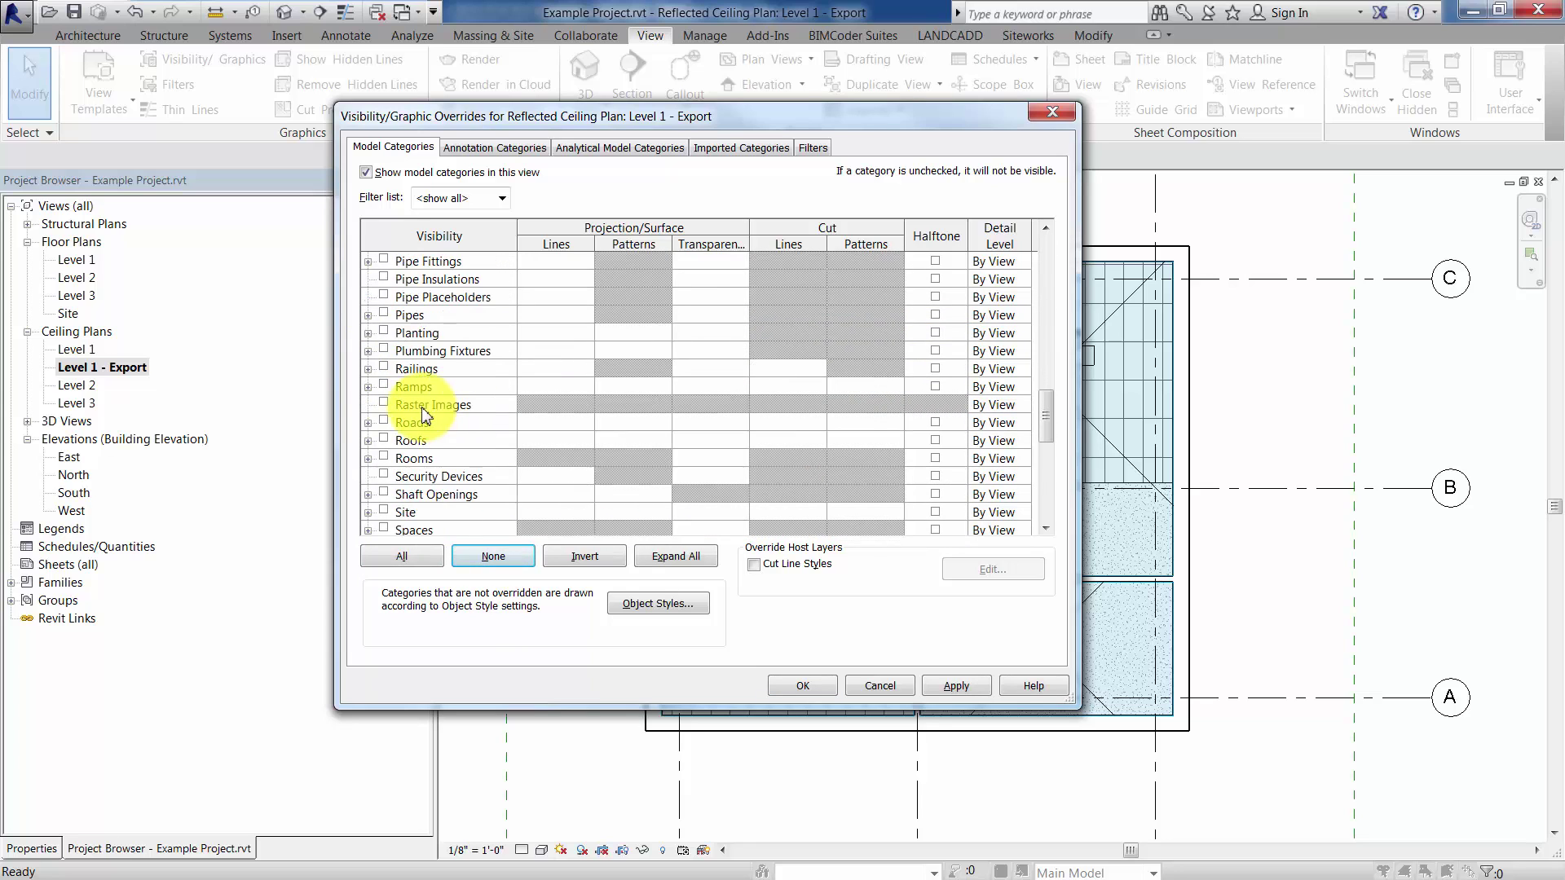
pyautogui.click(383, 457)
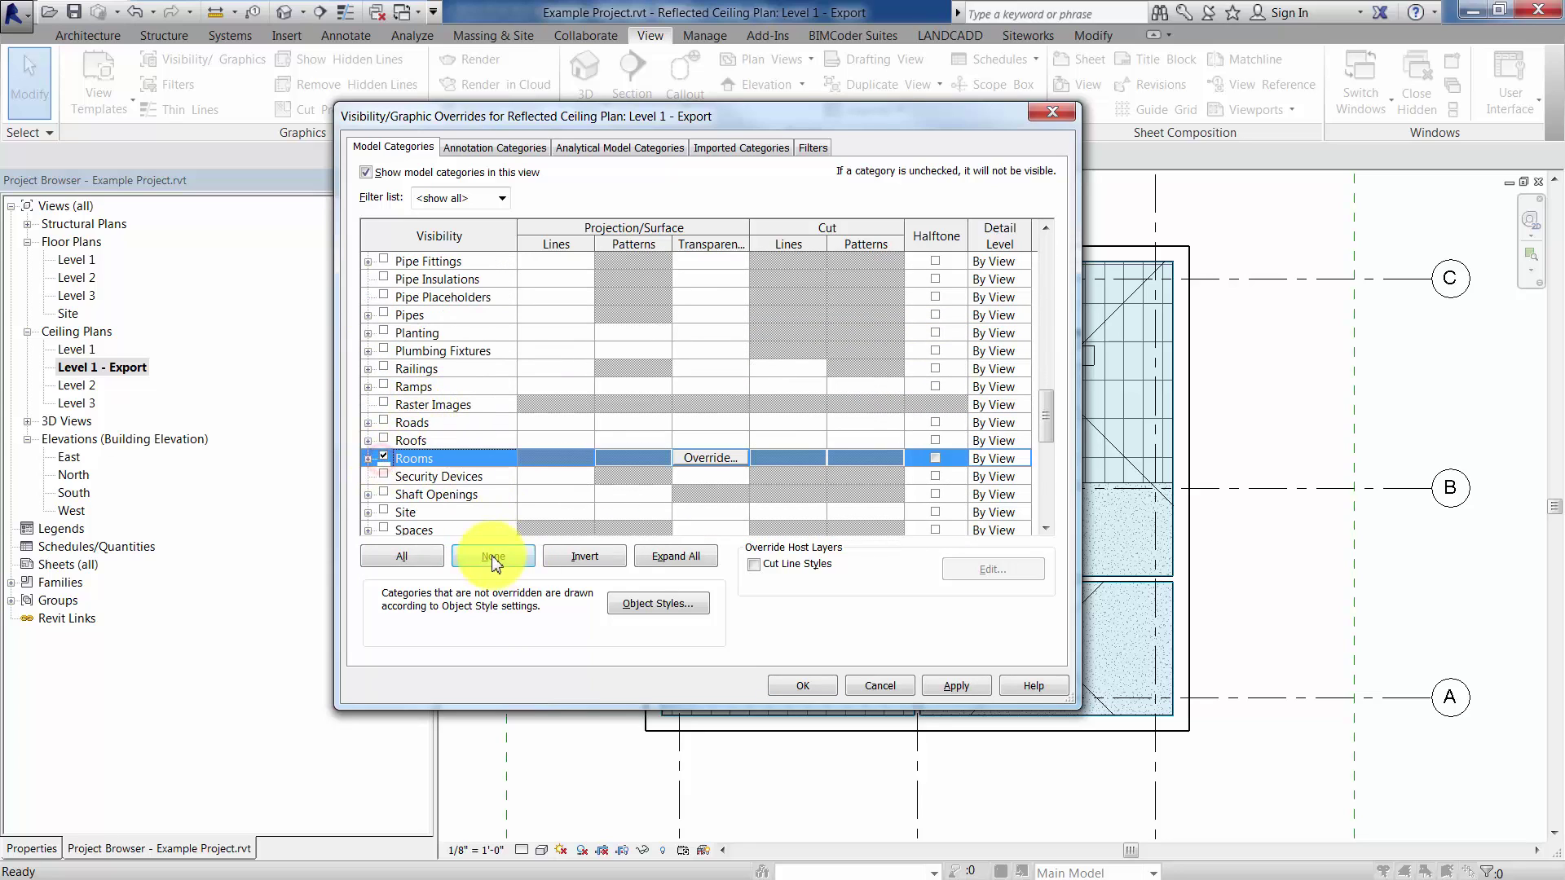
pyautogui.click(367, 458)
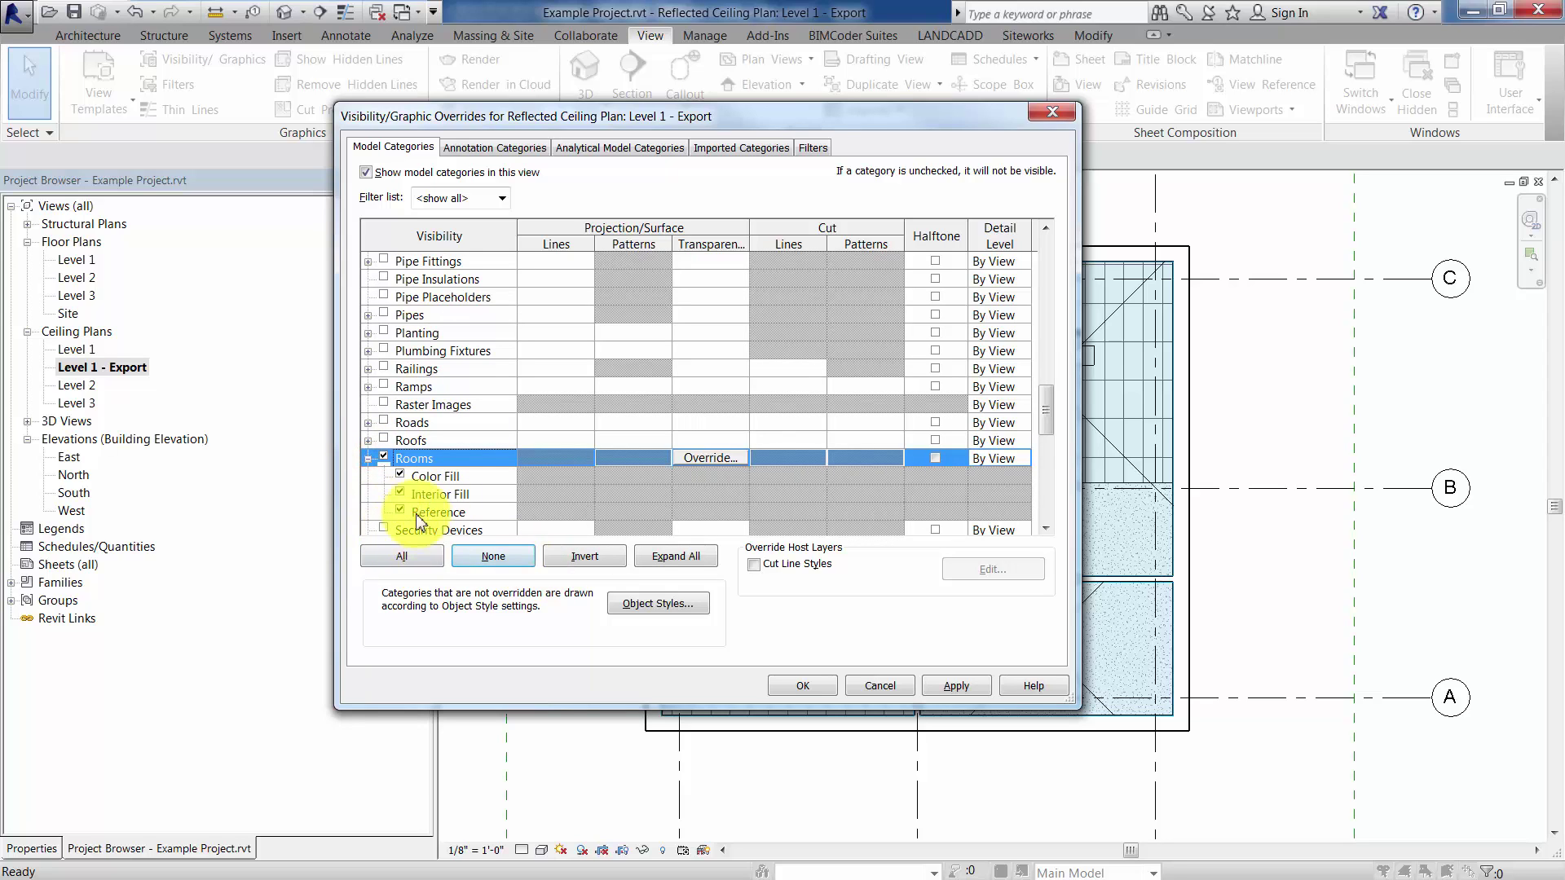
pyautogui.click(957, 686)
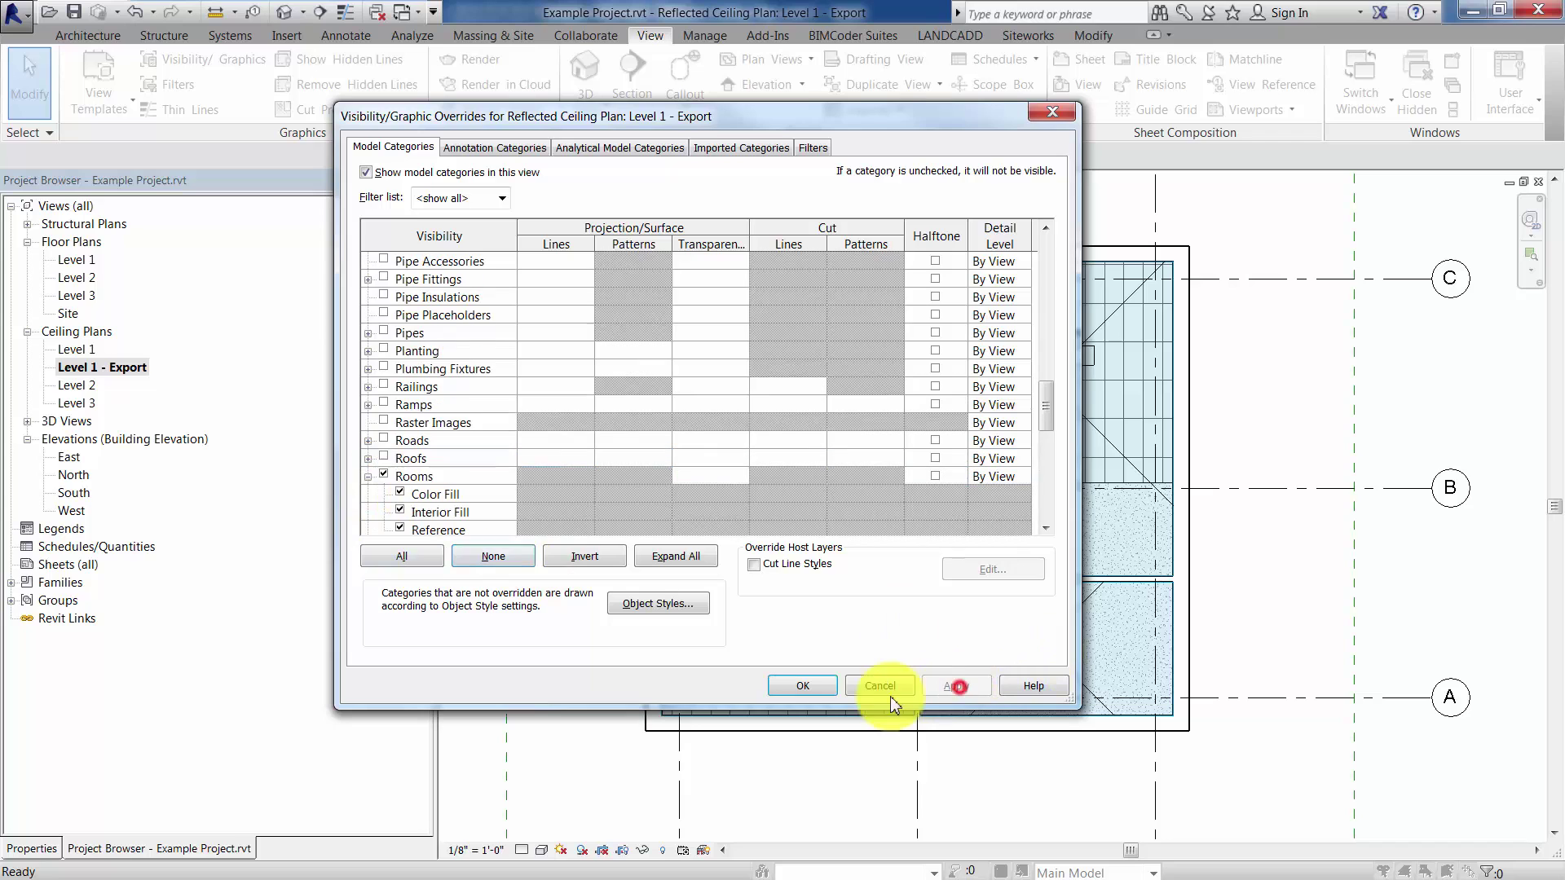
pyautogui.click(815, 688)
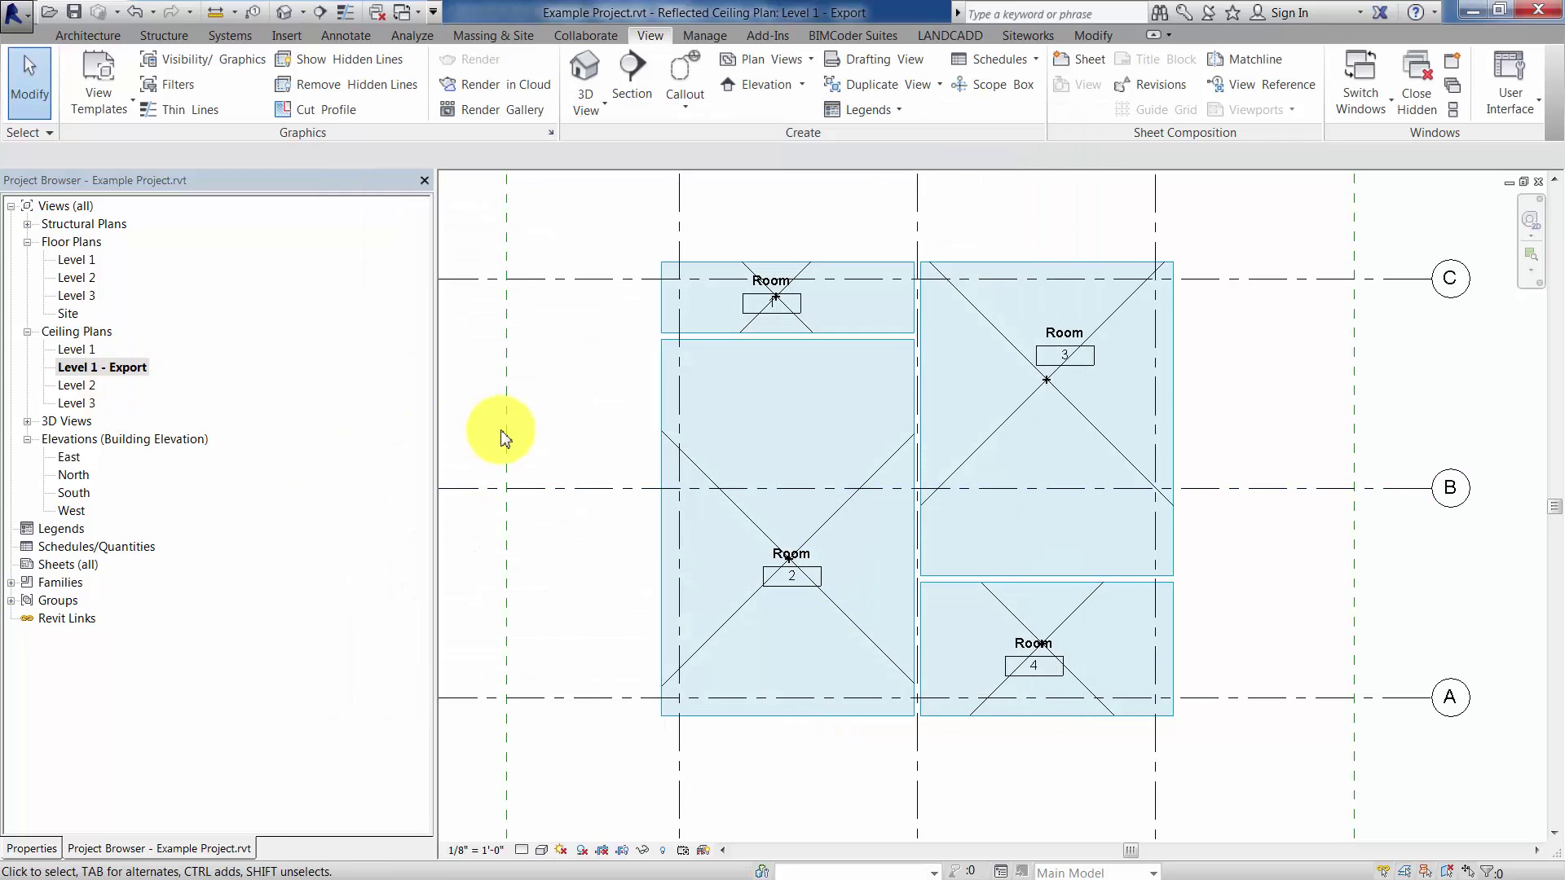
# - Uncheck 'Show annotation categories in this view' to remove grids and room tags
pyautogui.press('v')
pyautogui.press('g')
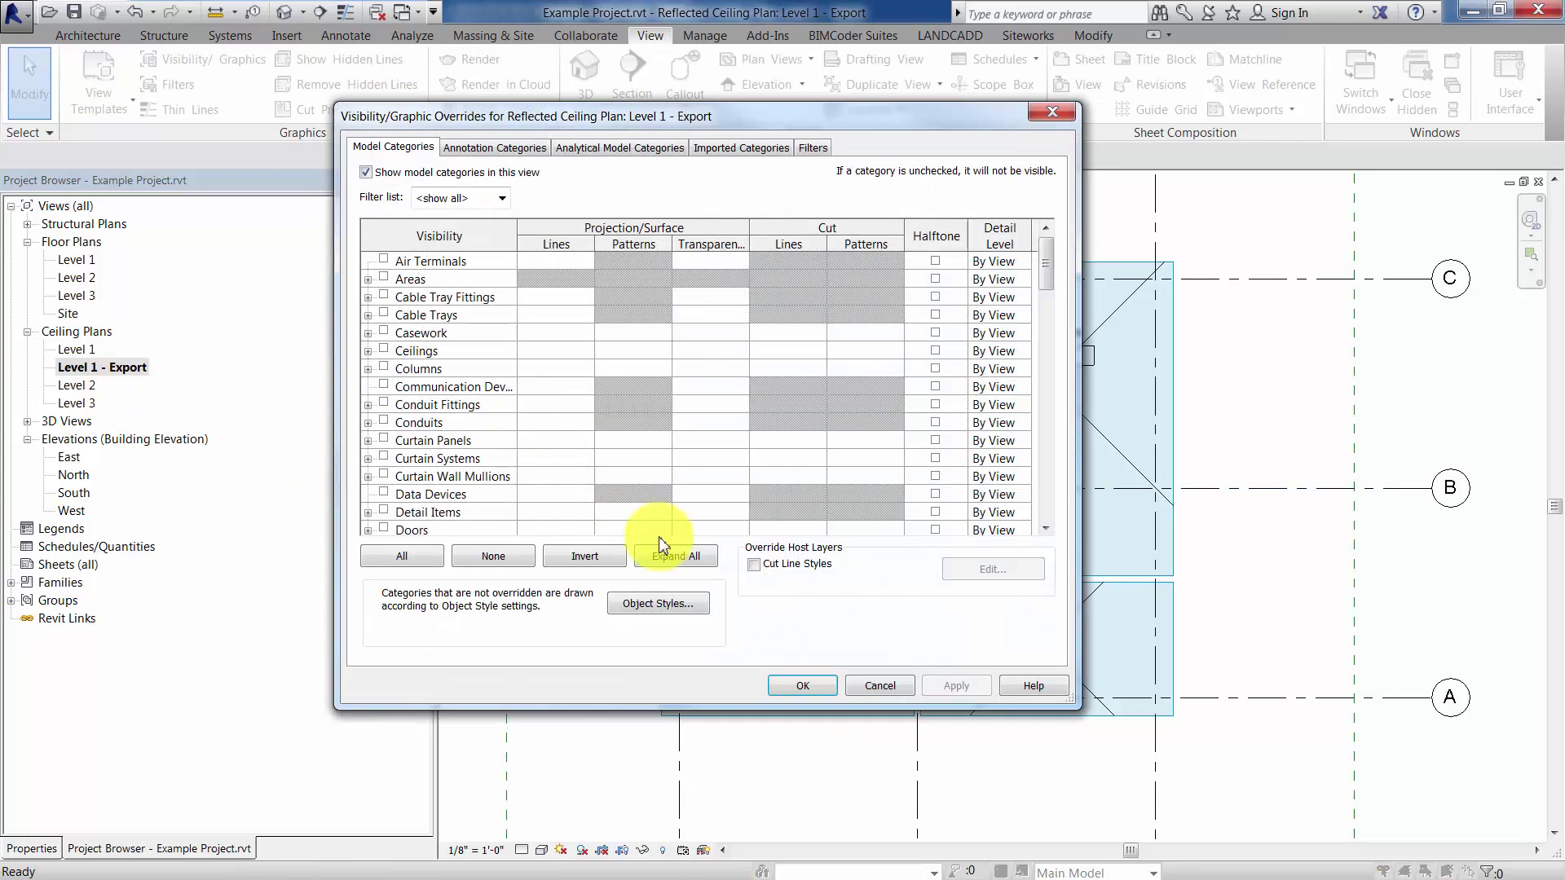
pyautogui.click(884, 686)
pyautogui.click(31, 848)
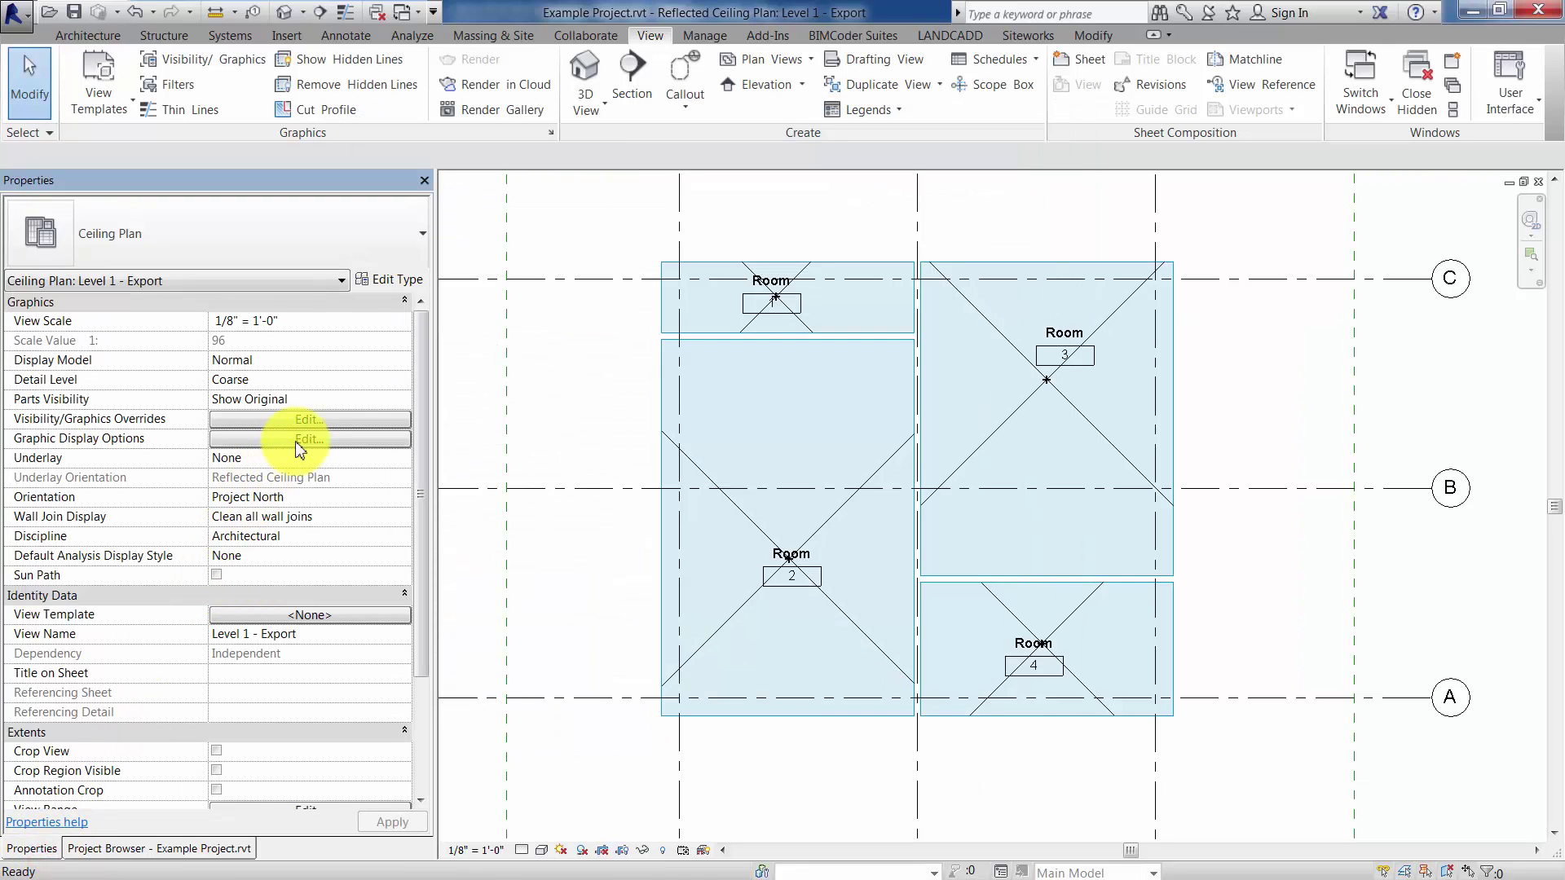
pyautogui.click(307, 421)
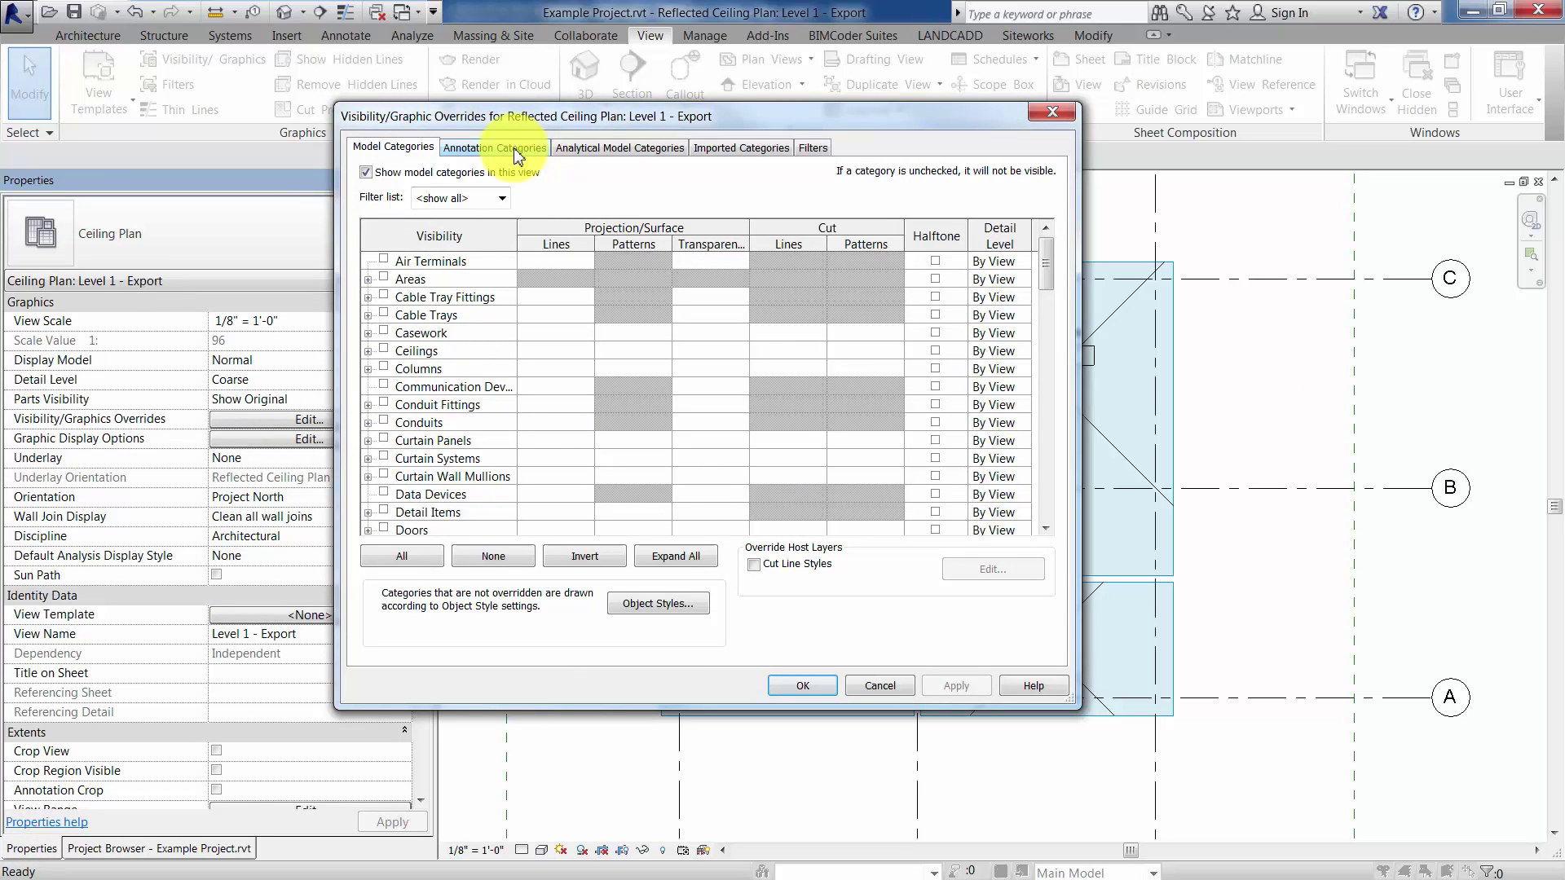
pyautogui.click(515, 151)
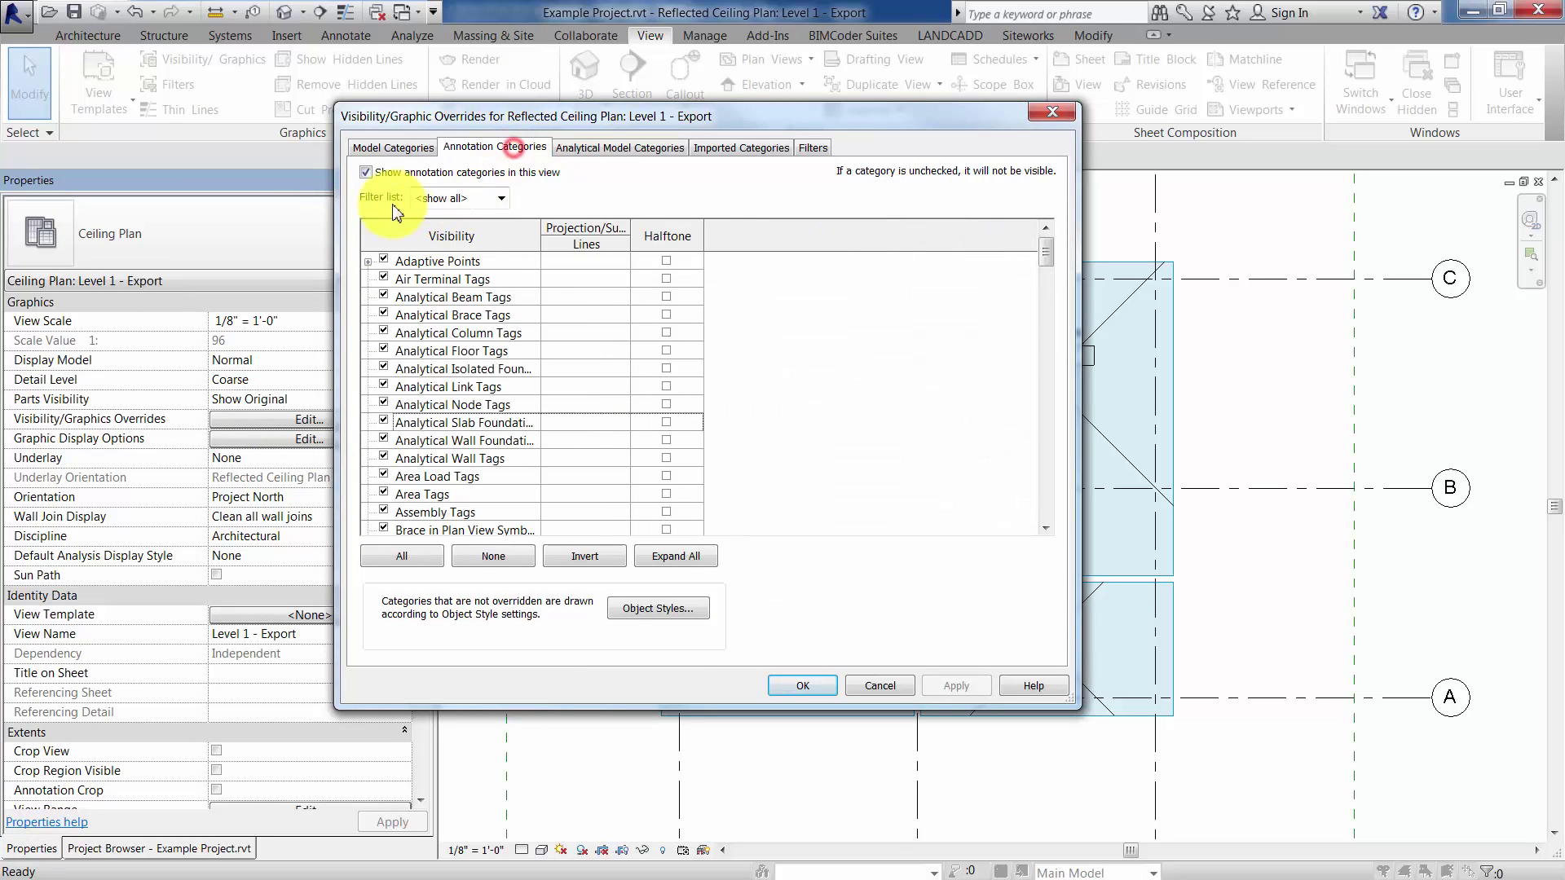
pyautogui.click(366, 172)
pyautogui.click(803, 685)
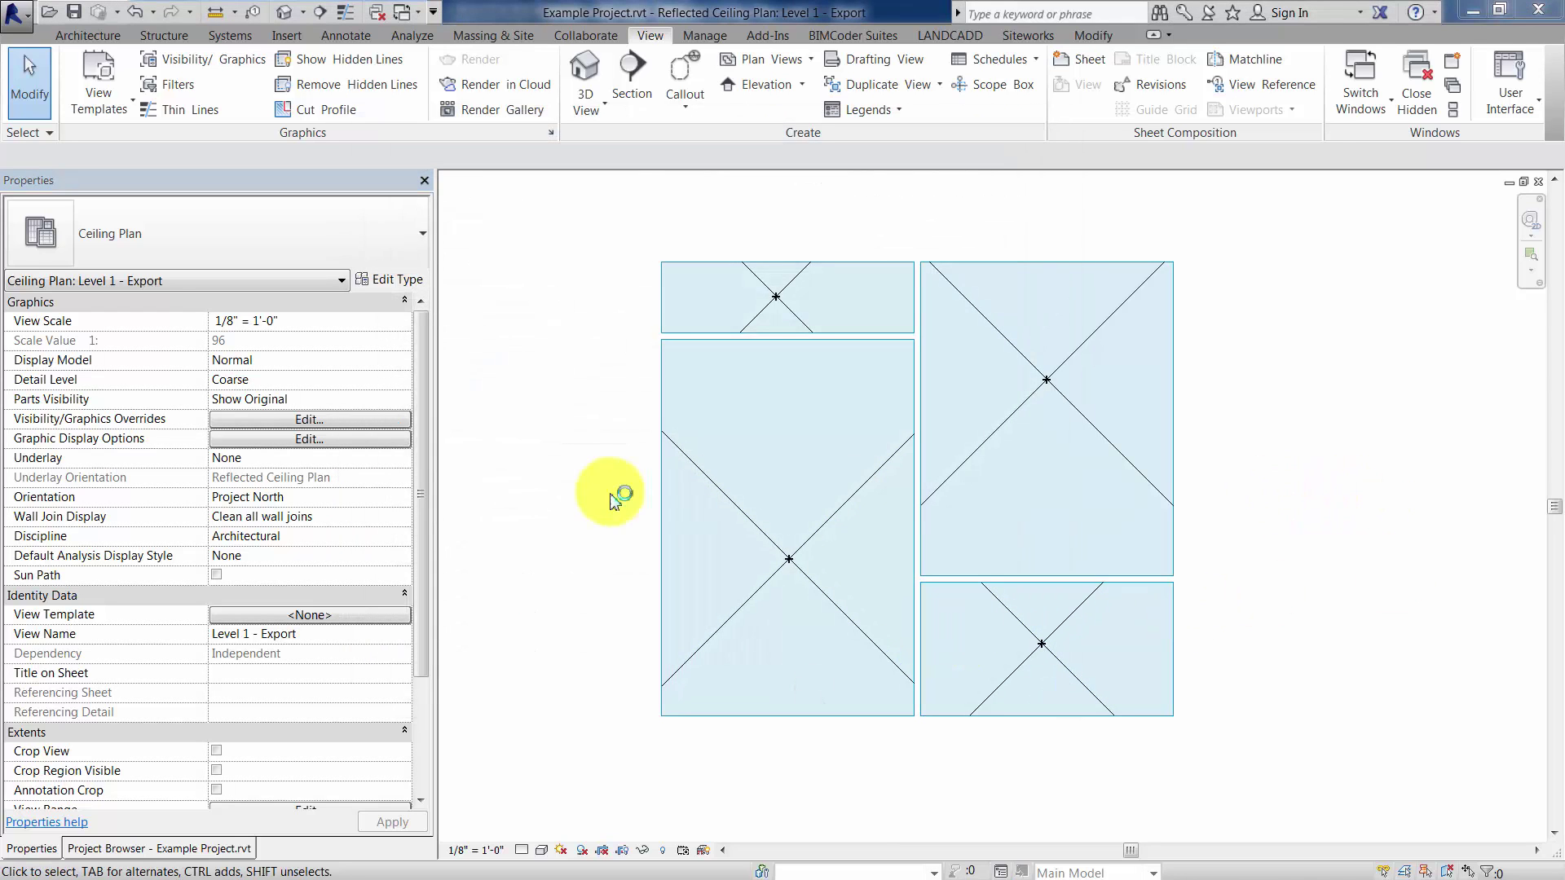
# - Add filters Type A through Type C on the view's Filters tab
pyautogui.click(319, 419)
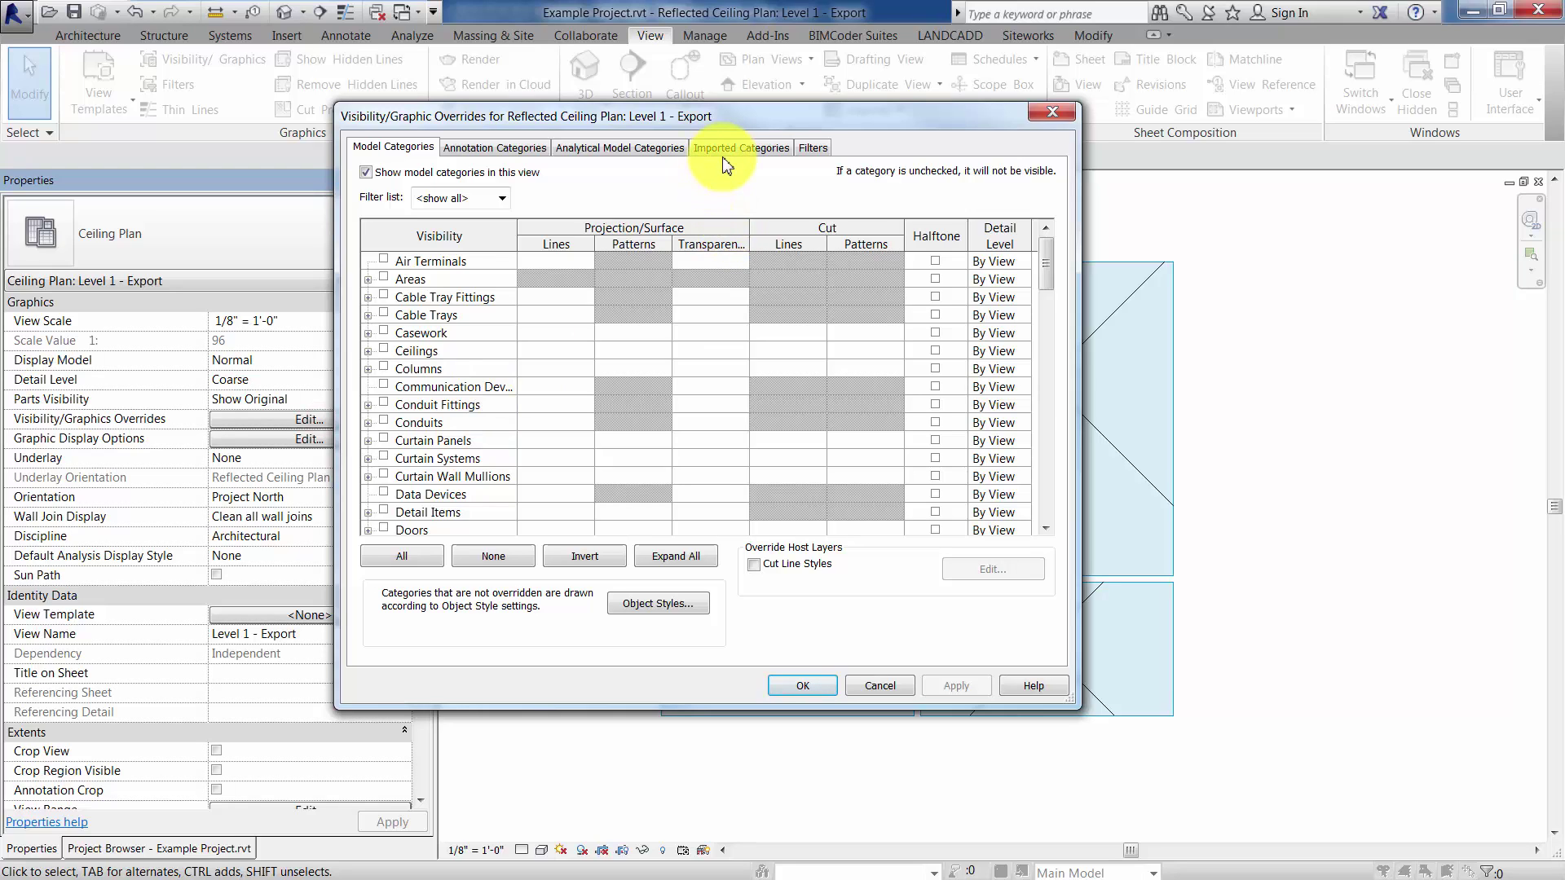
pyautogui.click(811, 148)
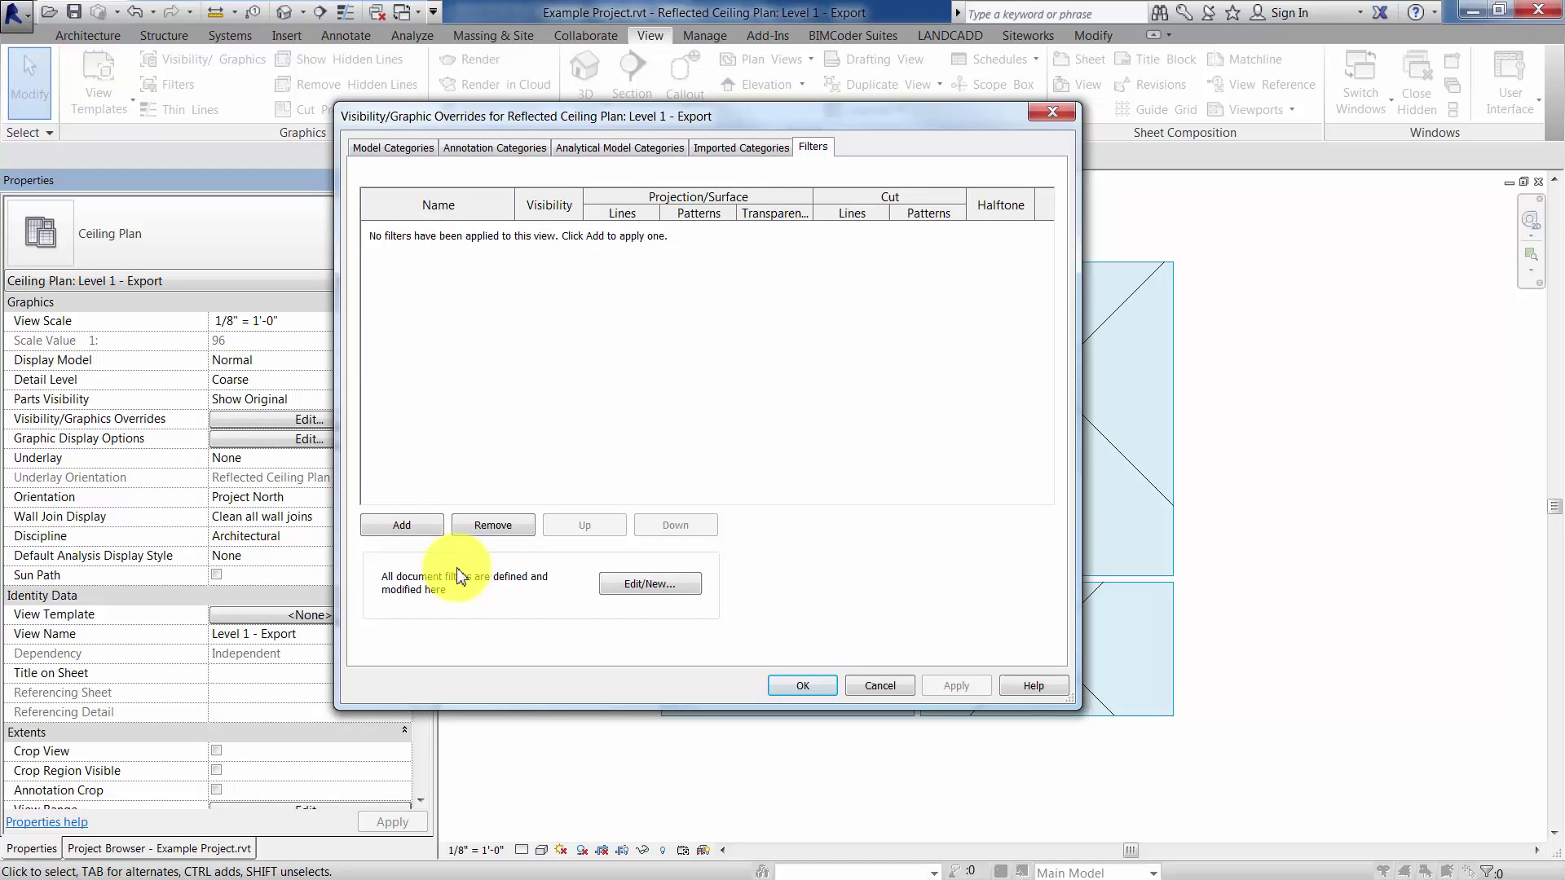
pyautogui.click(416, 533)
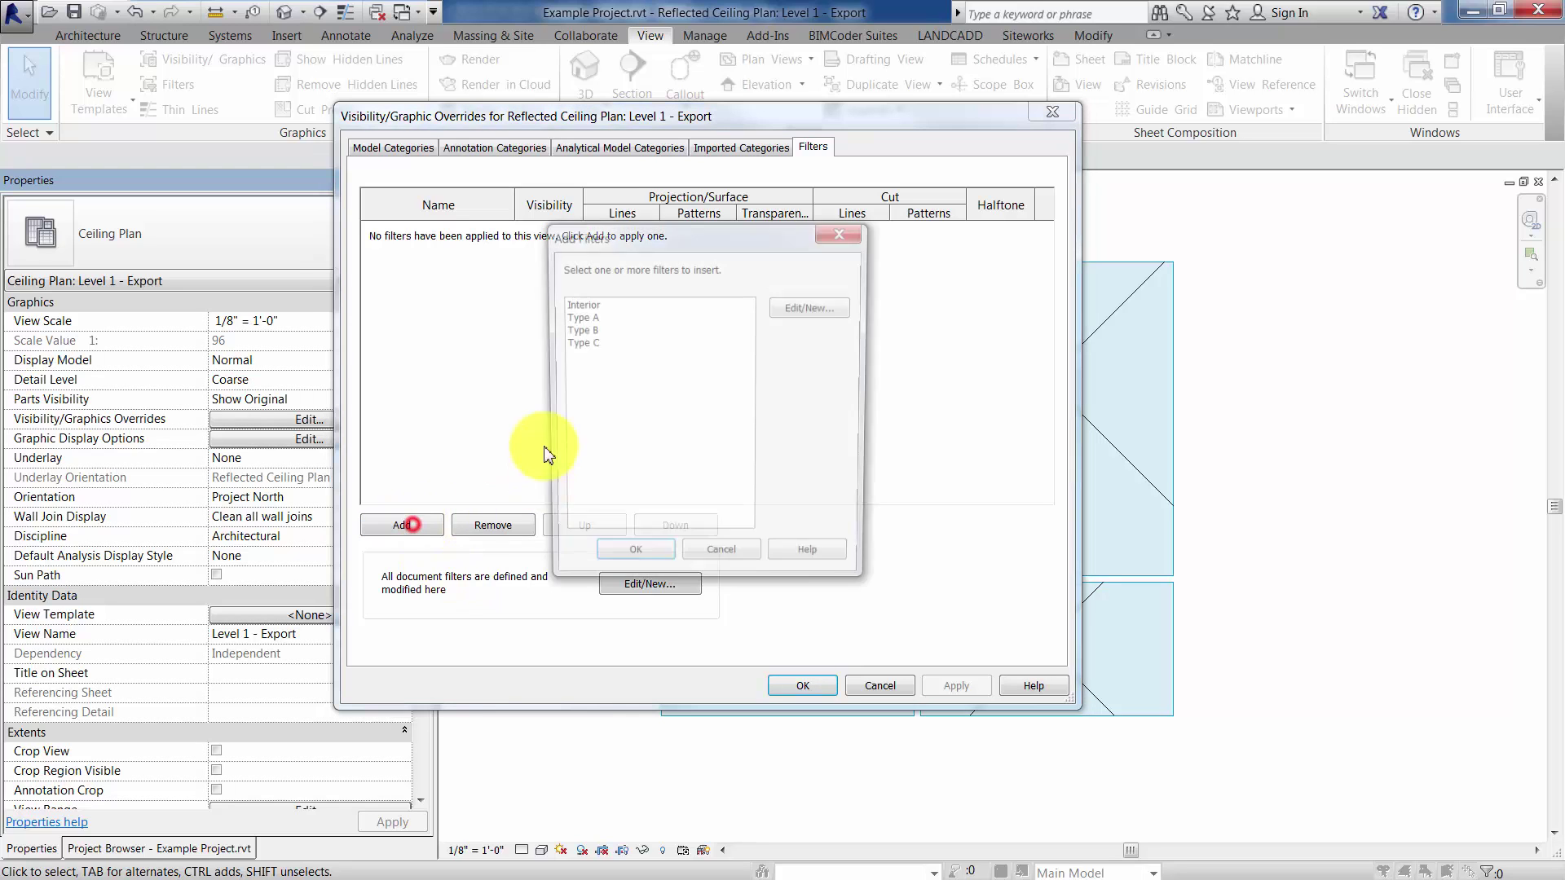
pyautogui.click(581, 316)
pyautogui.keyDown('shift'); pyautogui.click(581, 342); pyautogui.keyUp('shift')
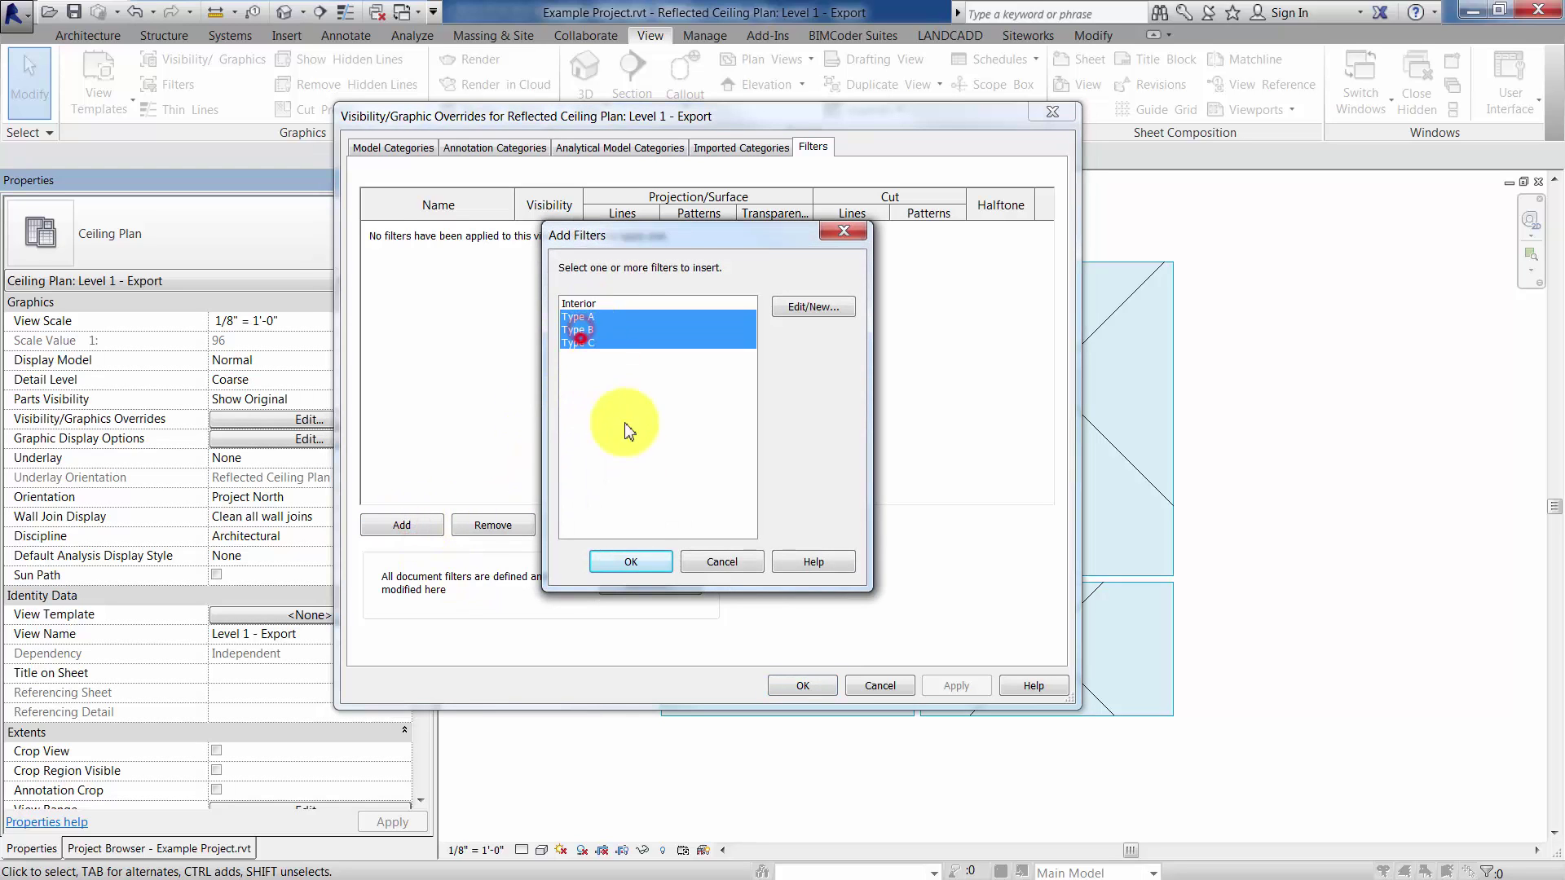
pyautogui.click(630, 562)
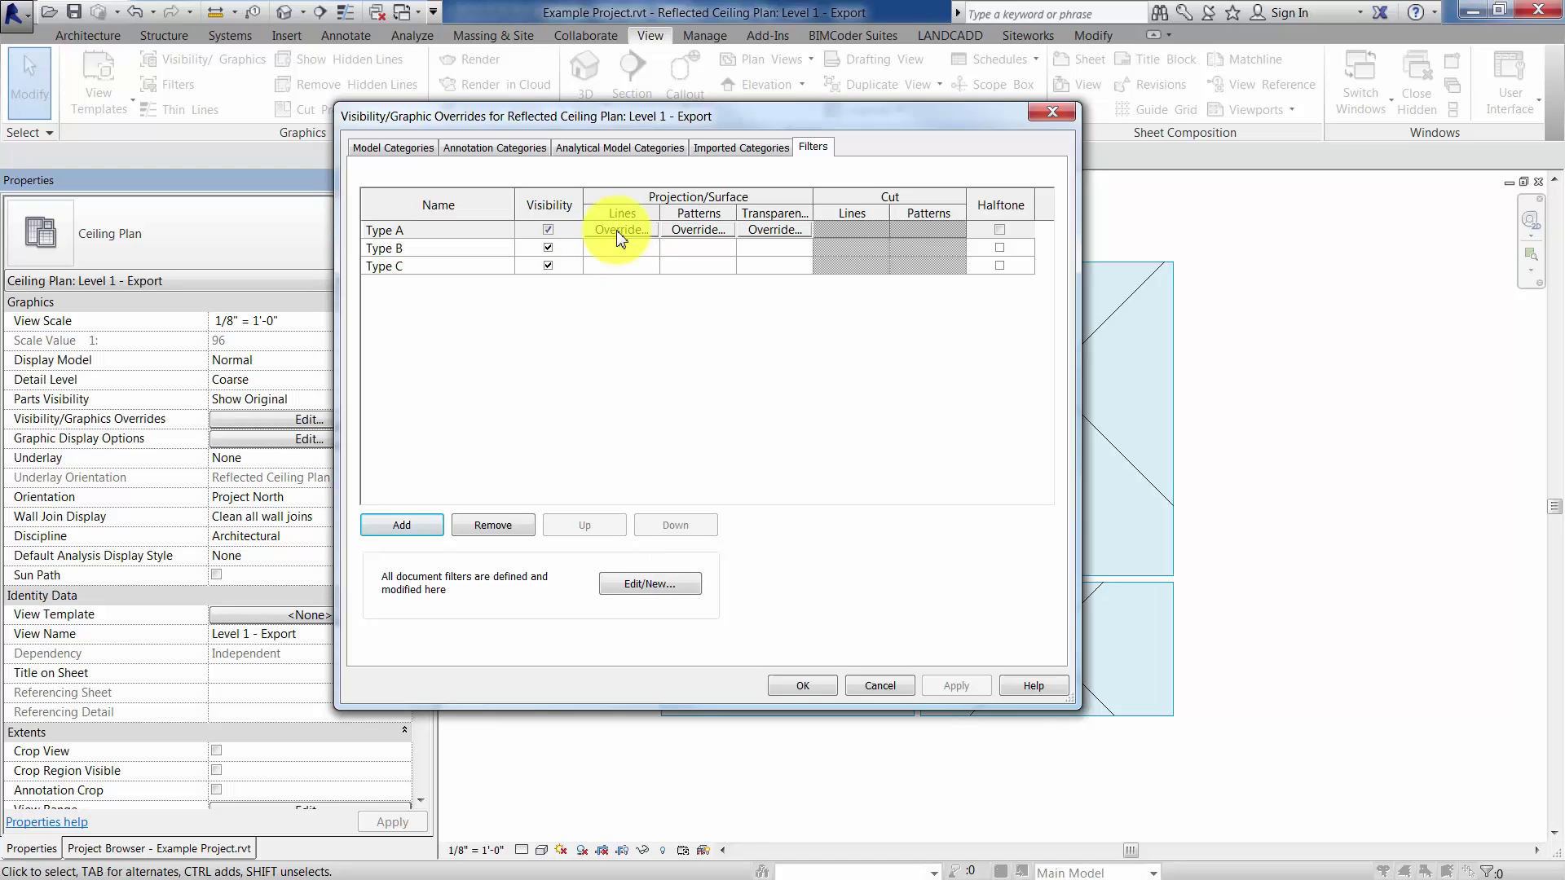
# - Override the Type A filter's projection lines with weight 5 and the Dash 1/8" pattern
pyautogui.click(620, 231)
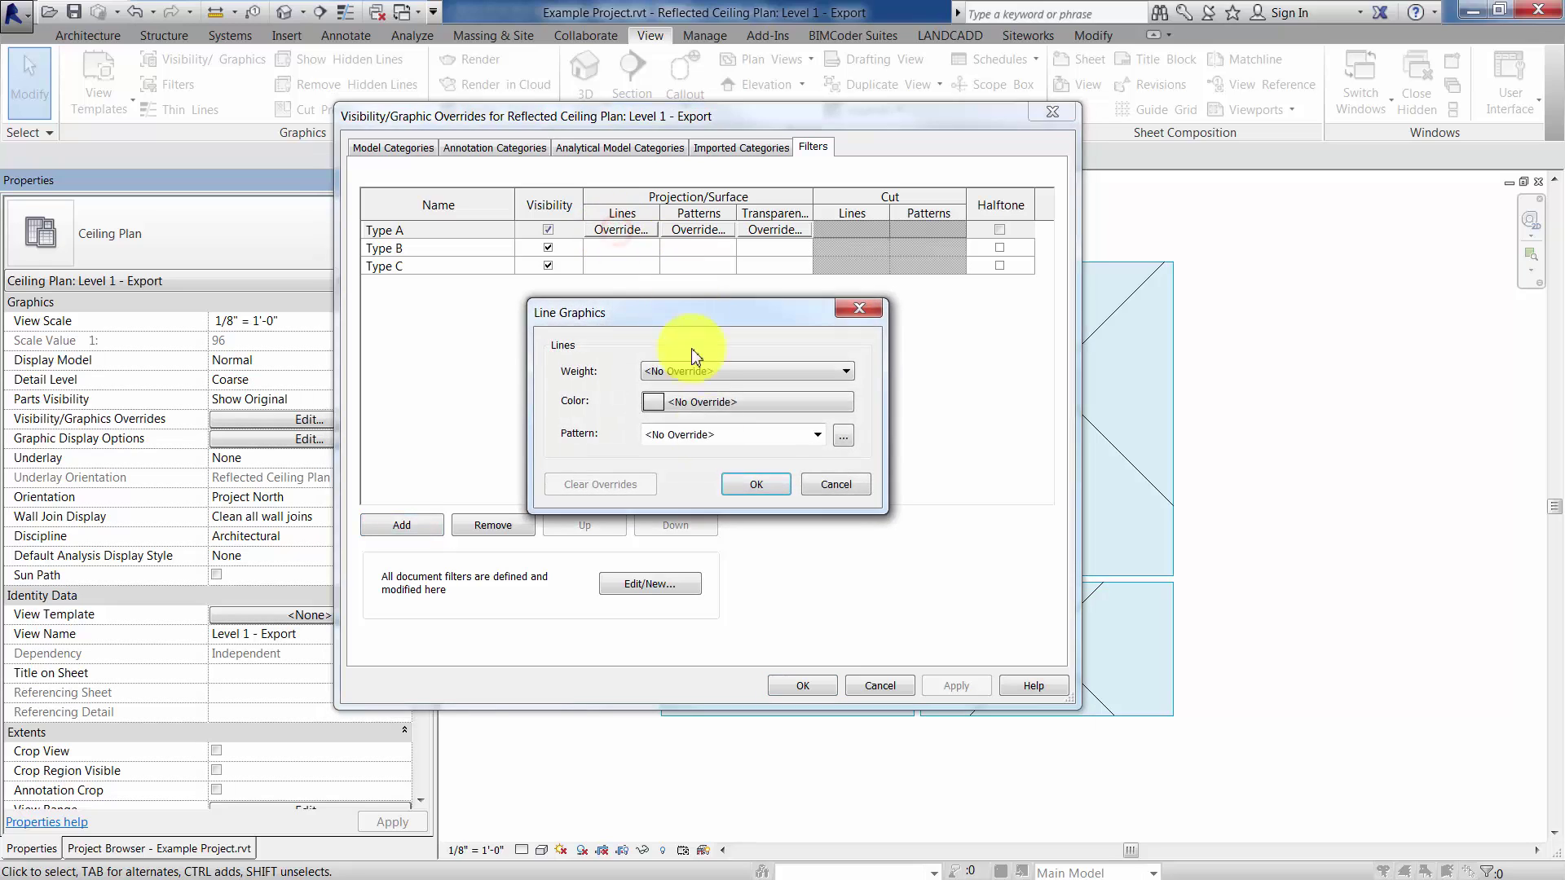
pyautogui.click(717, 373)
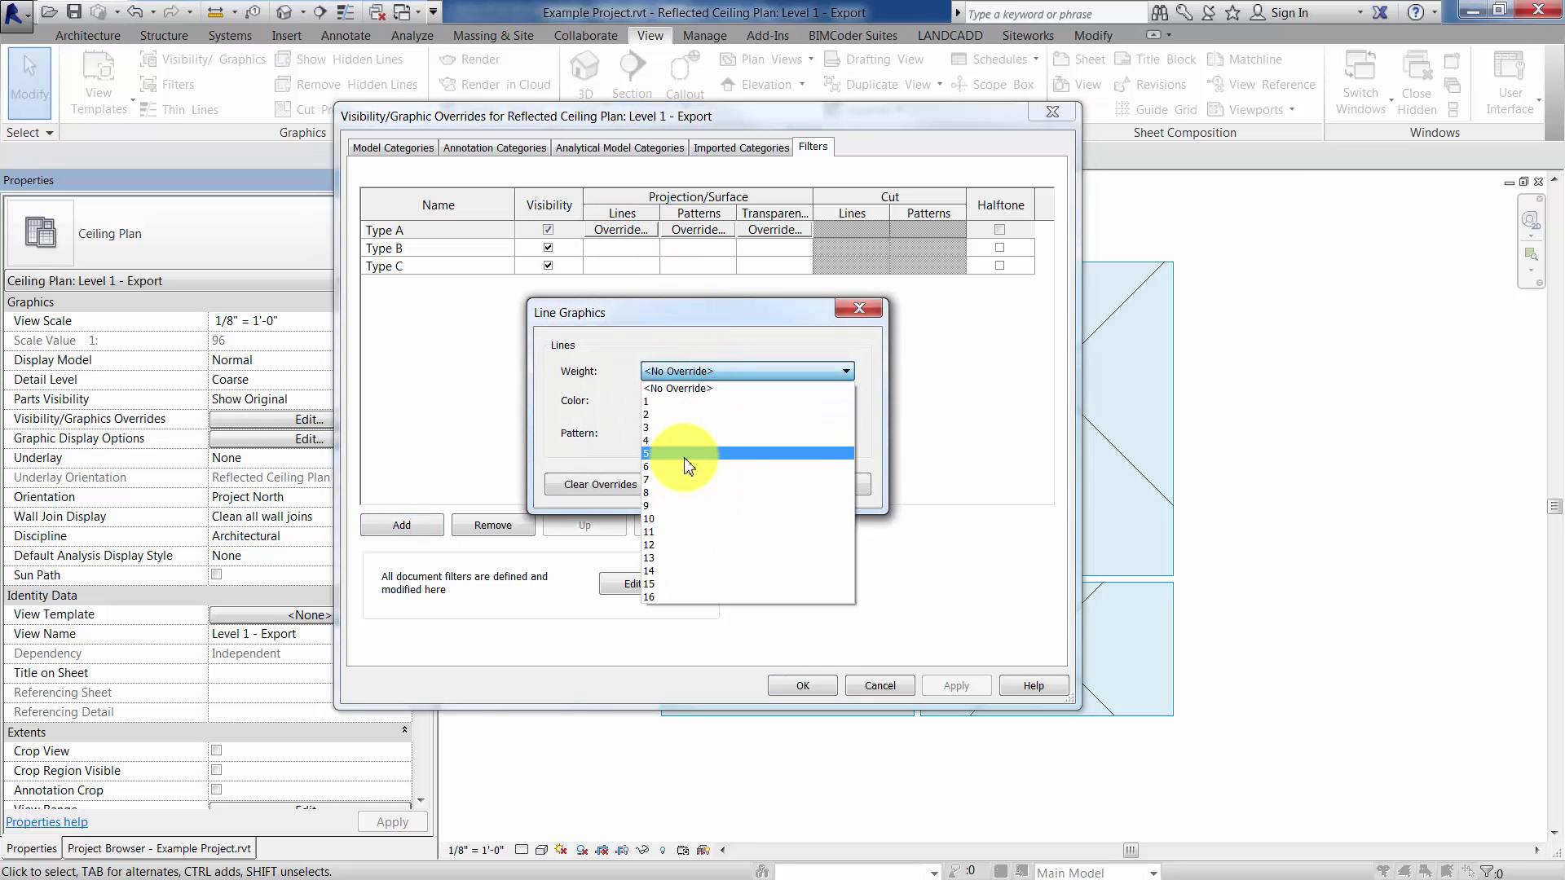
pyautogui.click(697, 459)
pyautogui.click(753, 489)
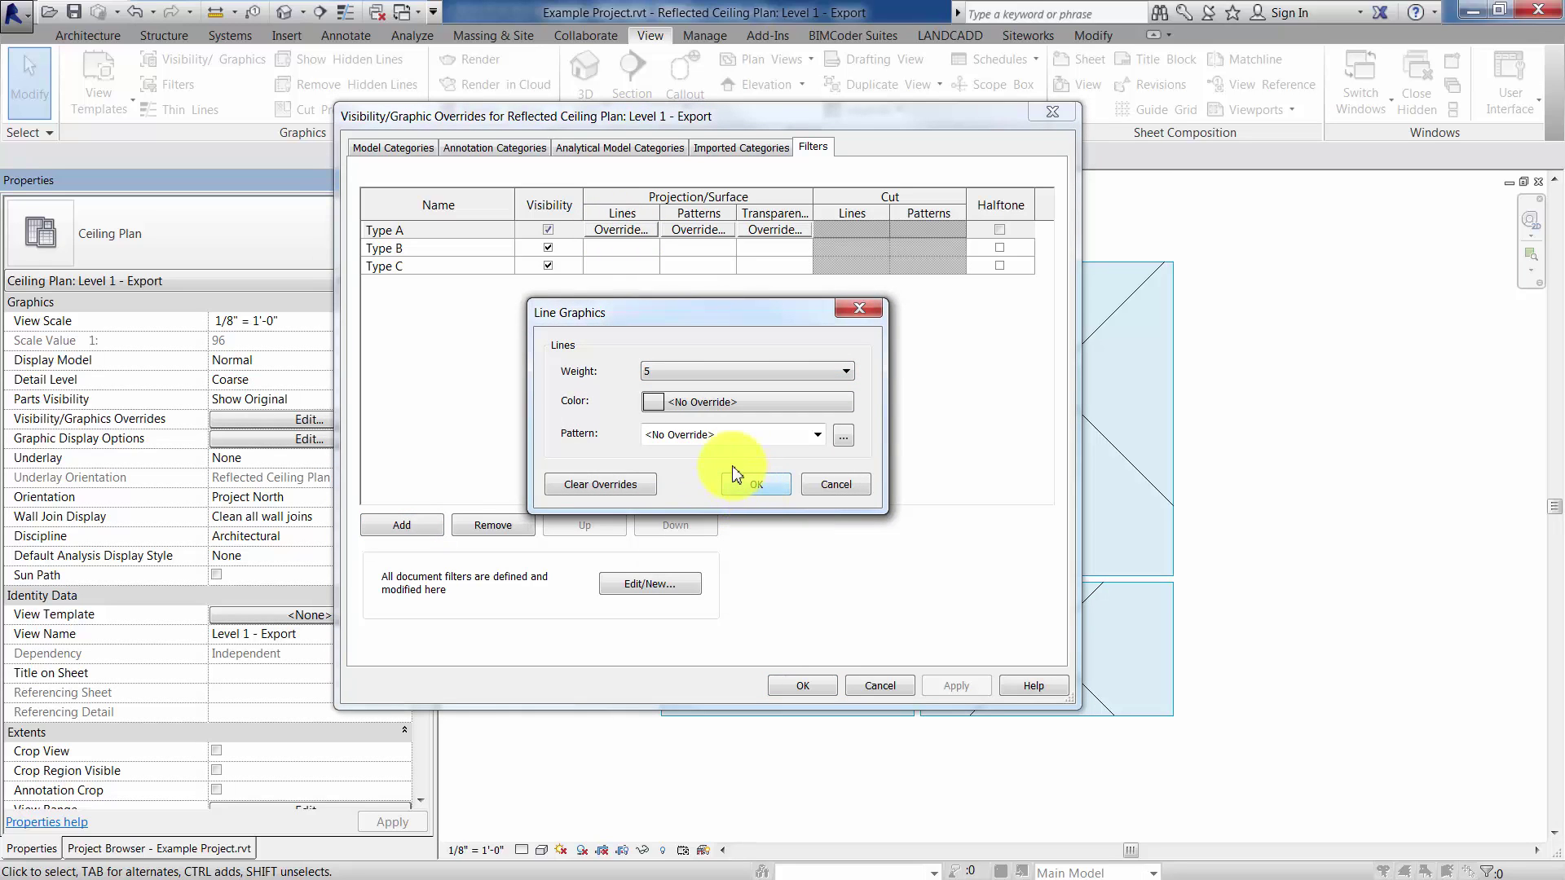
pyautogui.click(817, 436)
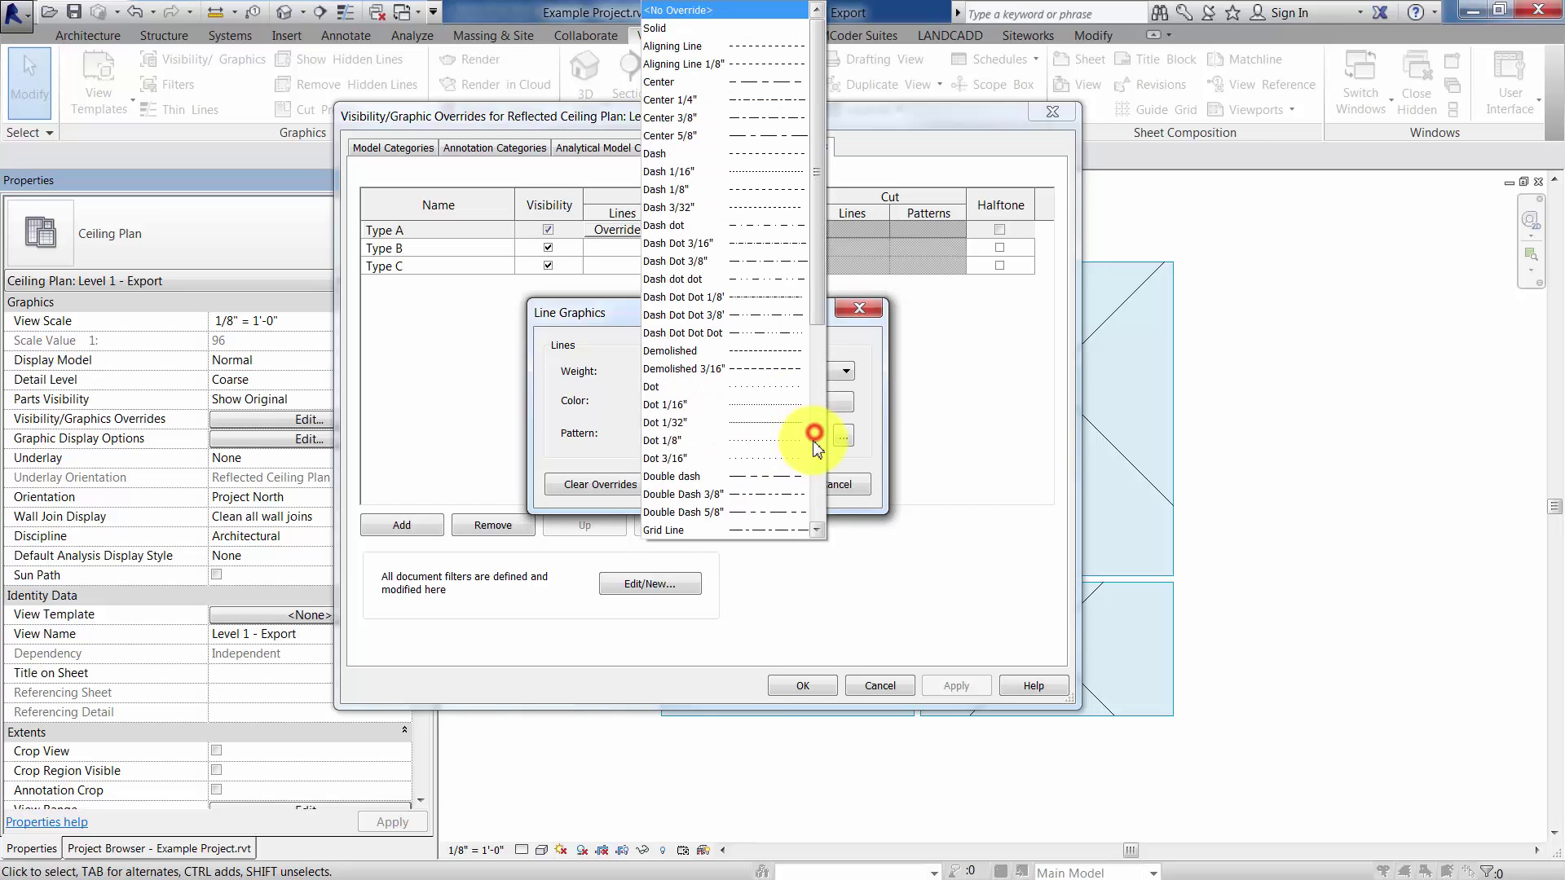
pyautogui.click(749, 190)
pyautogui.click(738, 481)
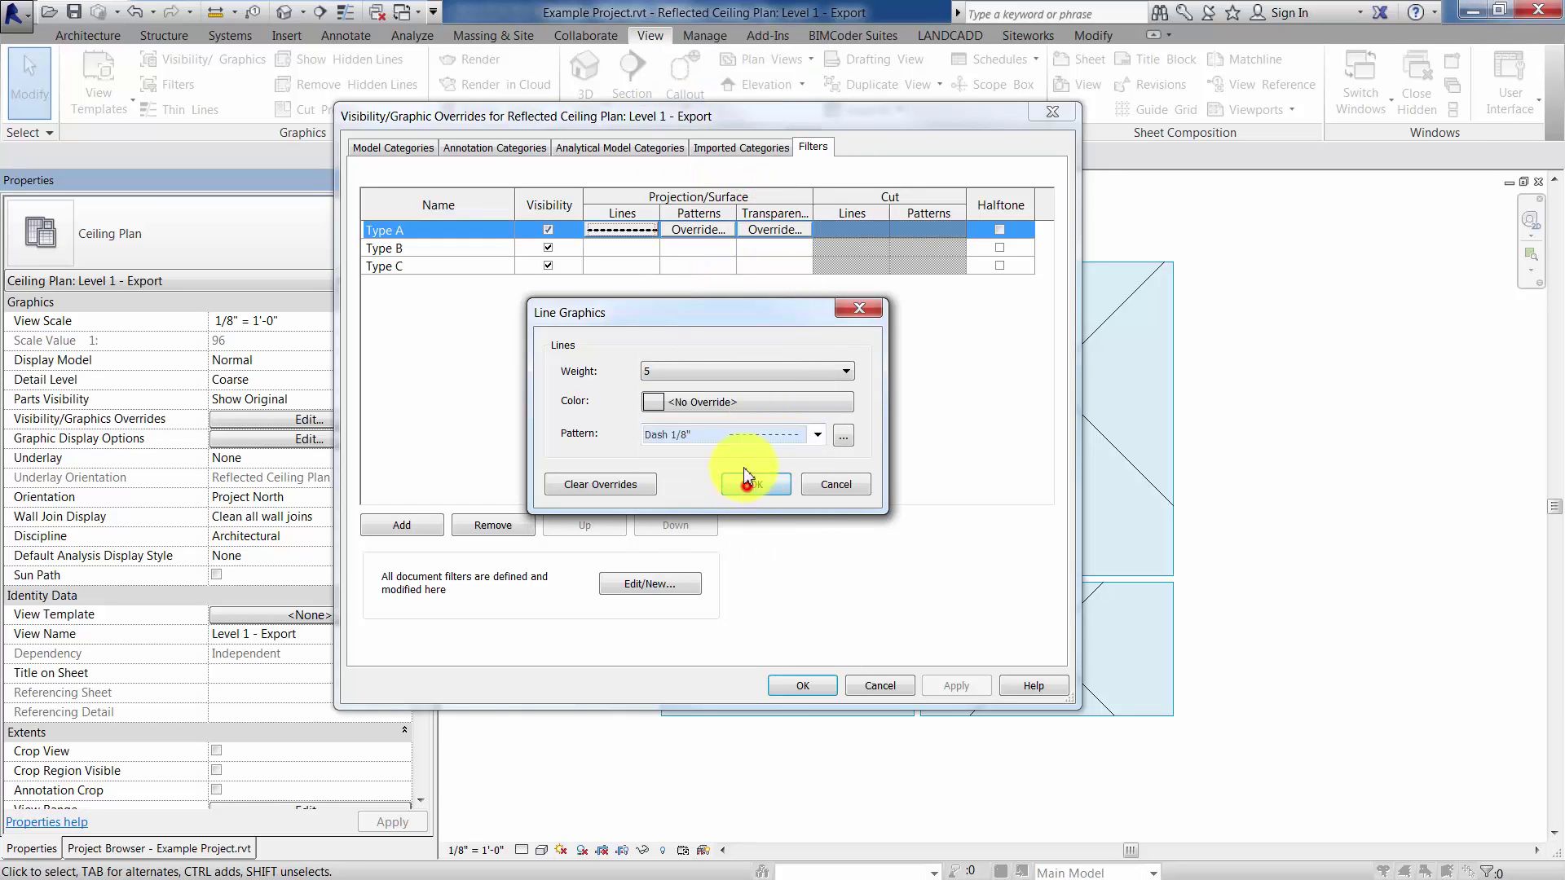
# - Give the Type B filter's projection lines weight 6 and a Solid pattern
pyautogui.click(632, 254)
pyautogui.click(638, 253)
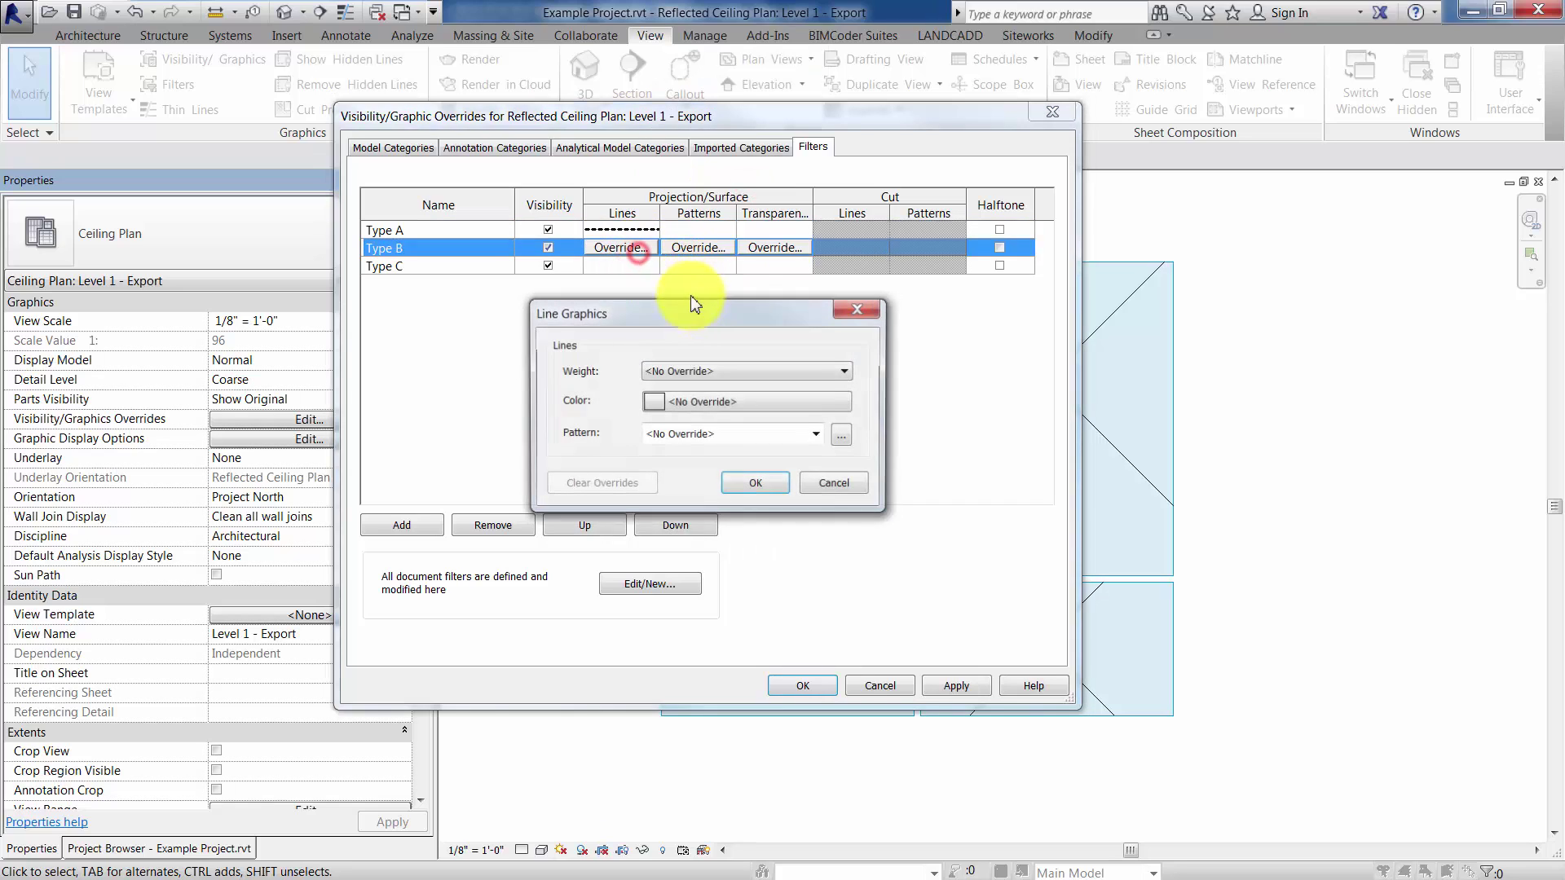
pyautogui.click(723, 371)
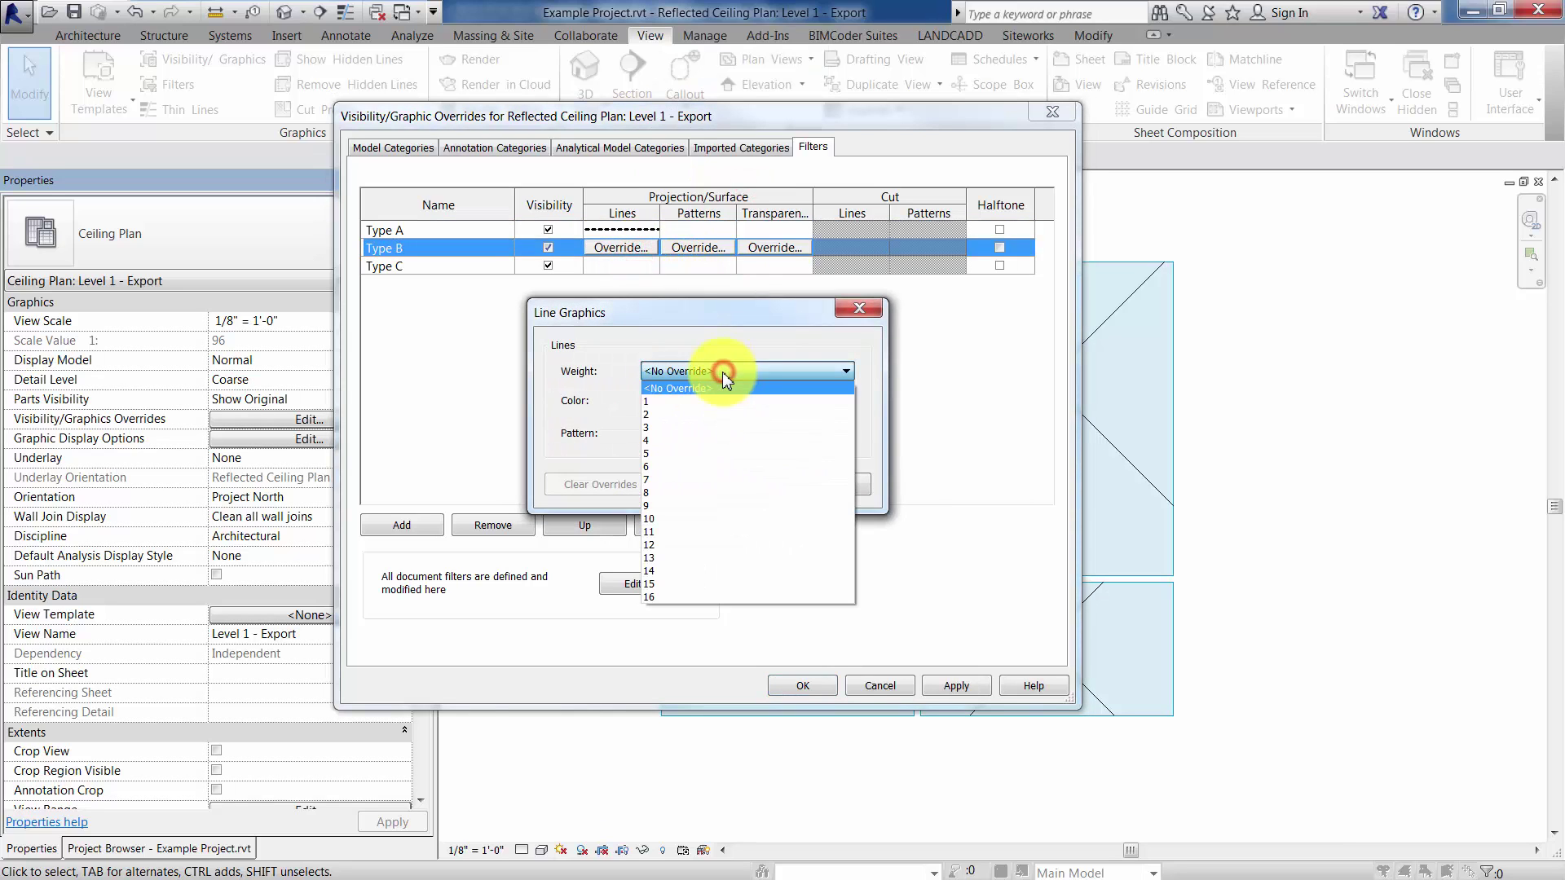
pyautogui.click(695, 466)
pyautogui.click(756, 432)
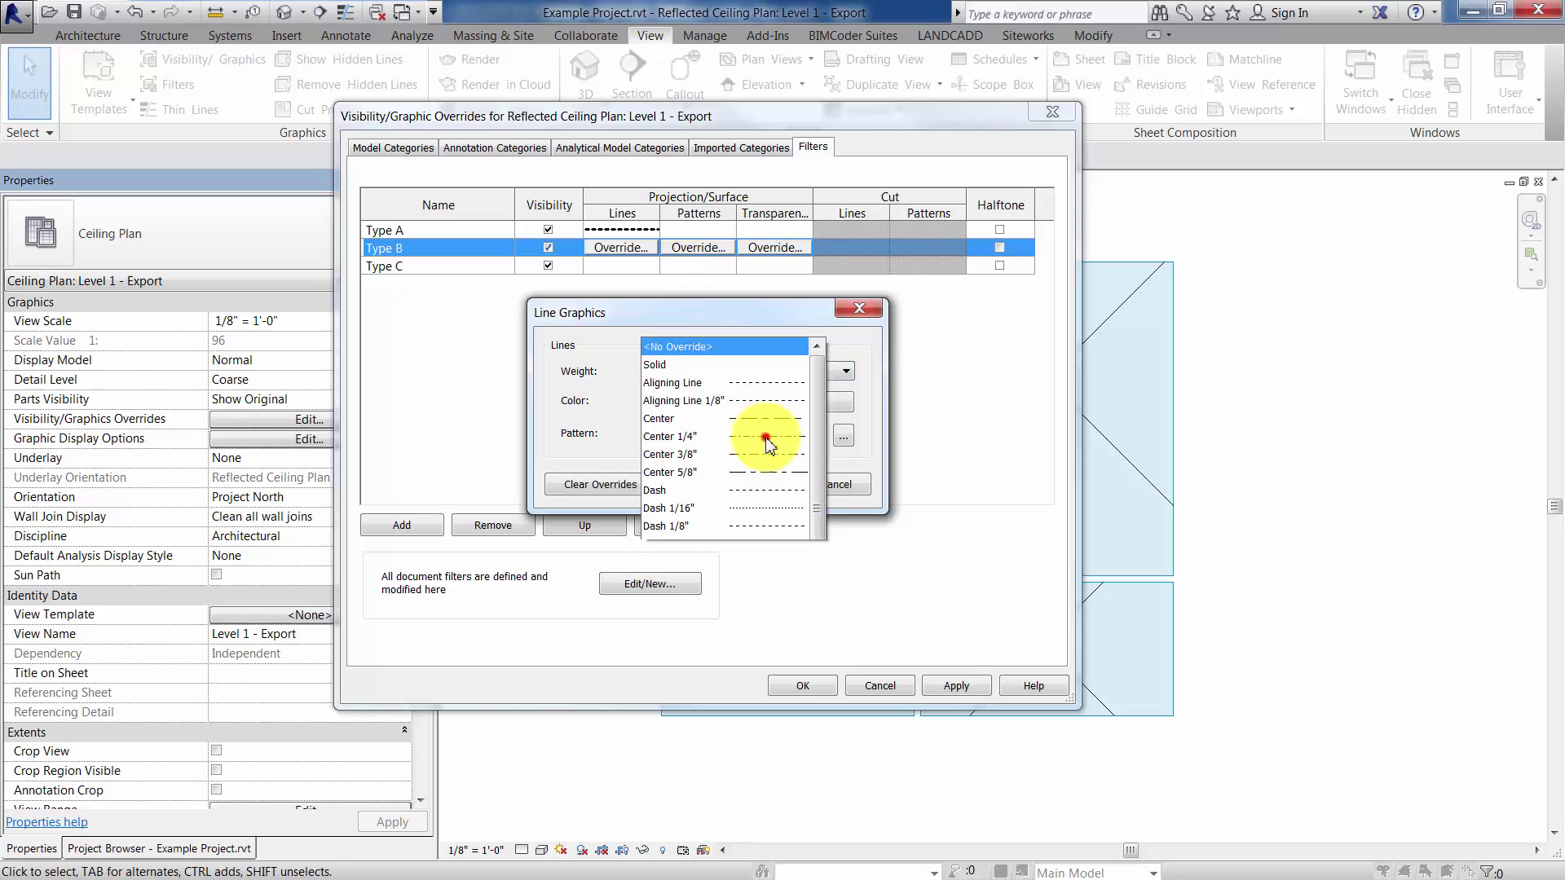
pyautogui.click(731, 32)
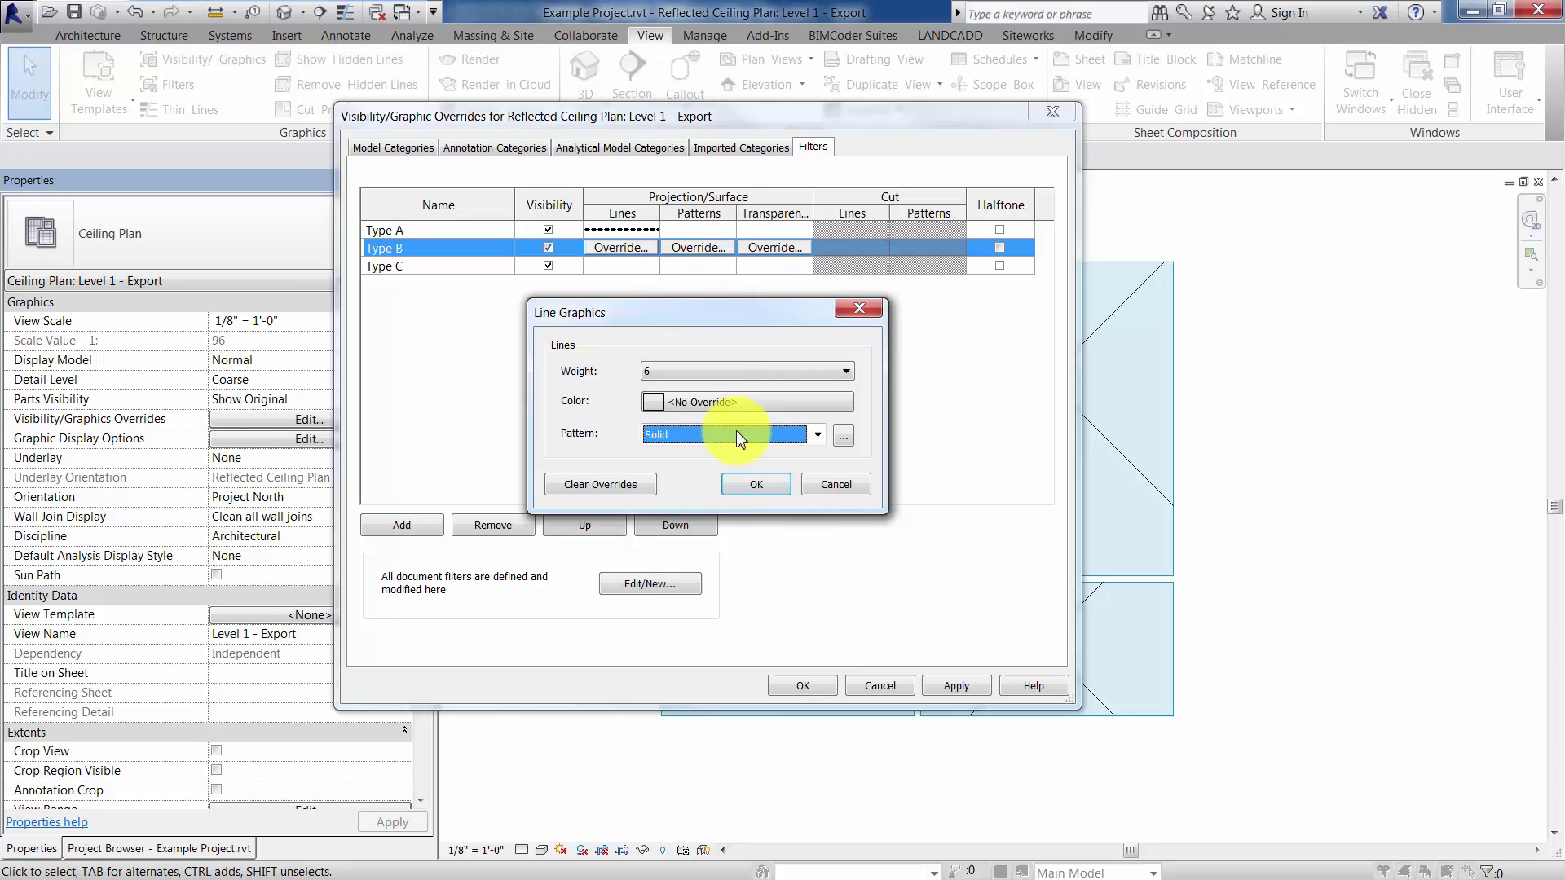
pyautogui.click(756, 484)
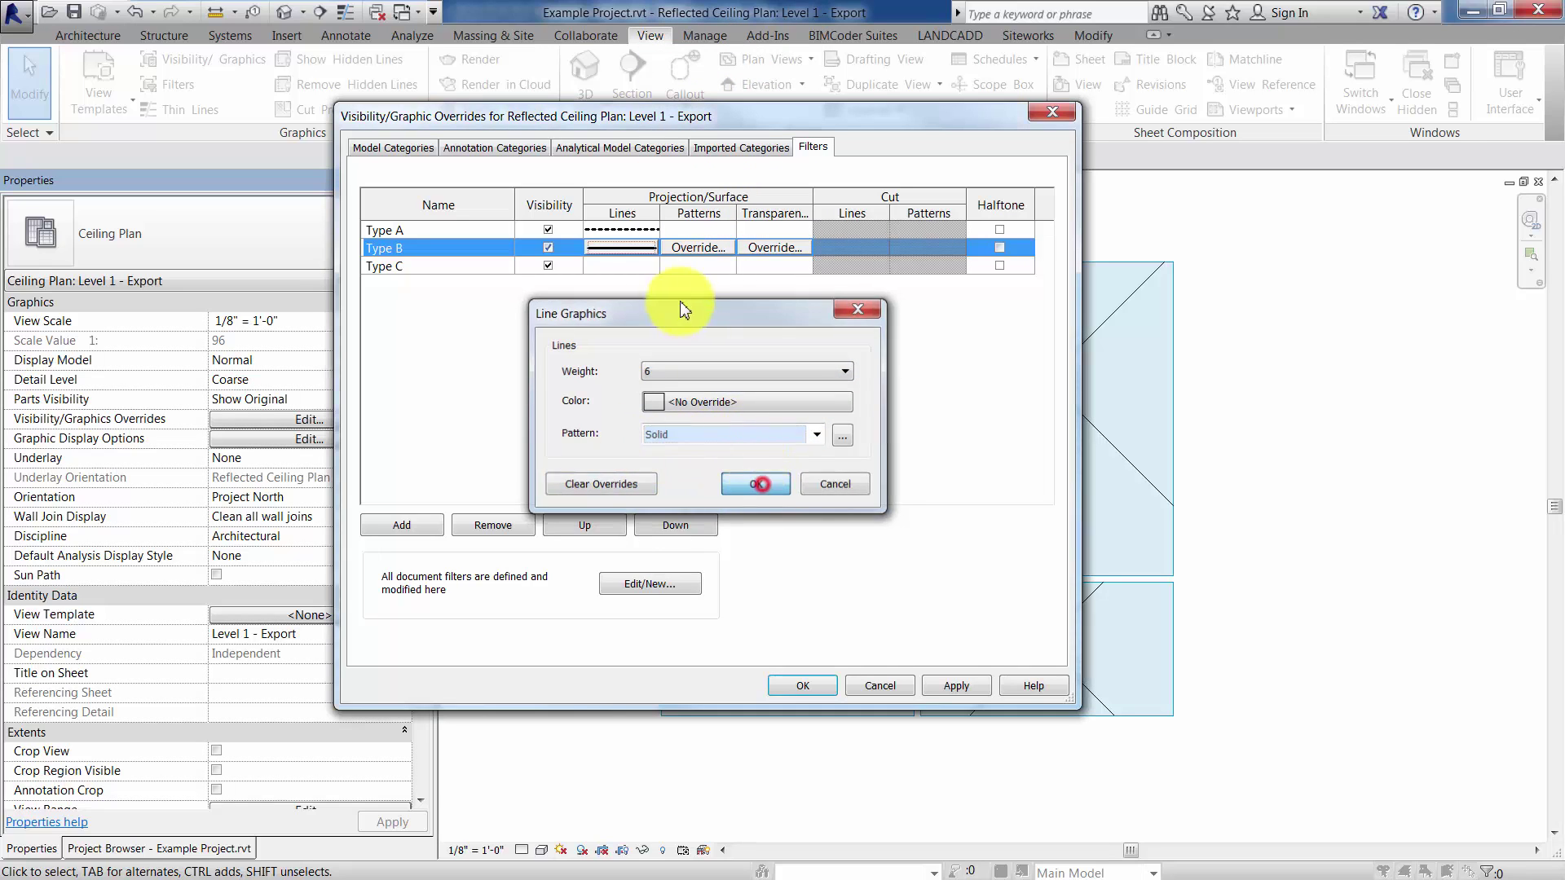
# - Give the Type C filter's projection lines weight 9 and the Dash dot pattern
pyautogui.click(628, 267)
pyautogui.click(622, 266)
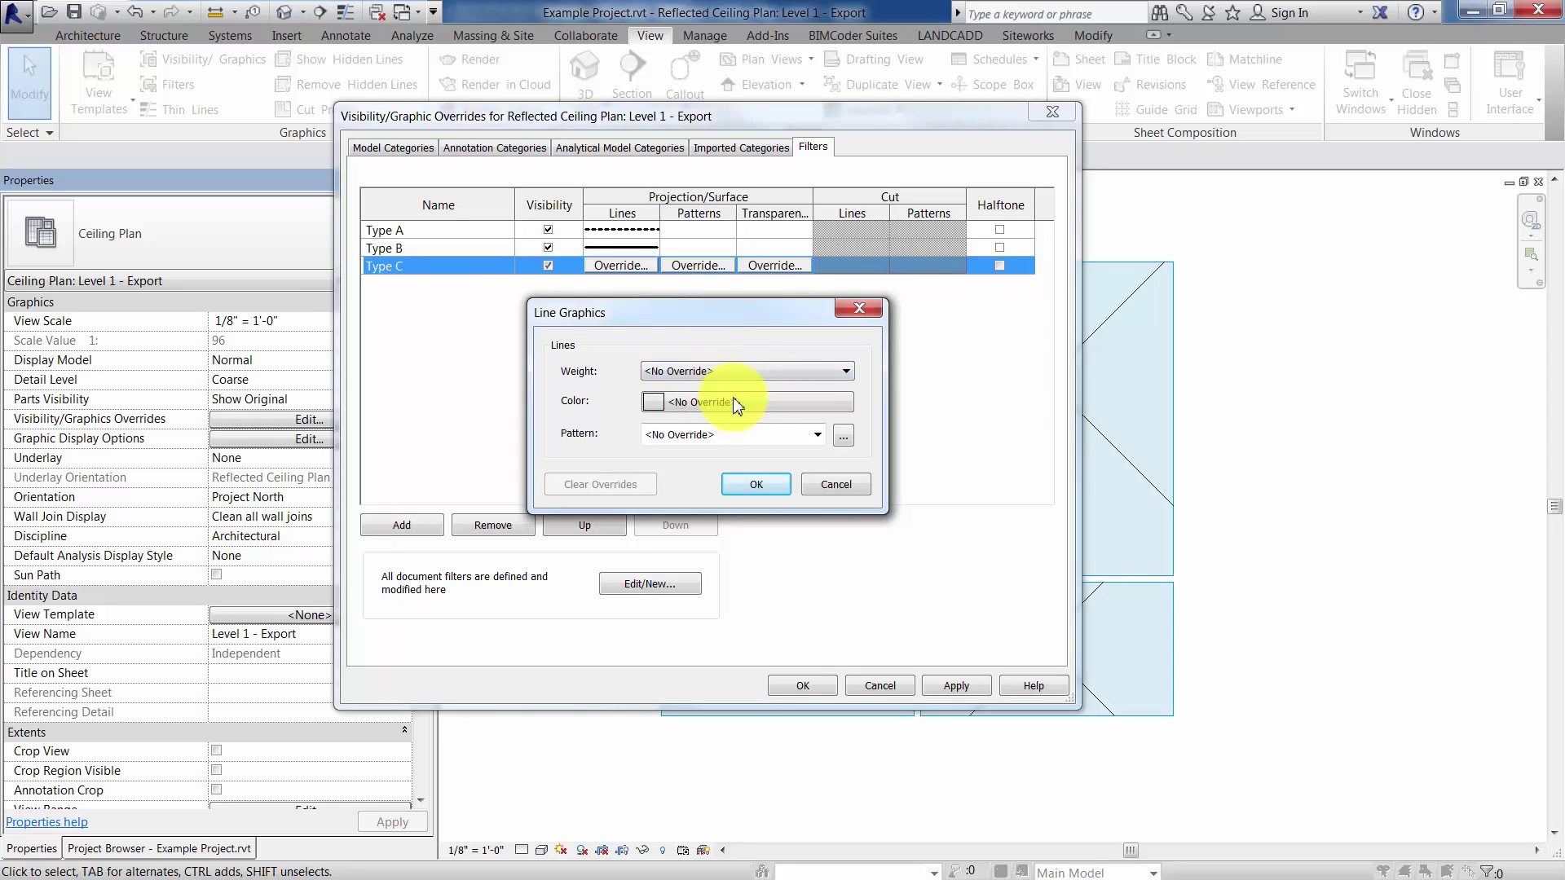
pyautogui.click(732, 371)
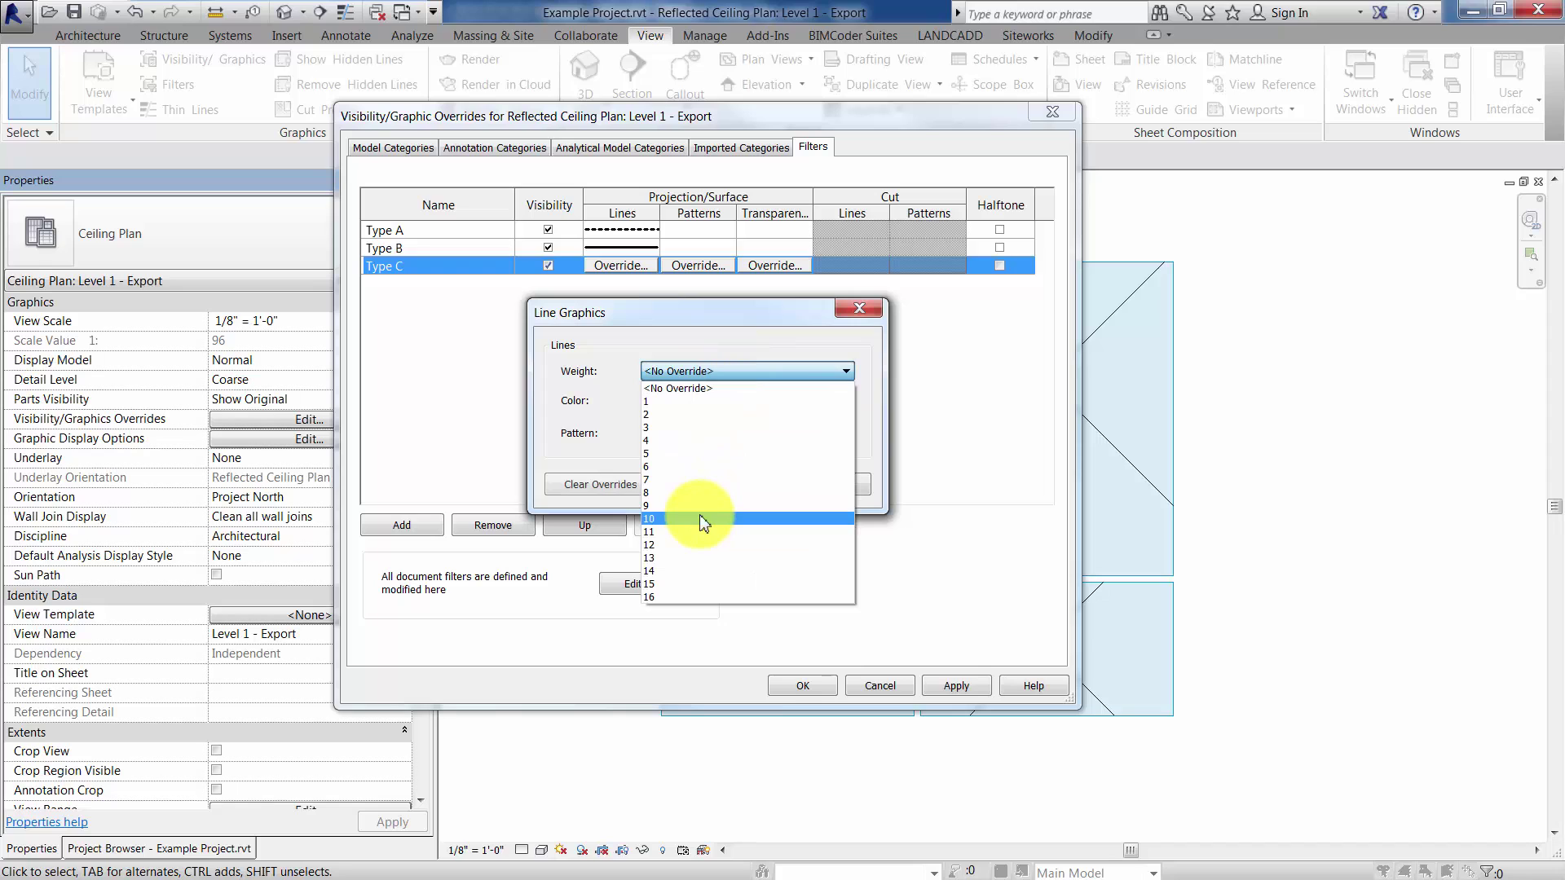
pyautogui.click(699, 506)
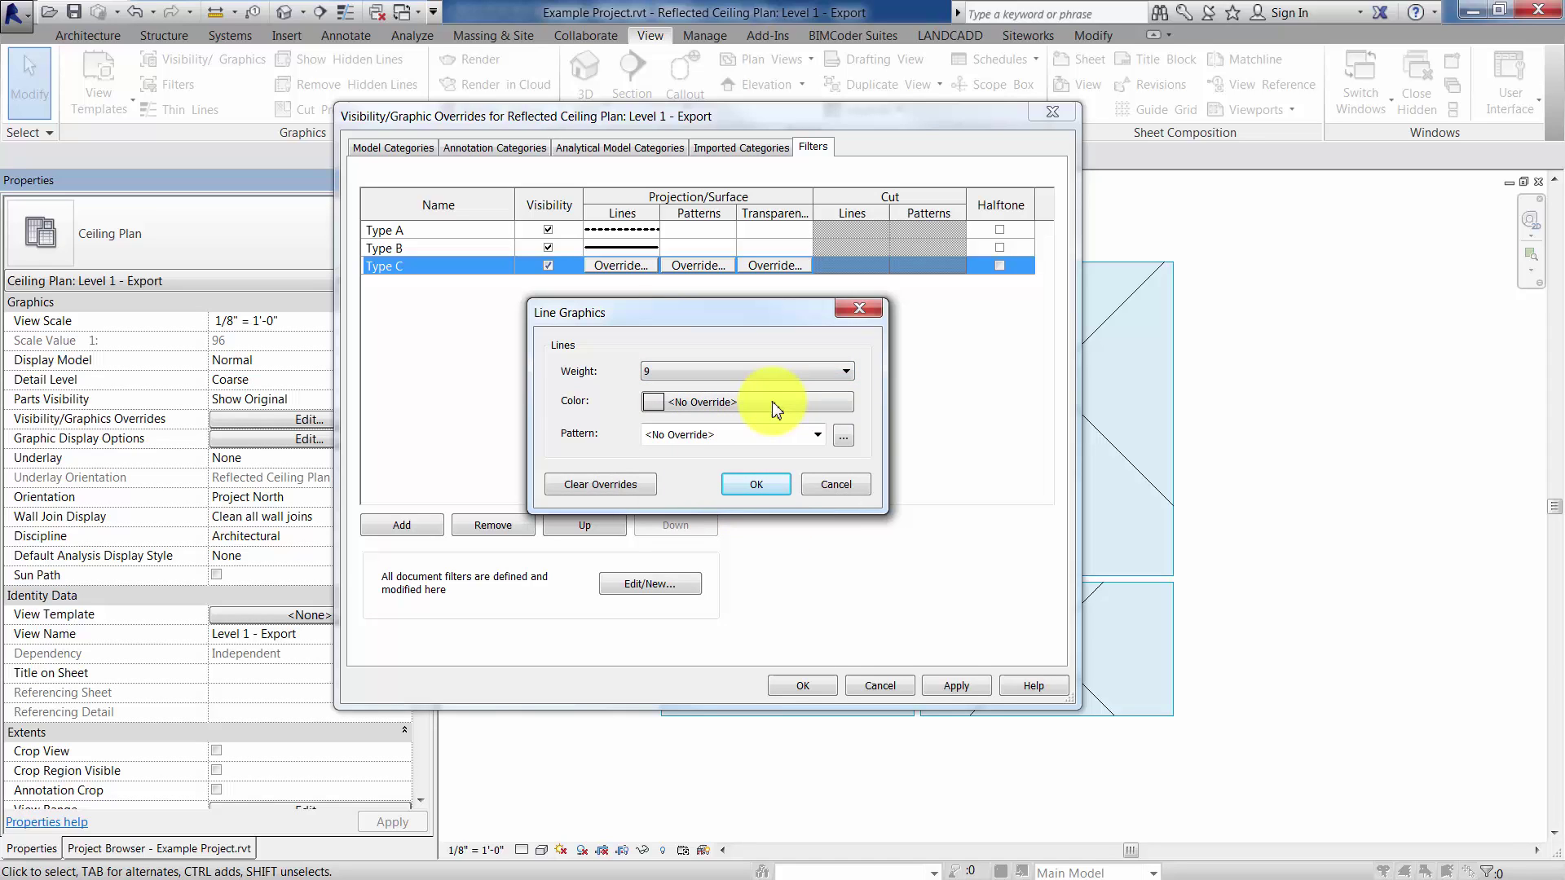
pyautogui.click(773, 434)
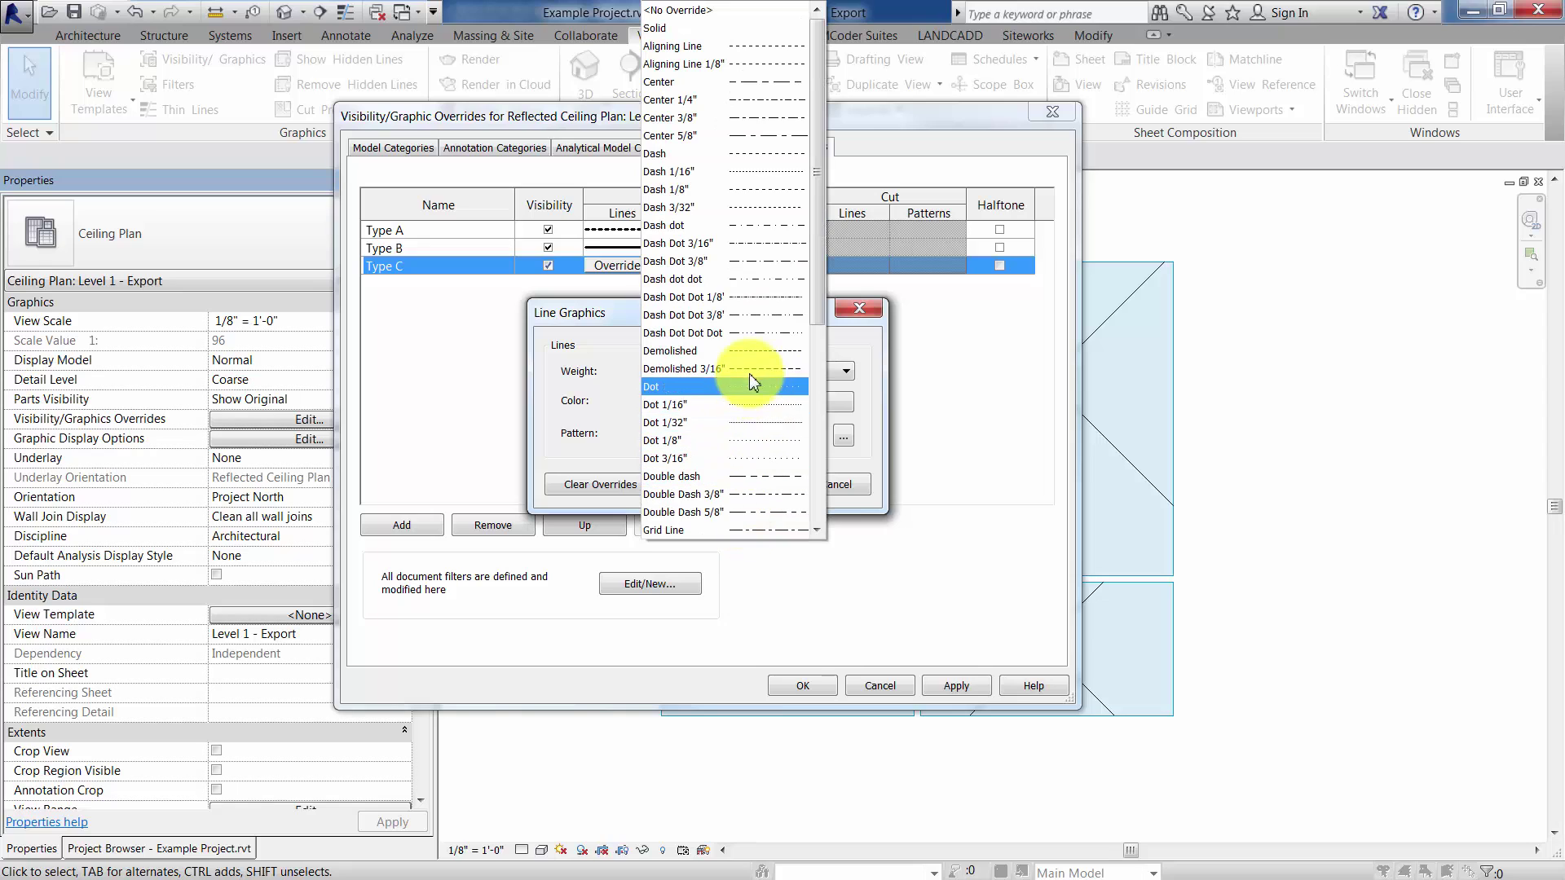
pyautogui.click(745, 225)
pyautogui.click(754, 486)
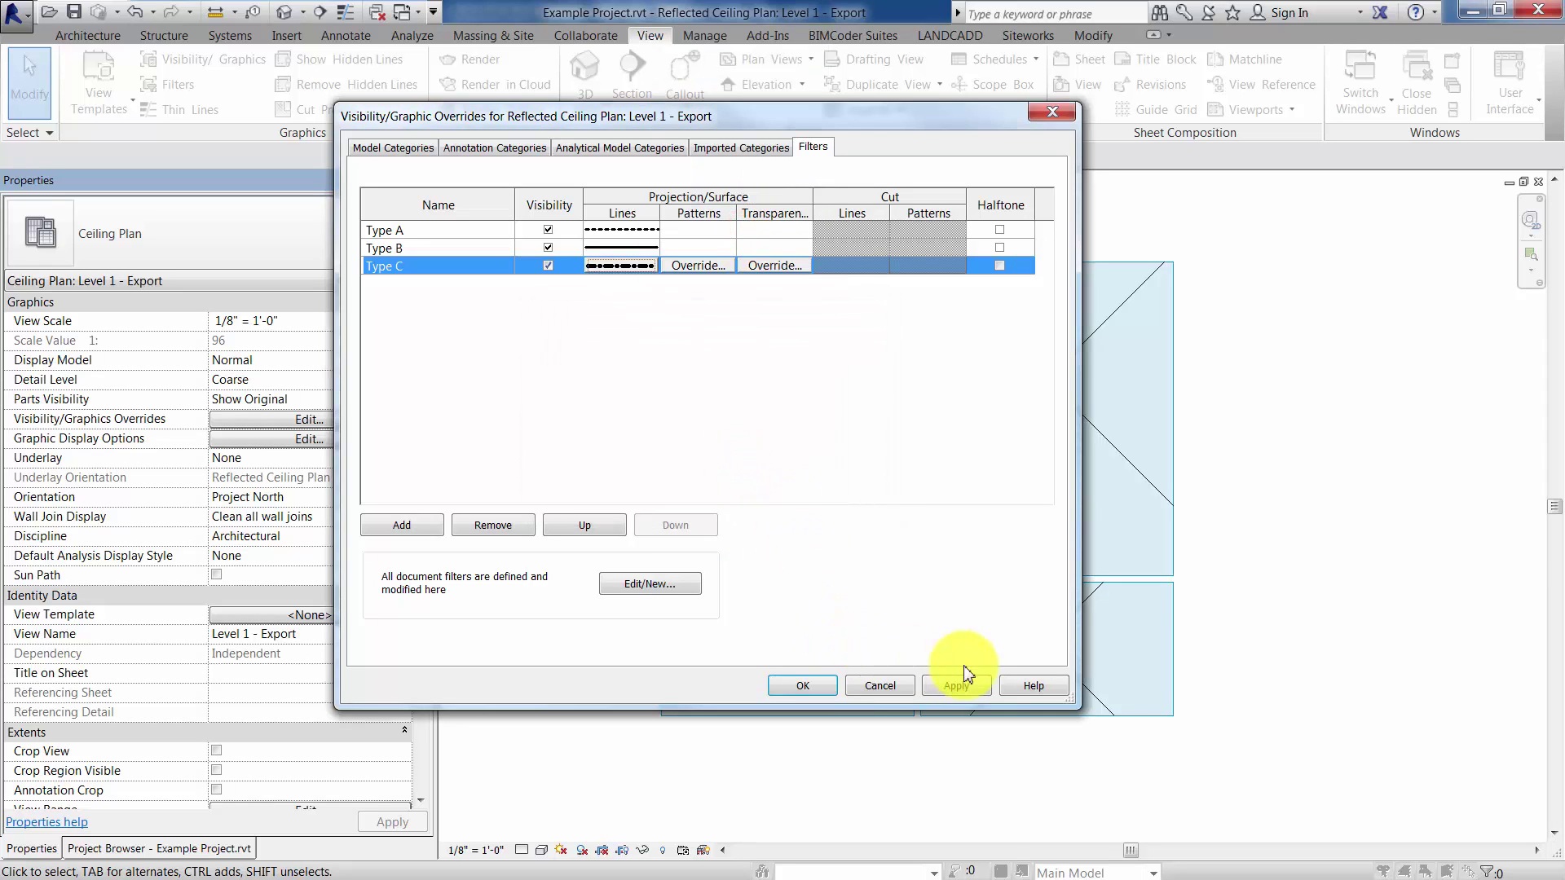
pyautogui.click(957, 686)
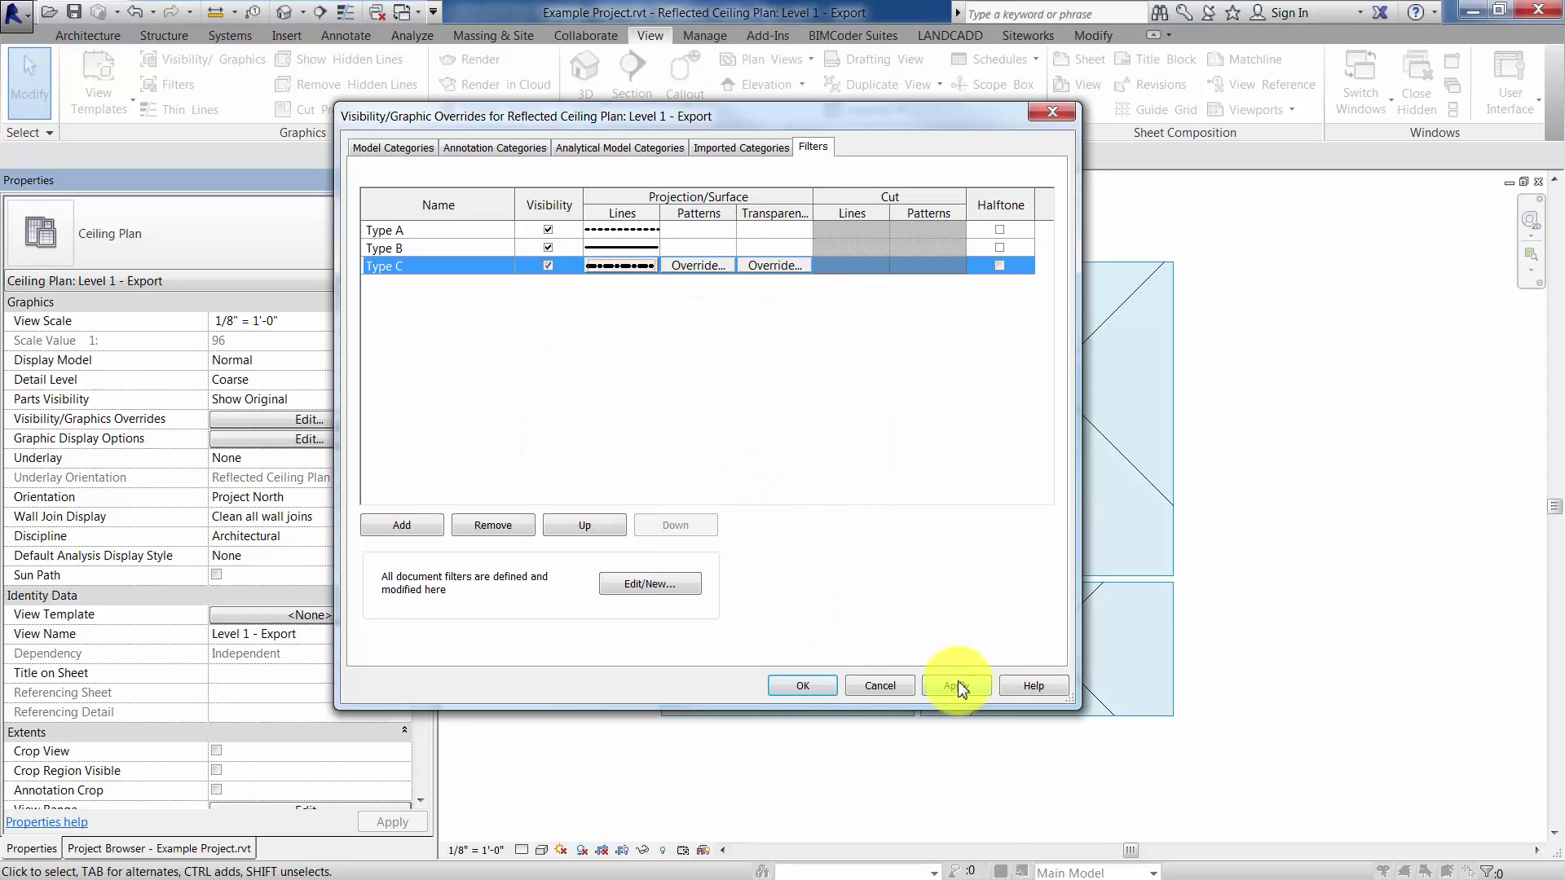
# - Accept the Visibility/Graphic overrides so rooms show dashed, solid and dash-dot outlines by ceiling type
pyautogui.click(802, 685)
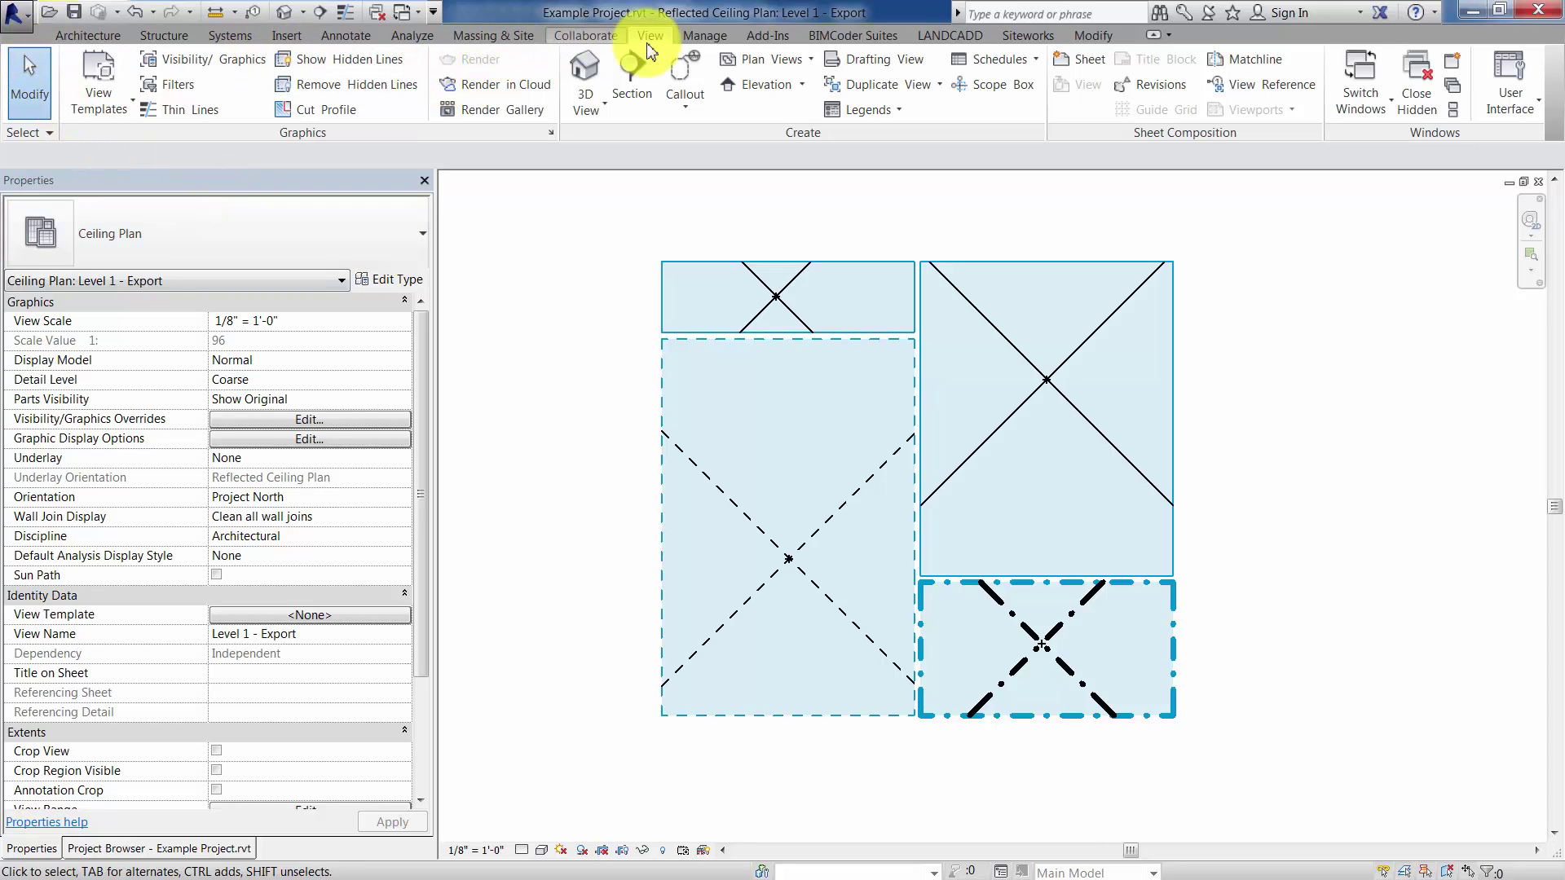
# - Start a DWG export of the ceiling plan from Export > CAD Formats
pyautogui.click(16, 19)
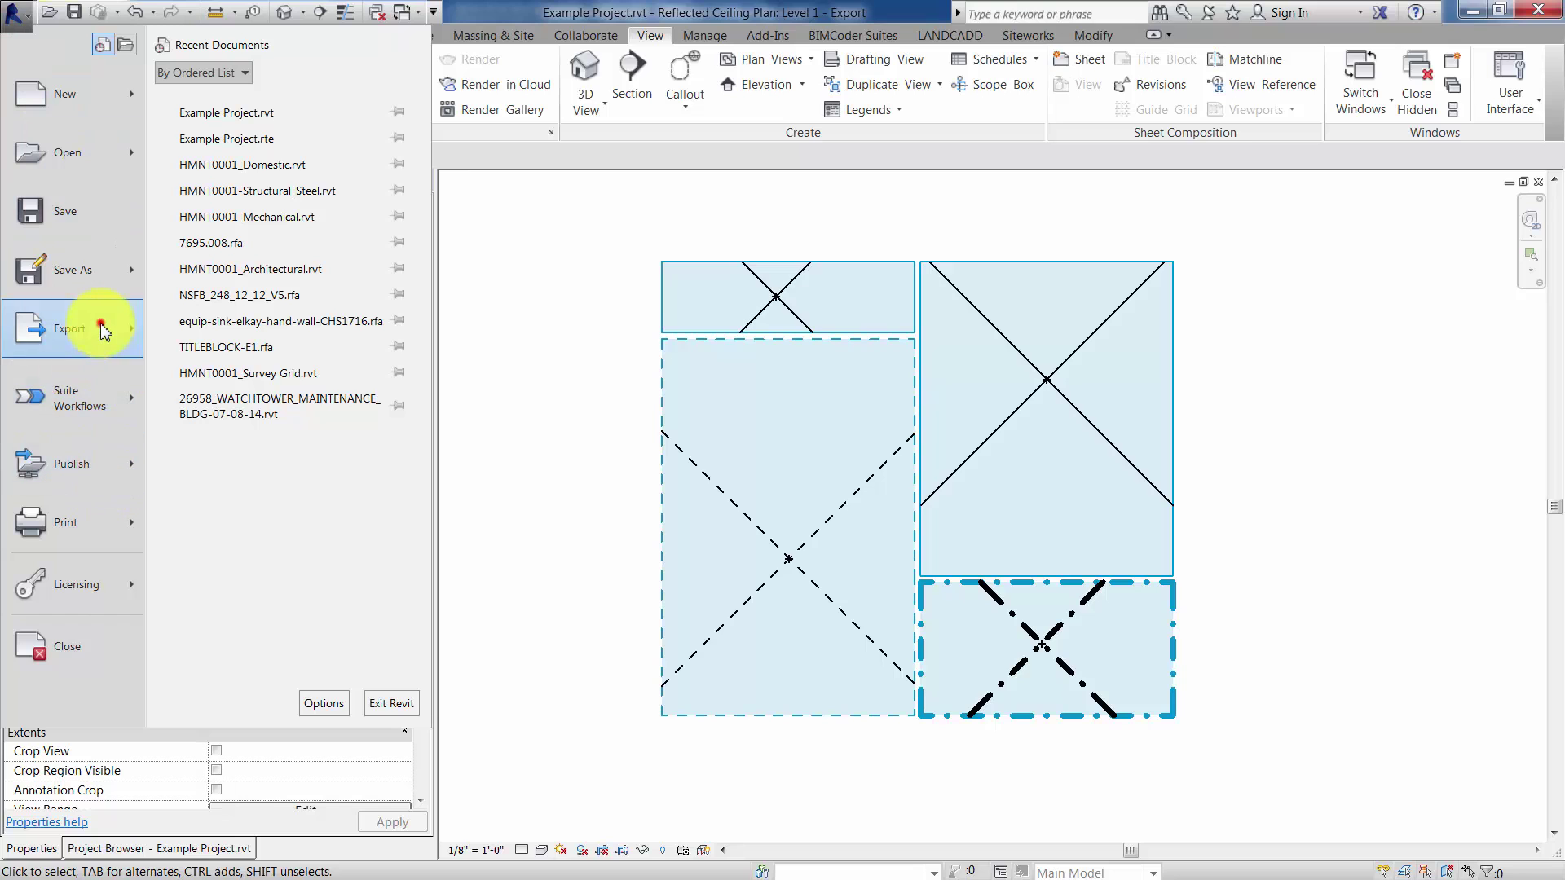
pyautogui.click(101, 328)
pyautogui.click(263, 106)
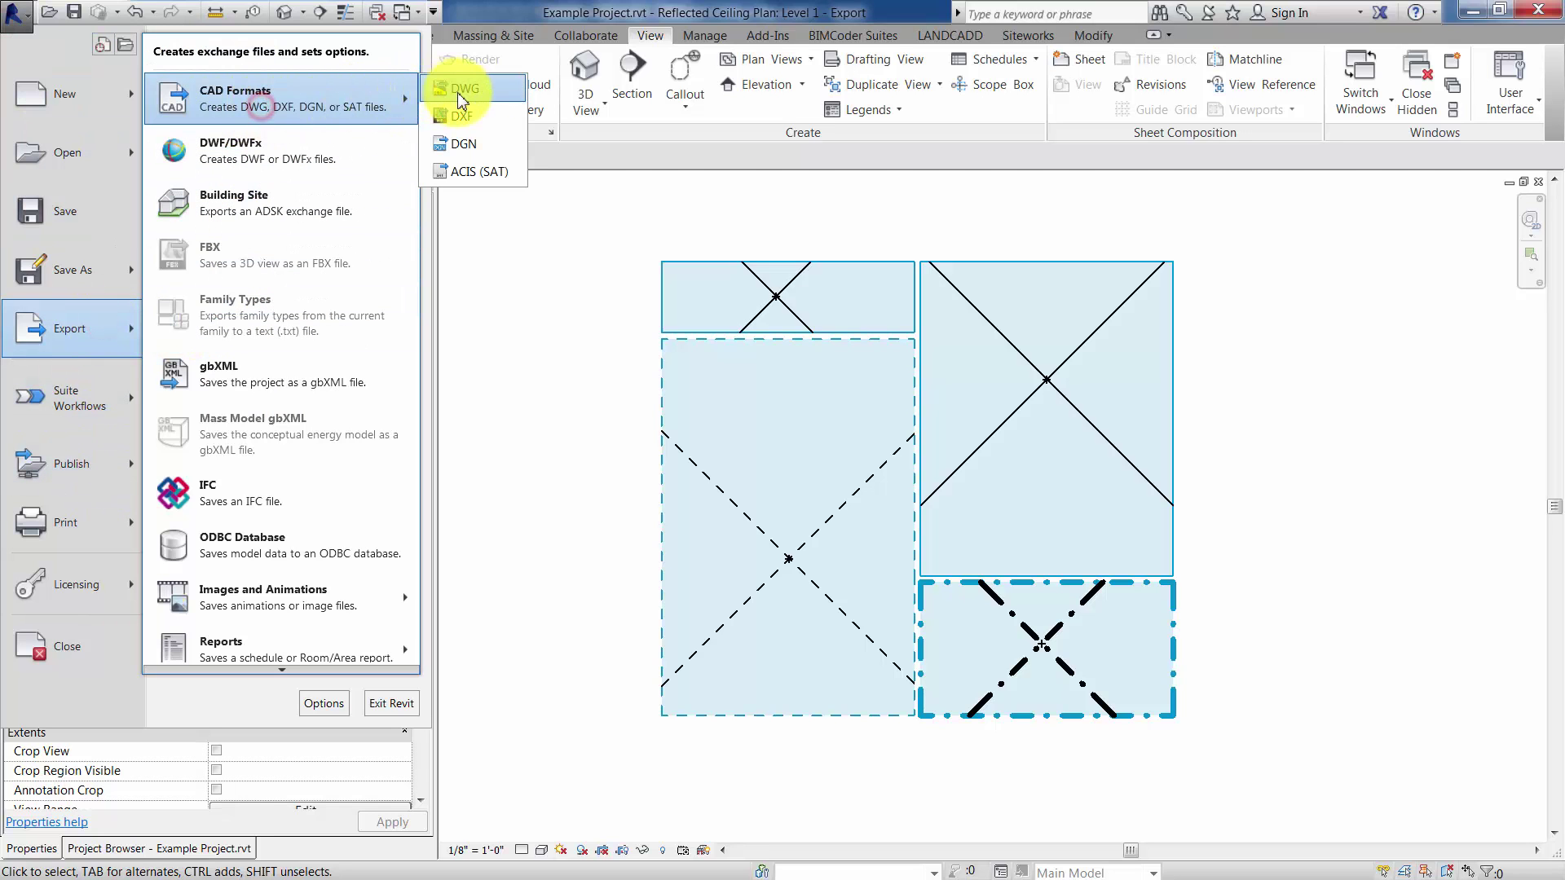
pyautogui.click(463, 90)
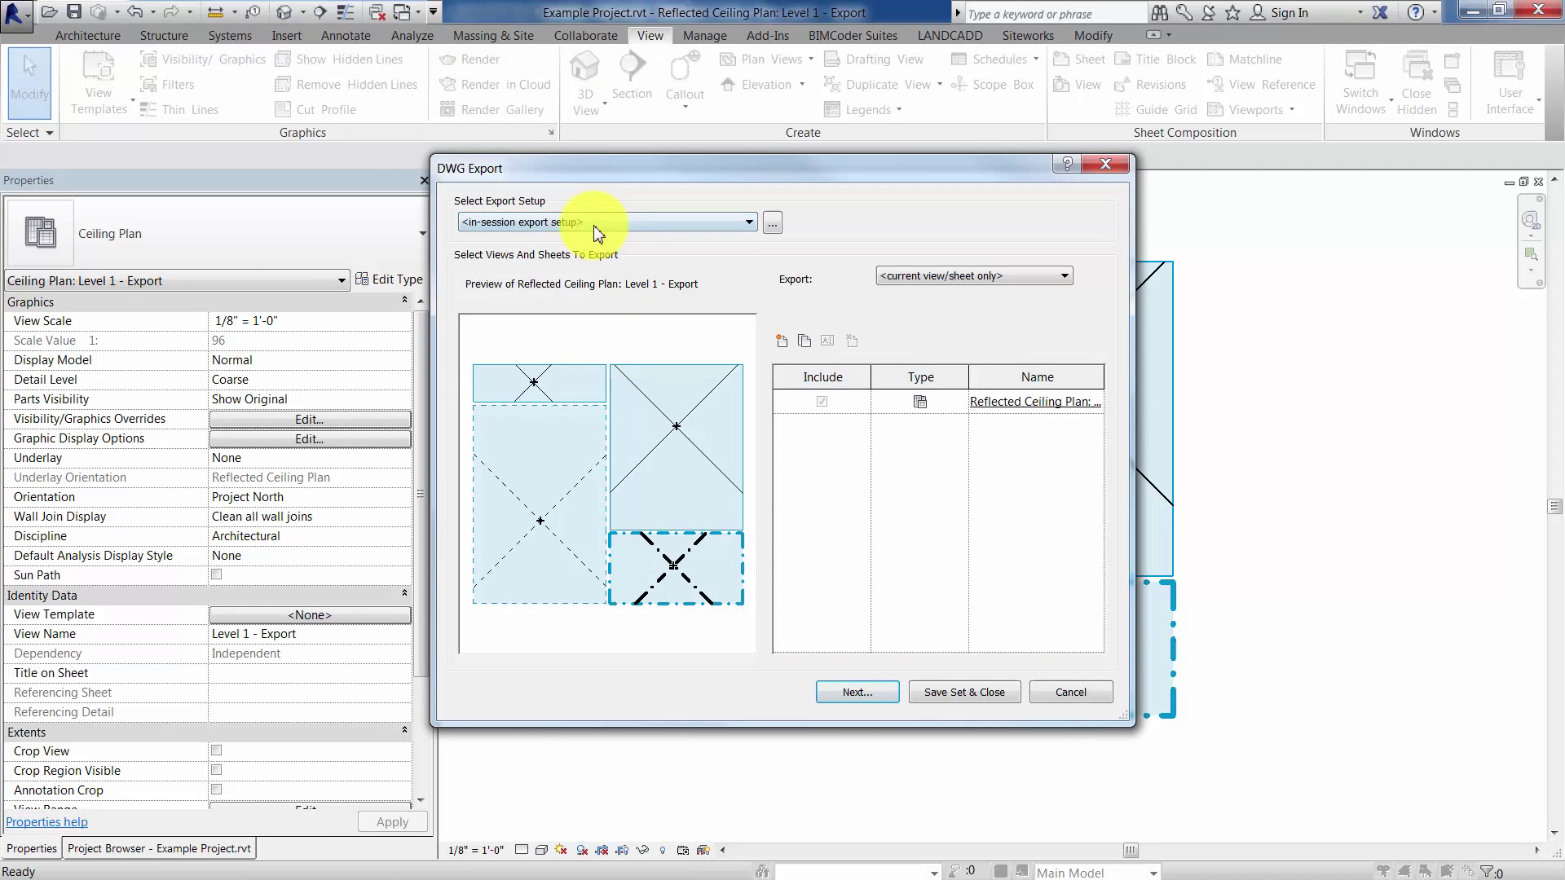
# - In the export setup, export rooms, spaces and areas as polylines and keep Project Internal coordinates
pyautogui.click(772, 225)
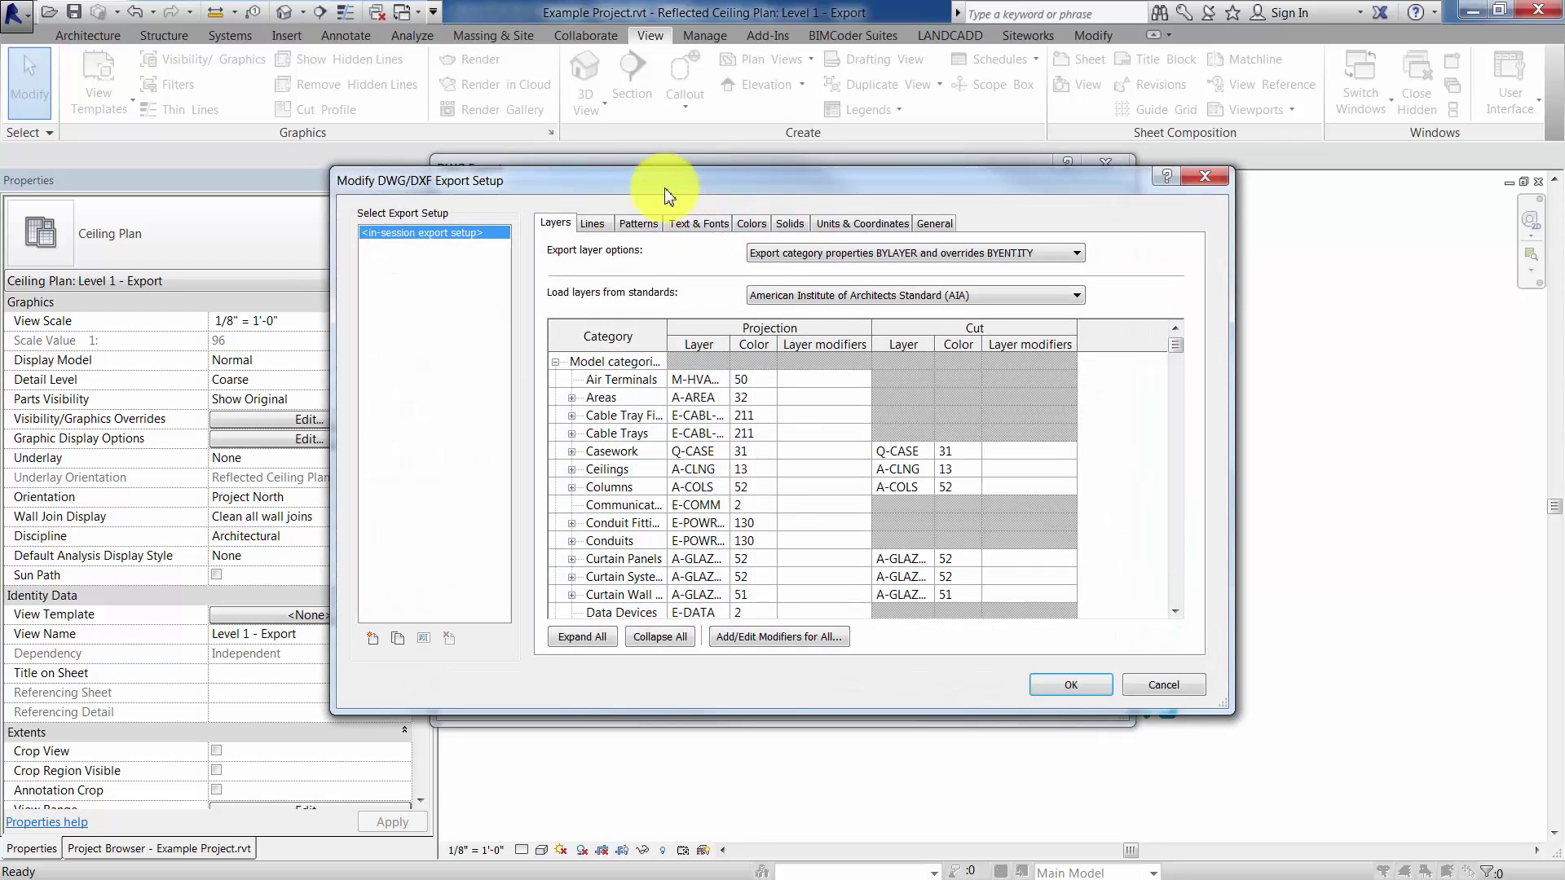
pyautogui.moveTo(671, 185); pyautogui.dragTo(624, 168)
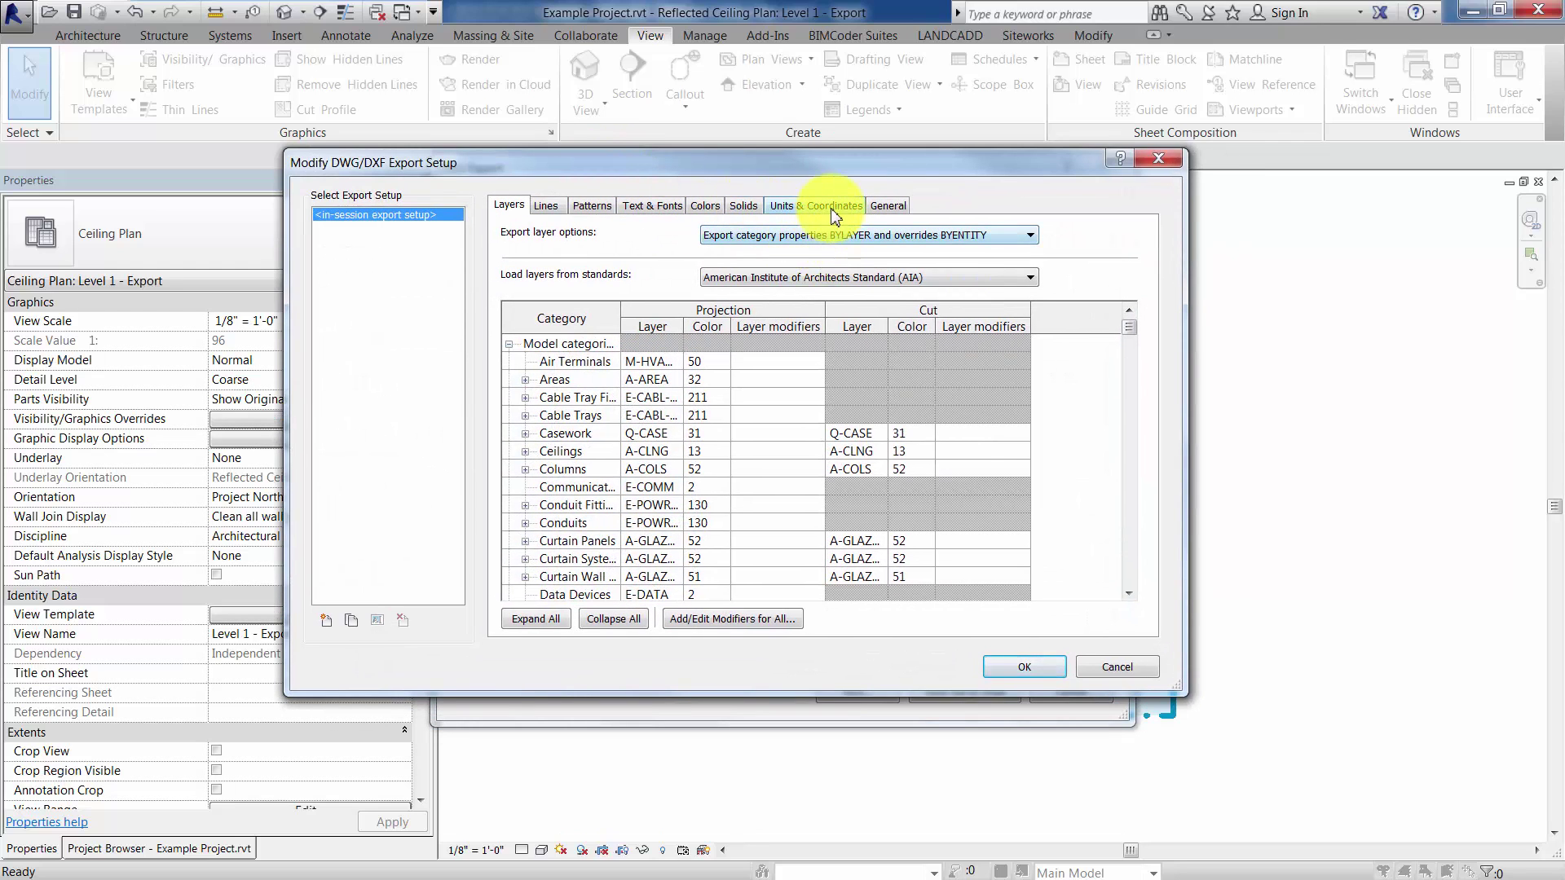
pyautogui.click(891, 208)
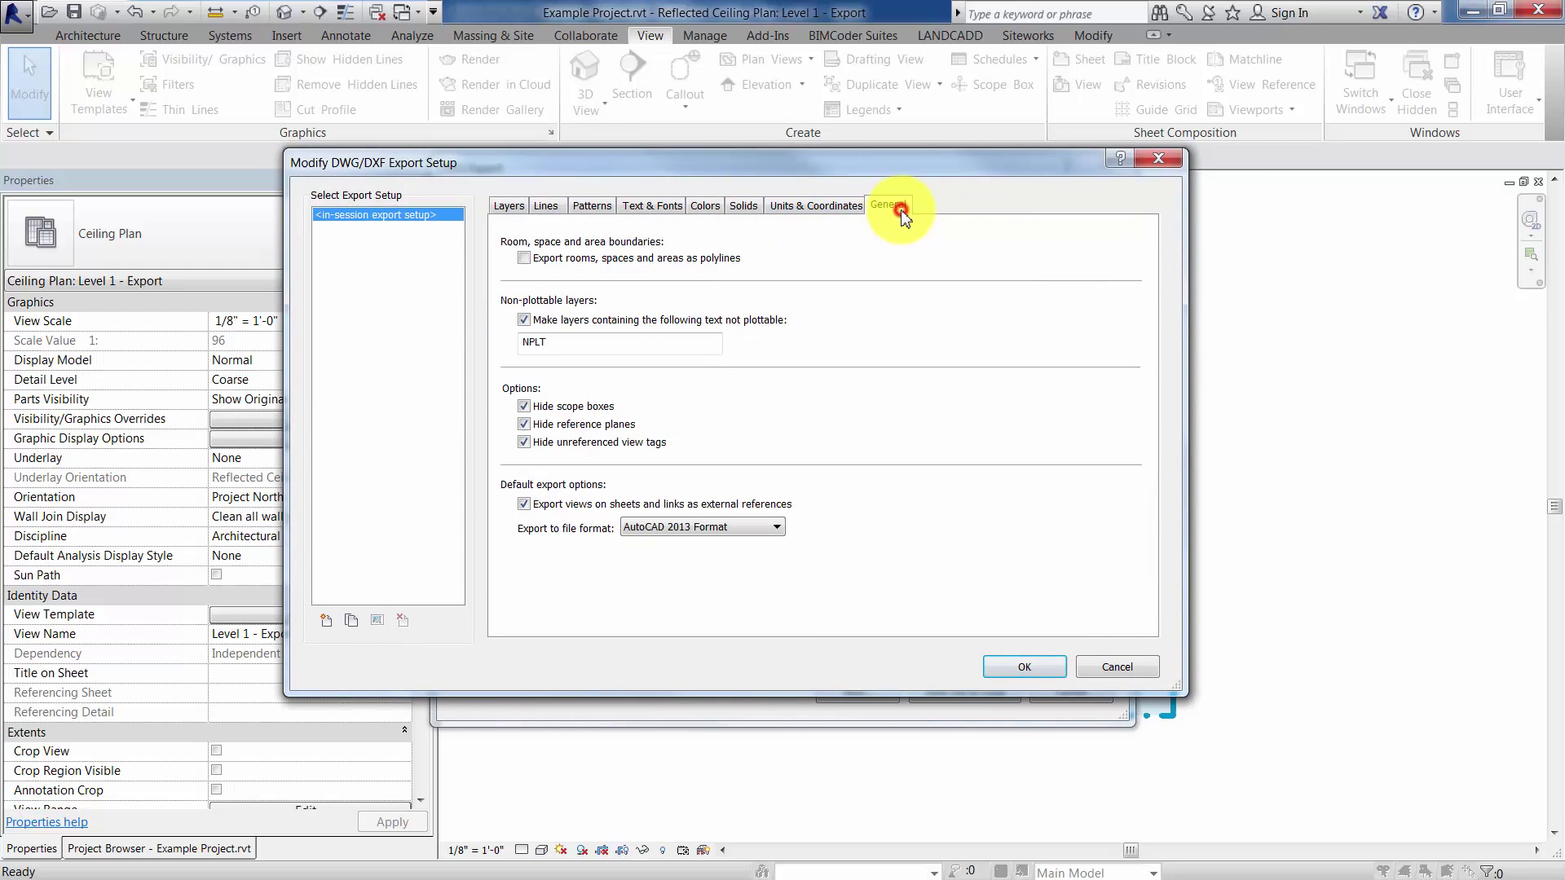
pyautogui.click(524, 259)
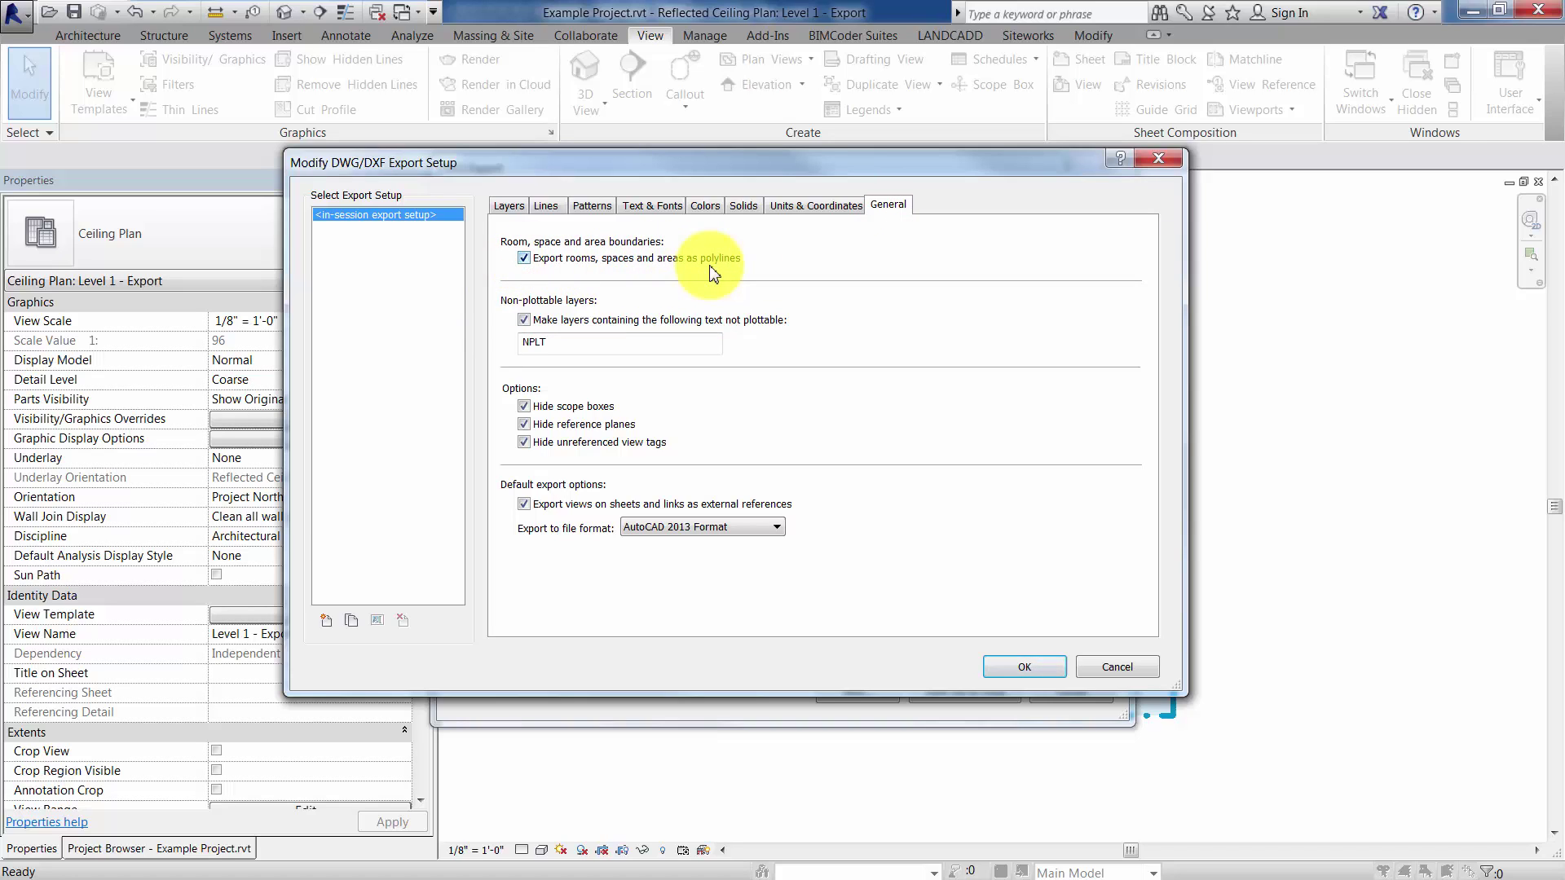
pyautogui.click(815, 207)
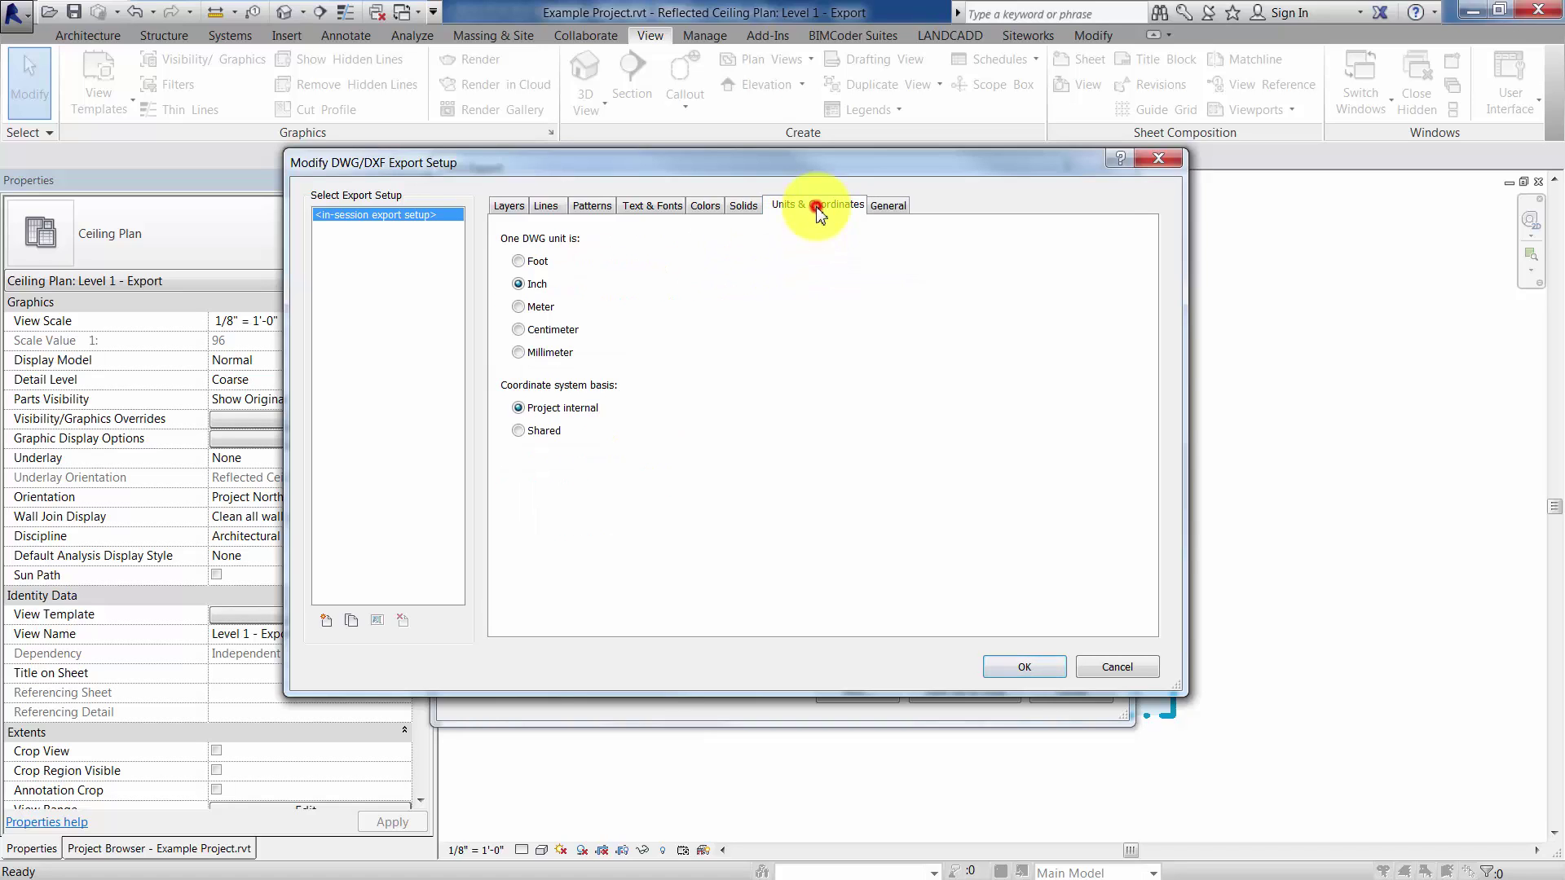
pyautogui.click(539, 434)
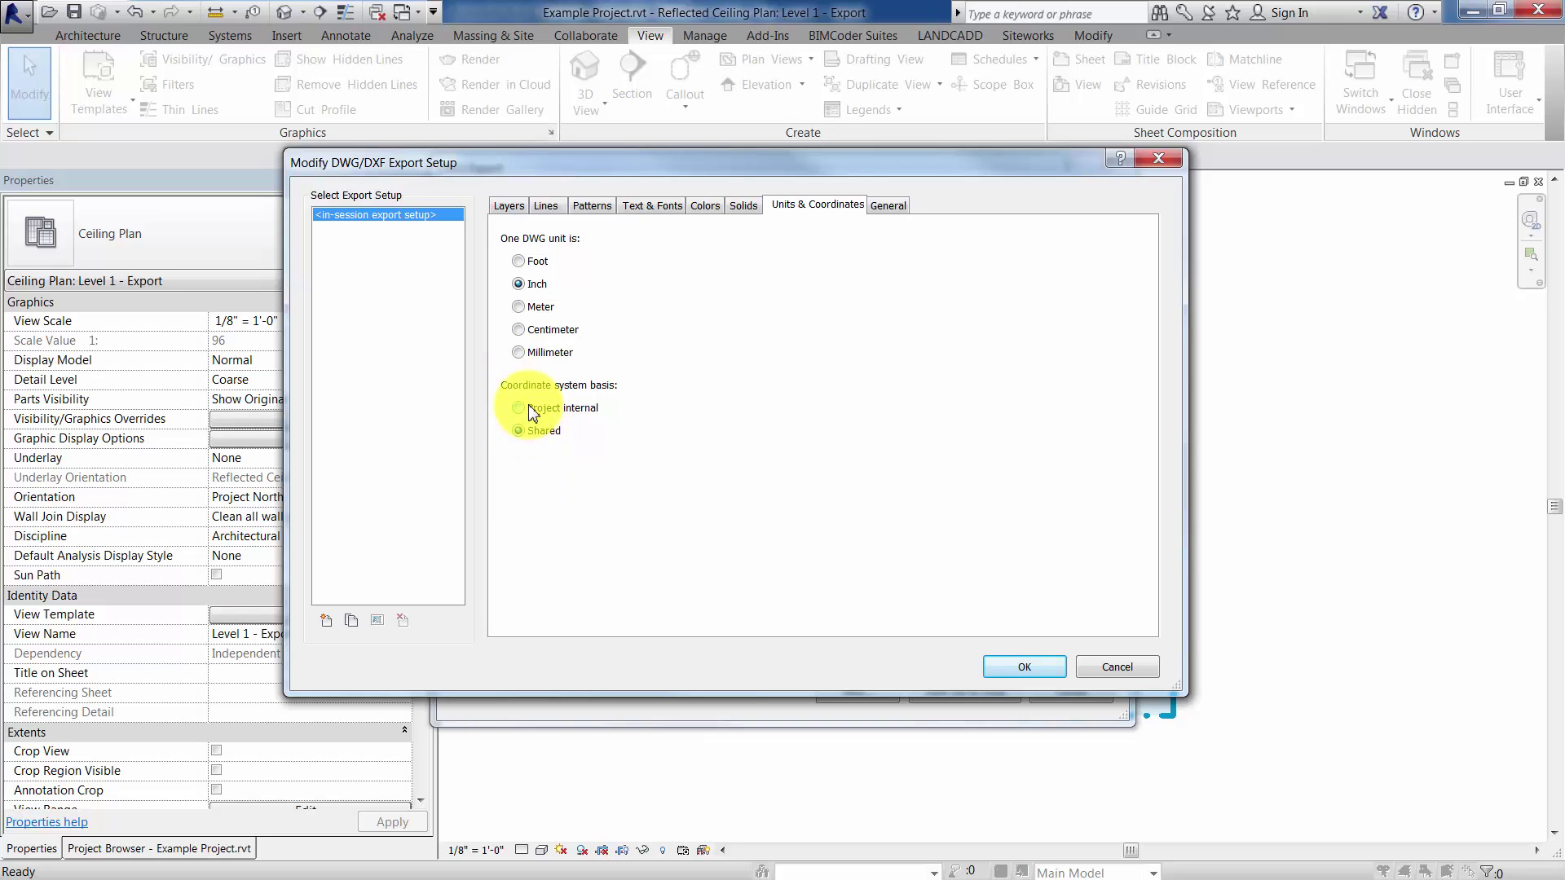
pyautogui.click(530, 409)
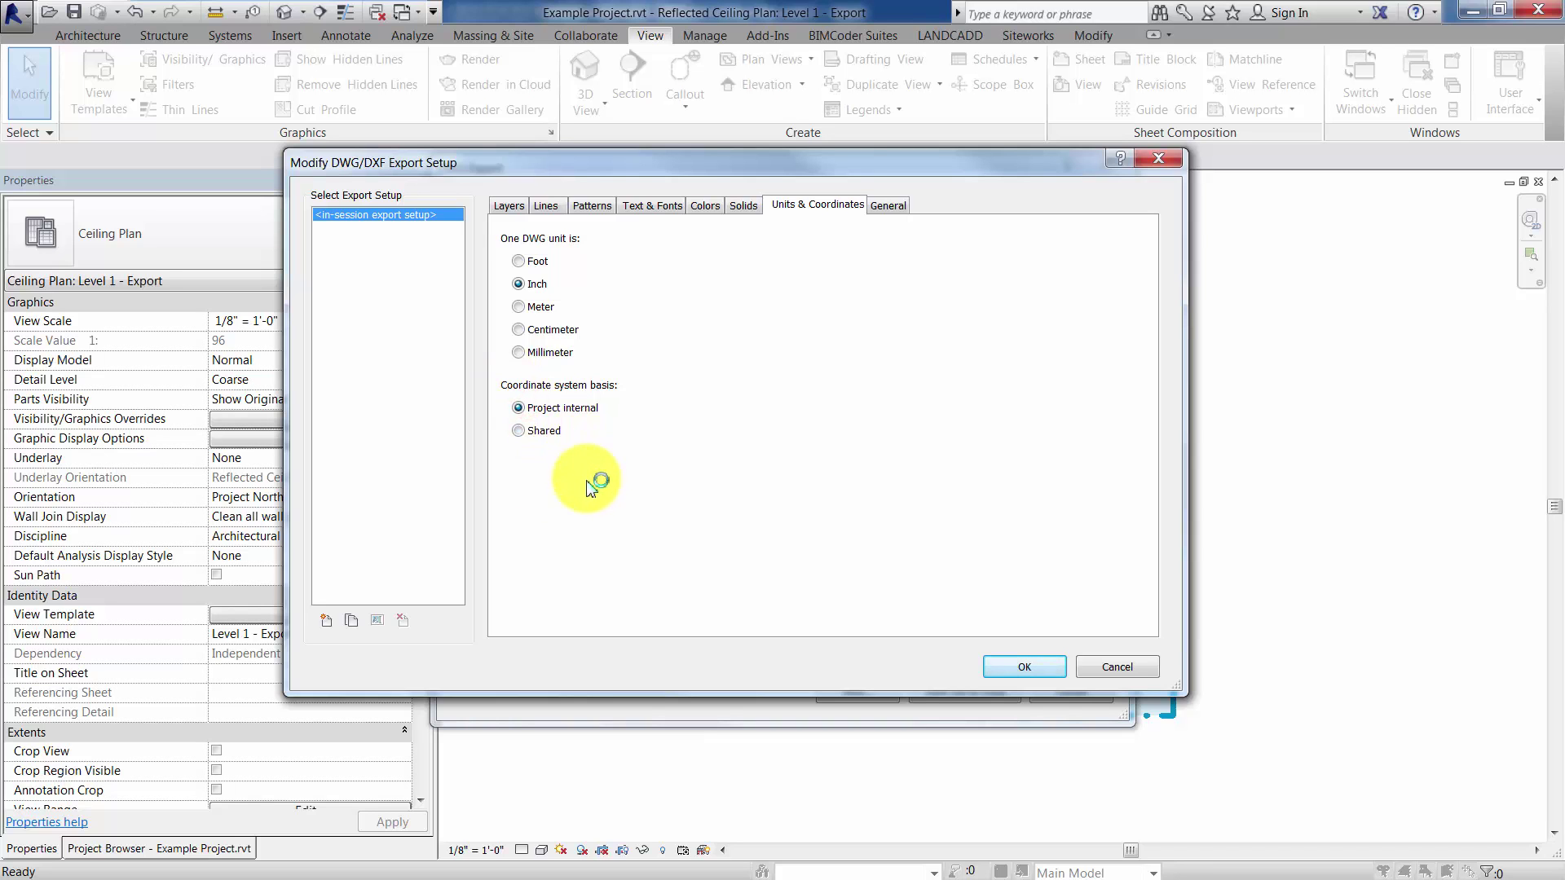
pyautogui.click(1029, 665)
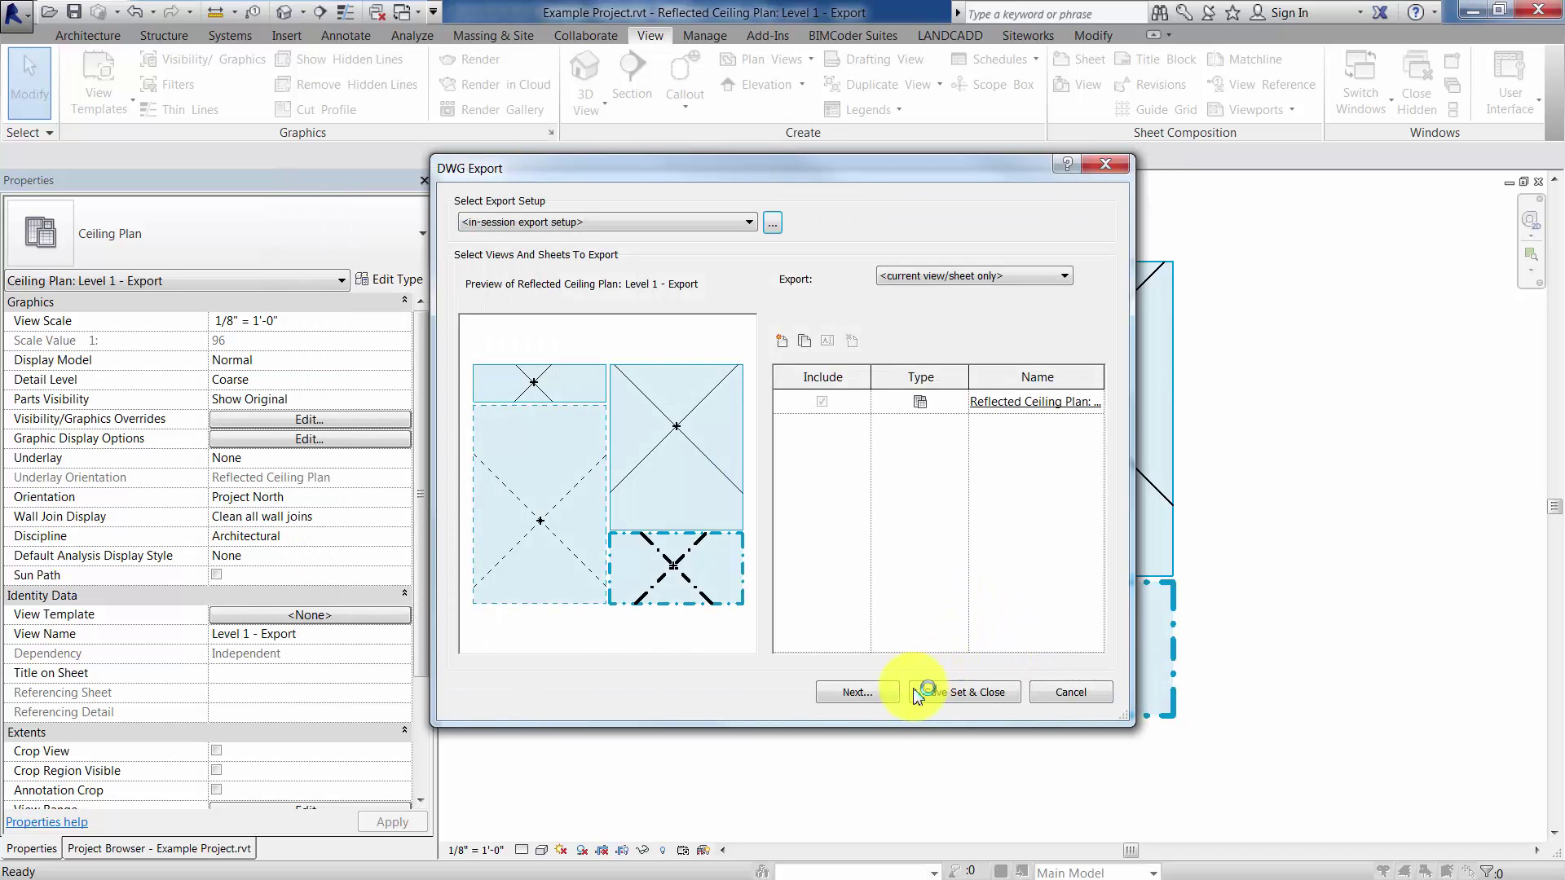
# - Export the DWG under the file name 'Example Project_Ceiling types'
pyautogui.click(856, 692)
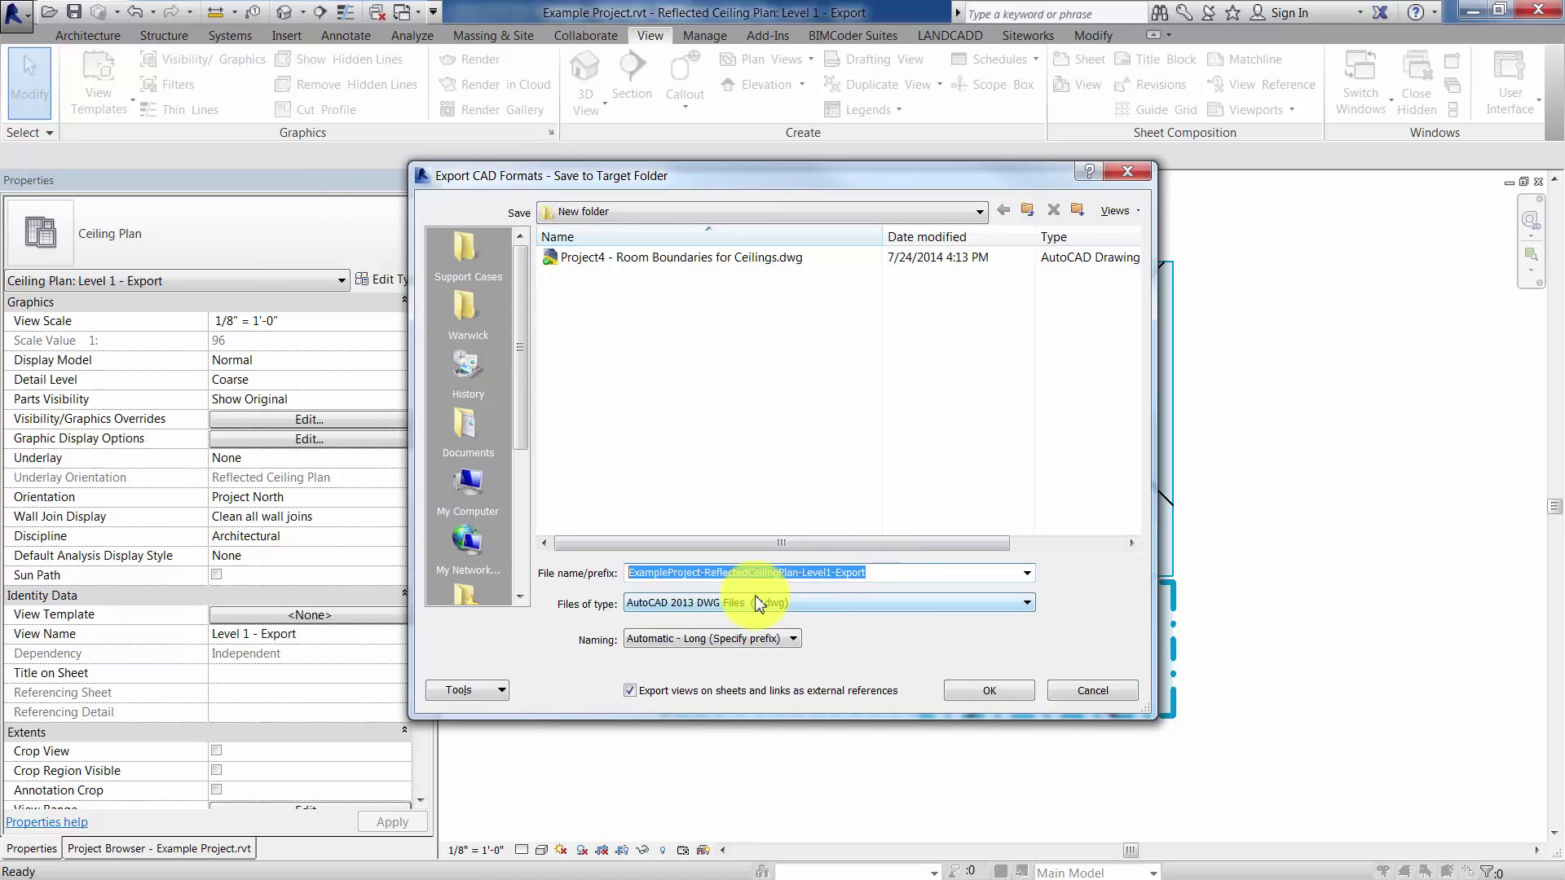
pyautogui.write('Example P')
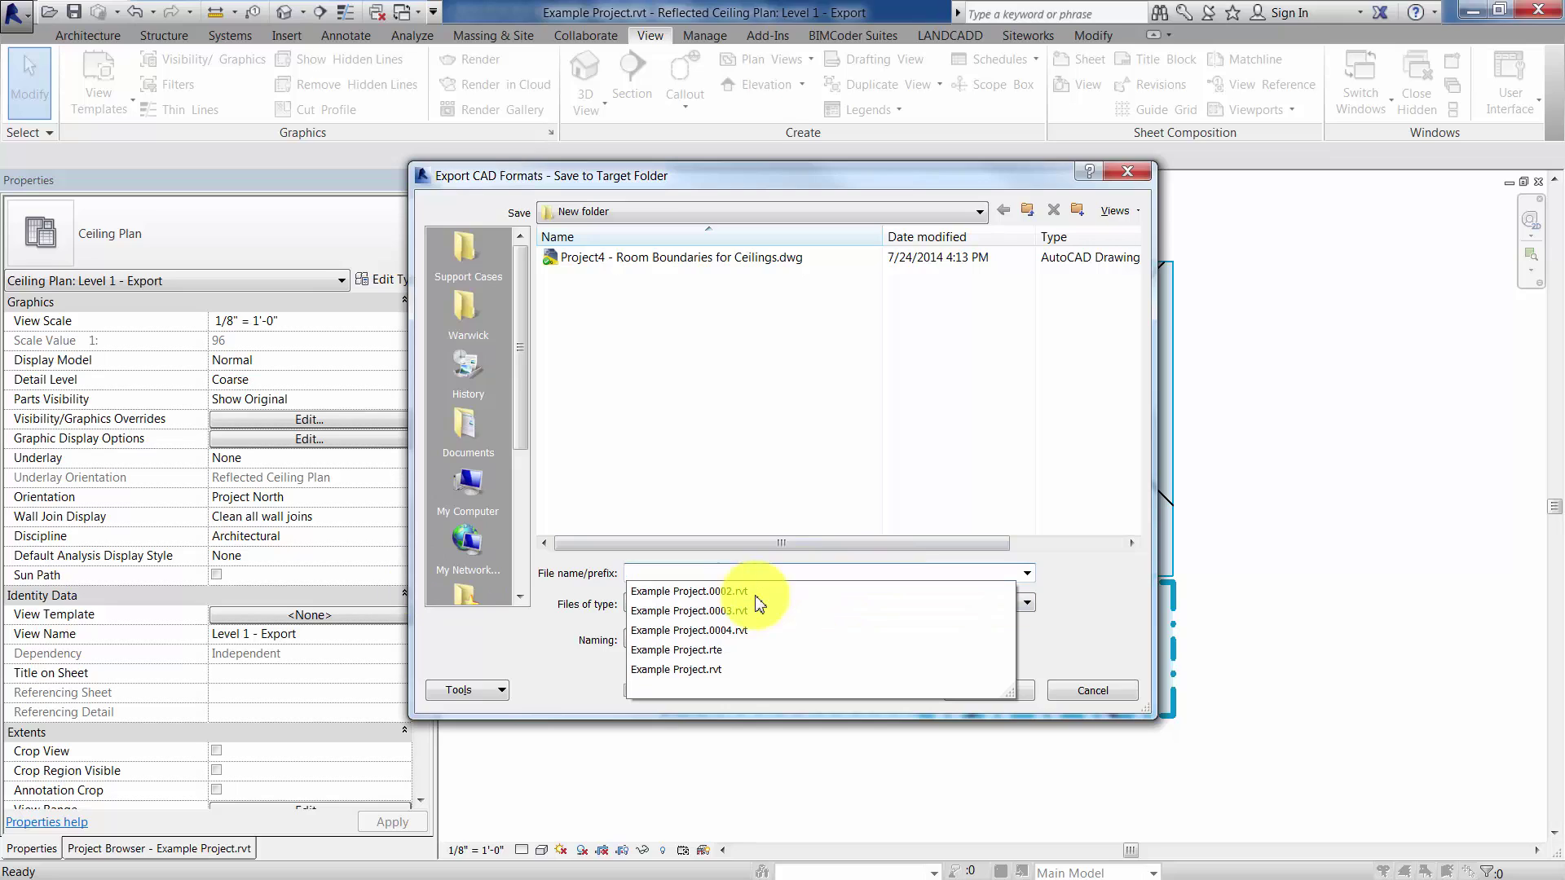
pyautogui.write('rojee')
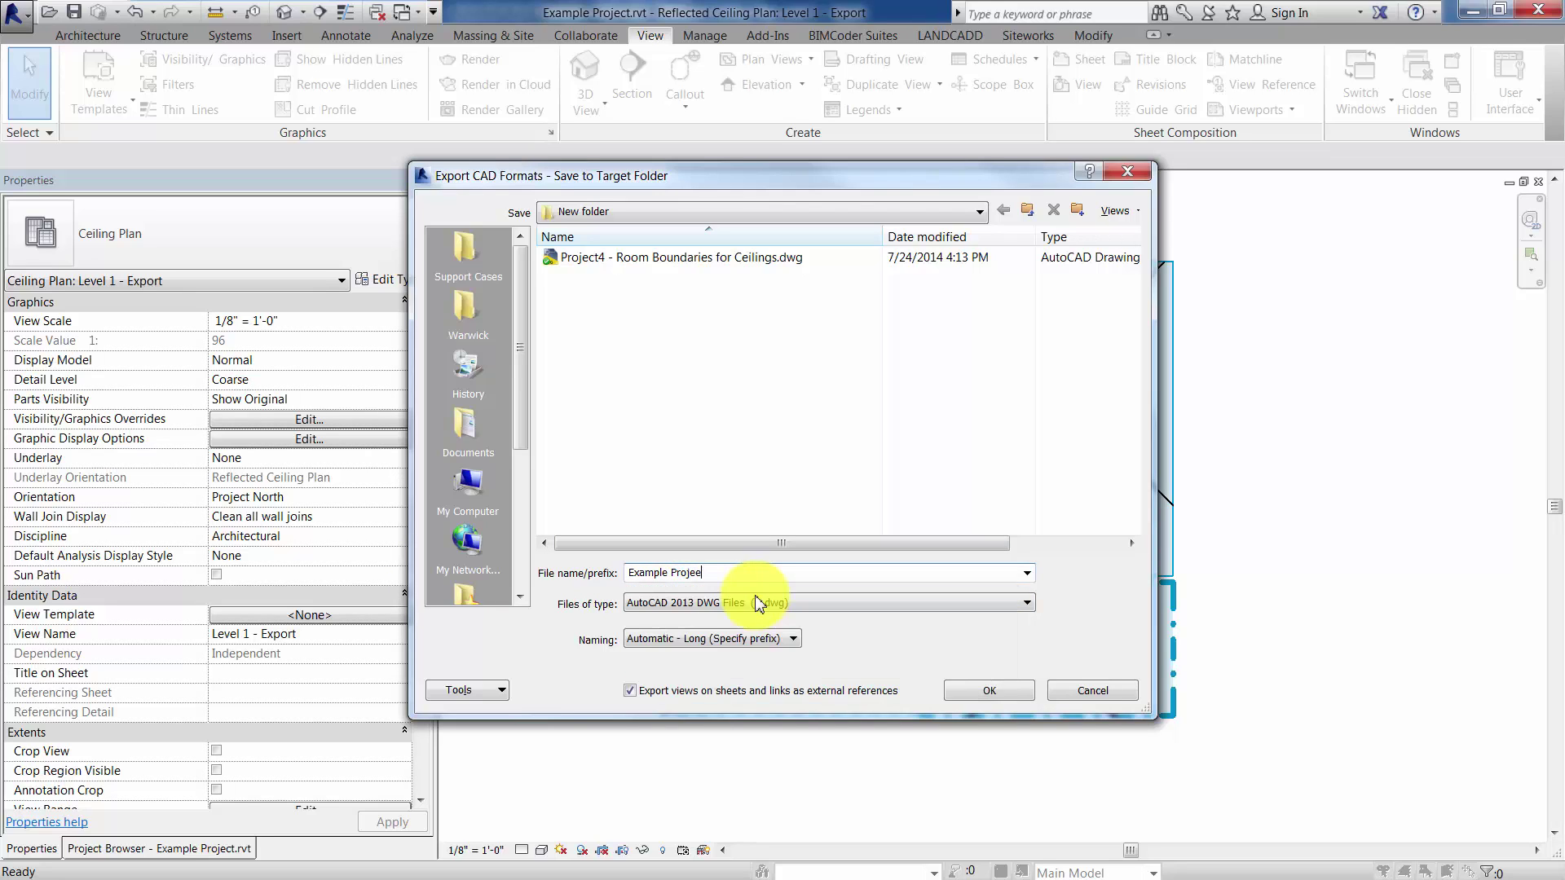
pyautogui.write('ct')
pyautogui.press('BackSpace')
pyautogui.press('BackSpace')
pyautogui.press('BackSpace')
pyautogui.write('ct')
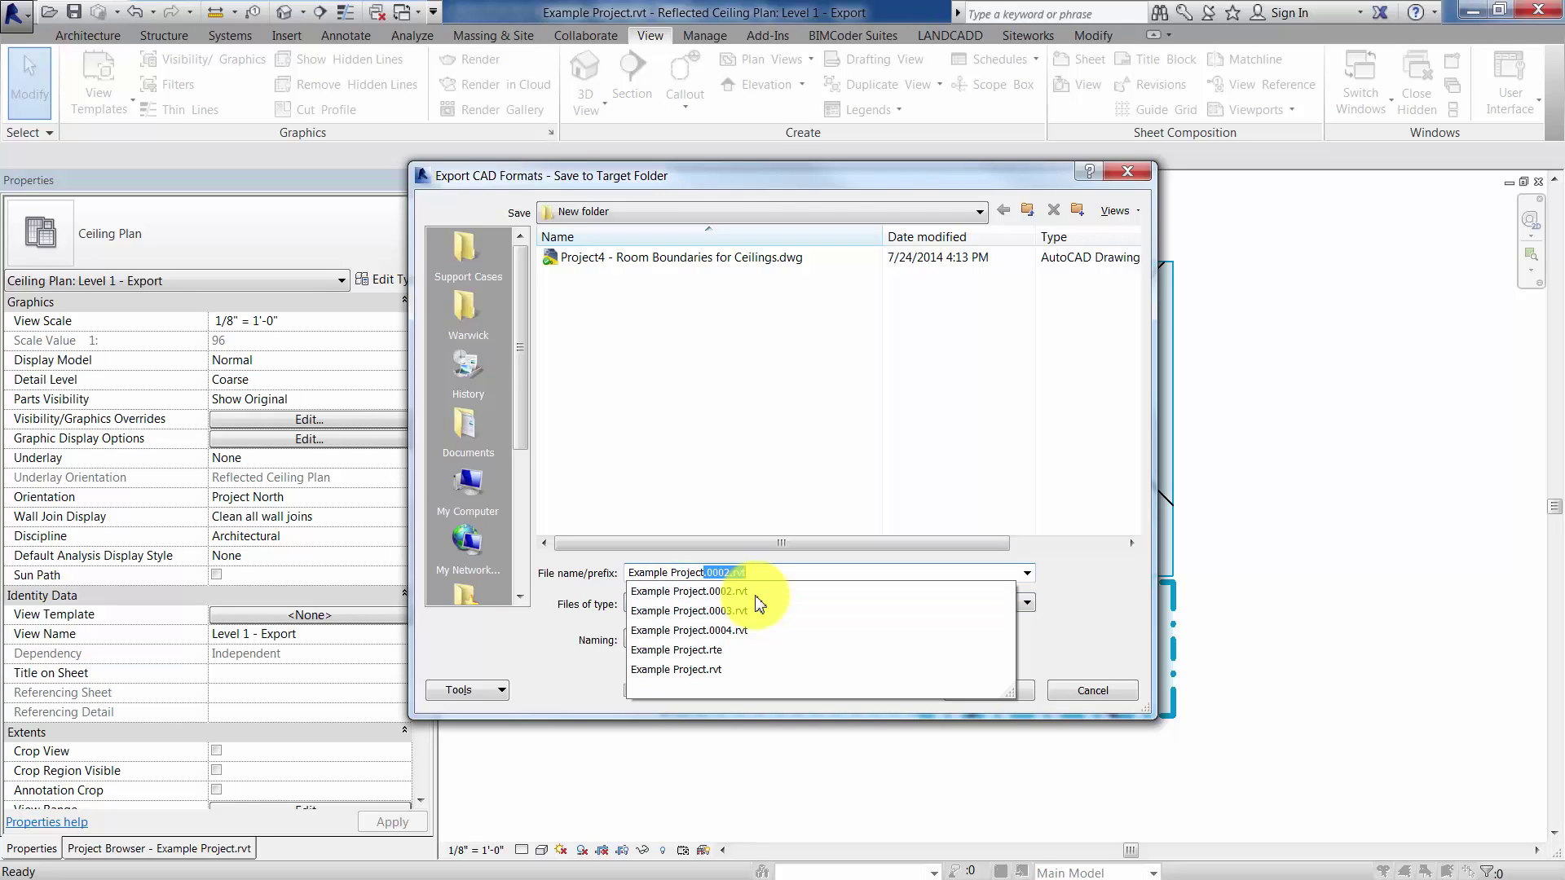
pyautogui.write('_Ceiling types')
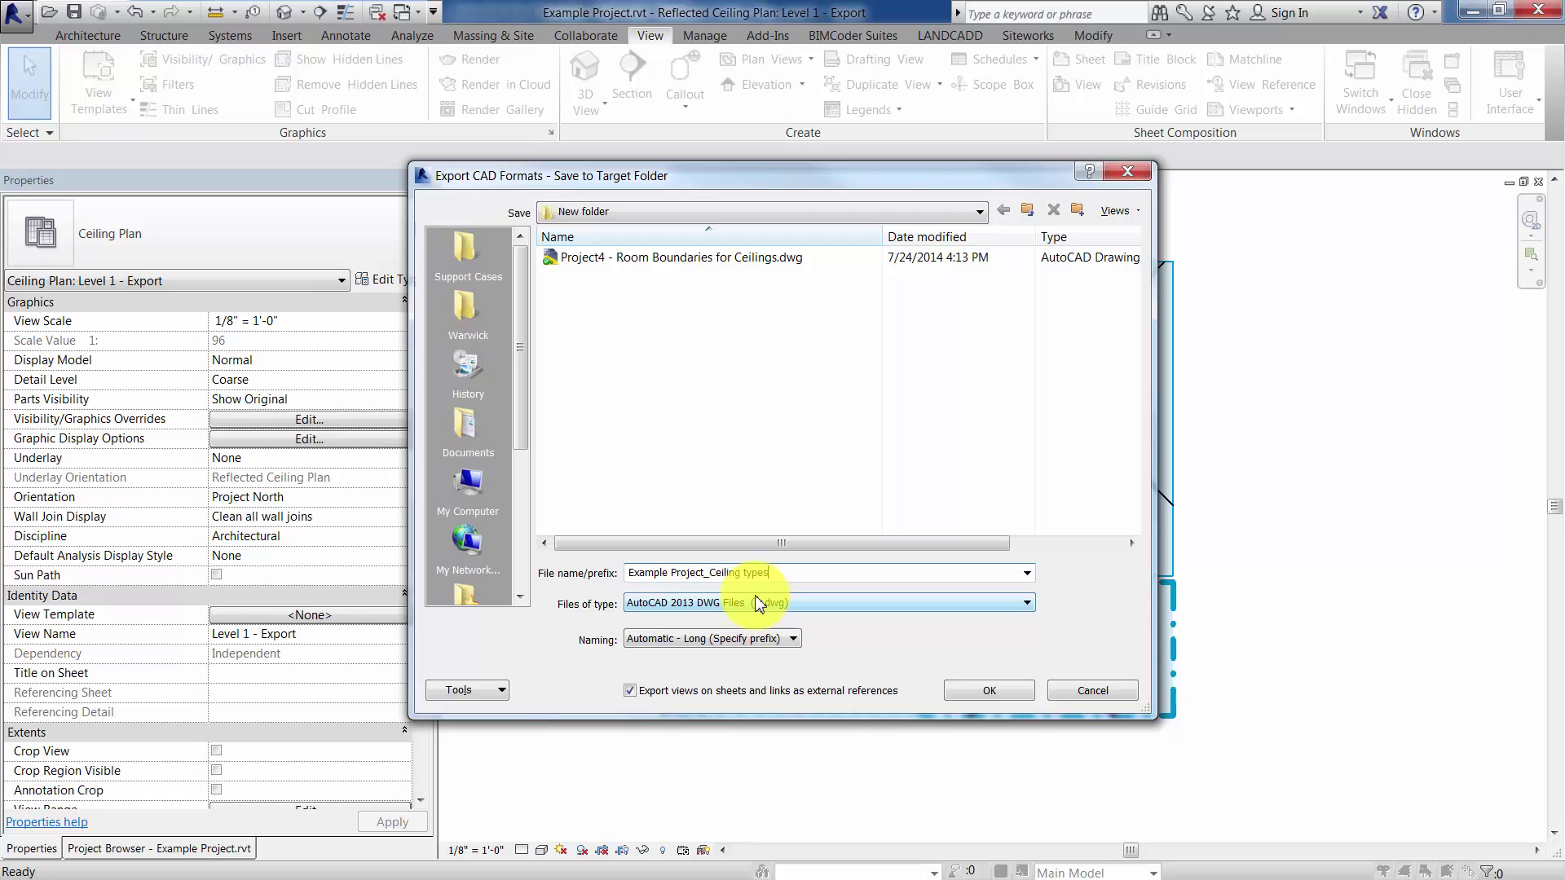
pyautogui.press('Return')
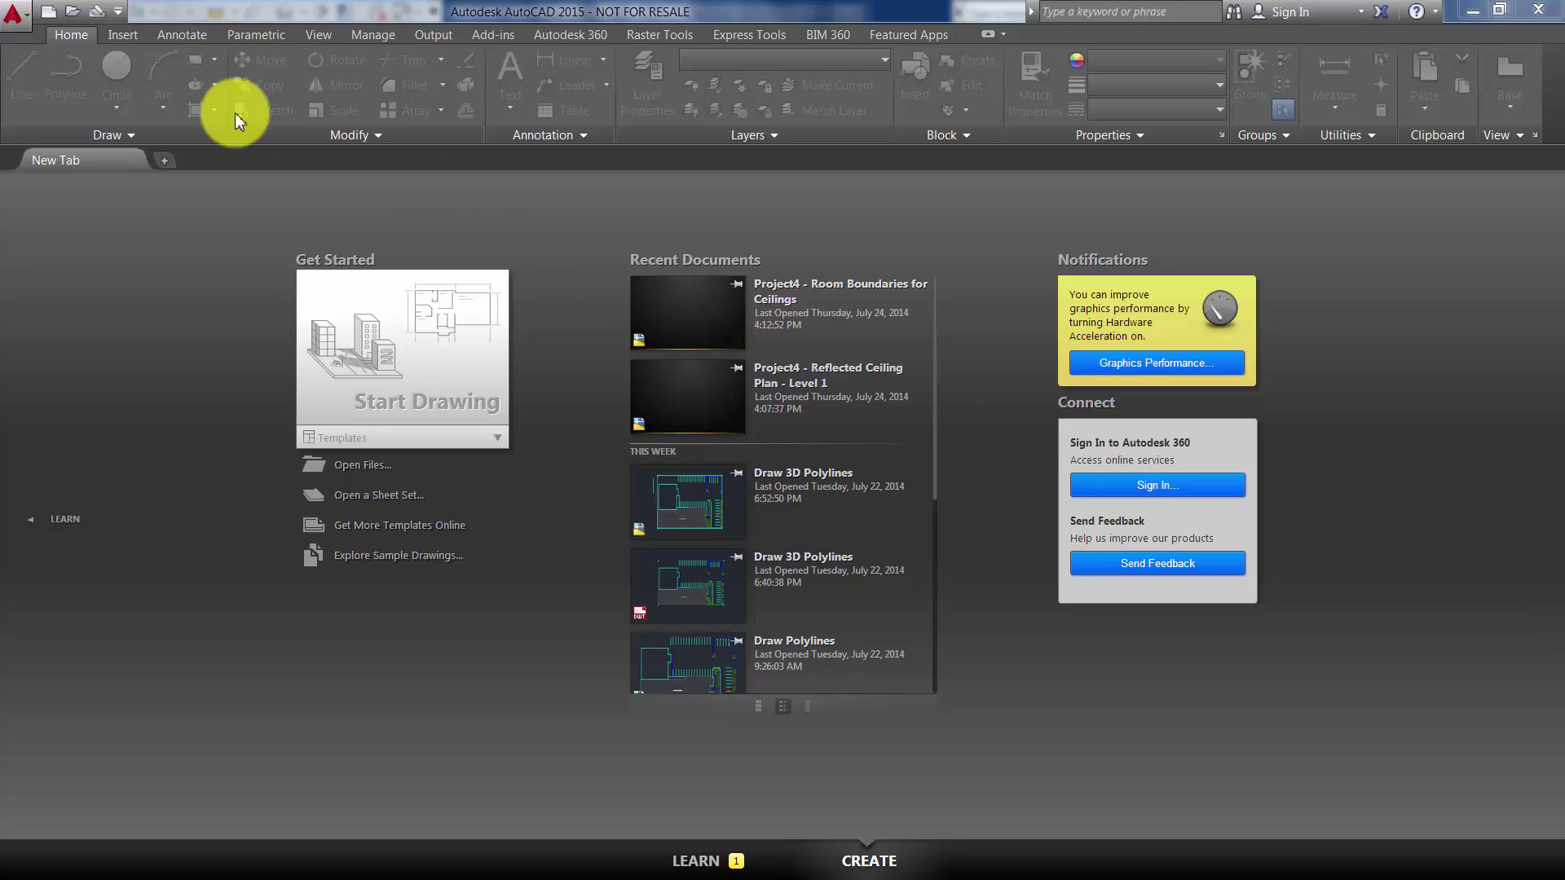
# - Open the exported Example Project_Ceiling types drawing and zoom to its extents
pyautogui.click(73, 12)
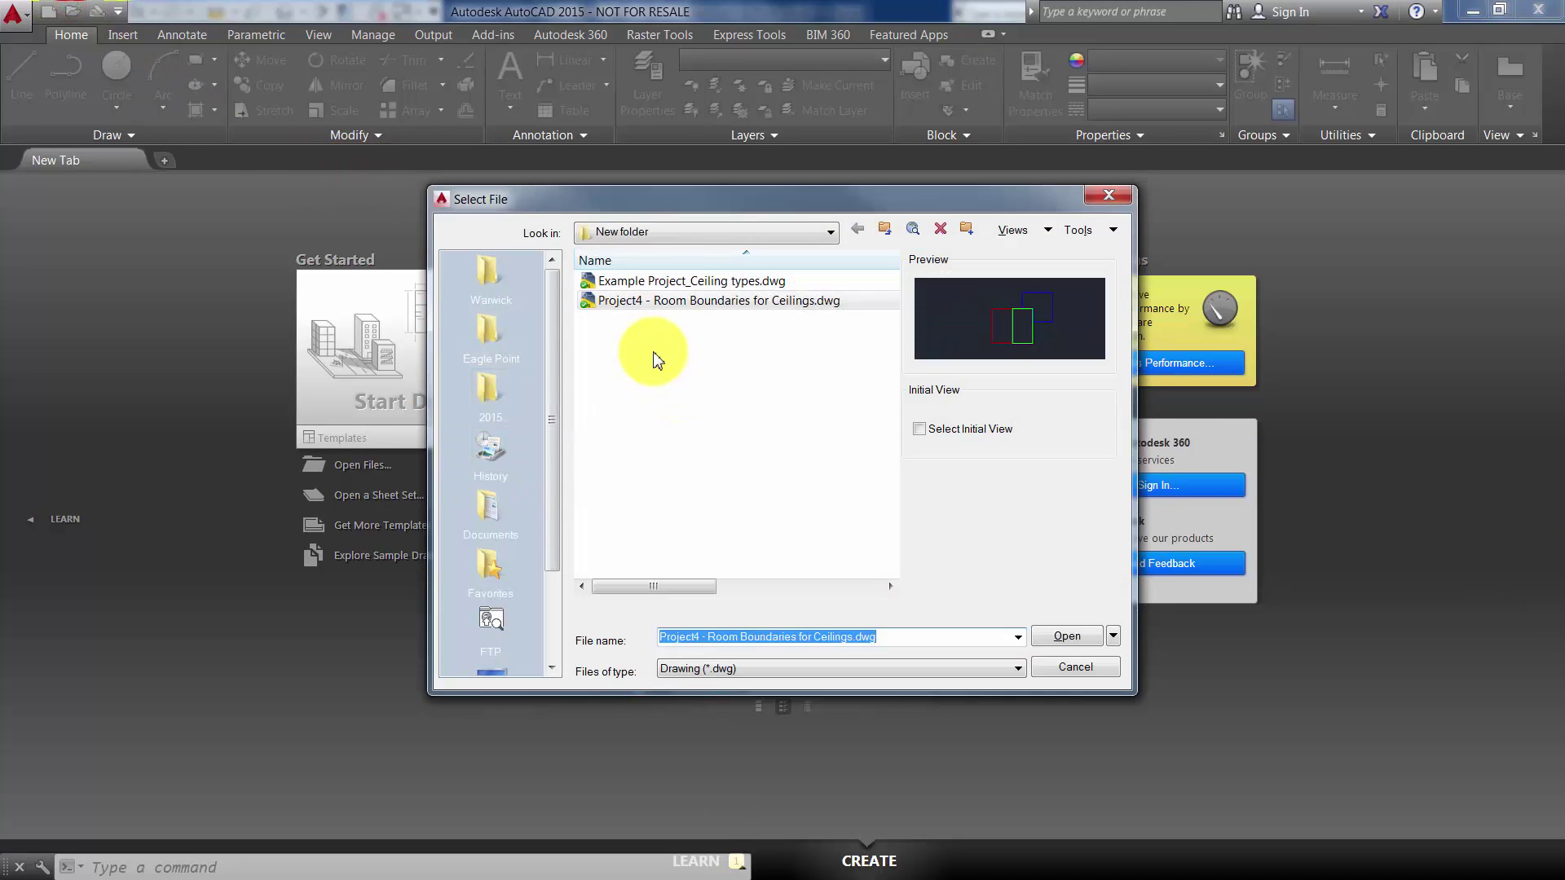
pyautogui.click(652, 282)
pyautogui.click(1066, 637)
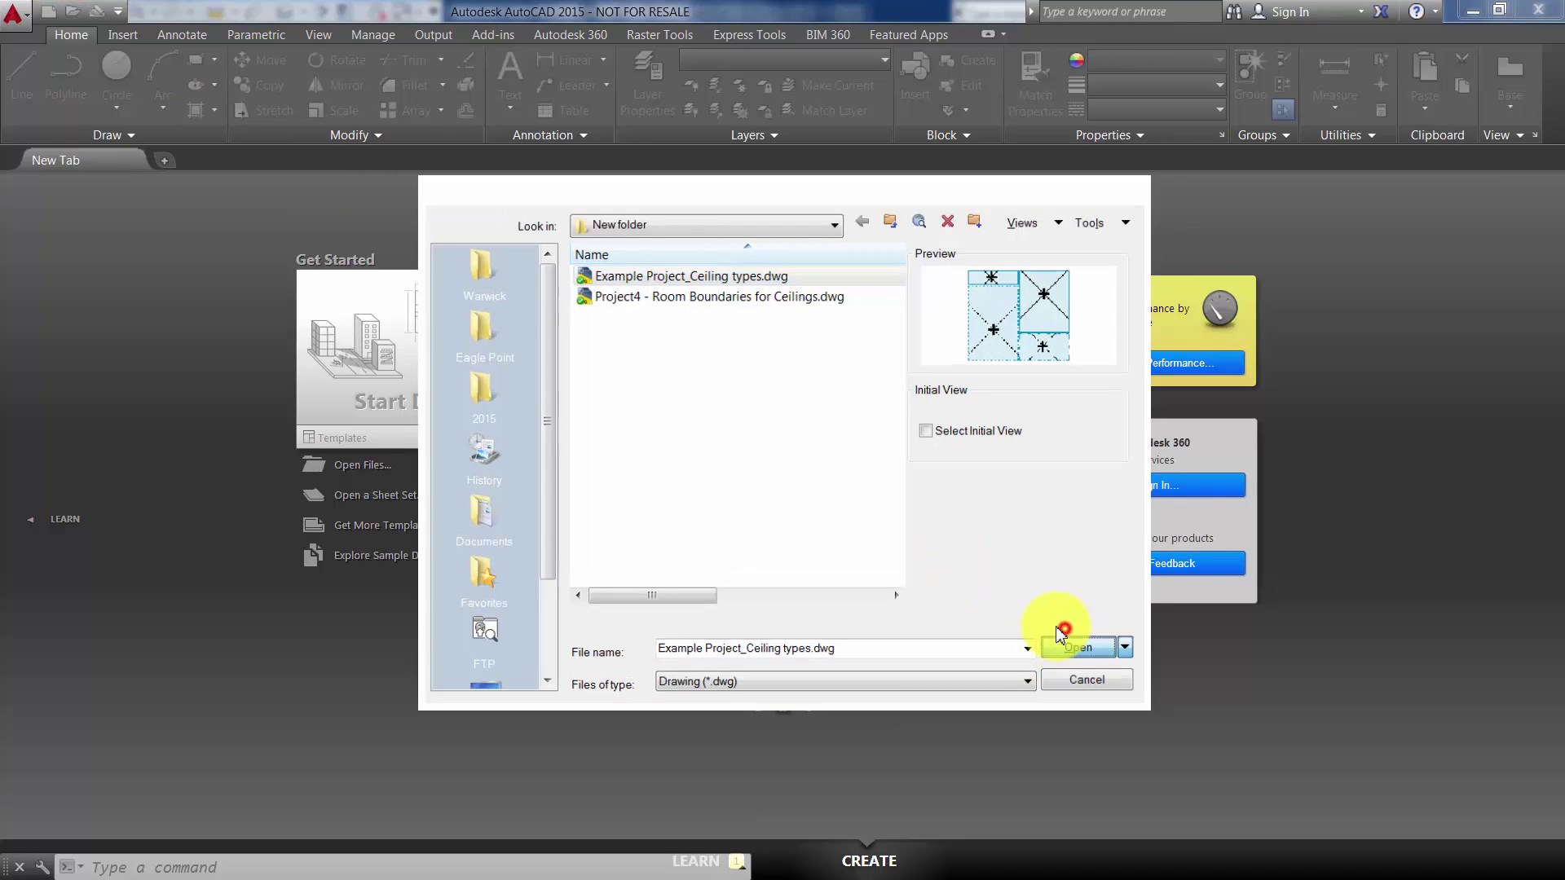
pyautogui.write('z')
pyautogui.press('Return')
pyautogui.write('e')
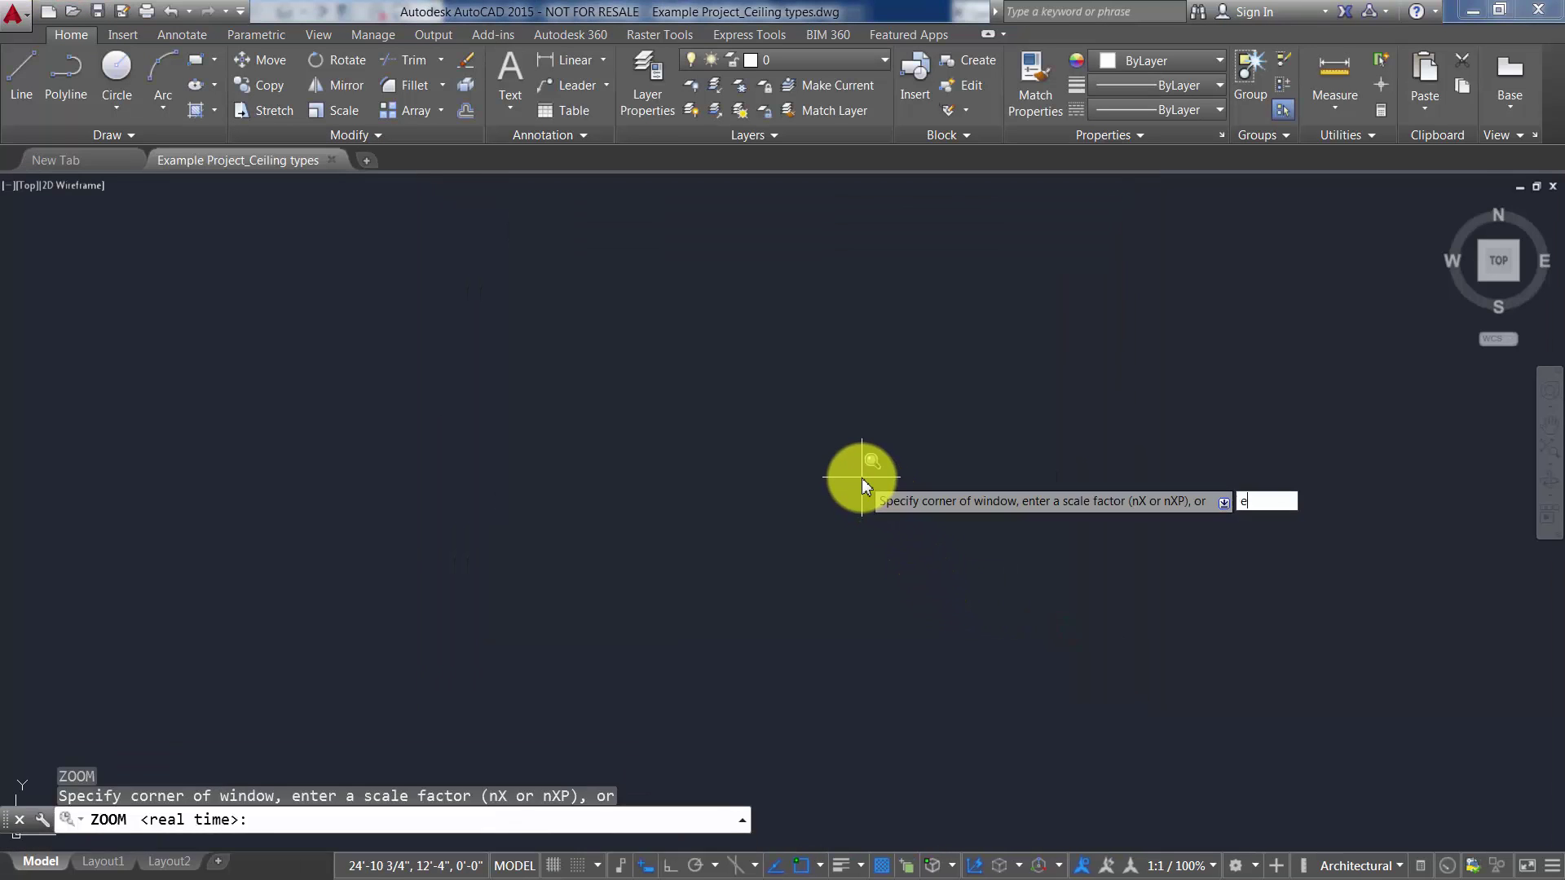
pyautogui.press('Return')
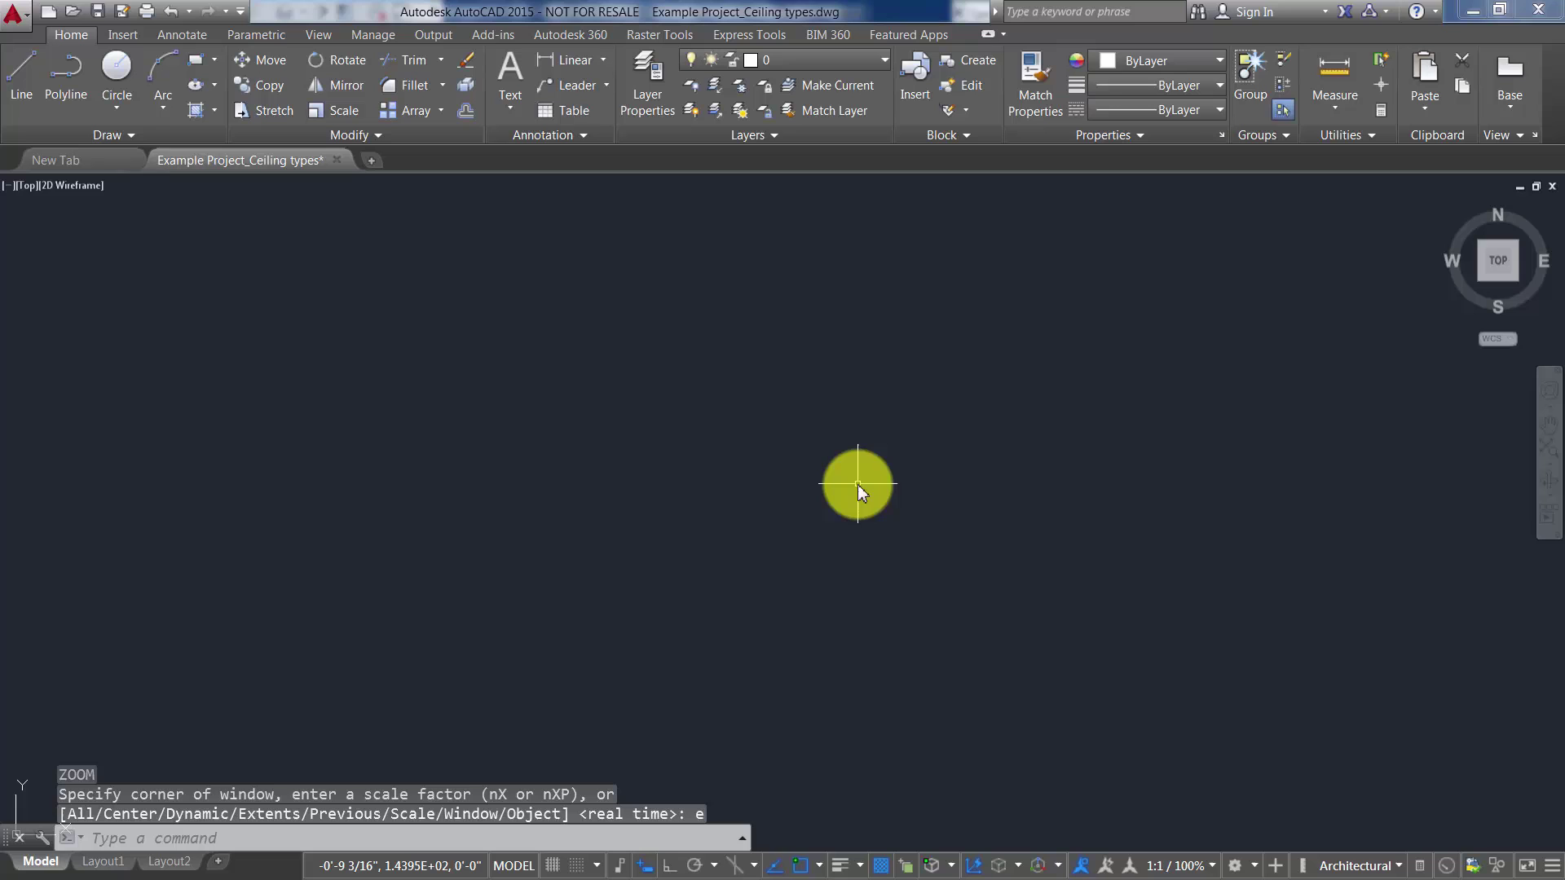
# - Turn on the A-AREA-BNDY layer in the Layer Properties palette
pyautogui.write('la')
pyautogui.press('Return')
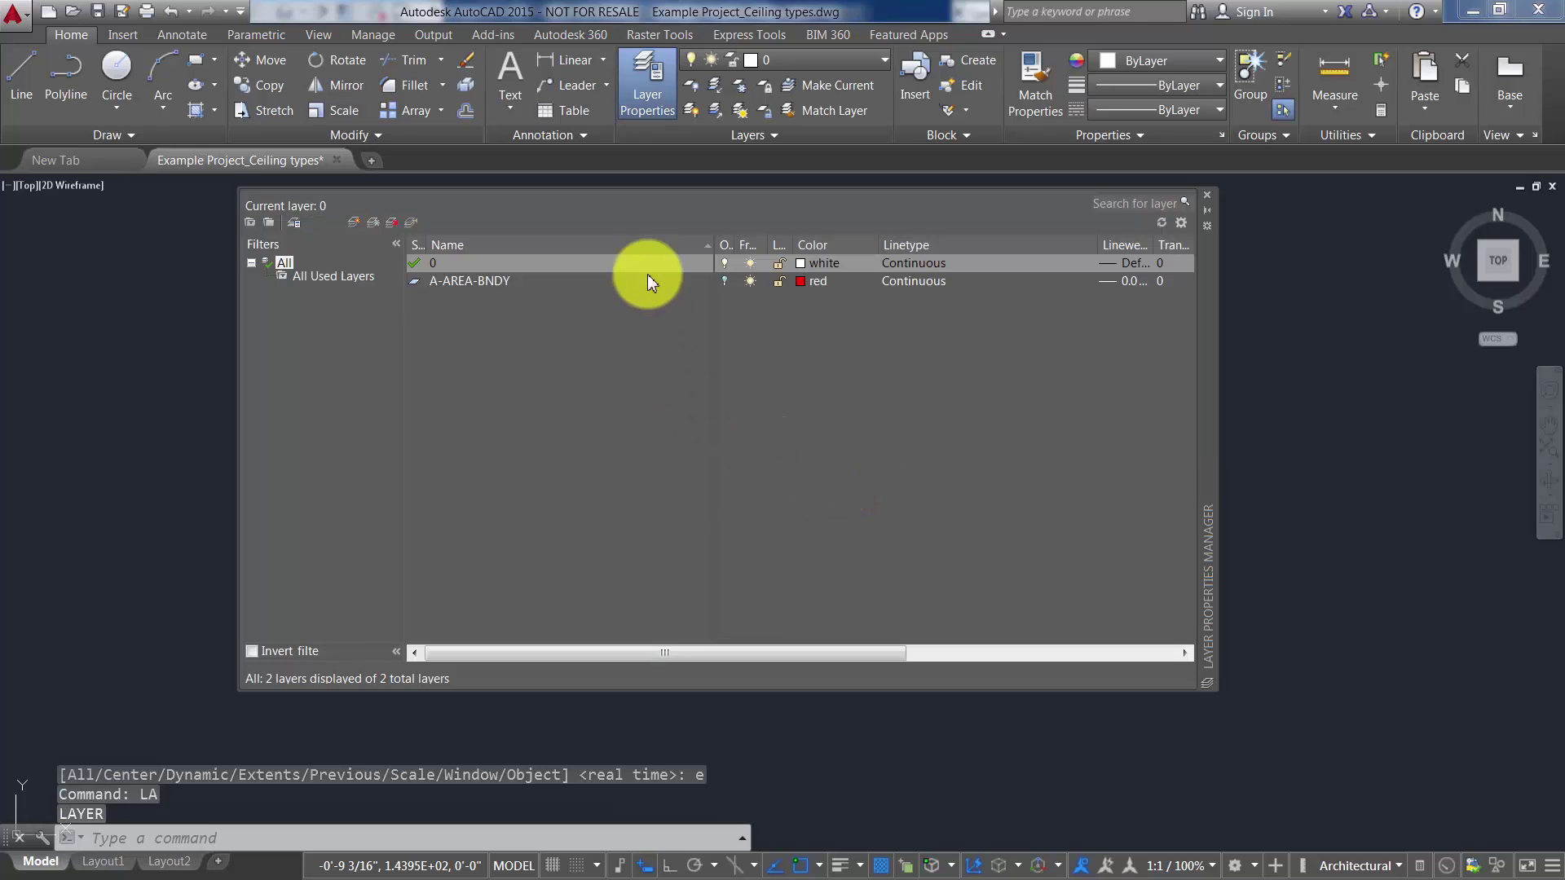
pyautogui.click(726, 281)
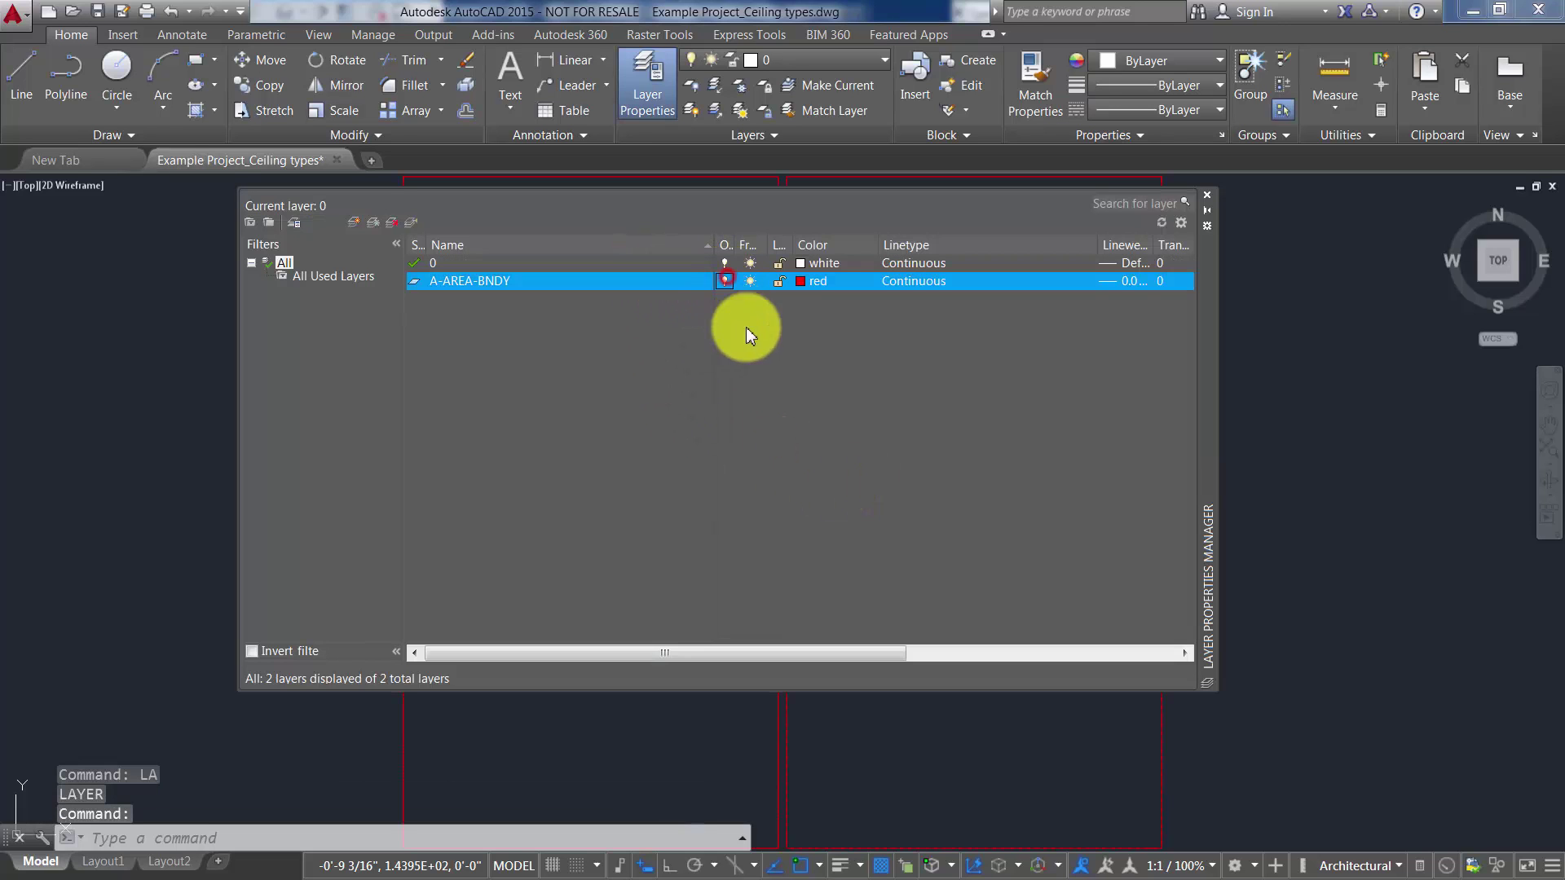
pyautogui.click(1207, 194)
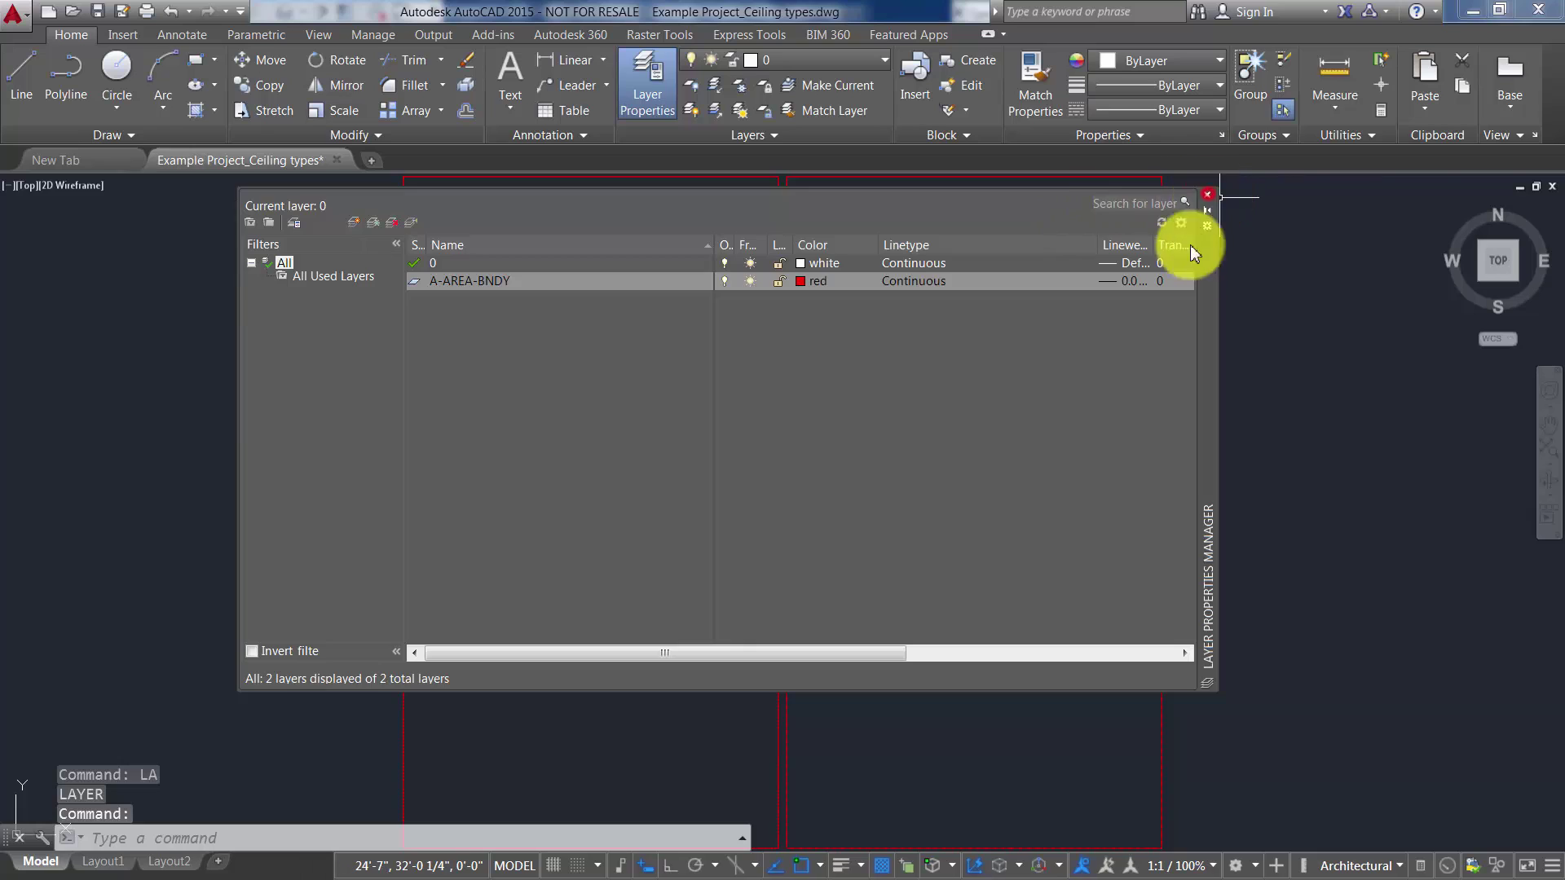
pyautogui.press('Escape')
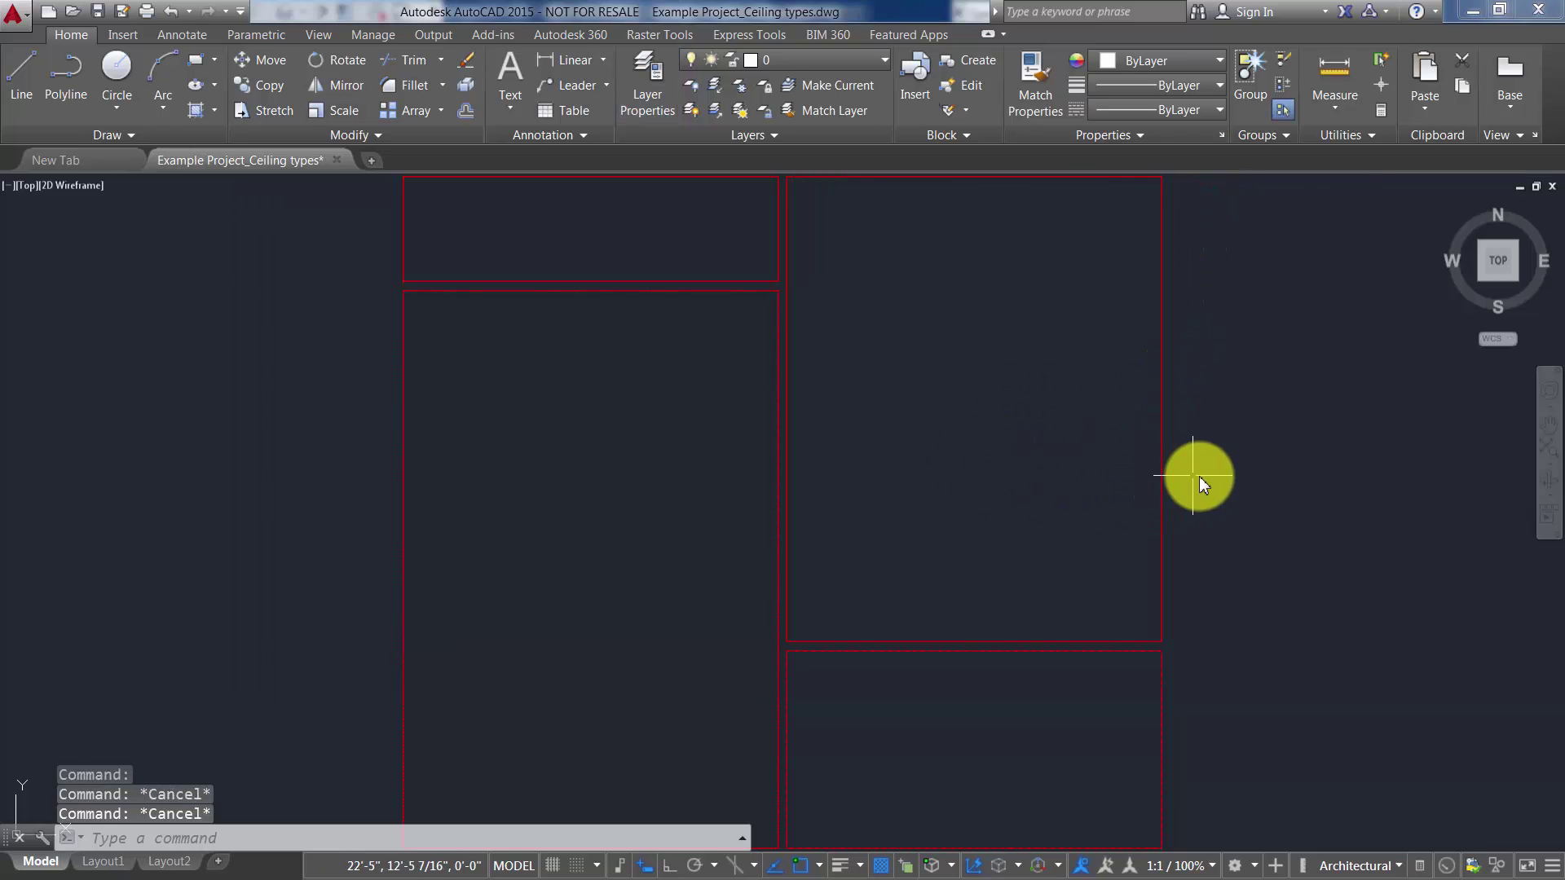
# - Save the drawing with QSAVE and close it with CLOSEALL
pyautogui.write('qsave')
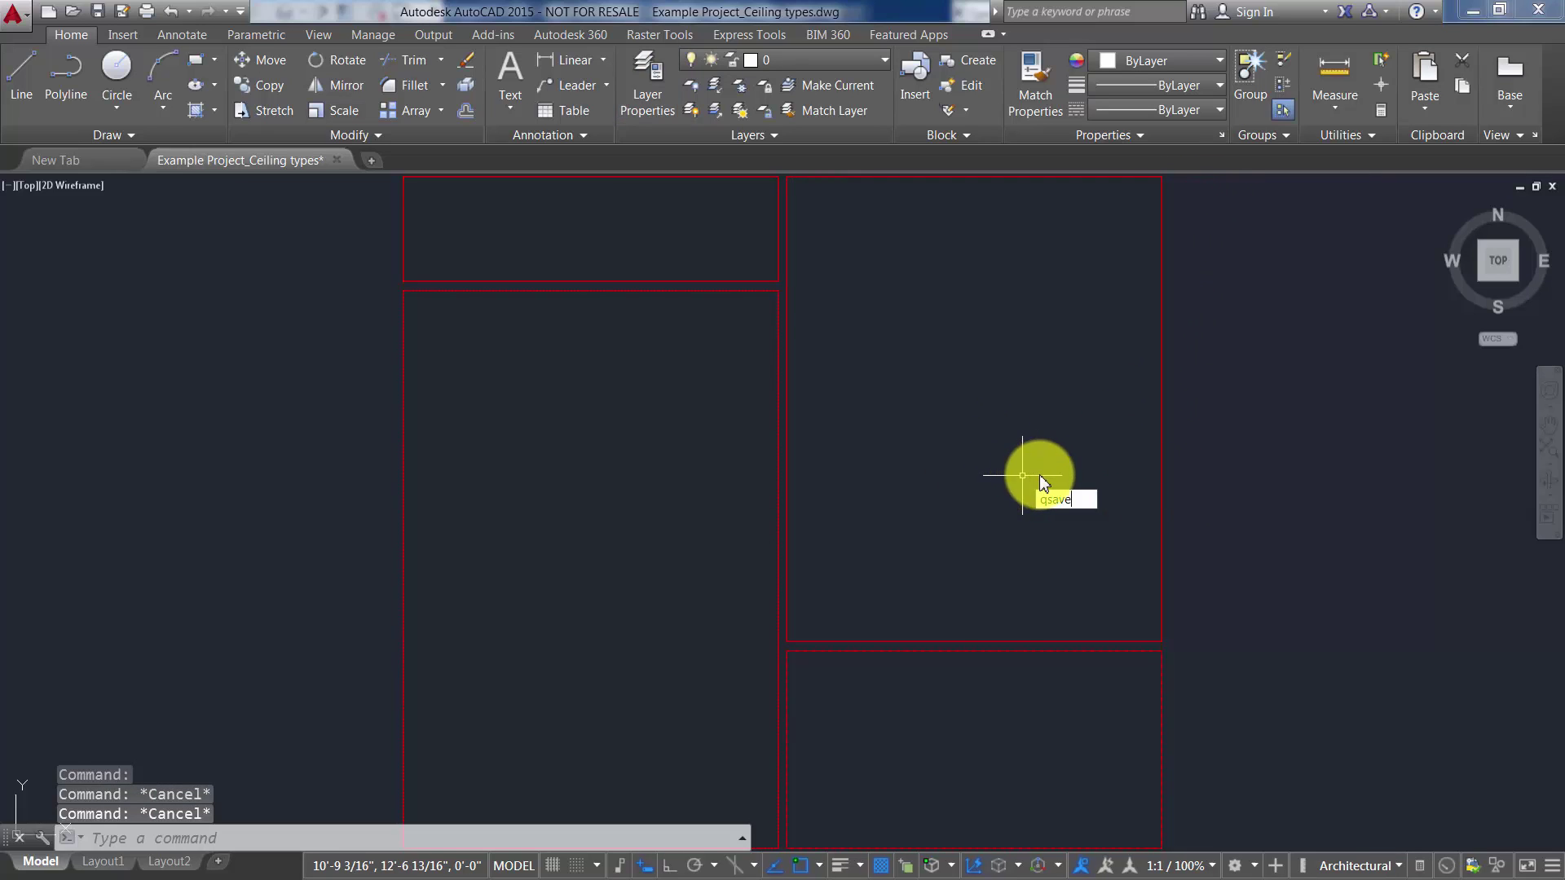
pyautogui.press('Return')
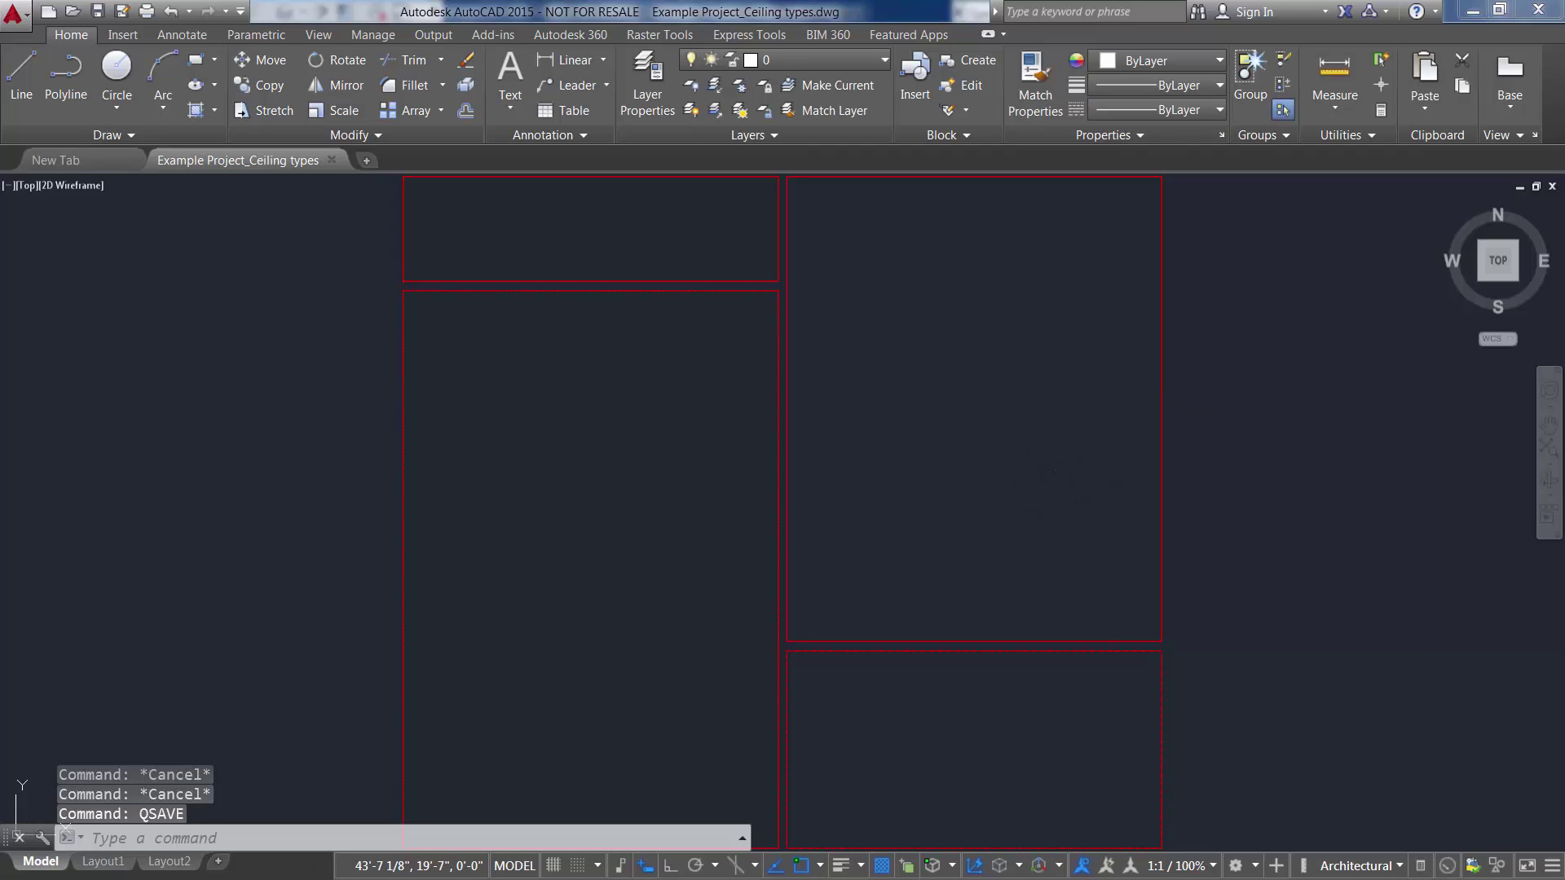
pyautogui.click(1117, 403)
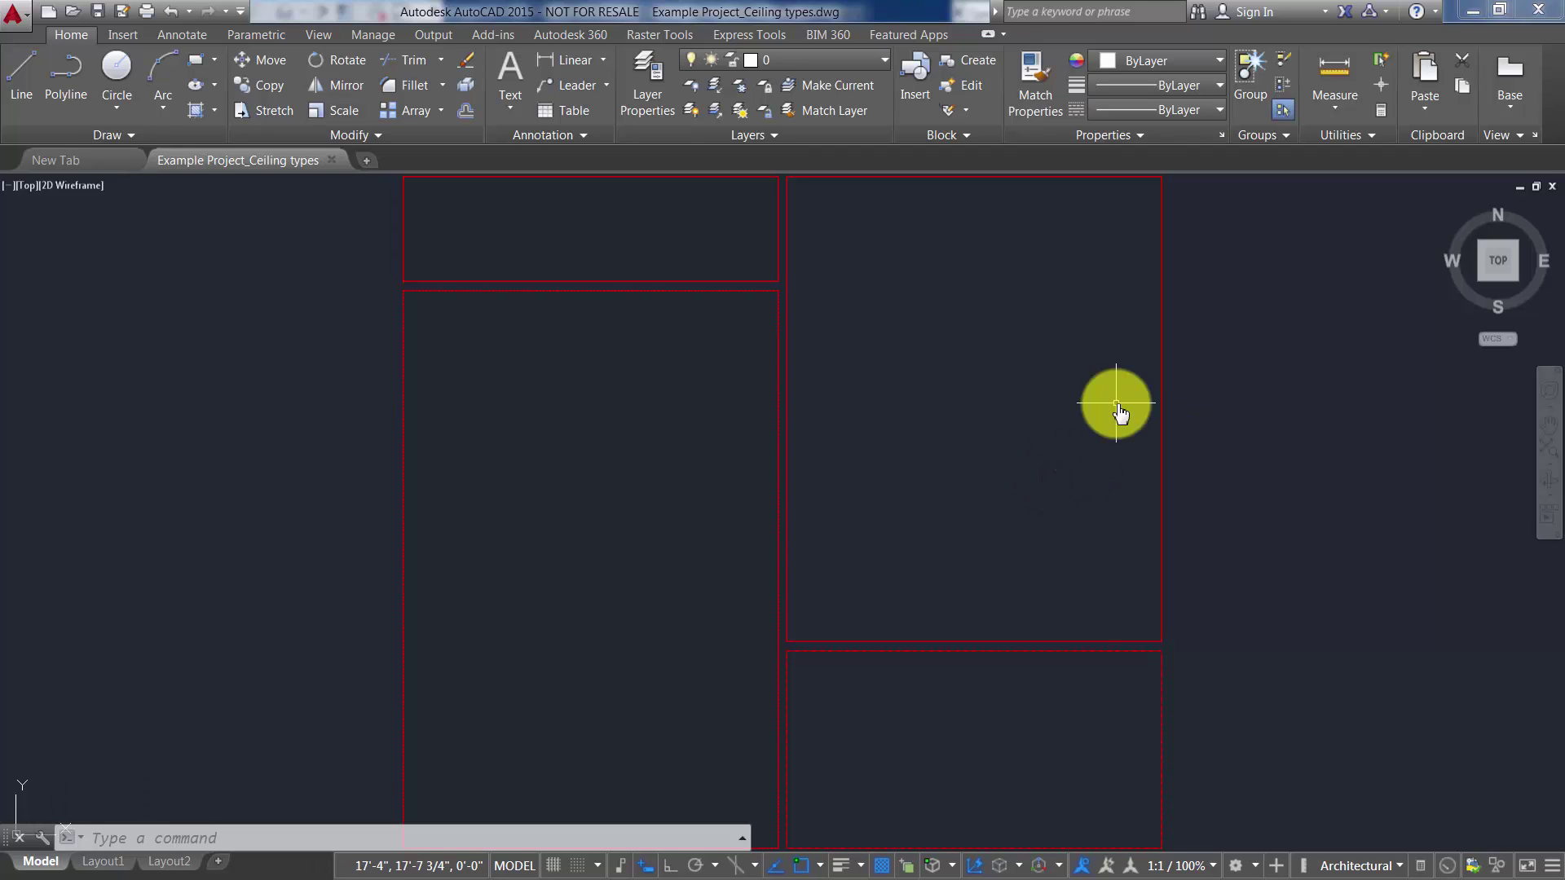
pyautogui.write('closeall')
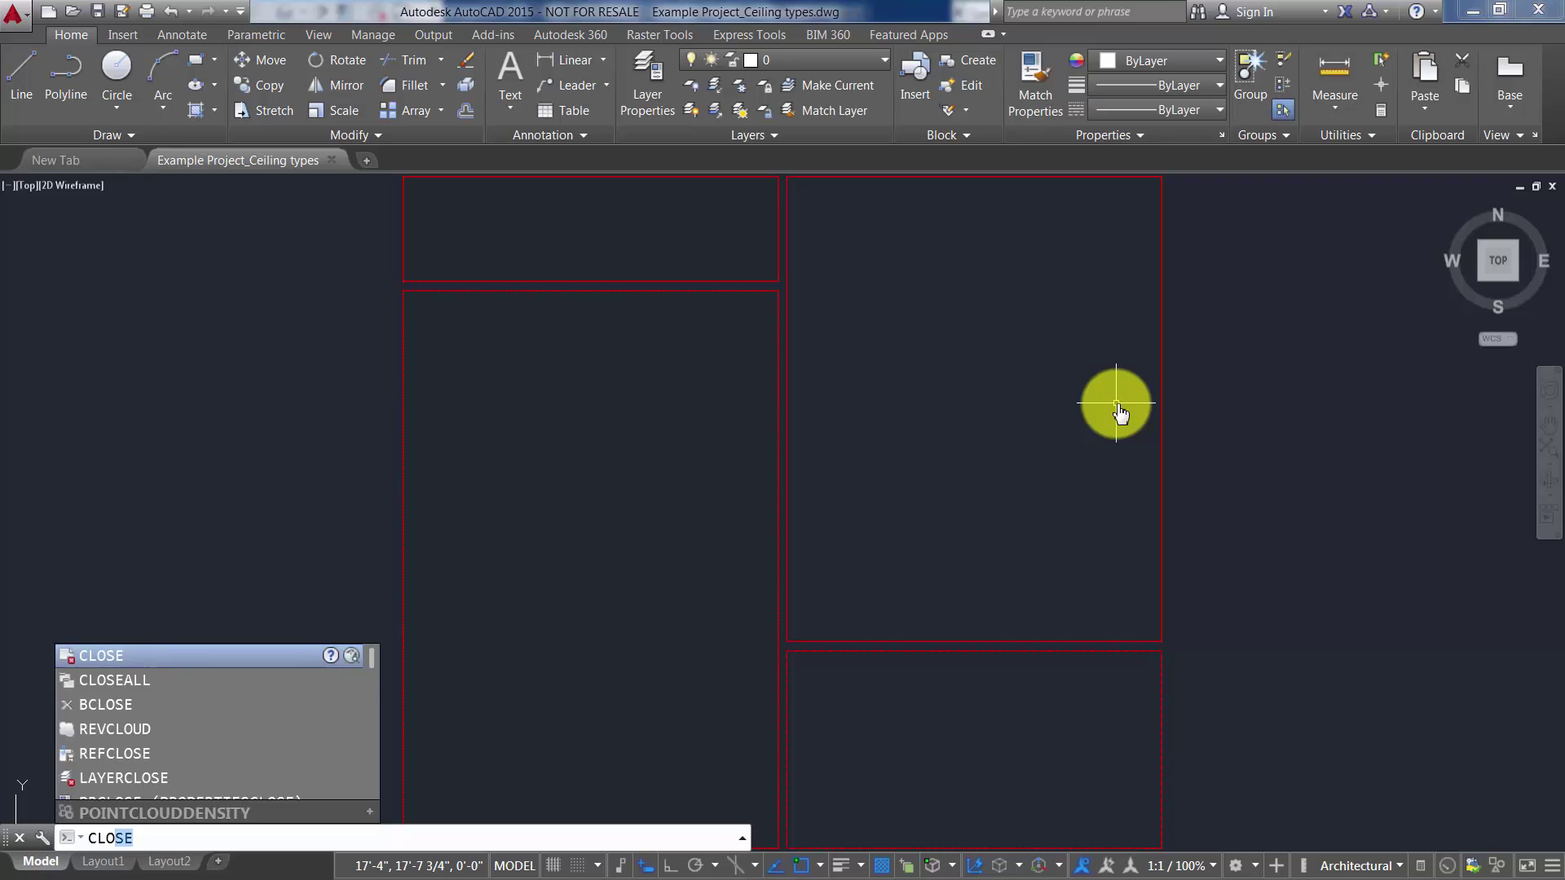
pyautogui.press('Return')
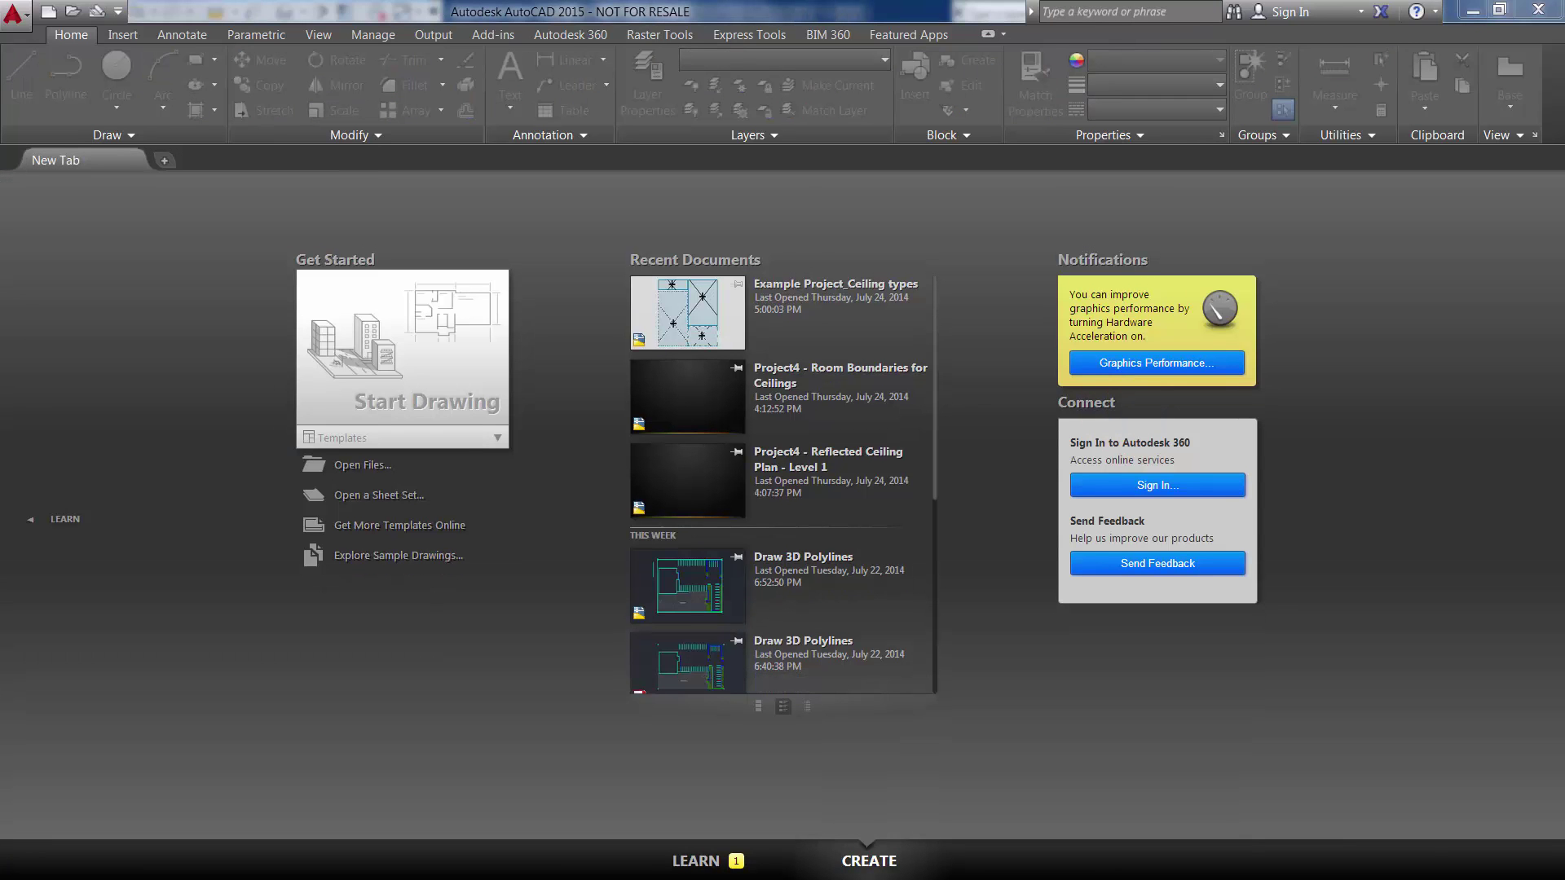
# - Back in Revit, open Ceiling Plans > Level 1 from the Project Browser and centre the plan
pyautogui.click(1472, 11)
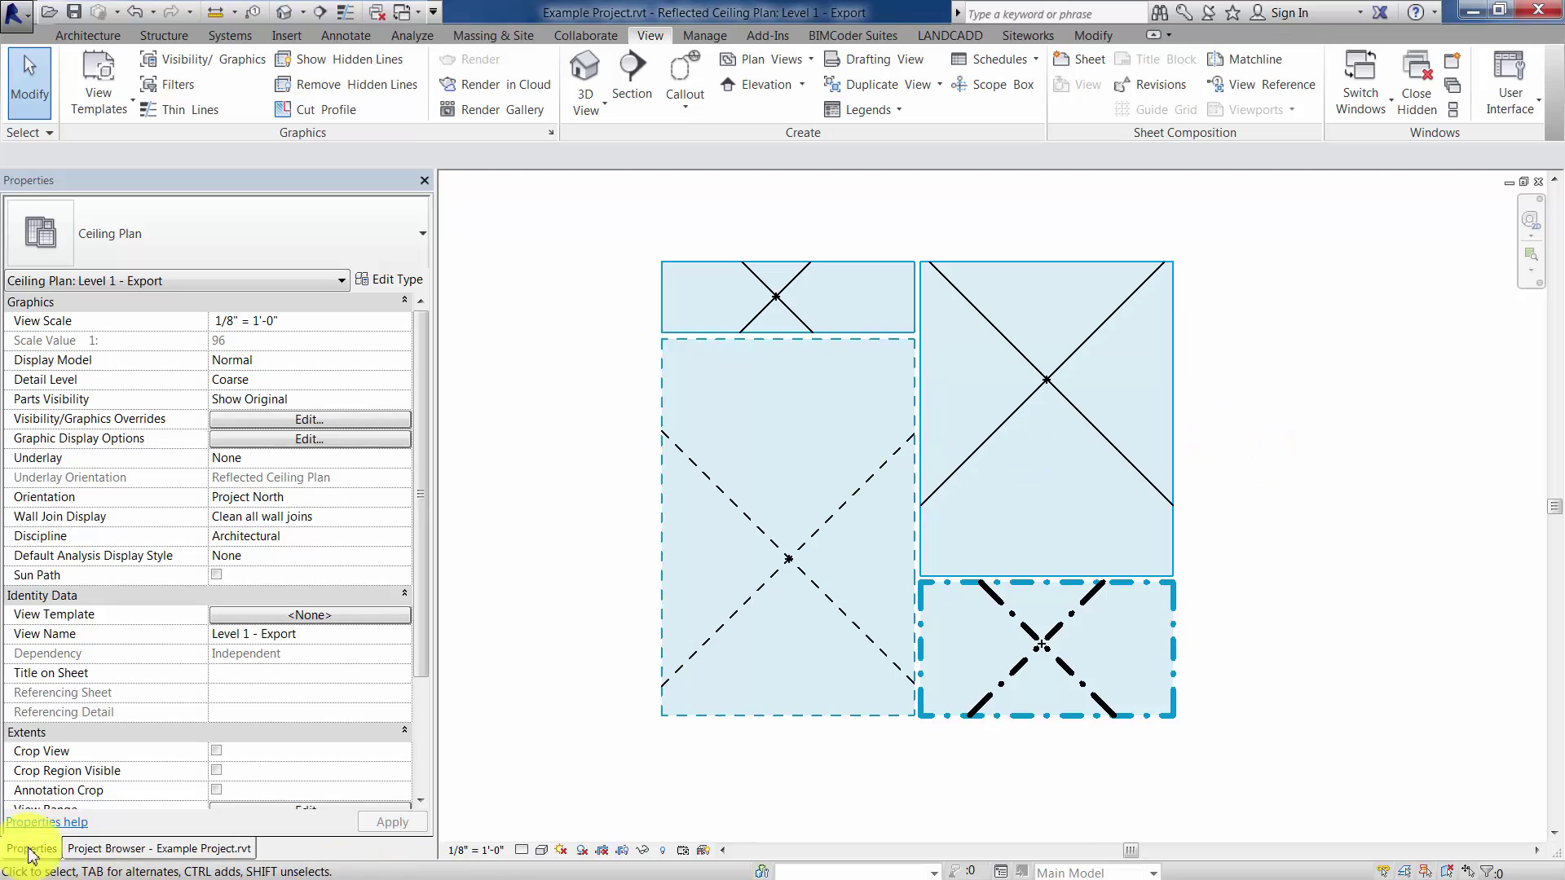
pyautogui.click(151, 851)
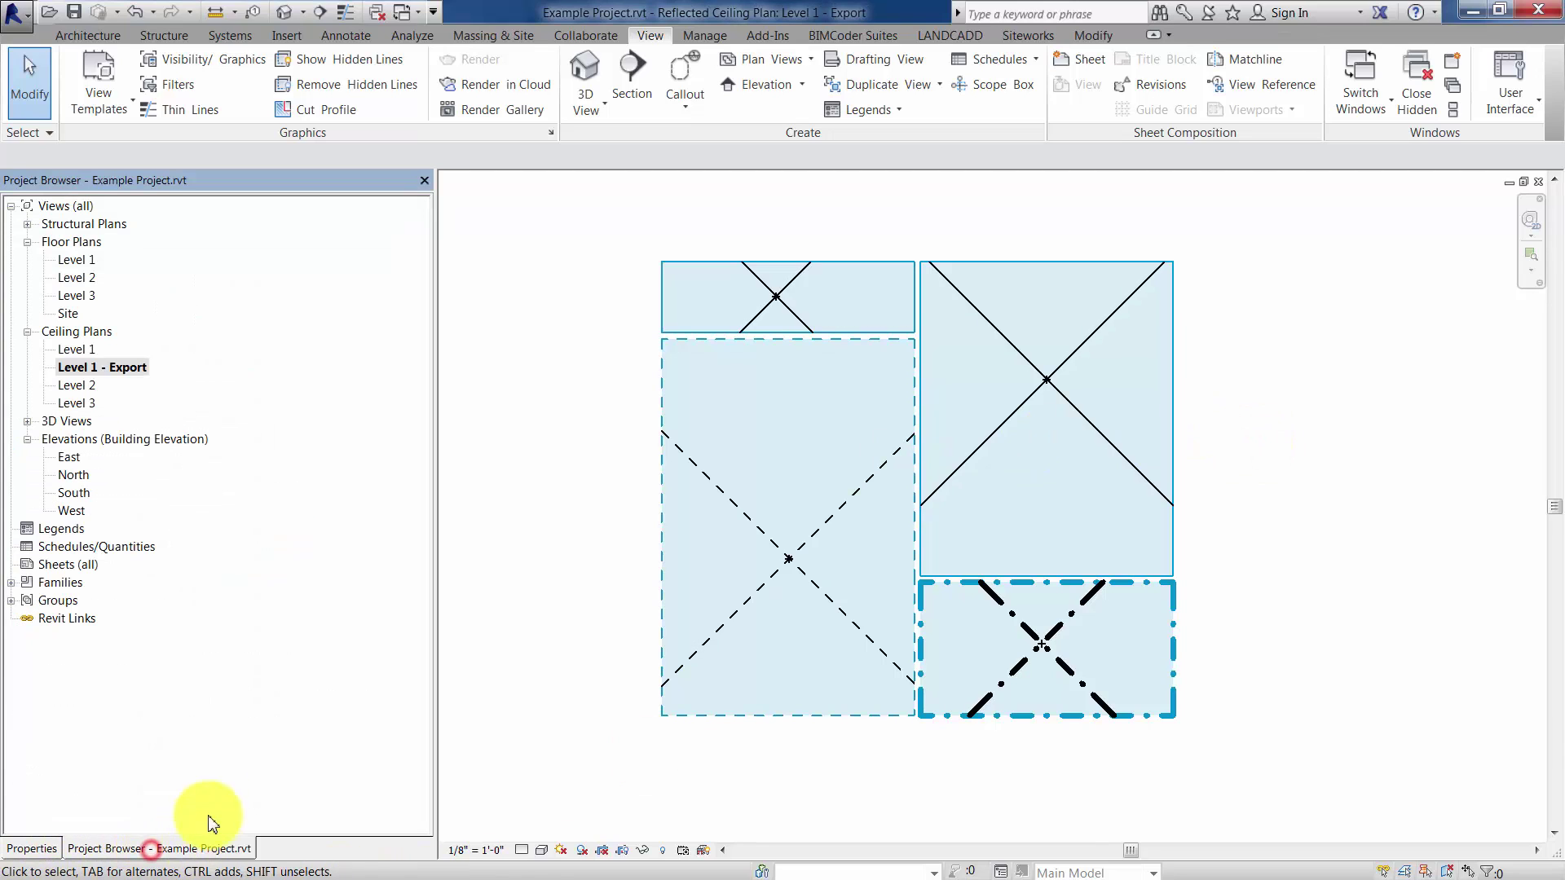
pyautogui.doubleClick(88, 352)
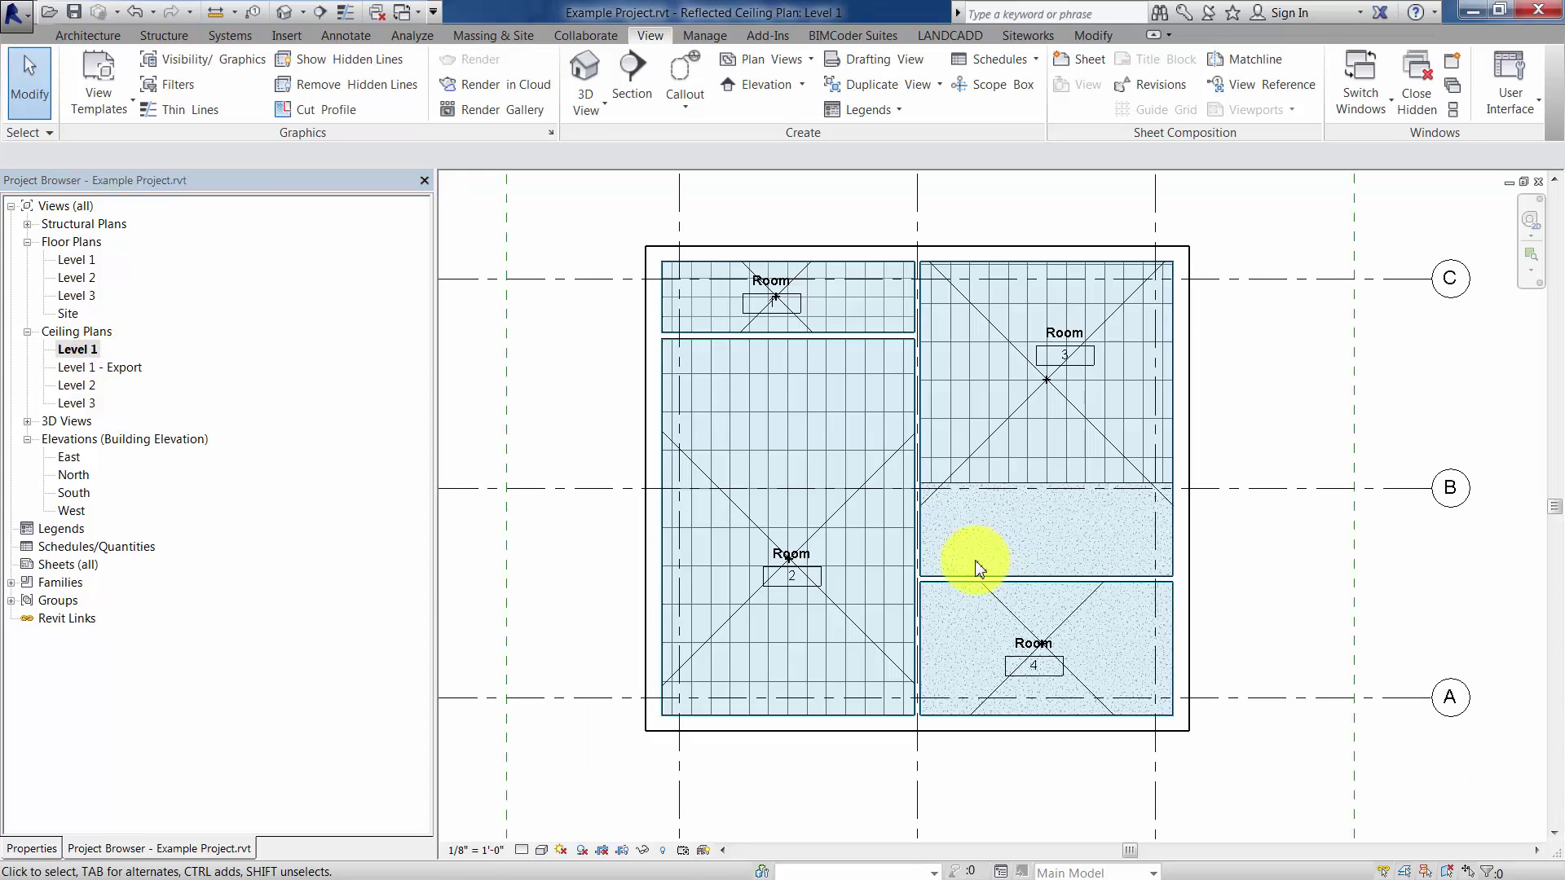
pyautogui.moveTo(613, 489); pyautogui.dragTo(701, 485, button='middle')
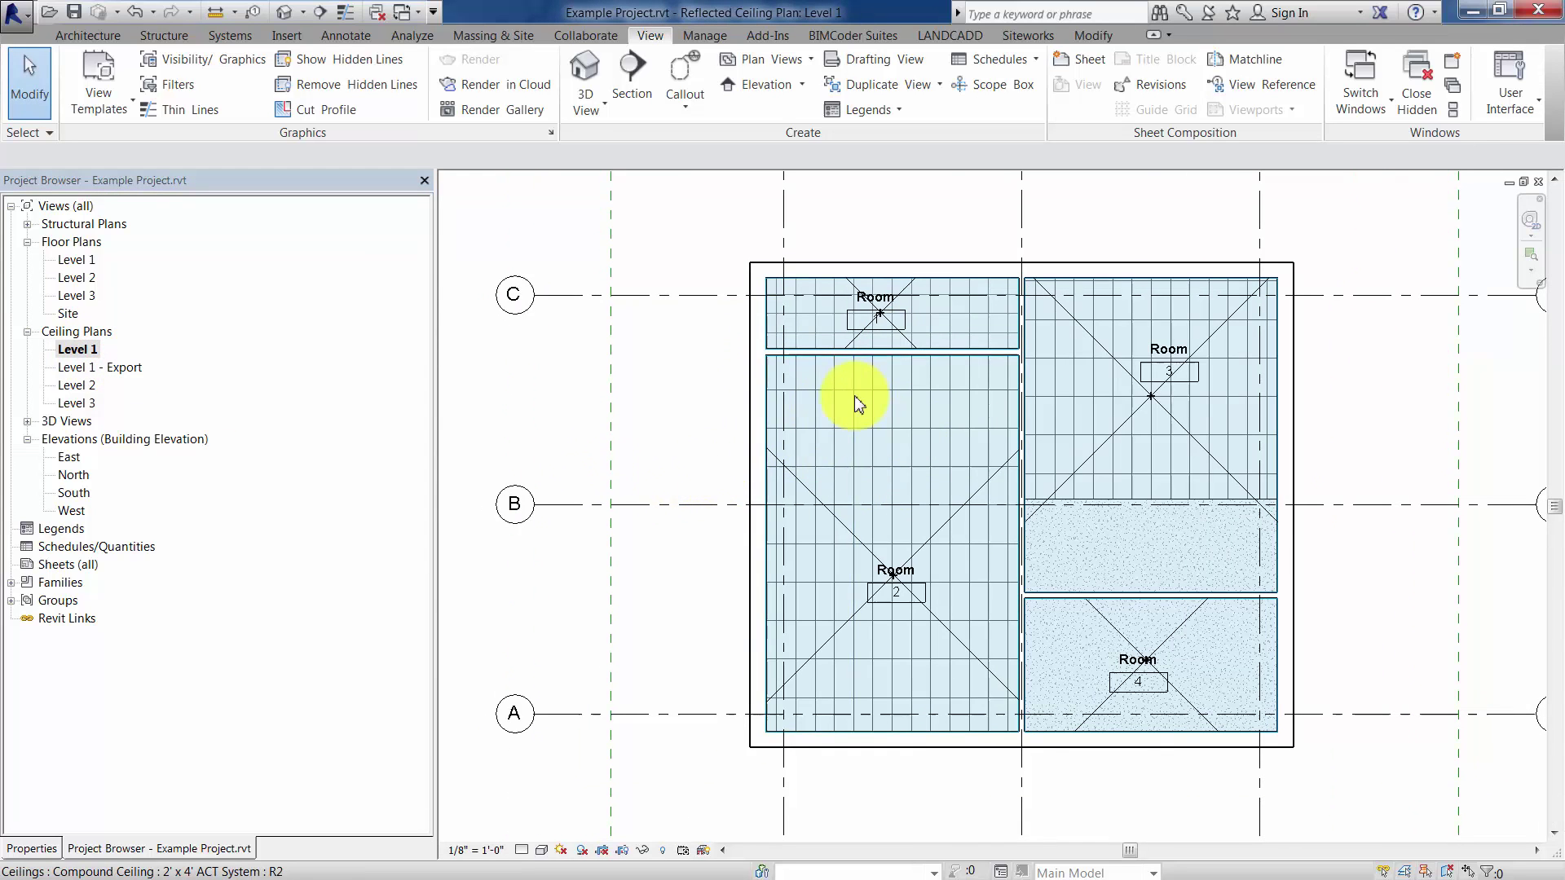
# - Link CAD Example Project_Ceiling types.dwg with Current view only, Auto - Origin to Origin, Black and White
pyautogui.click(295, 40)
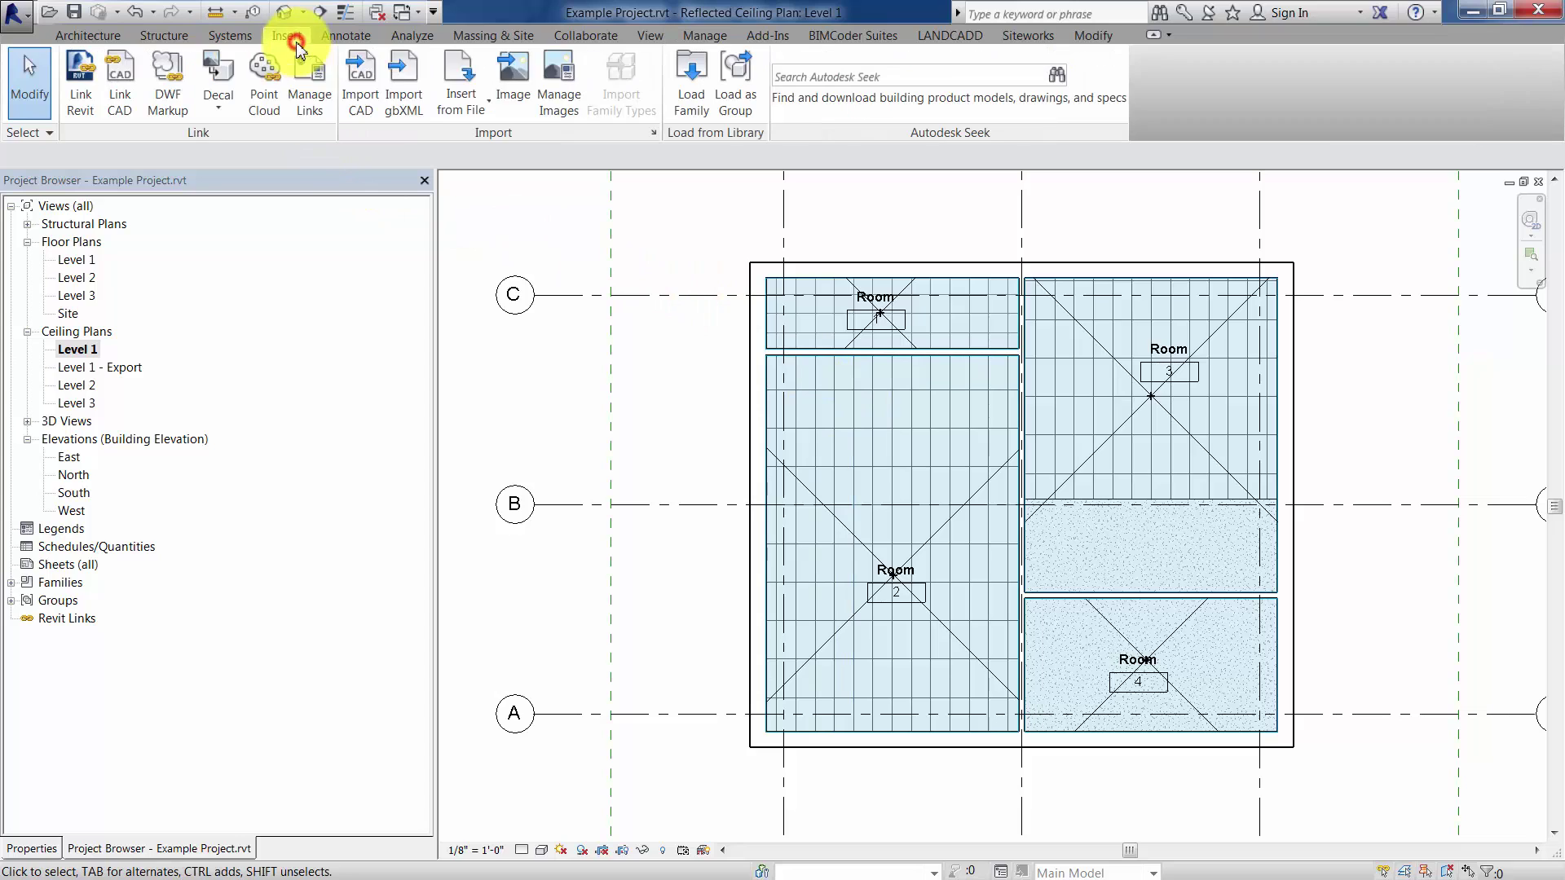
pyautogui.click(137, 108)
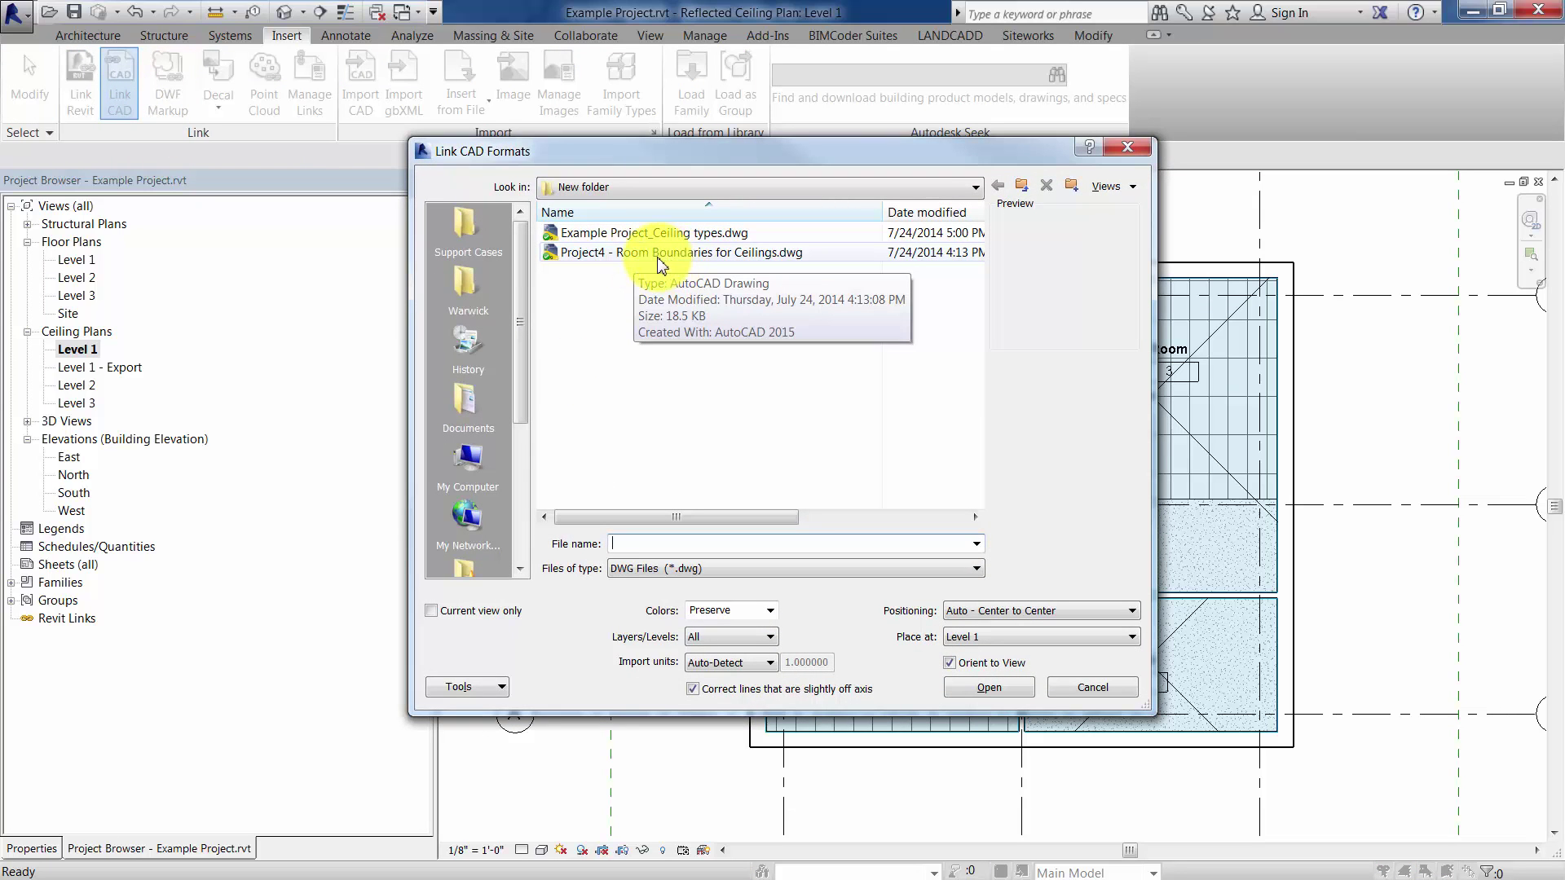
pyautogui.click(665, 234)
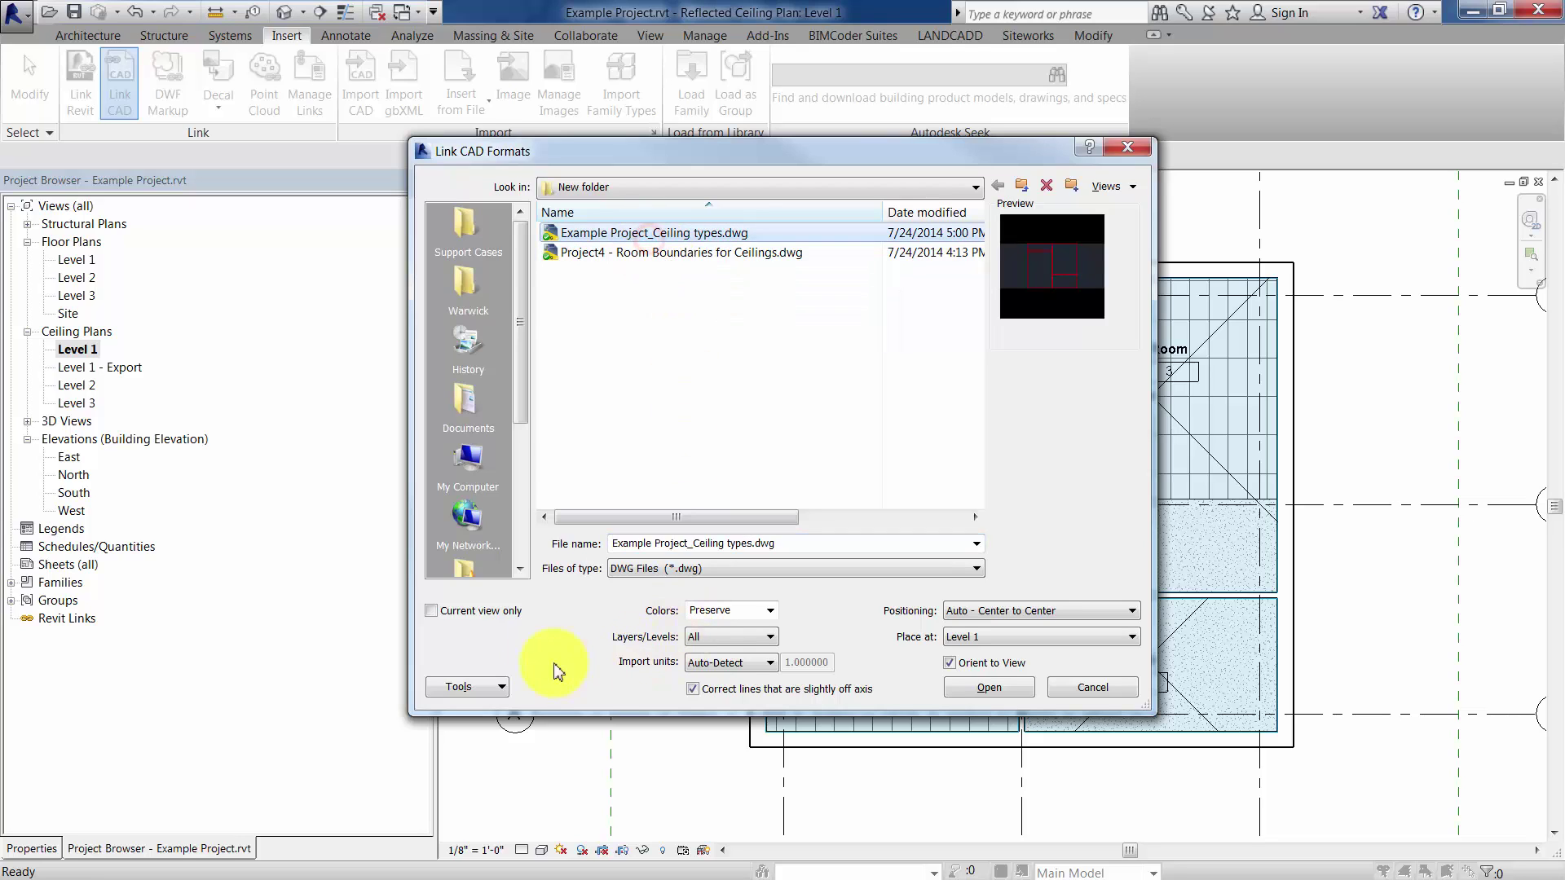
pyautogui.click(483, 610)
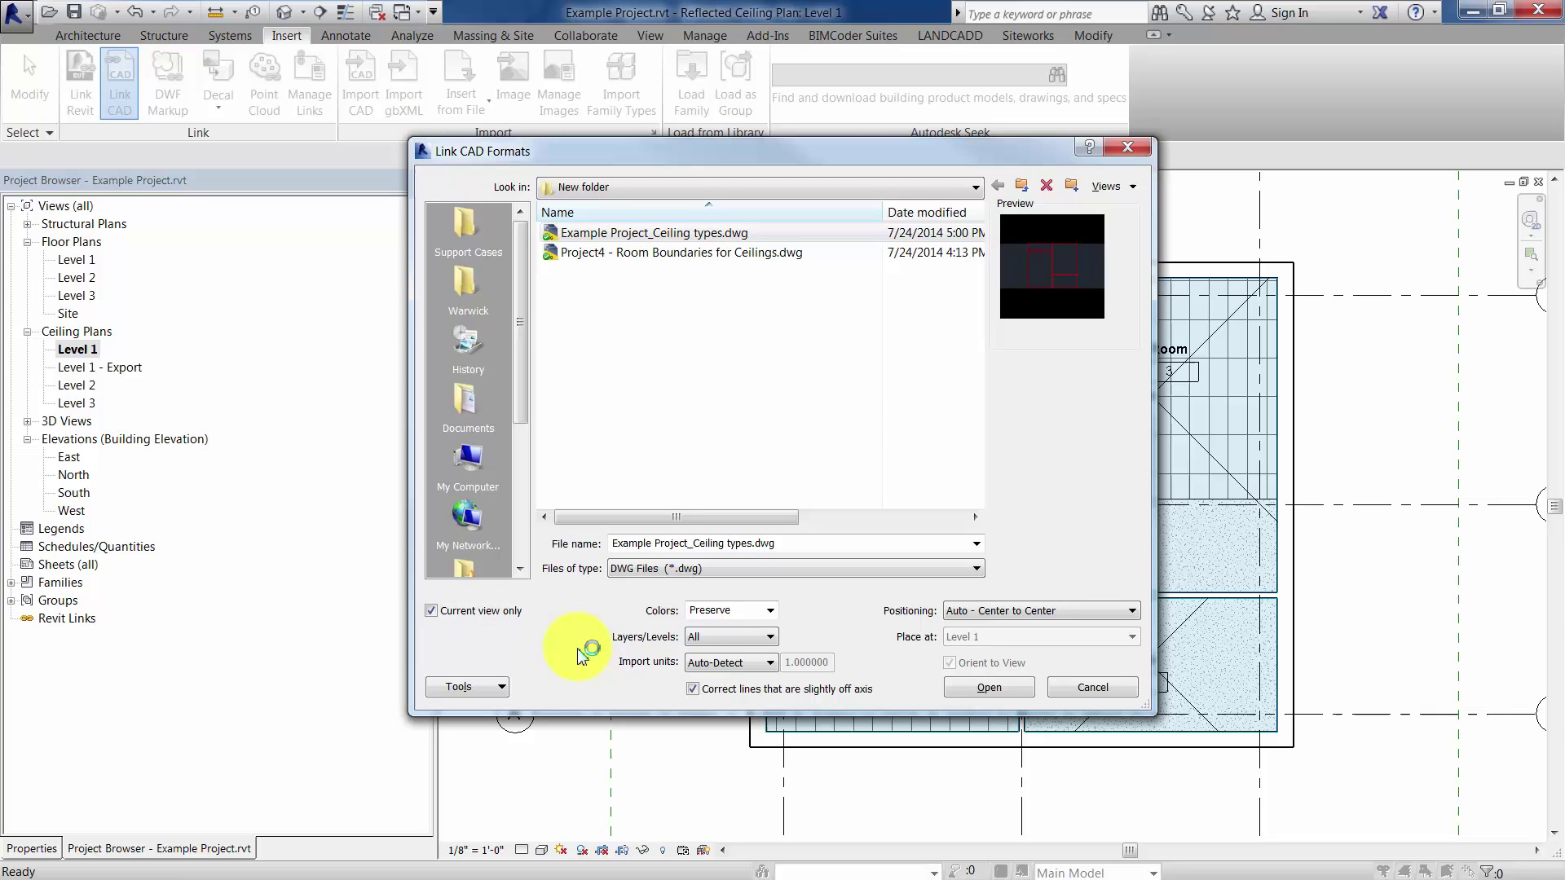
pyautogui.click(1077, 611)
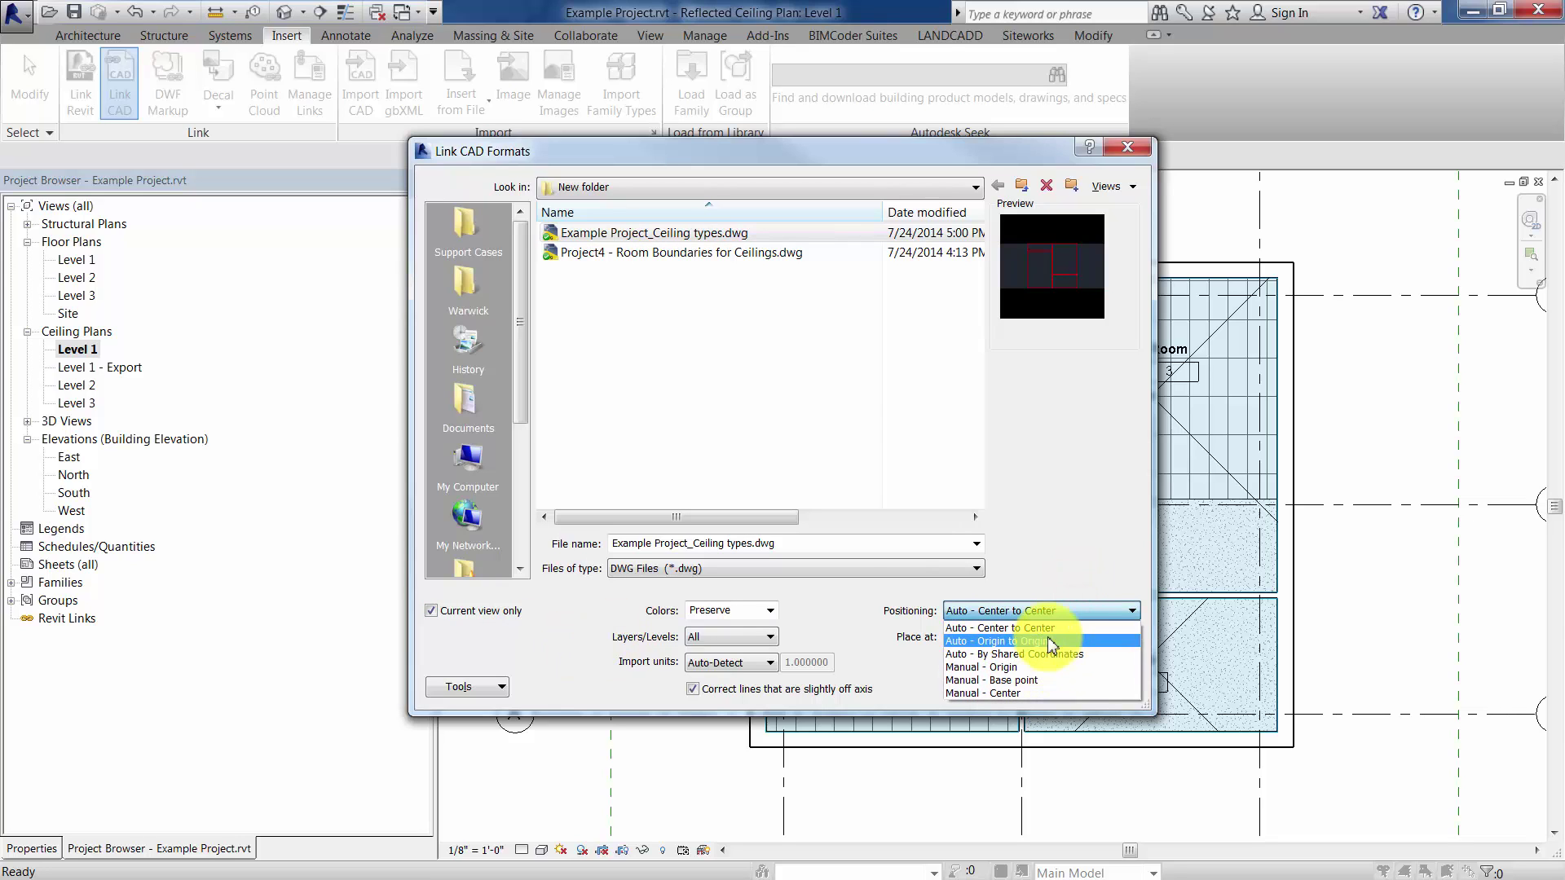
pyautogui.click(1050, 642)
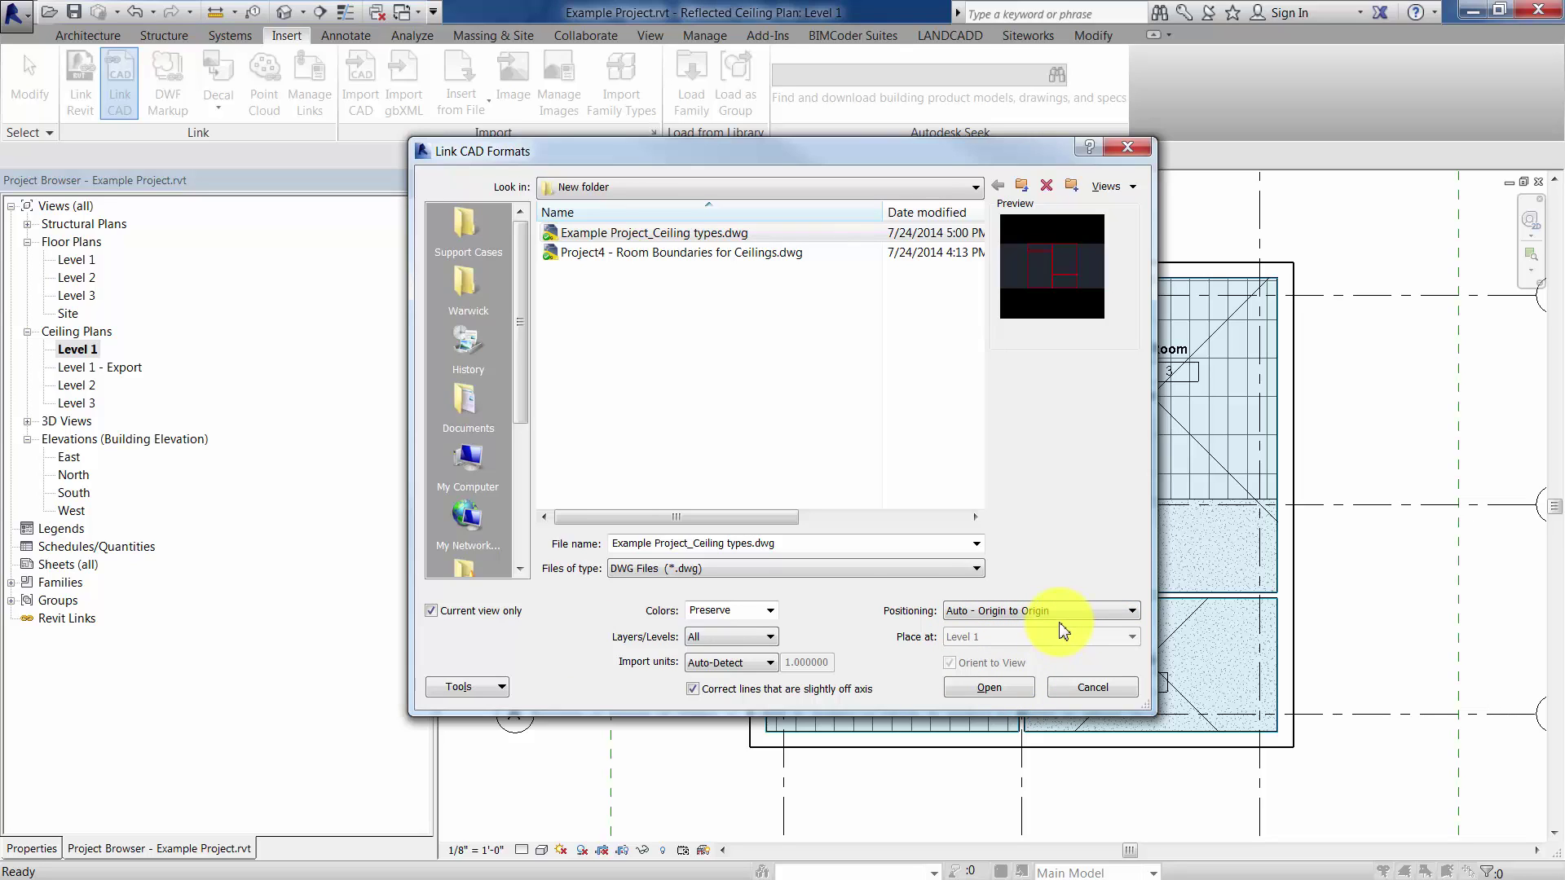
pyautogui.click(770, 611)
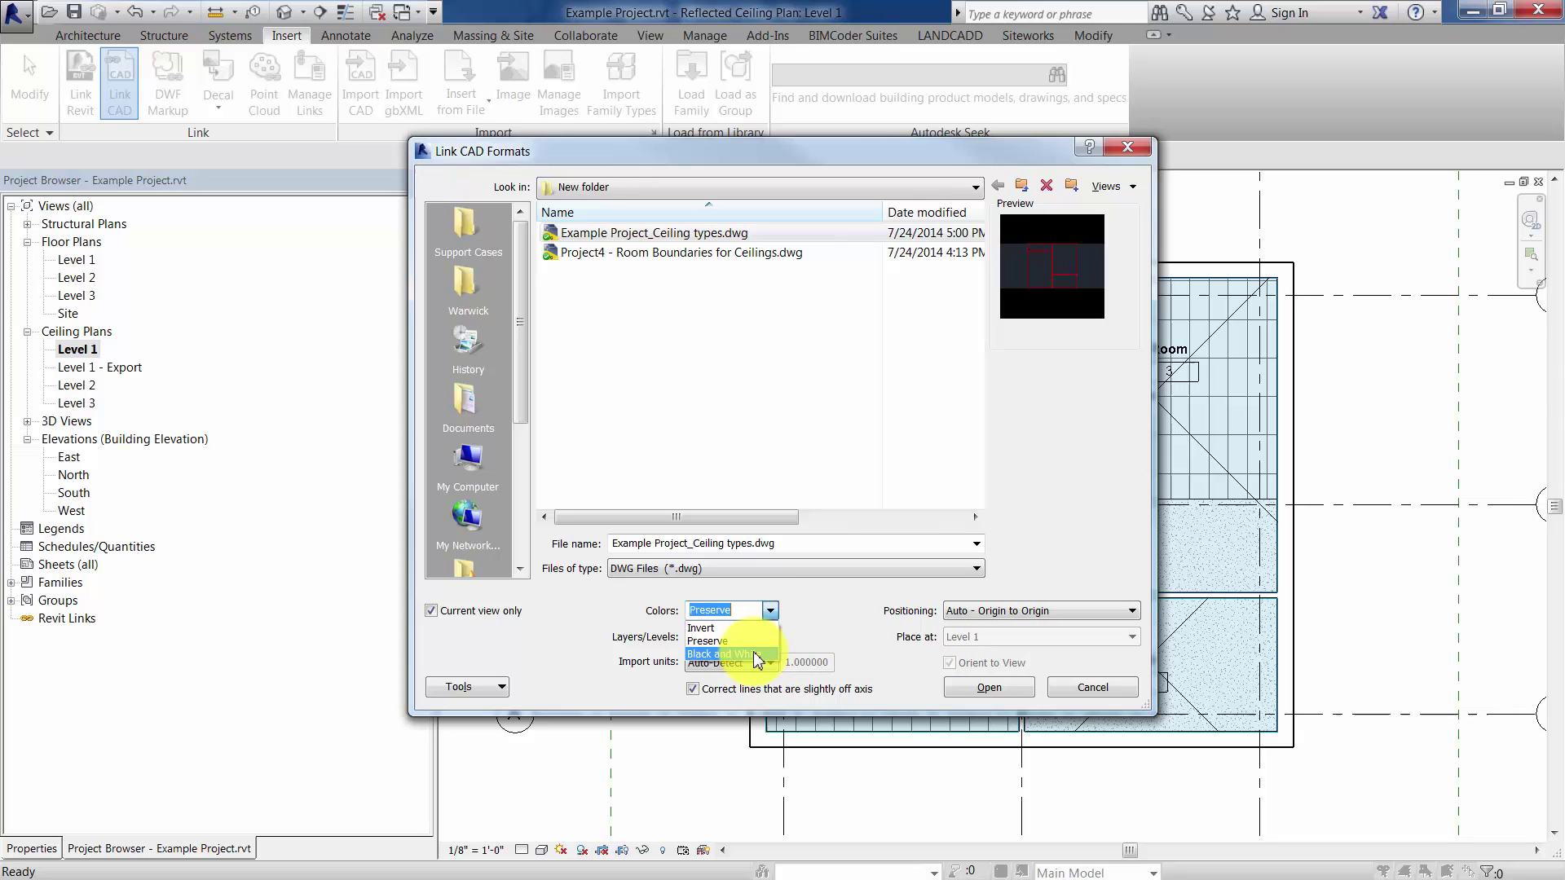
pyautogui.click(749, 654)
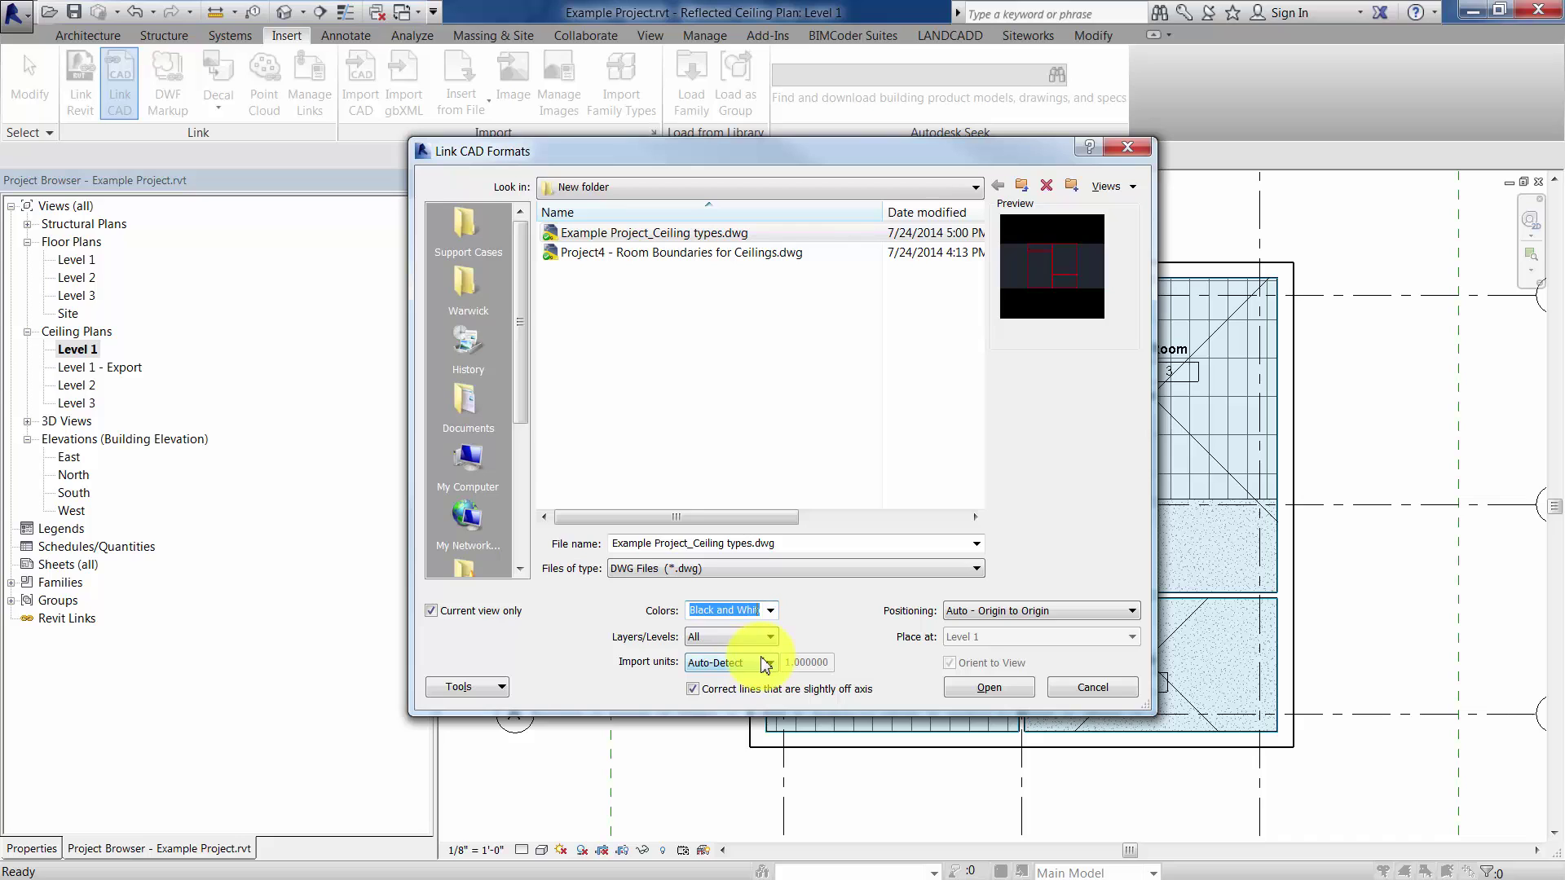
pyautogui.click(996, 696)
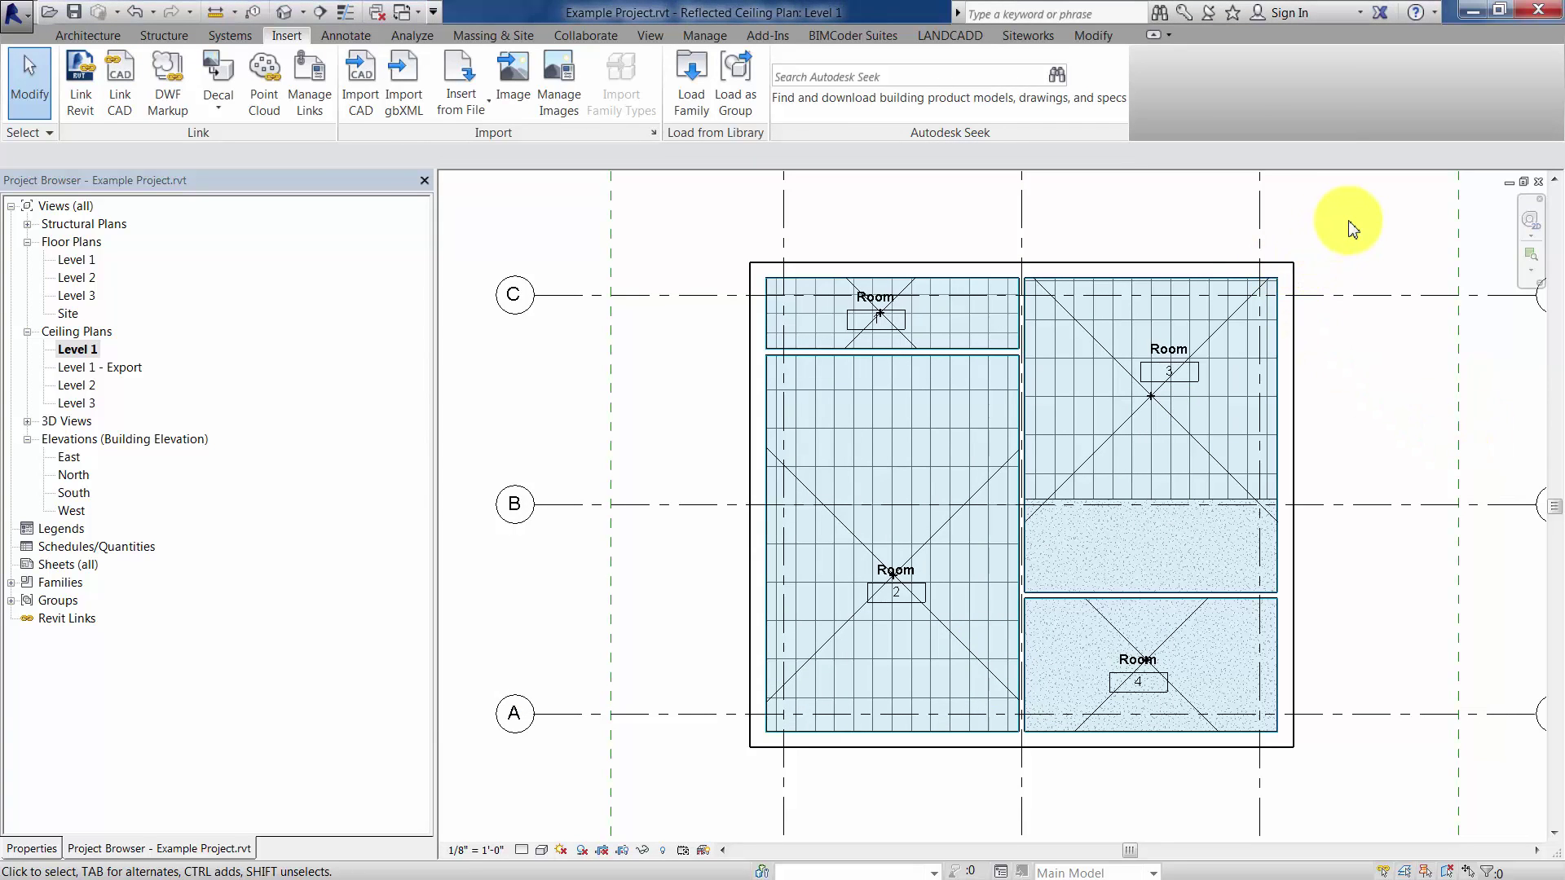
# - Select the plan and filter the selection down to only the linked Ceiling types DWG
pyautogui.moveTo(1352, 220); pyautogui.dragTo(1224, 371)
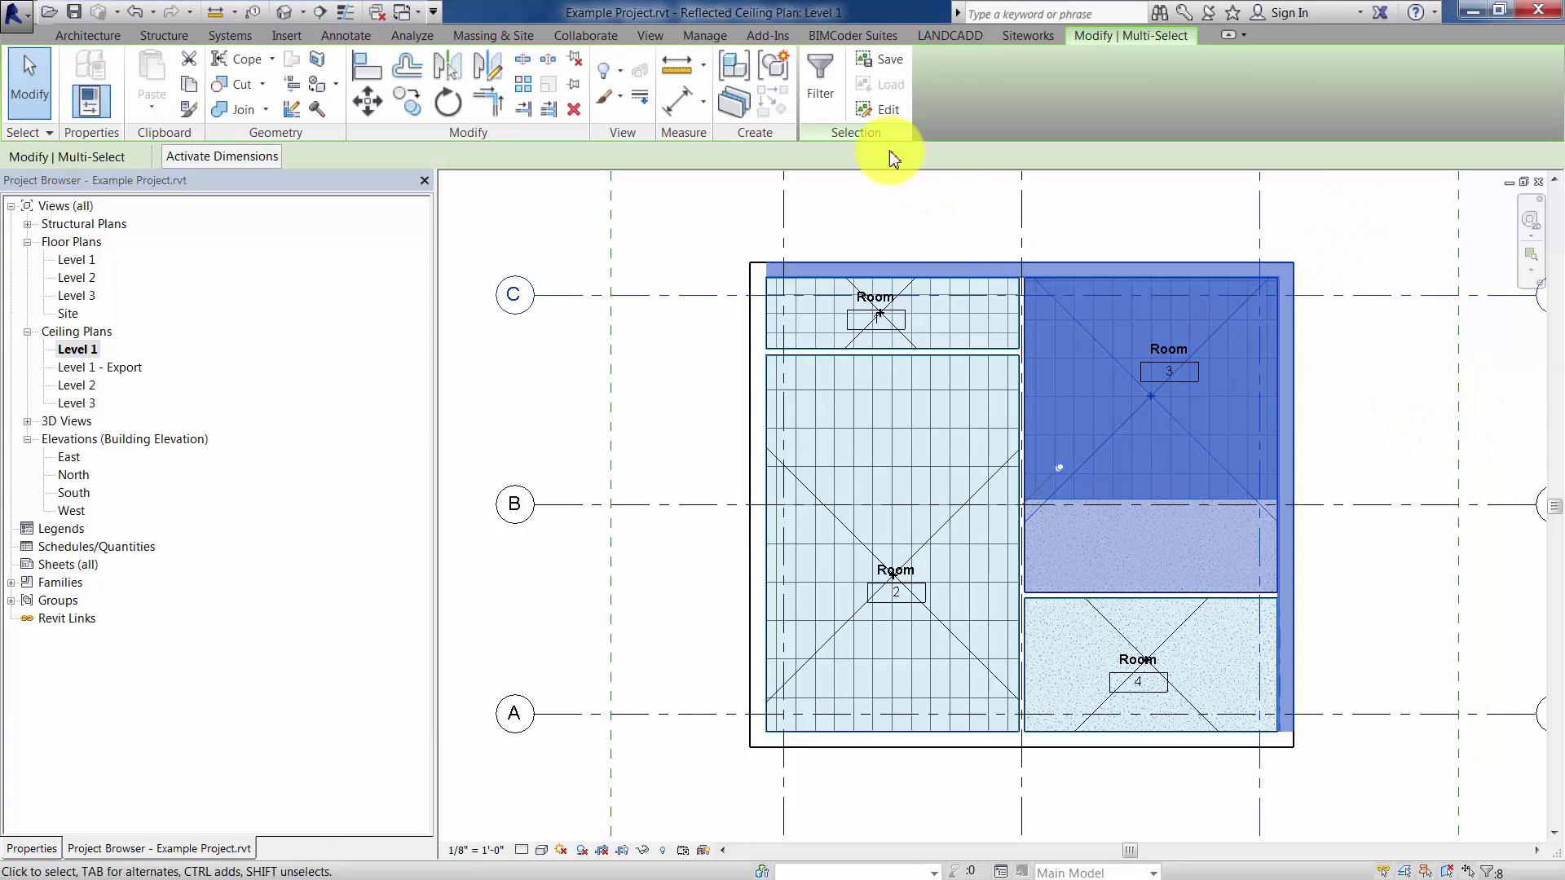
pyautogui.click(828, 85)
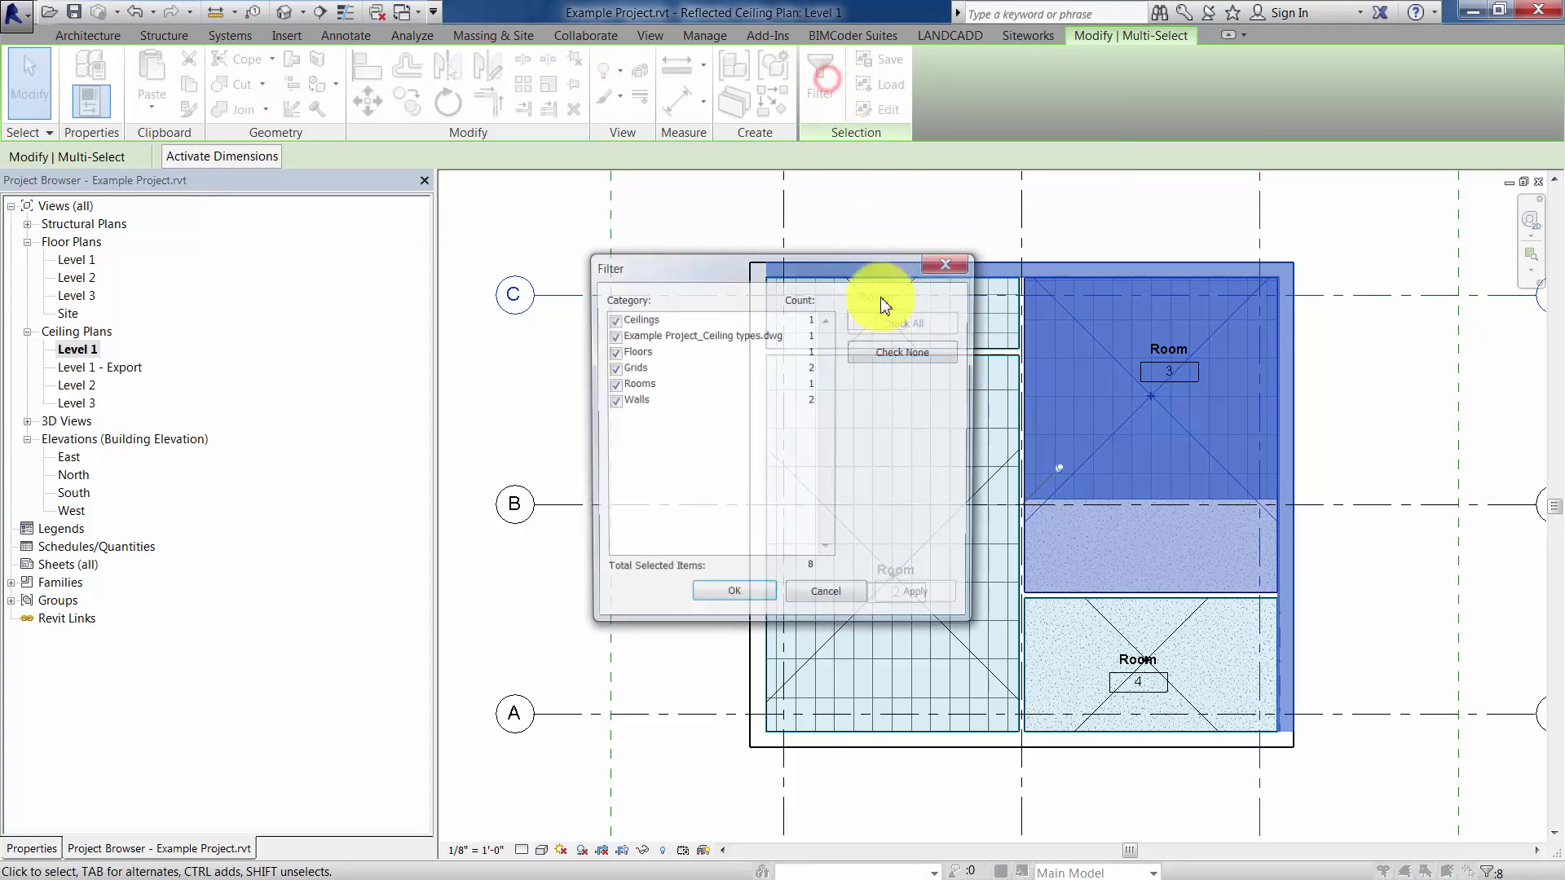
pyautogui.click(904, 351)
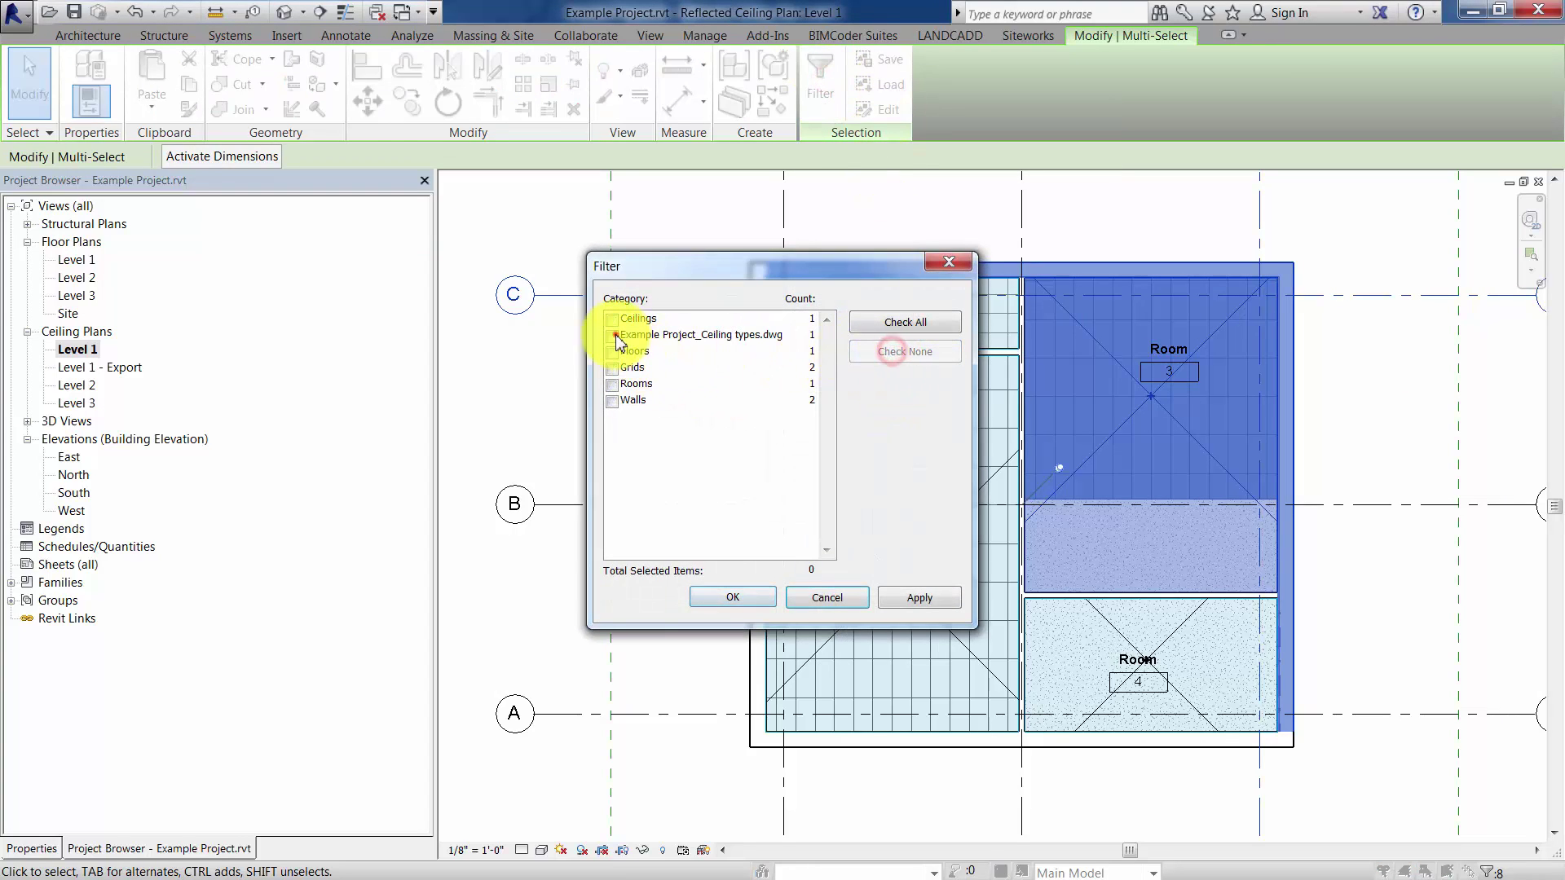
pyautogui.click(652, 335)
pyautogui.click(612, 335)
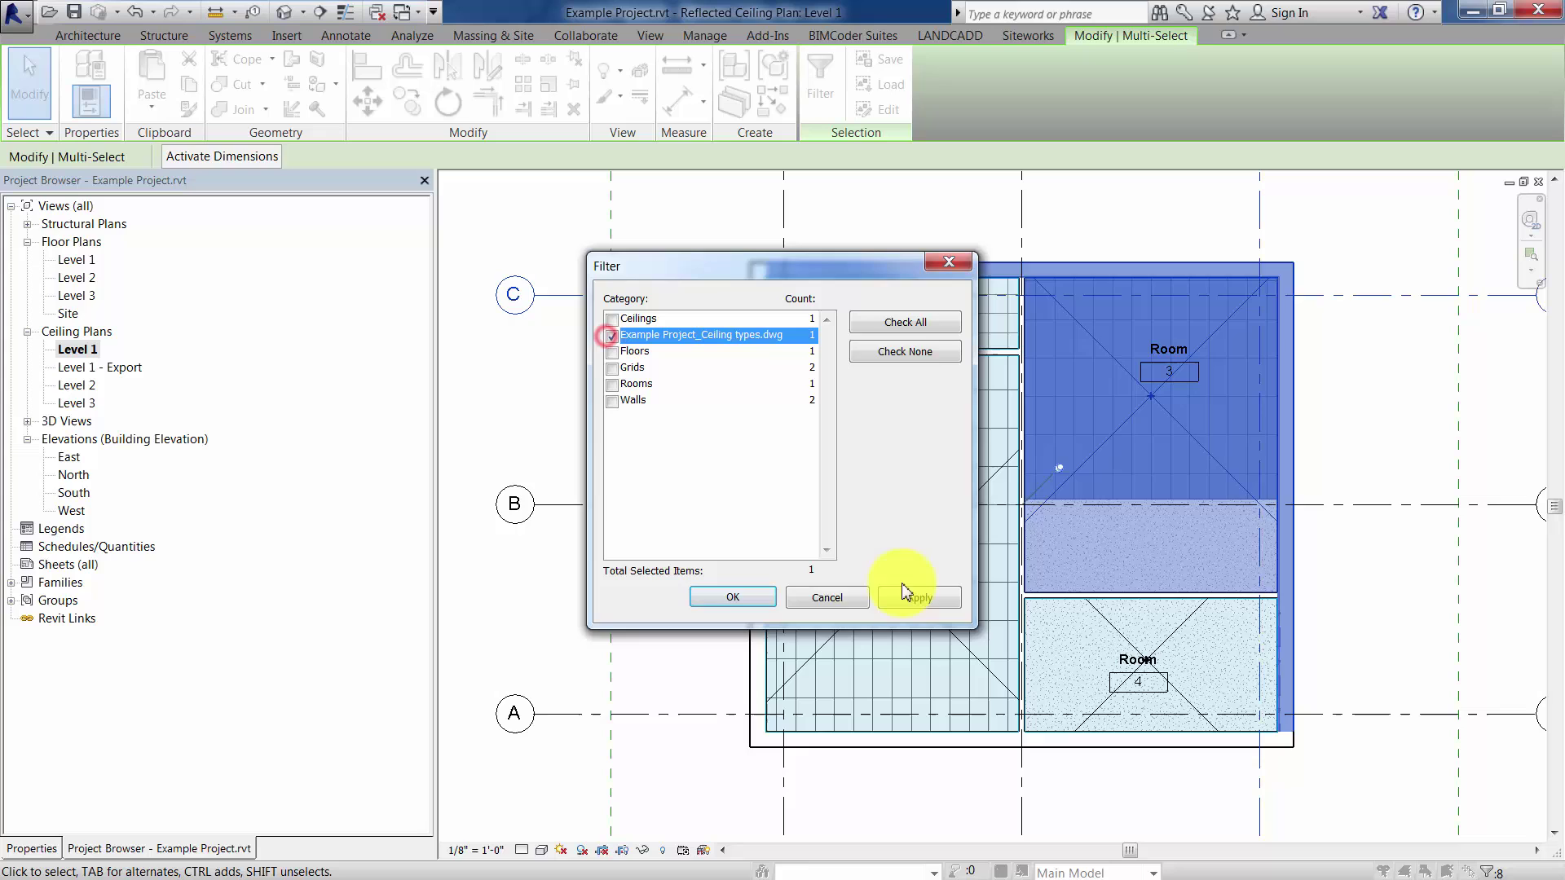
pyautogui.click(919, 597)
pyautogui.click(758, 597)
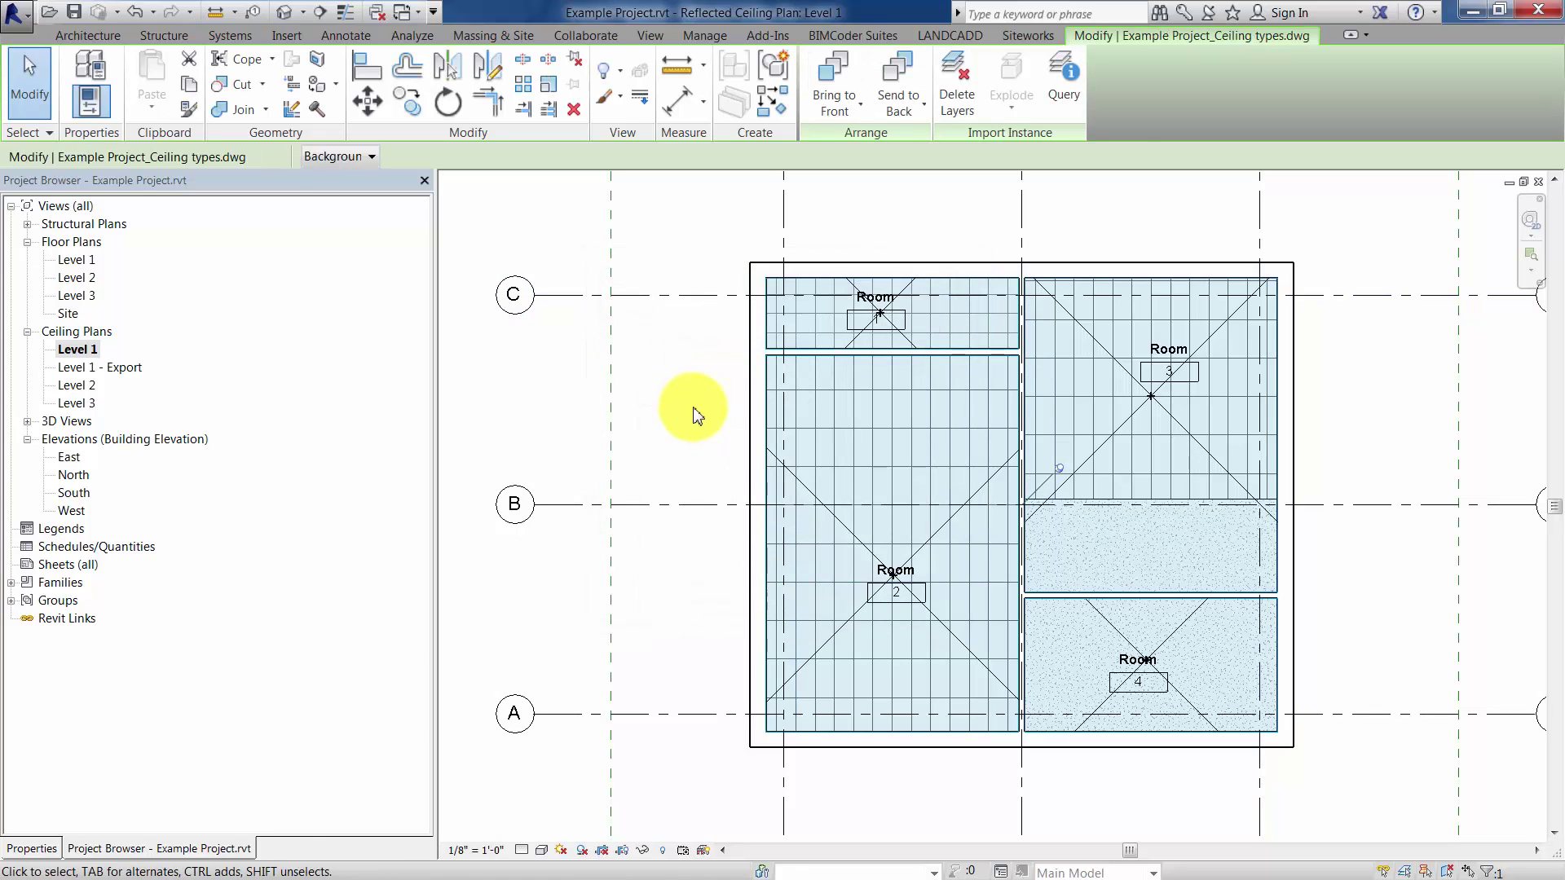
# - Set the linked DWG's draw order to Foreground, then deselect it
pyautogui.click(356, 156)
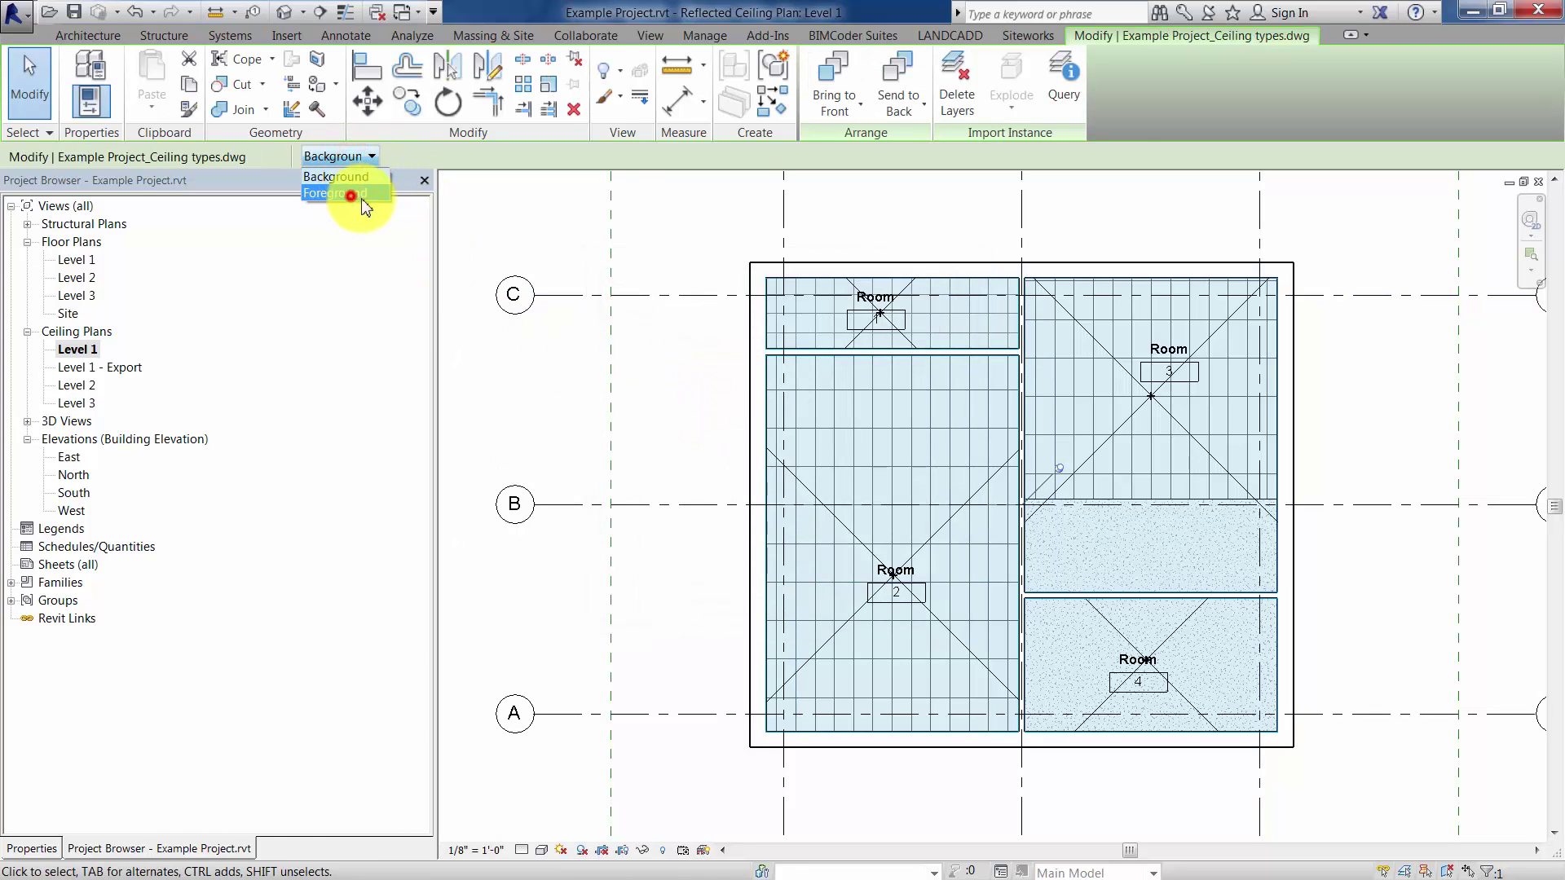
pyautogui.click(359, 173)
pyautogui.click(659, 383)
pyautogui.scroll(6, 1048, 619)
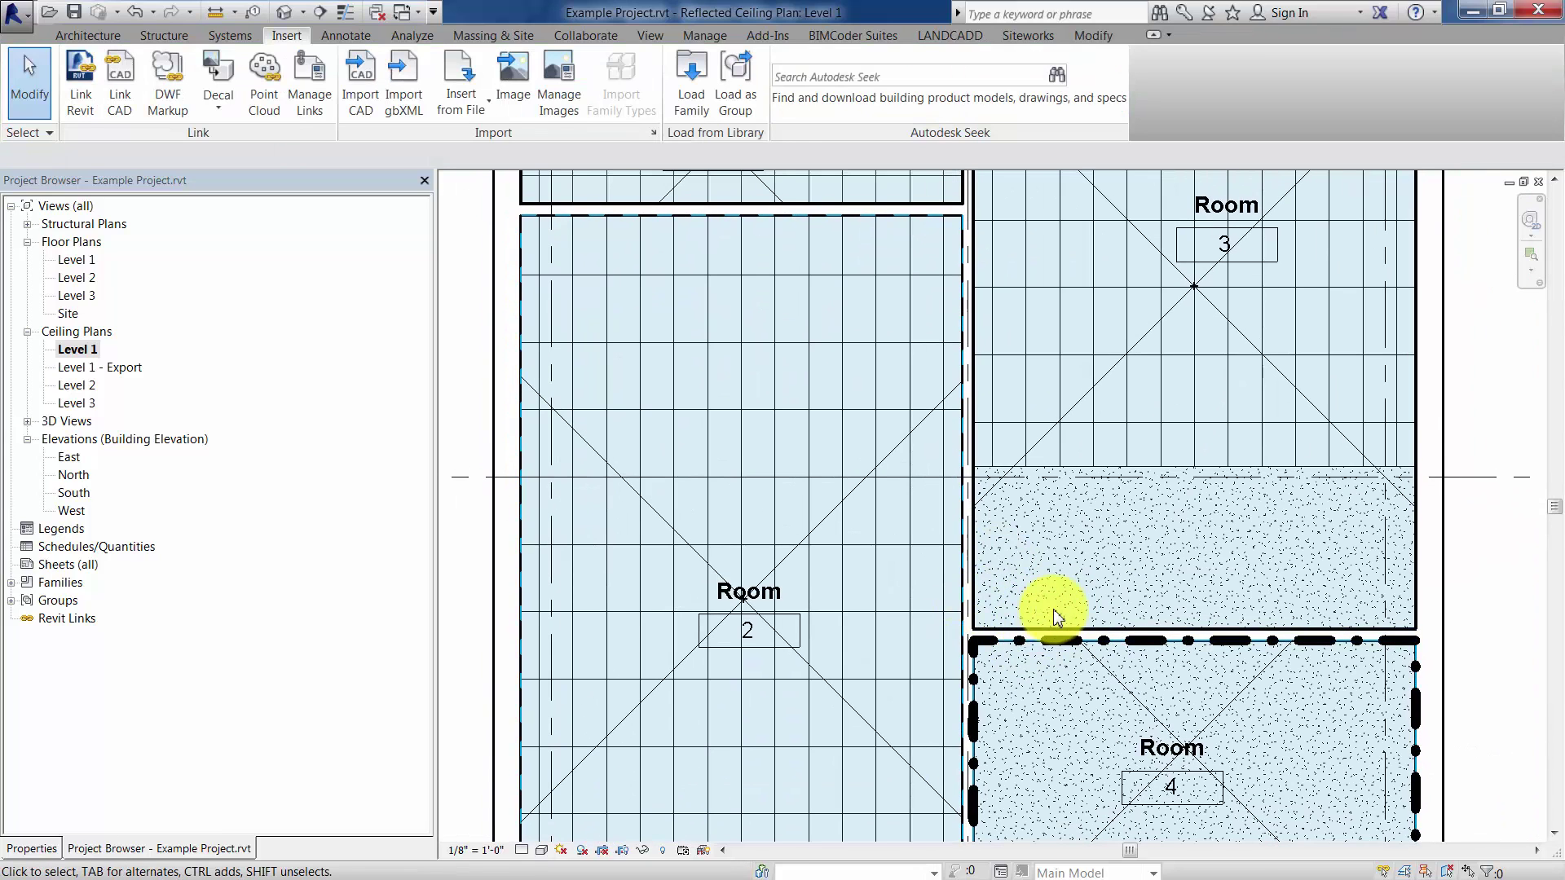
pyautogui.scroll(-3, 1050, 613)
pyautogui.scroll(5, 1045, 645)
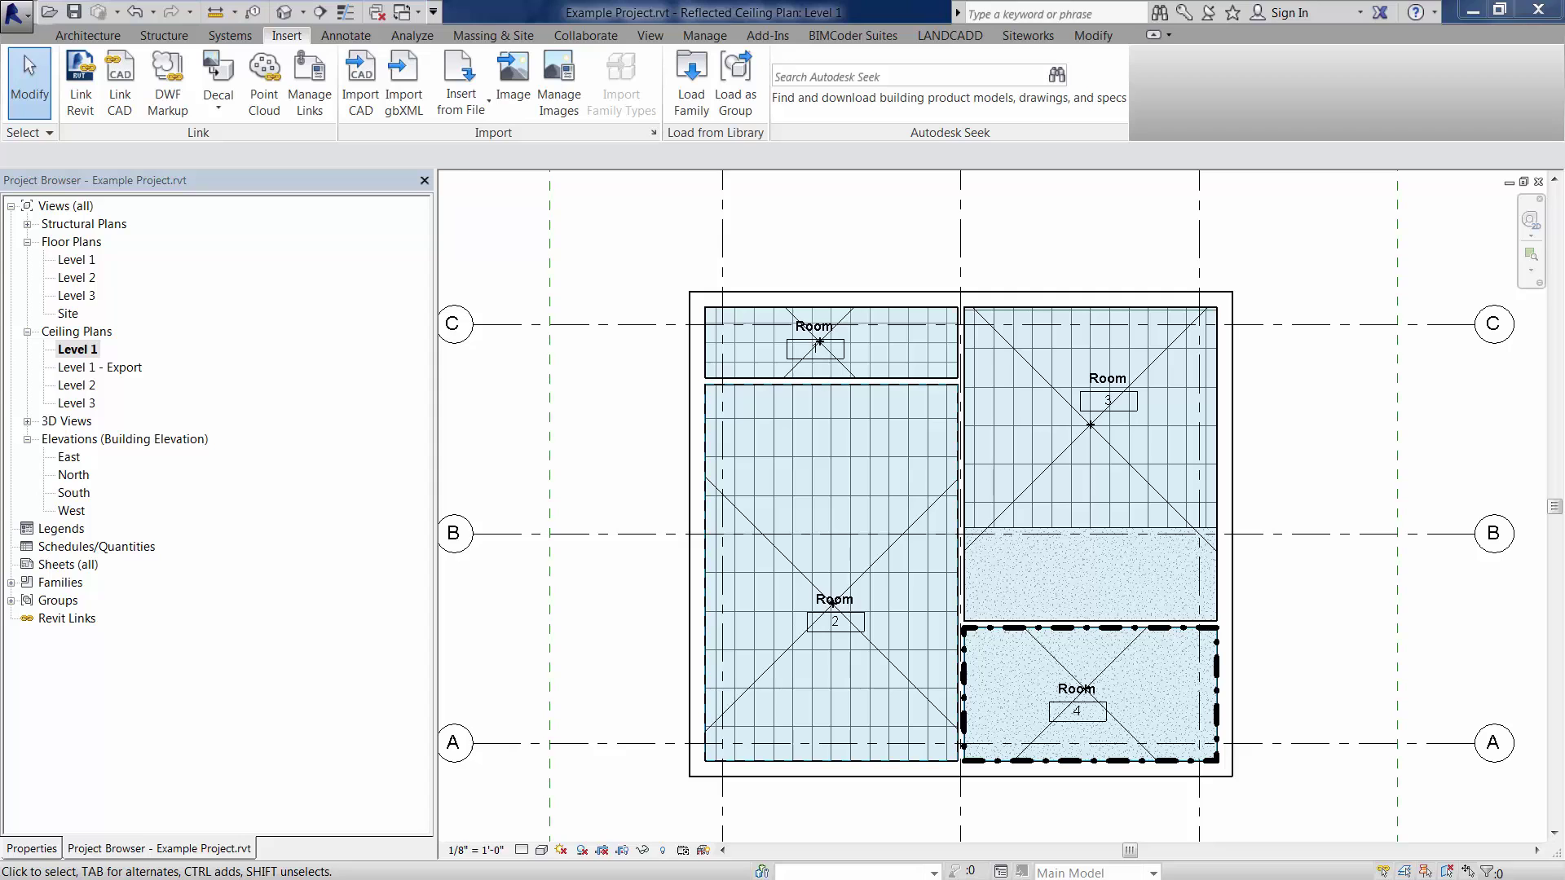
# - Print-preview the Level 1 - Export ceiling plan, which comes out blank
pyautogui.doubleClick(126, 367)
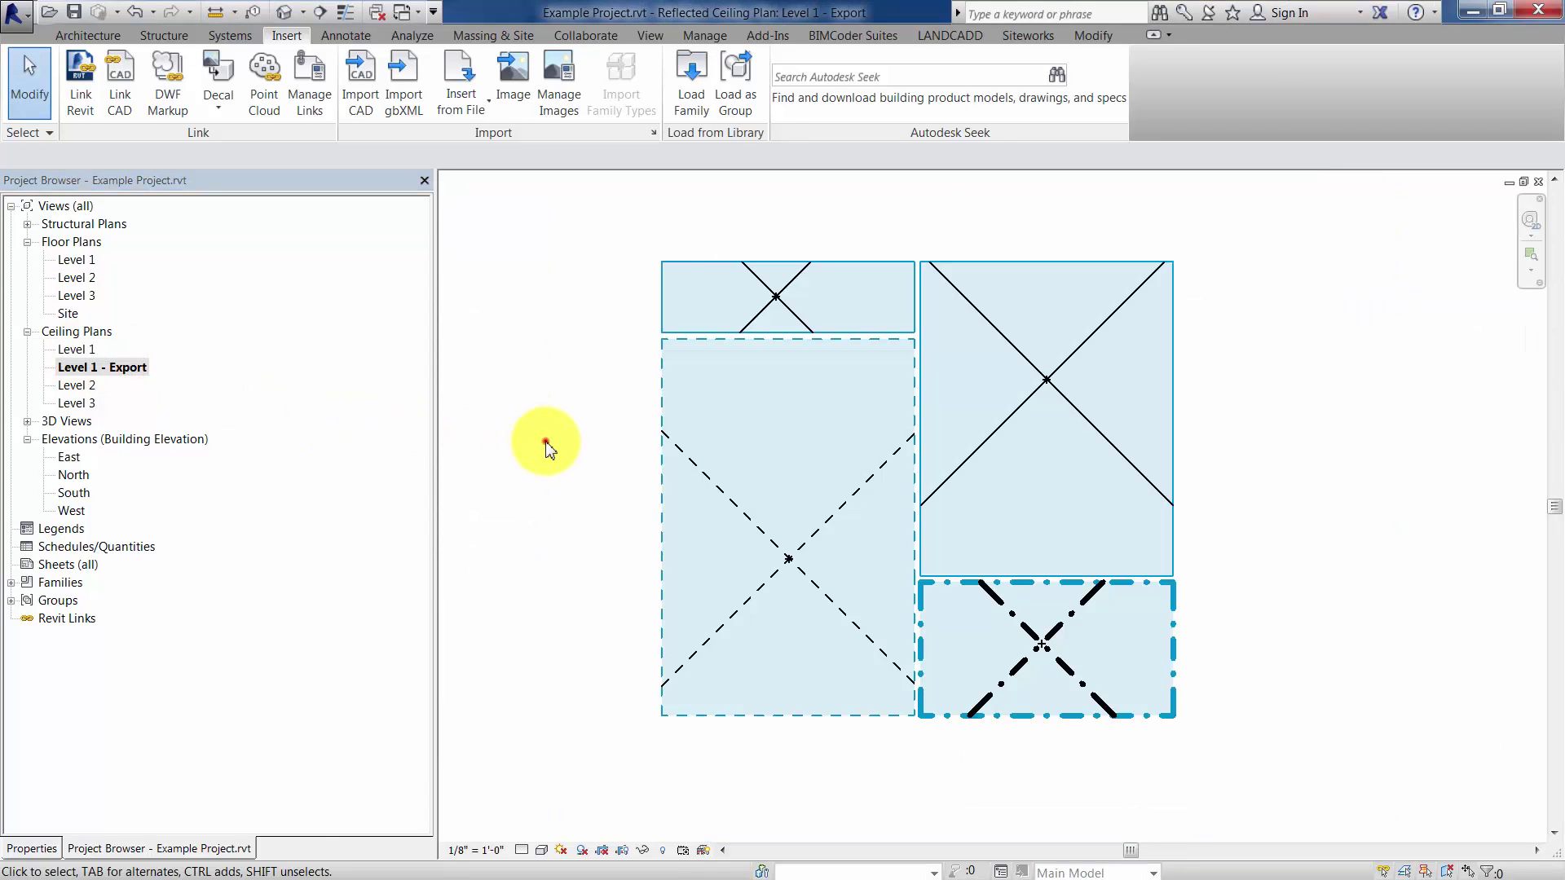
pyautogui.click(545, 441)
pyautogui.scroll(-2, 627, 455)
pyautogui.moveTo(627, 456); pyautogui.dragTo(768, 559, button='middle')
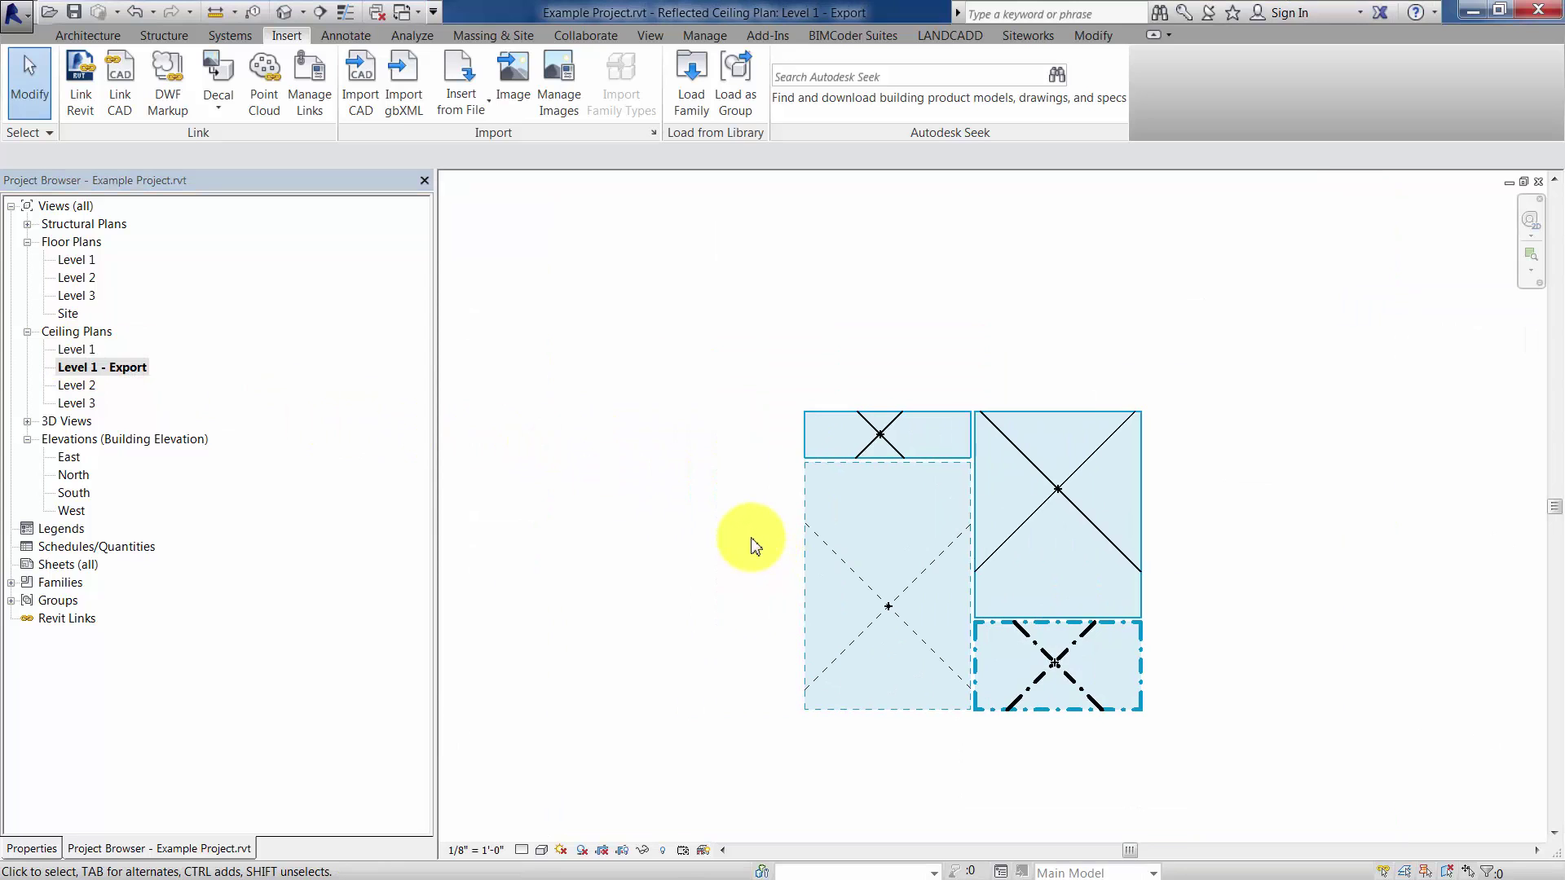
pyautogui.hotkey('ctrl', 'p')
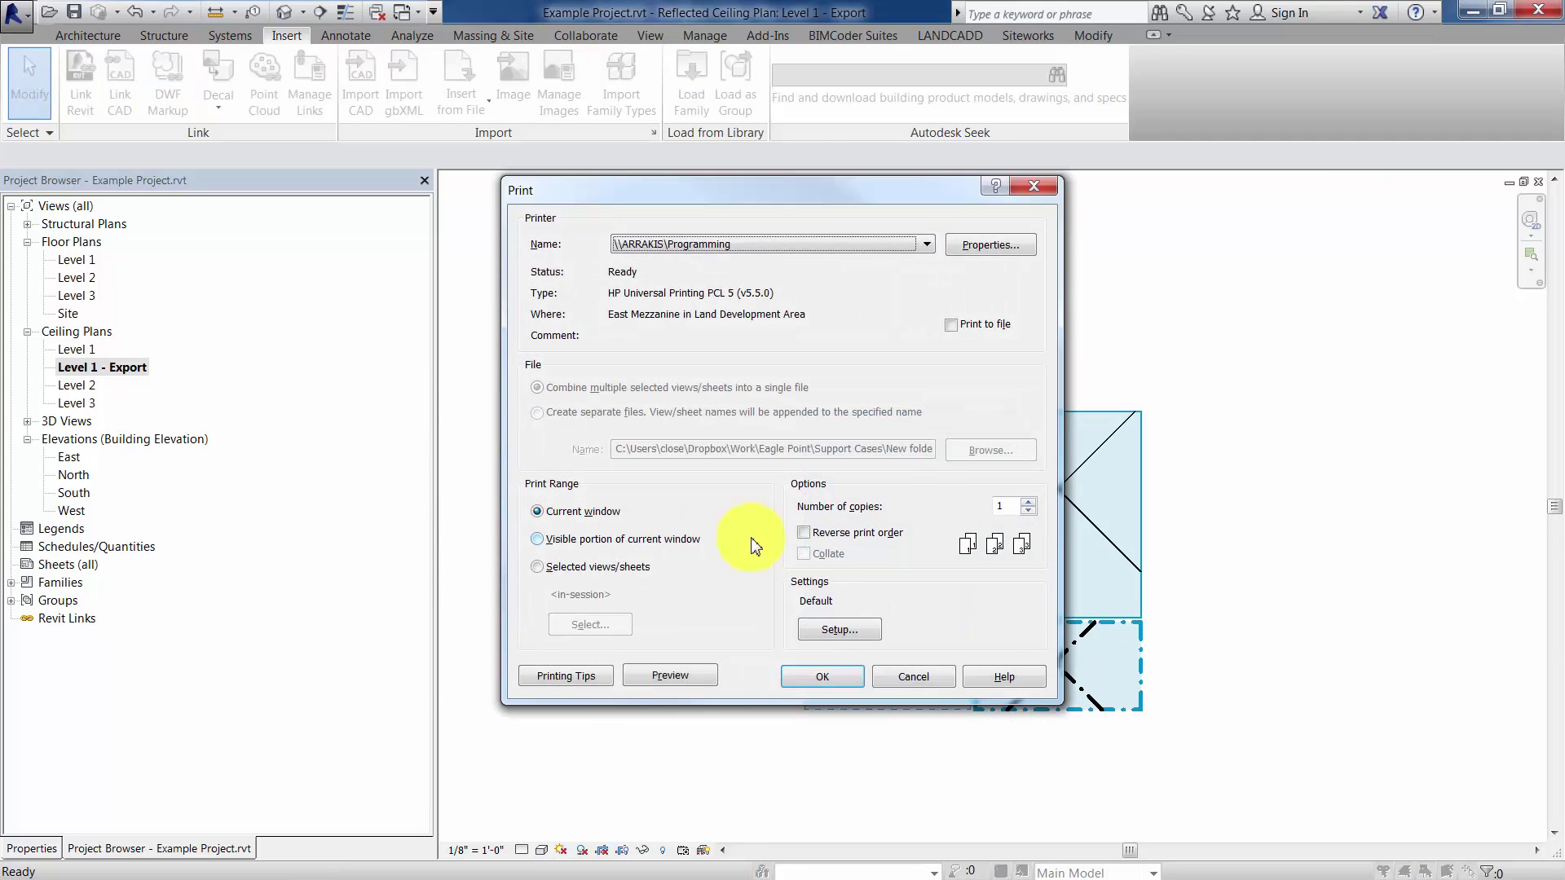
pyautogui.click(852, 632)
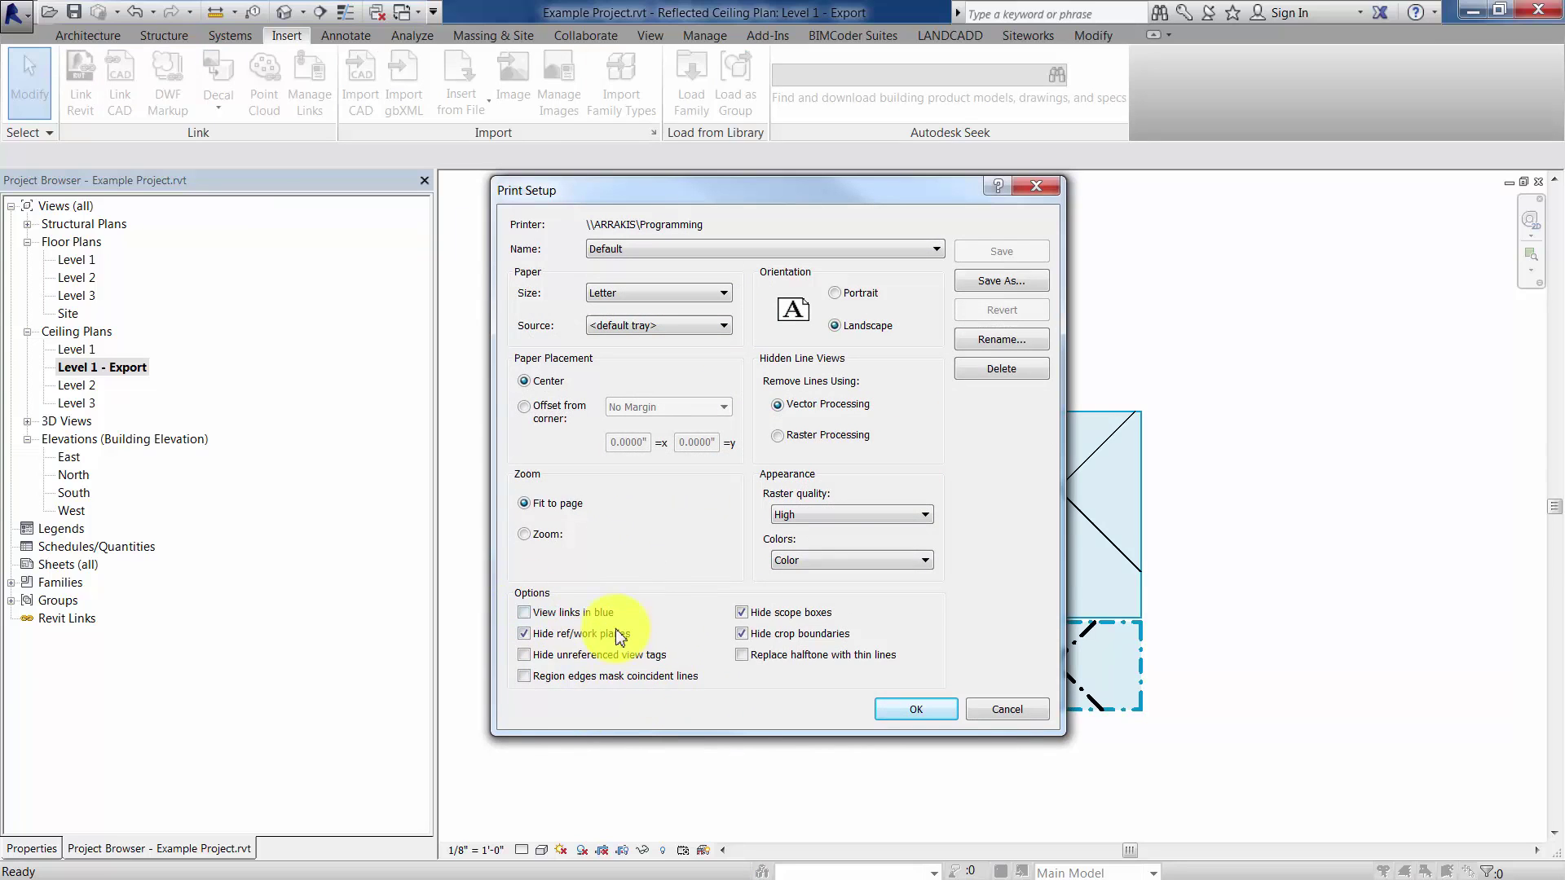
pyautogui.click(913, 711)
pyautogui.click(681, 674)
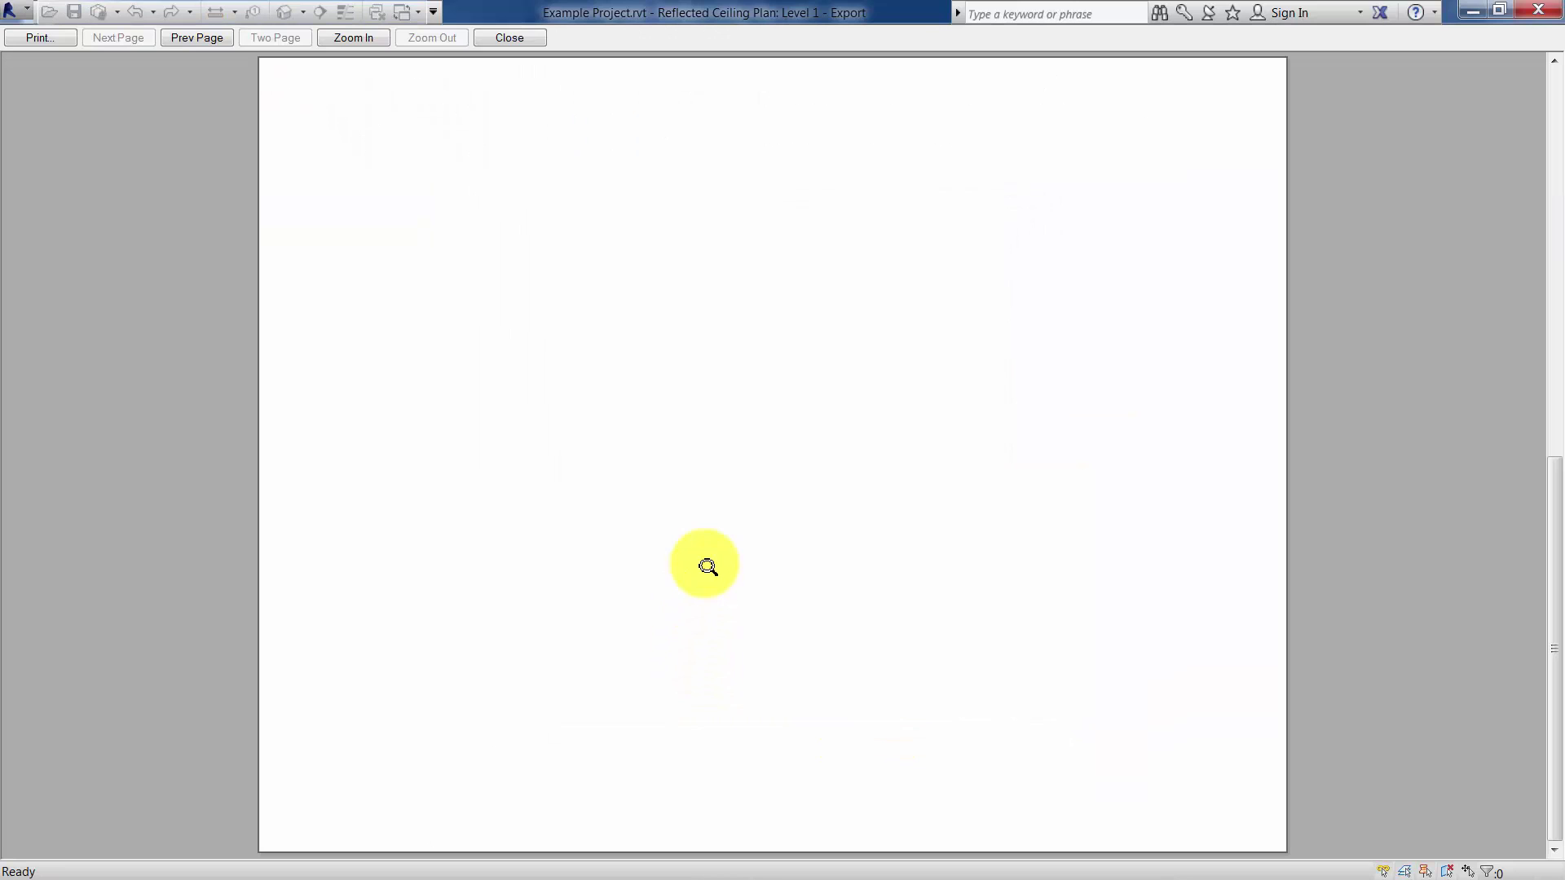
pyautogui.click(508, 38)
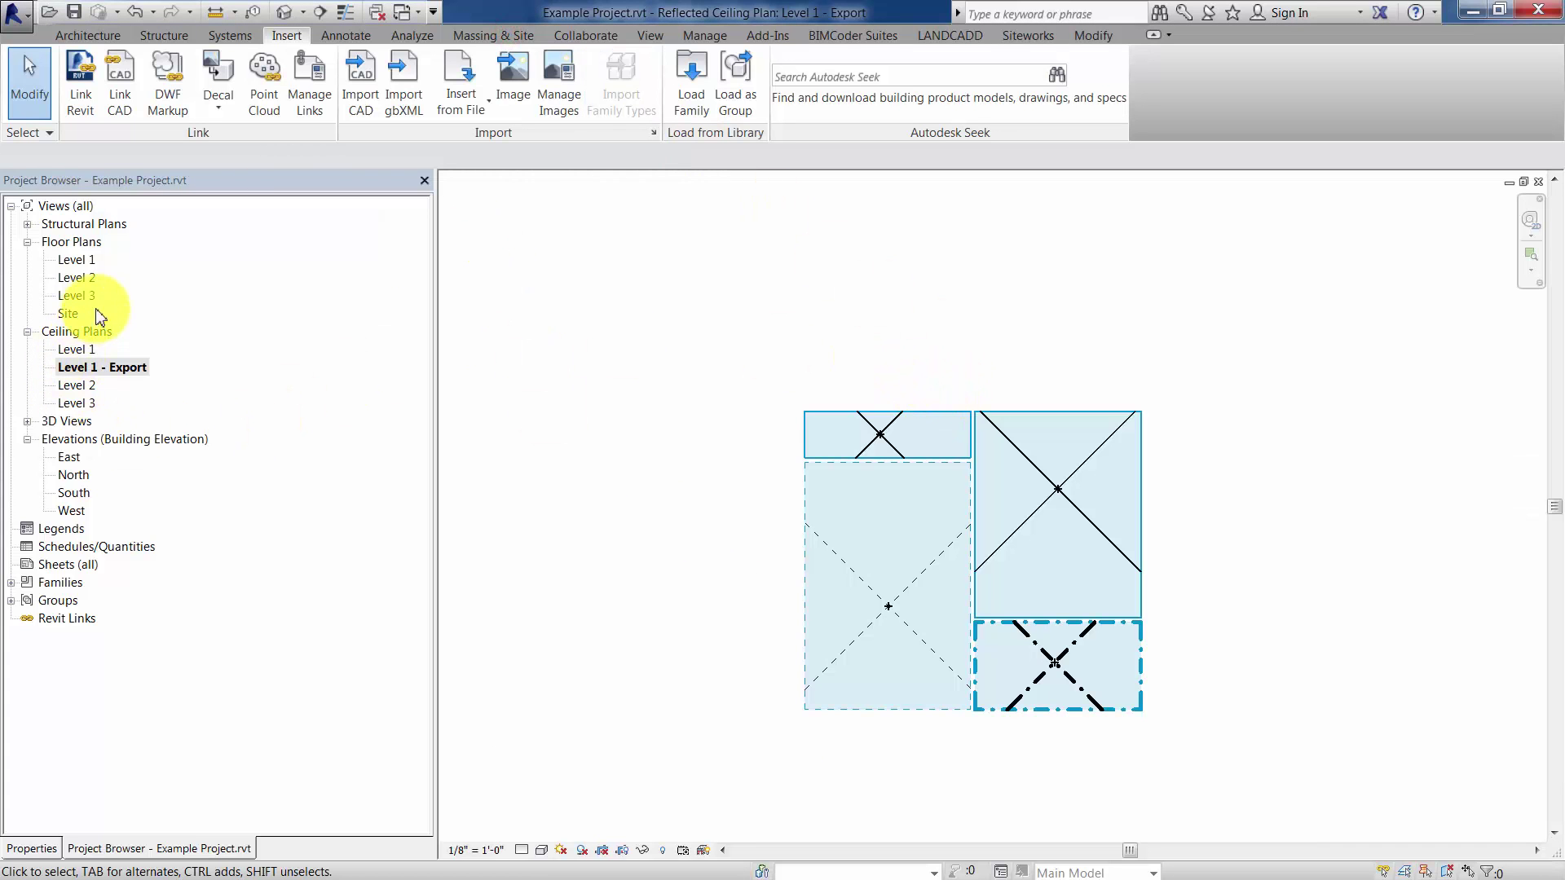
# - Print-preview the Level 1 ceiling plan showing the DWG boundary linetypes
pyautogui.doubleClick(87, 367)
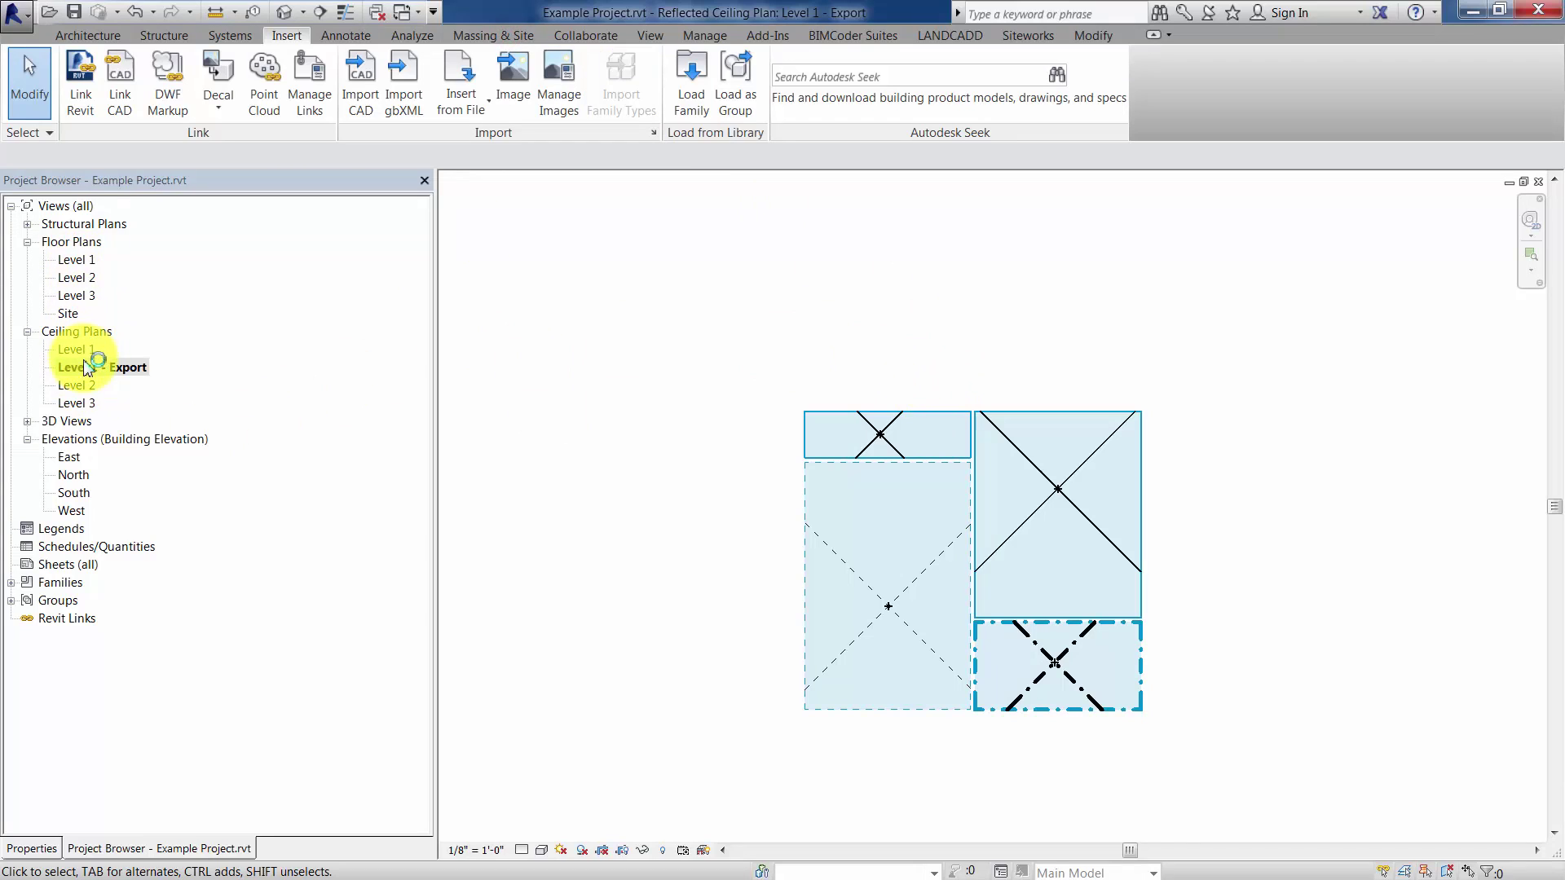
pyautogui.doubleClick(85, 349)
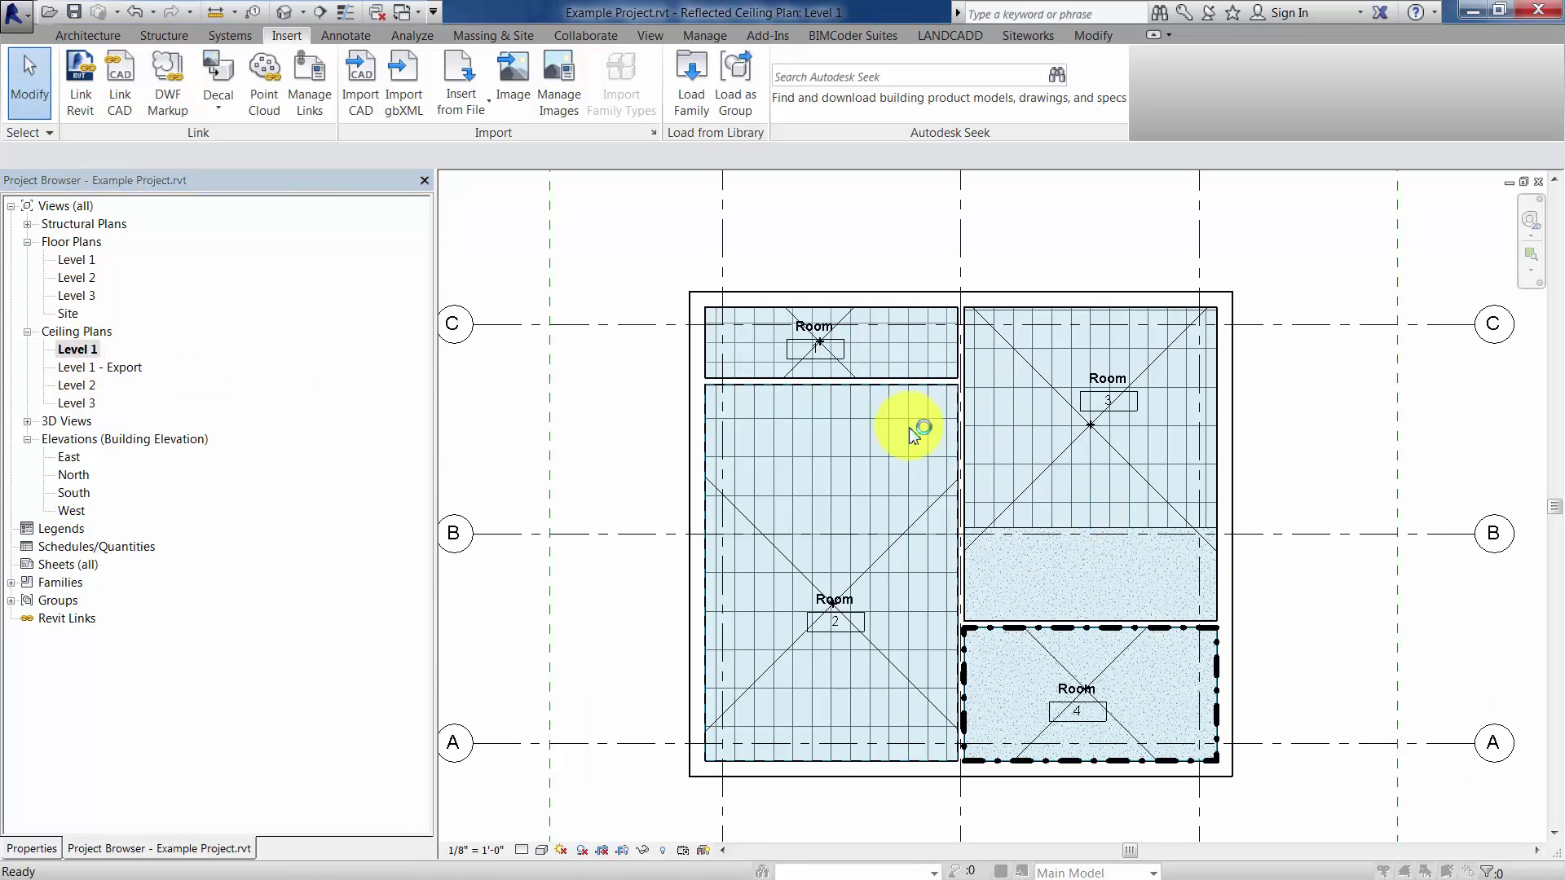
pyautogui.hotkey('ctrl', 'p')
pyautogui.click(697, 681)
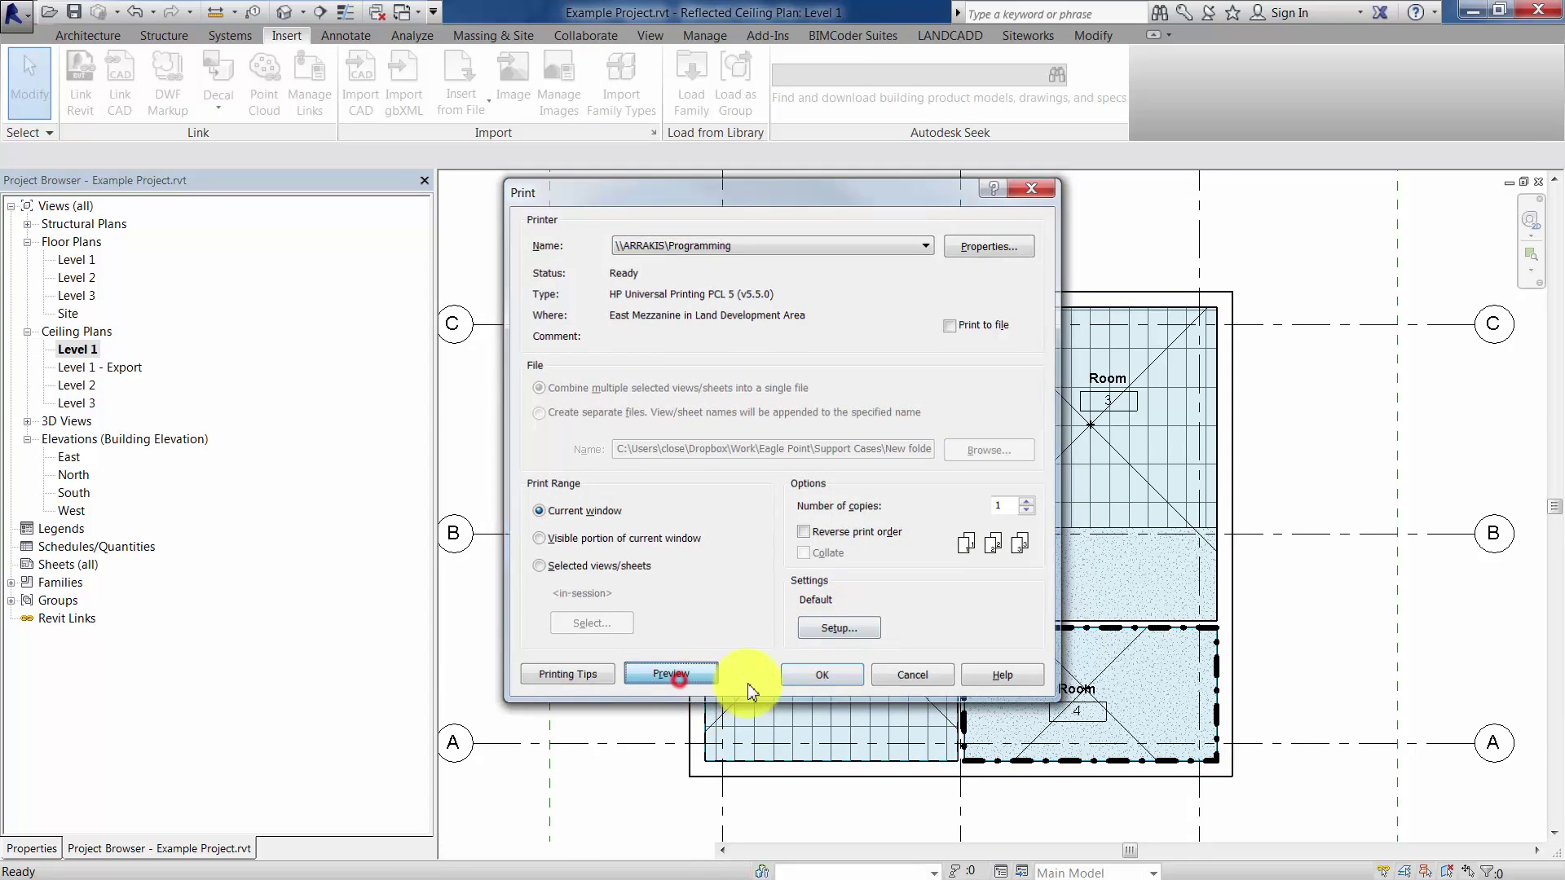